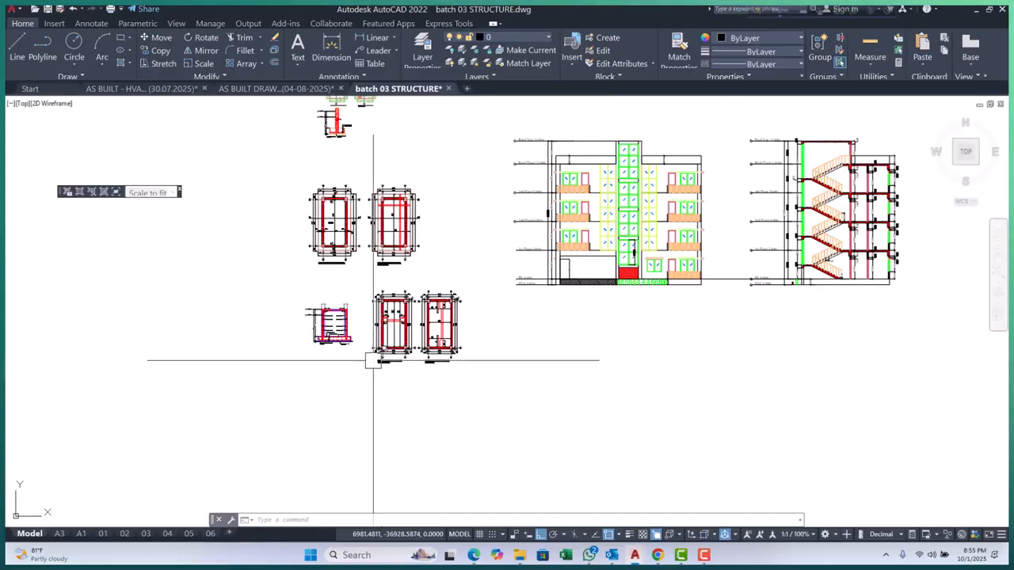
# Examine the combined footing layout and reinforcement plans and the section of the underground water tank below them
pyautogui.scroll(-6, 440, 418)
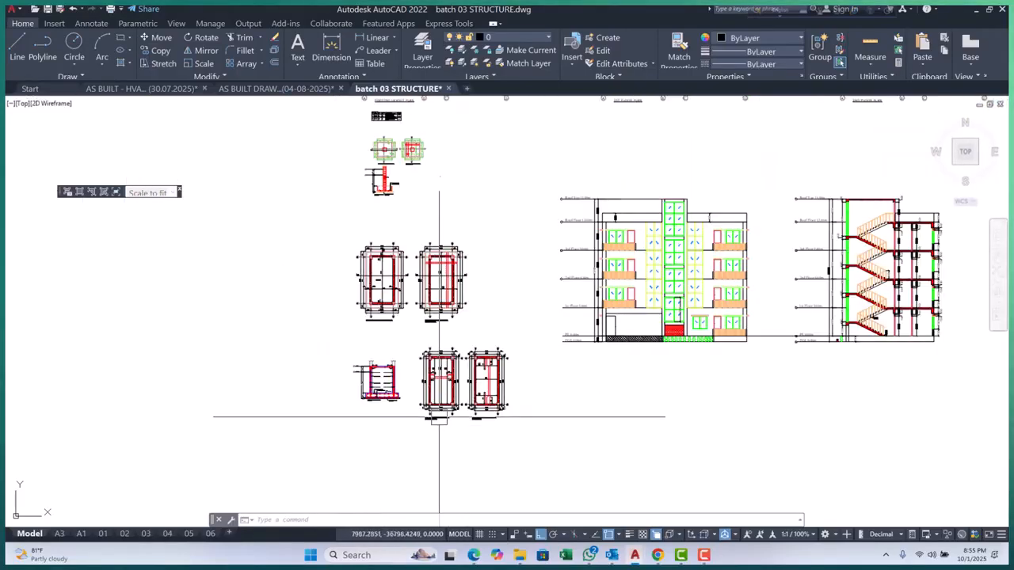
pyautogui.scroll(8, 397, 285)
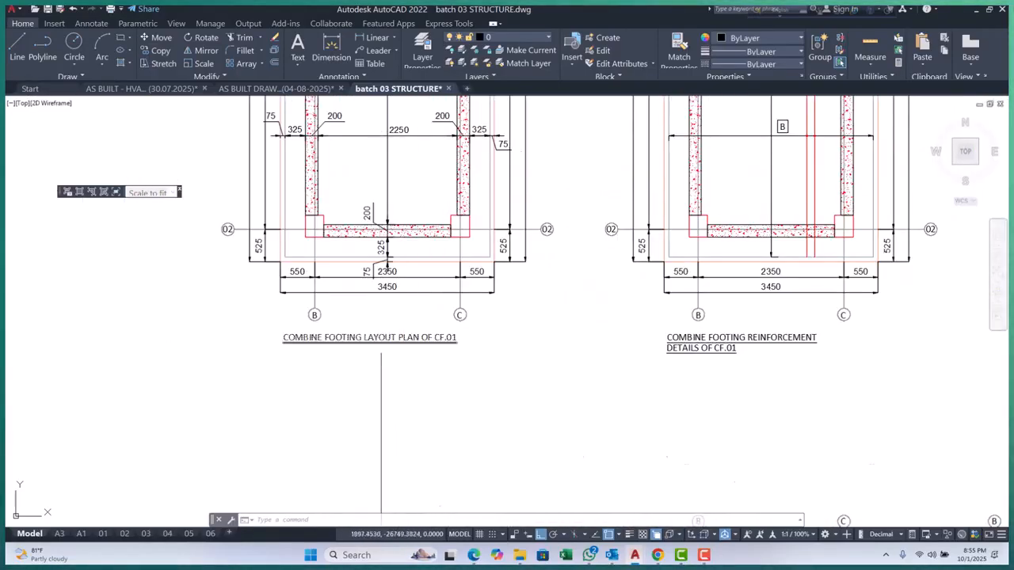
pyautogui.scroll(-6, 388, 343)
pyautogui.scroll(2, 416, 292)
pyautogui.moveTo(414, 295); pyautogui.dragTo(417, 160, button='middle')
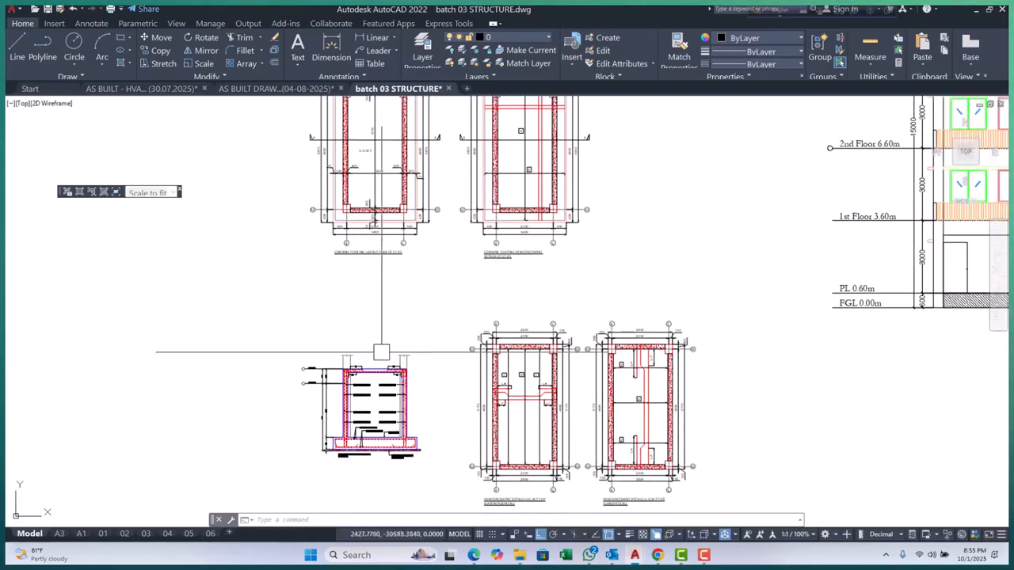
pyautogui.scroll(2, 351, 396)
pyautogui.moveTo(351, 402); pyautogui.dragTo(313, 282, button='middle')
pyautogui.moveTo(492, 437); pyautogui.dragTo(473, 390, button='middle')
pyautogui.scroll(-4, 436, 400)
pyautogui.scroll(4, 387, 333)
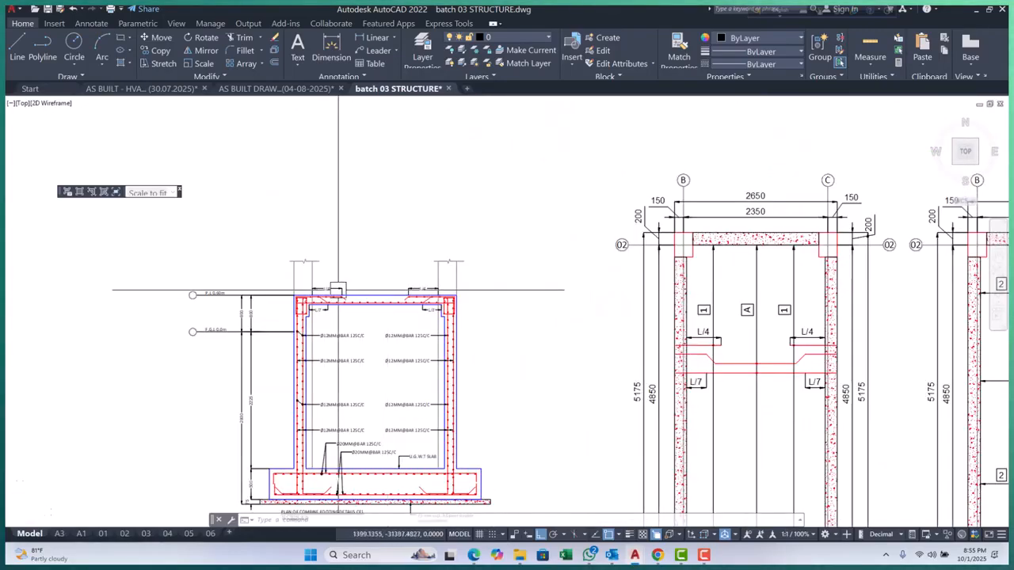
pyautogui.scroll(-4, 414, 318)
pyautogui.scroll(5, 414, 318)
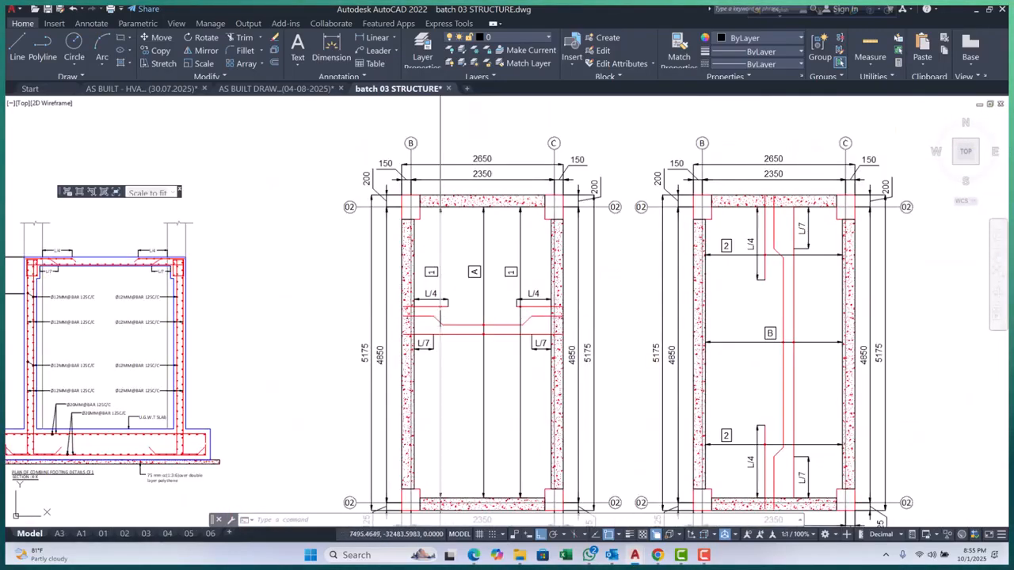
# Examine the horizontal and vertical reinforcement details of the U.G.W.T top slab and their position beside the tank section
pyautogui.scroll(-4, 448, 309)
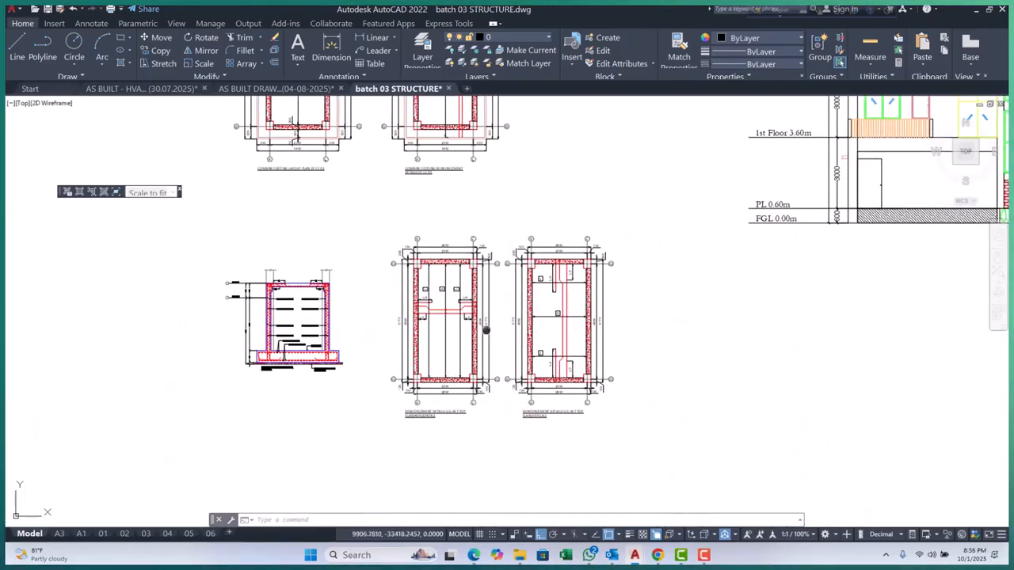
pyautogui.scroll(4, 449, 309)
pyautogui.moveTo(449, 310); pyautogui.dragTo(448, 321, button='middle')
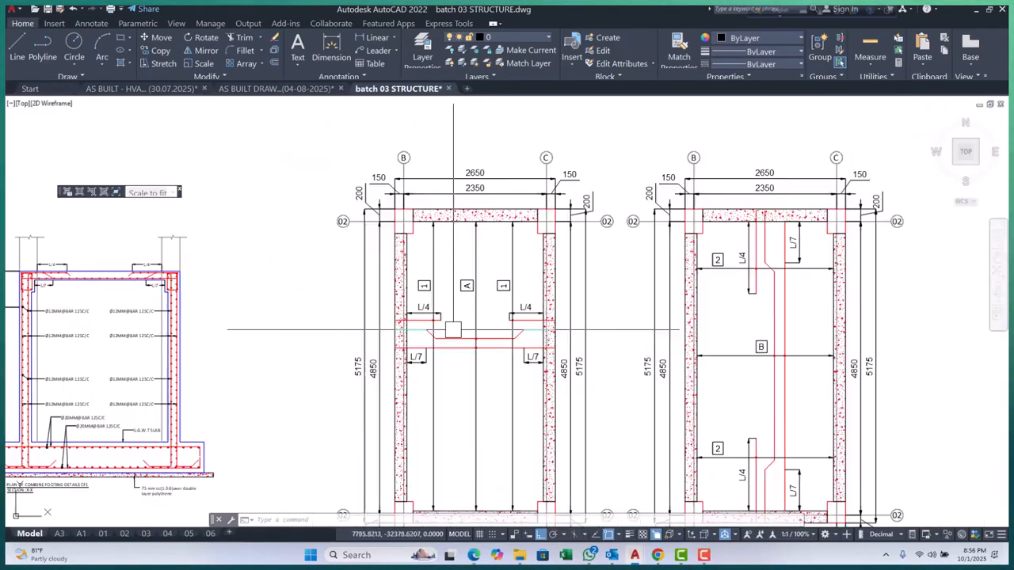
pyautogui.scroll(-3, 455, 318)
pyautogui.scroll(-3, 463, 317)
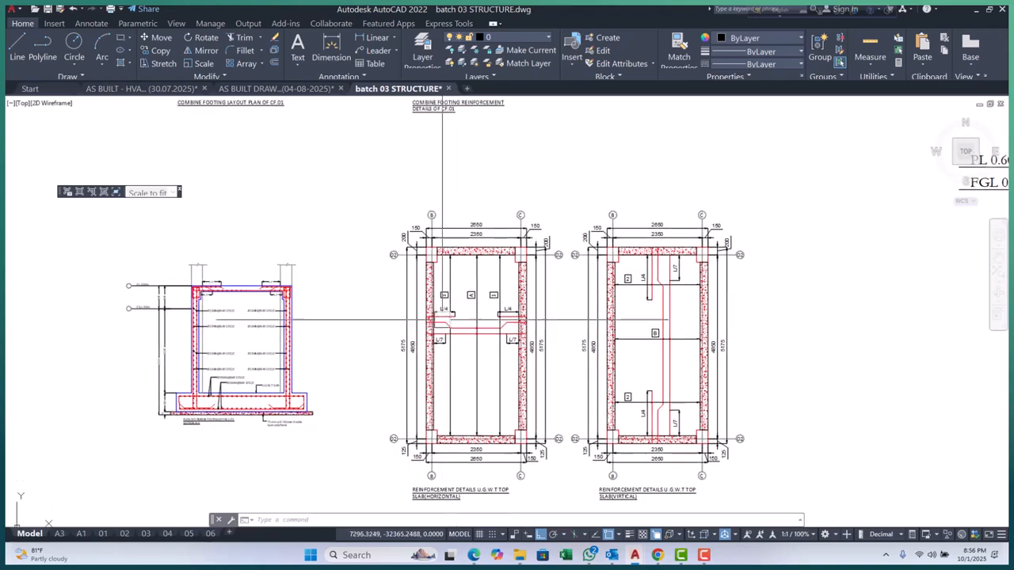
pyautogui.scroll(5, 481, 303)
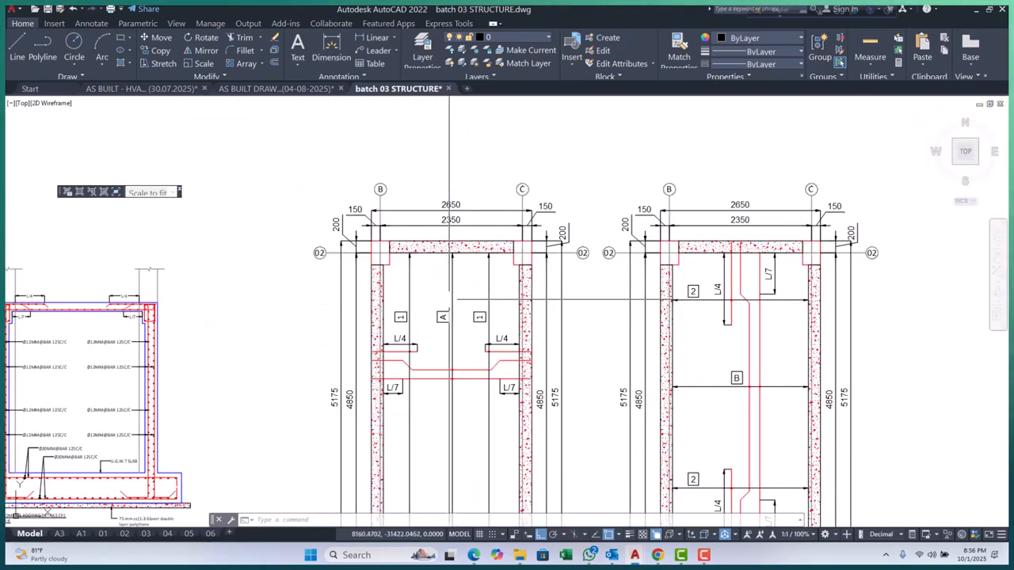
pyautogui.scroll(-4, 440, 310)
pyautogui.scroll(-3, 444, 313)
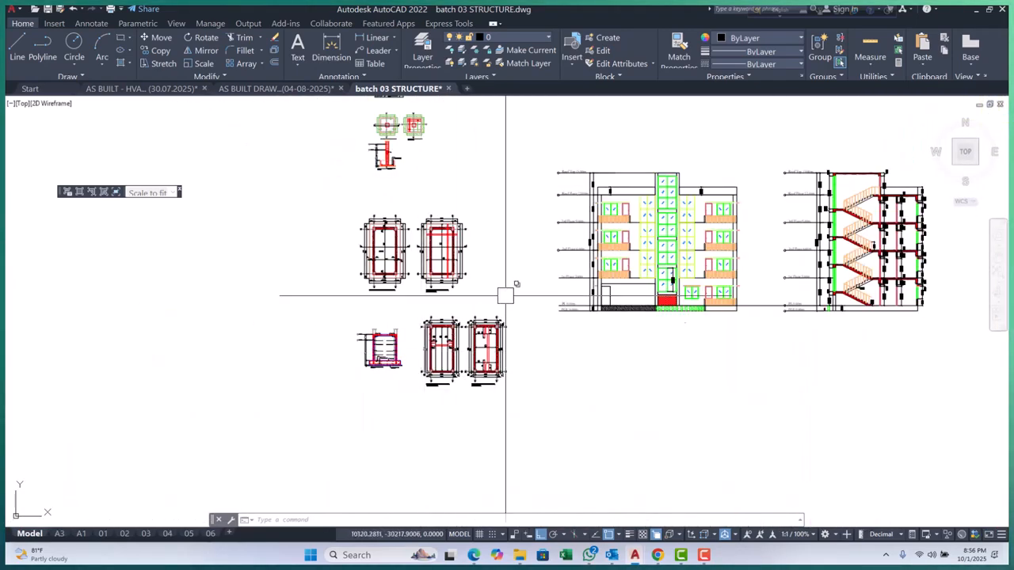
pyautogui.scroll(6, 432, 349)
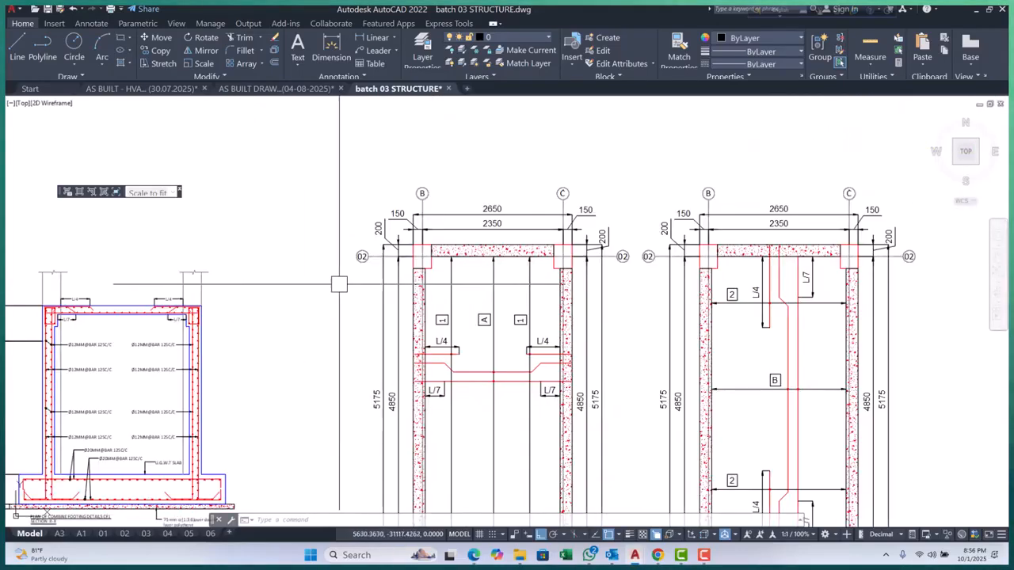
pyautogui.scroll(-5, 432, 310)
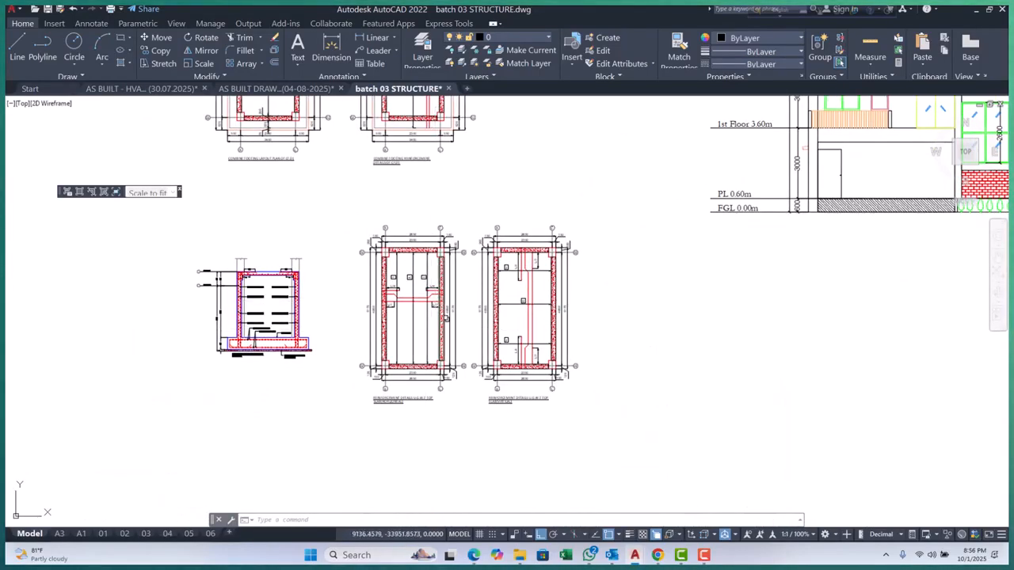
pyautogui.scroll(2, 412, 289)
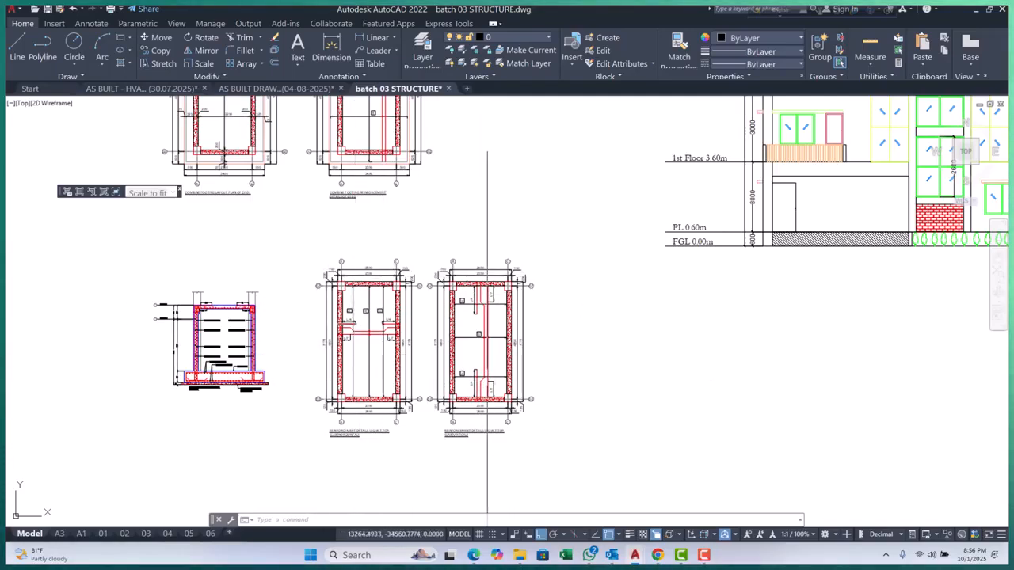
pyautogui.scroll(3, 499, 361)
pyautogui.scroll(-2, 451, 322)
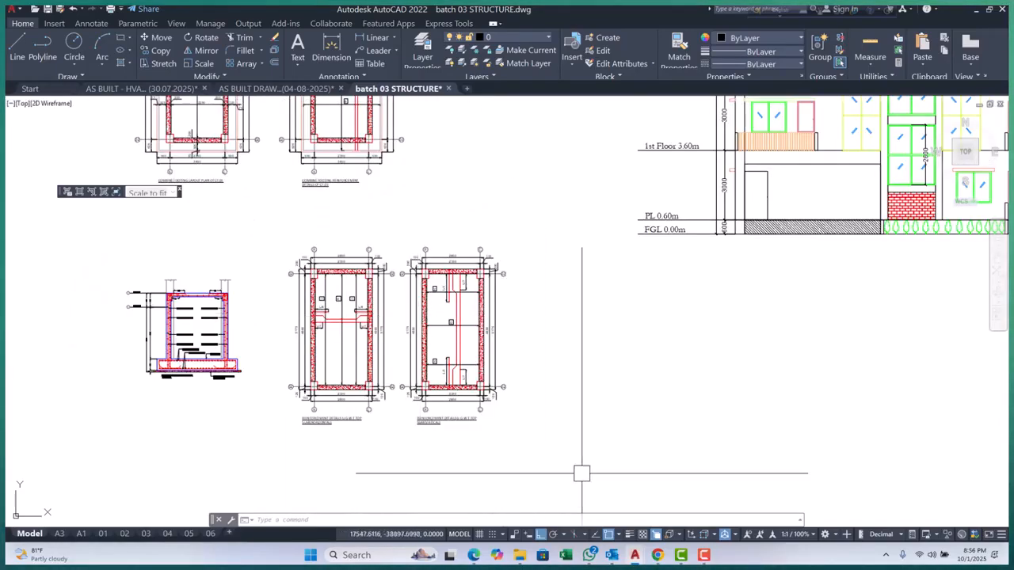
pyautogui.scroll(3, 446, 321)
pyautogui.scroll(-3, 456, 281)
pyautogui.scroll(-1, 351, 317)
pyautogui.scroll(4, 346, 300)
pyautogui.moveTo(346, 300); pyautogui.dragTo(346, 323, button='middle')
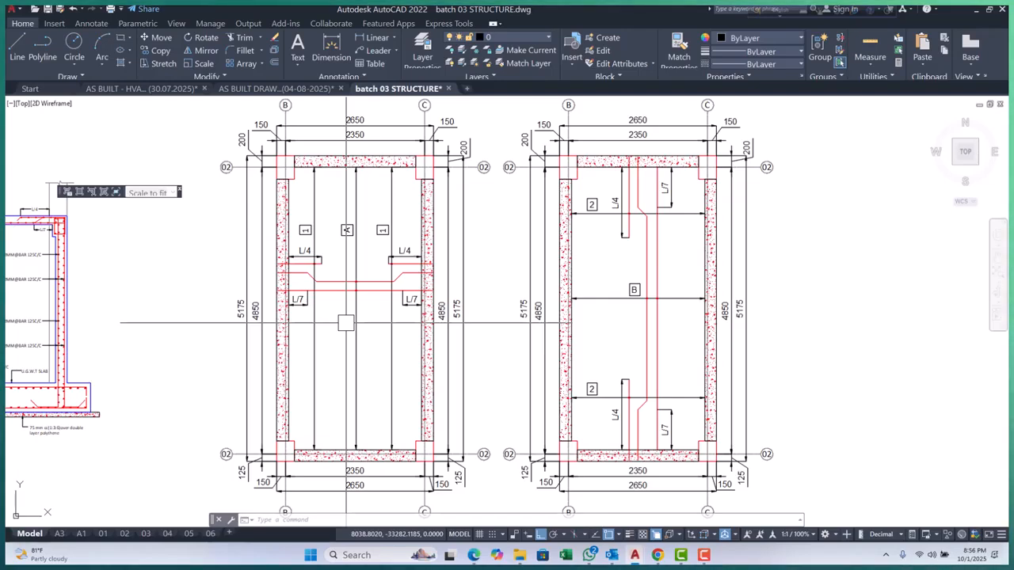
pyautogui.scroll(-5, 396, 324)
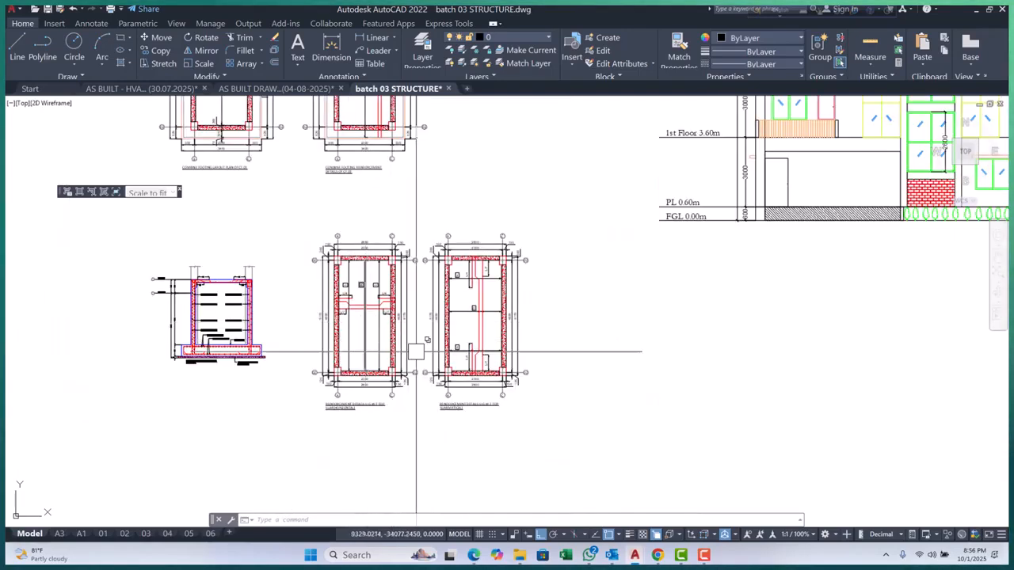
pyautogui.press('Escape')
pyautogui.press('Escape')
pyautogui.press('Escape')
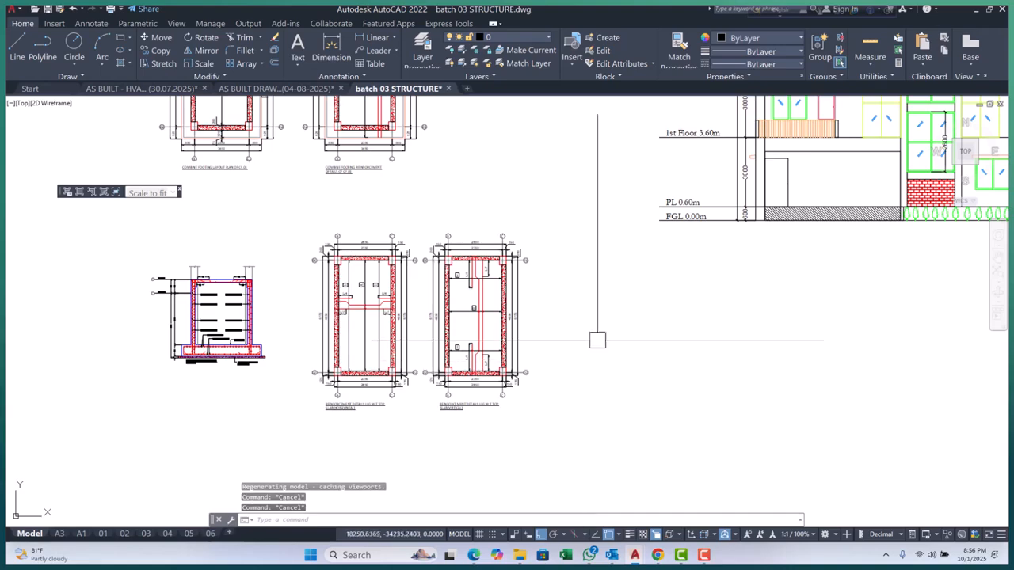
# Draw a circle with a diameter of 600 in the empty space right of the vertical top slab reinforcement plan
pyautogui.scroll(2, 592, 343)
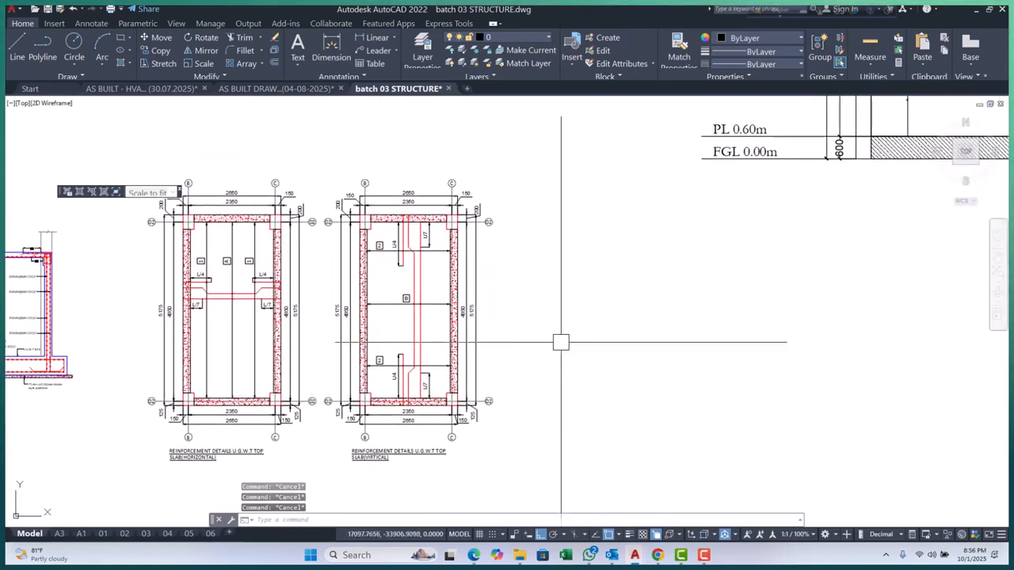
pyautogui.write('c')
pyautogui.press('Return')
pyautogui.scroll(2, 561, 343)
pyautogui.click(534, 301)
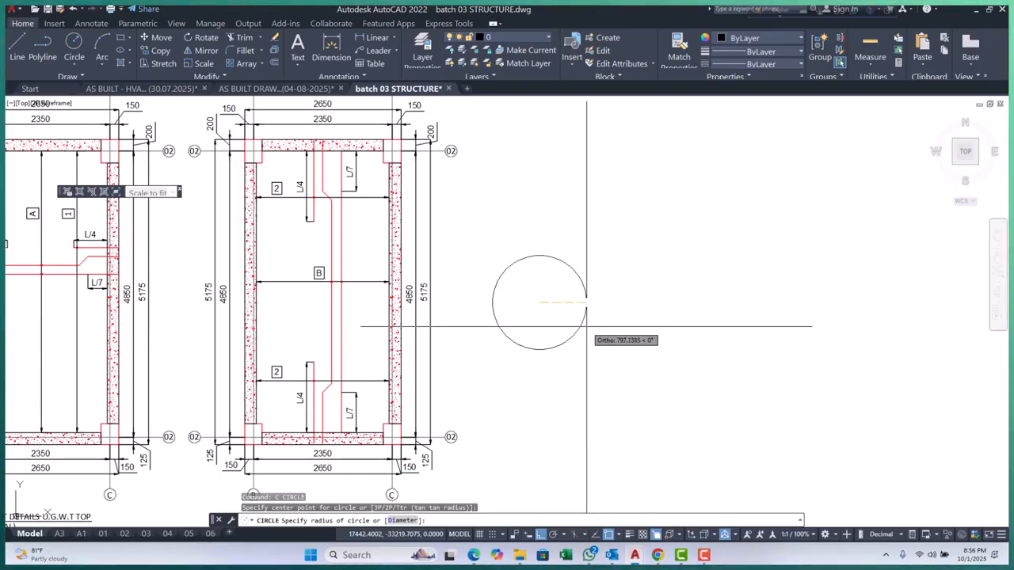
pyautogui.press('Return')
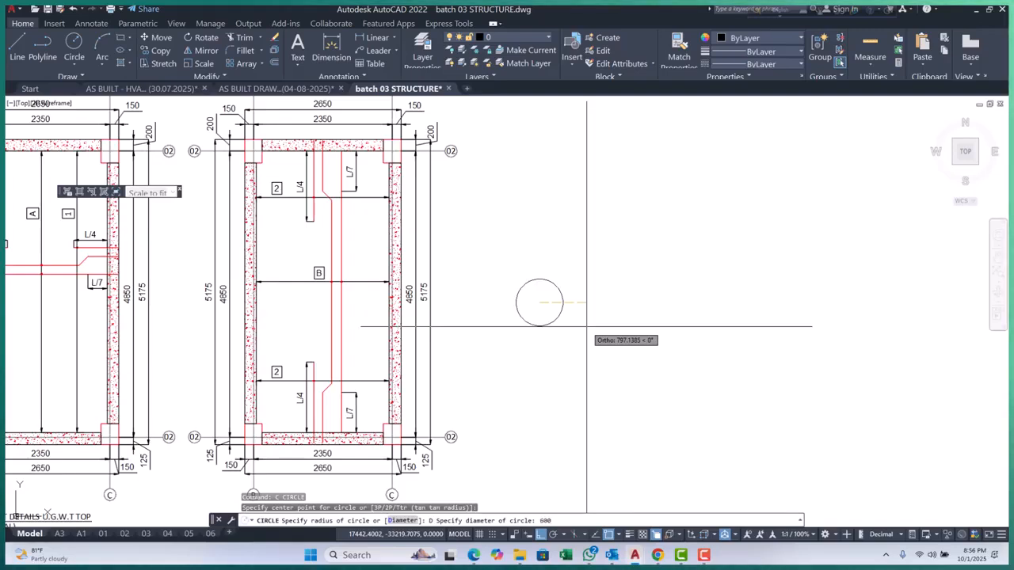
pyautogui.press('Return')
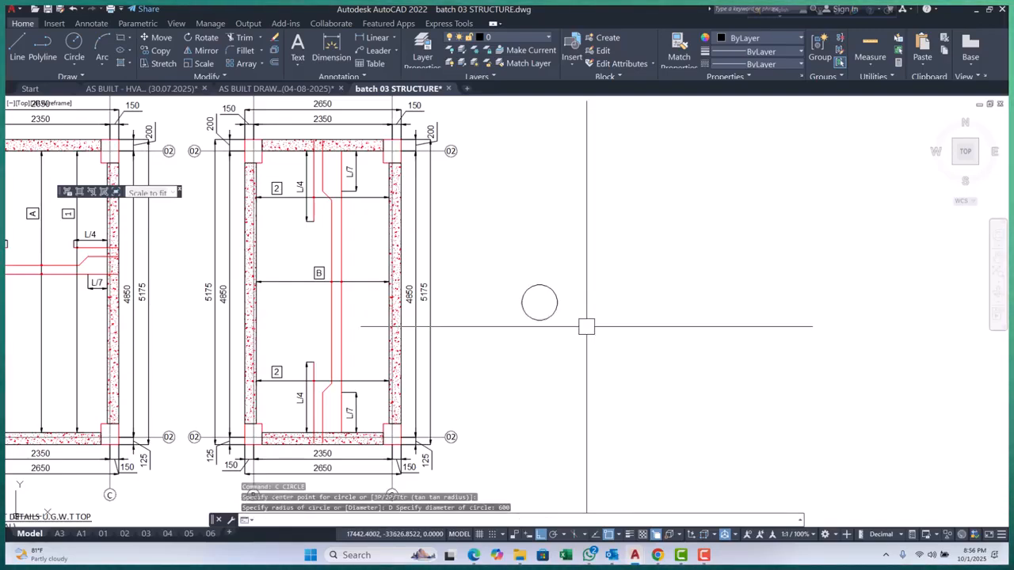
pyautogui.press('Escape')
pyautogui.press('Escape')
pyautogui.scroll(4, 502, 284)
pyautogui.press('Escape')
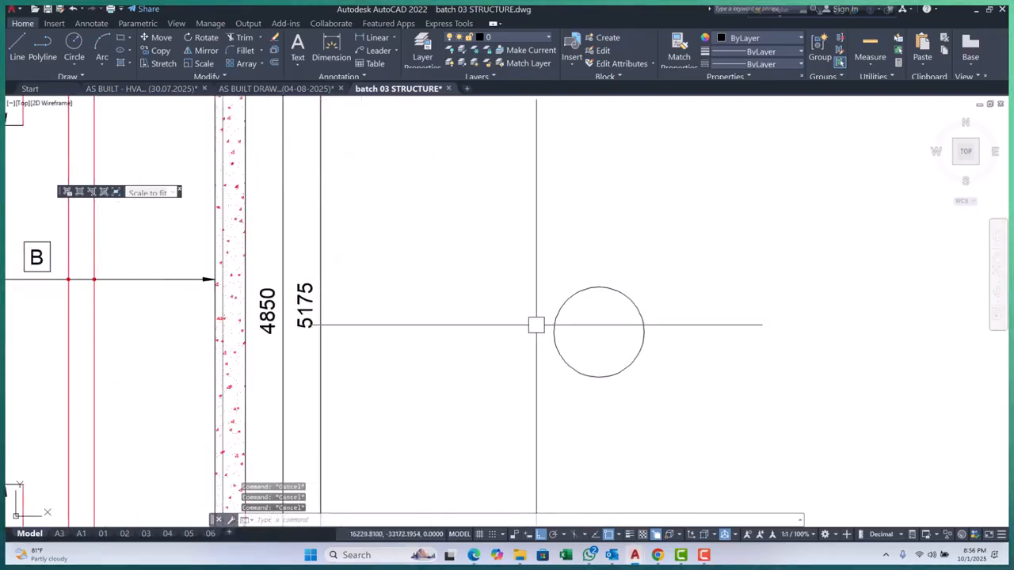
# Draw a vertical construction line through the right quadrant of the circle
pyautogui.scroll(-2, 519, 318)
pyautogui.scroll(2, 633, 327)
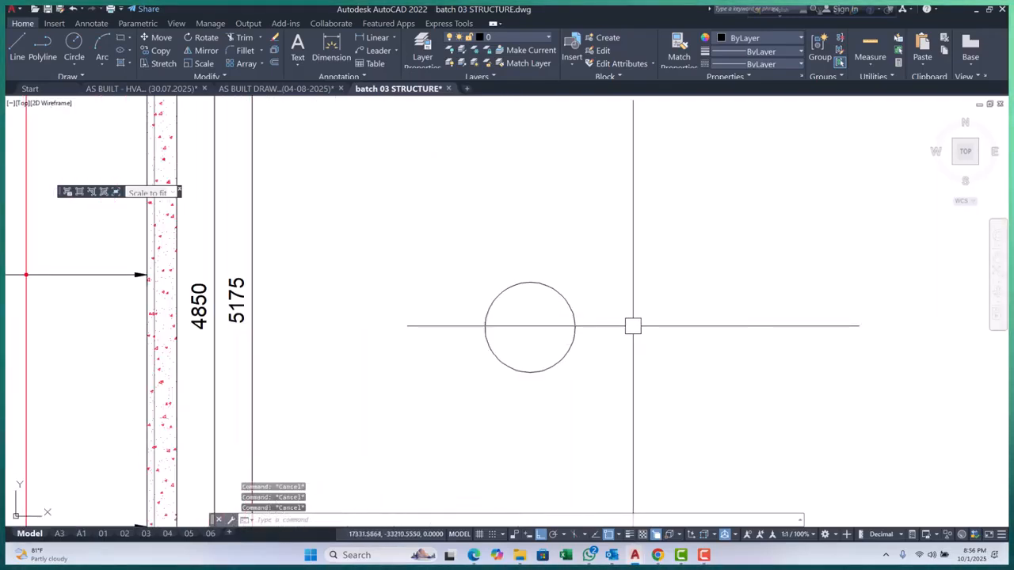
pyautogui.write('xl')
pyautogui.press('Return')
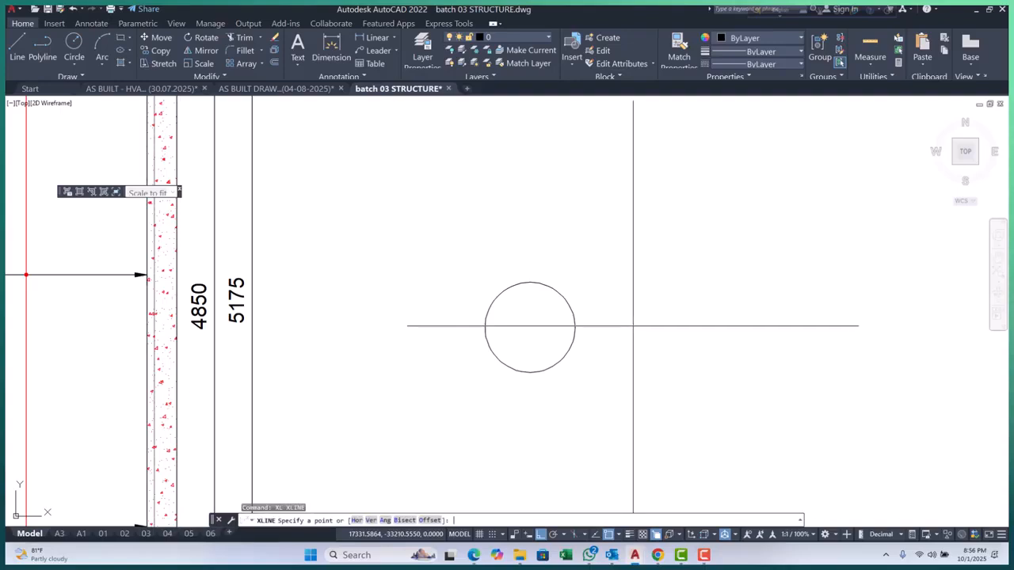
pyautogui.write('v')
pyautogui.press('Return')
pyautogui.click(575, 327)
pyautogui.press('Escape')
pyautogui.press('Escape')
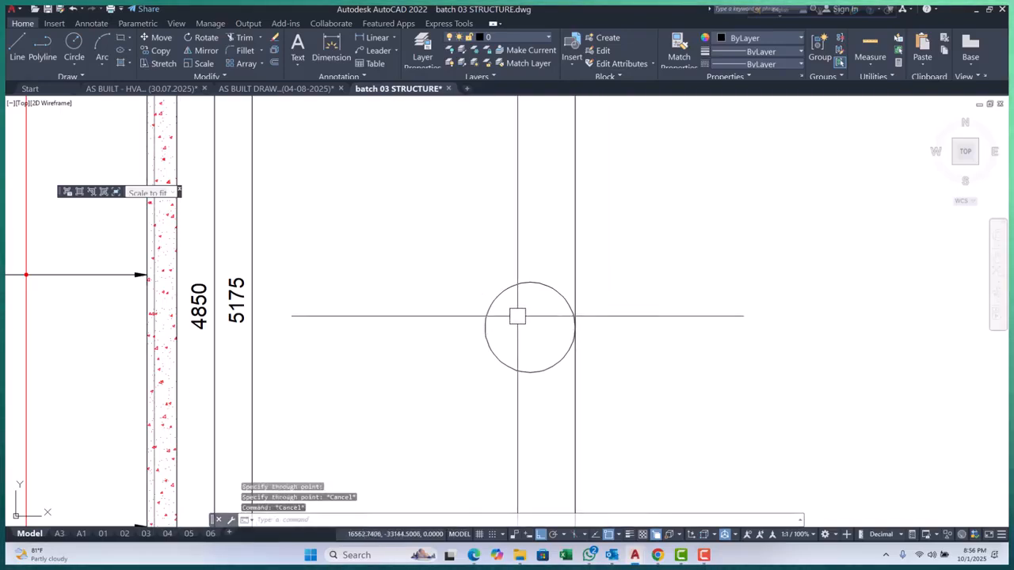
# Offset the vertical construction line outward from the circle twice in succession, at a distance of 150 each
pyautogui.moveTo(517, 316); pyautogui.dragTo(505, 314, button='middle')
pyautogui.press('Escape')
pyautogui.press('Escape')
pyautogui.write('o')
pyautogui.press('Return')
pyautogui.write('150')
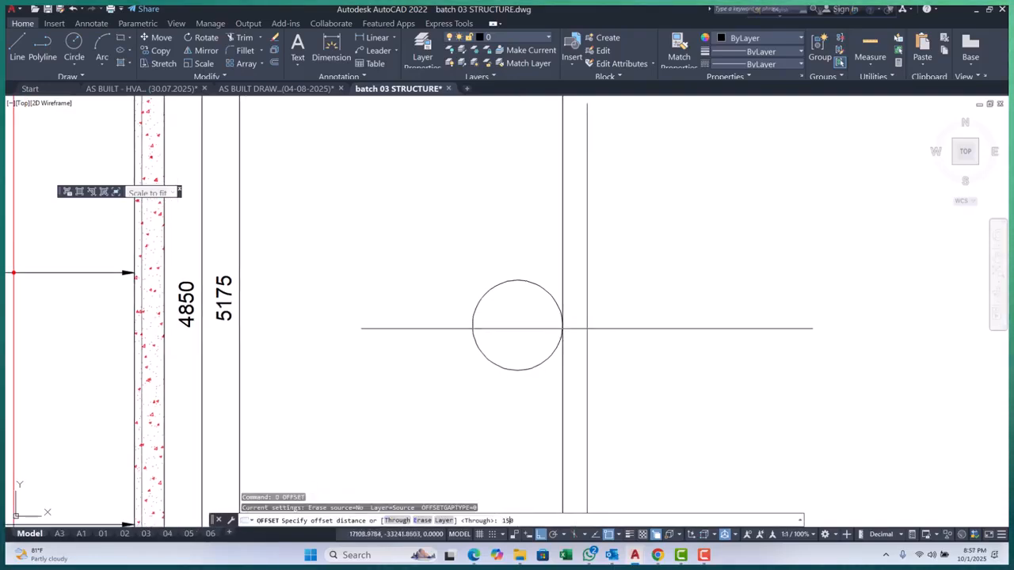
pyautogui.press('Return')
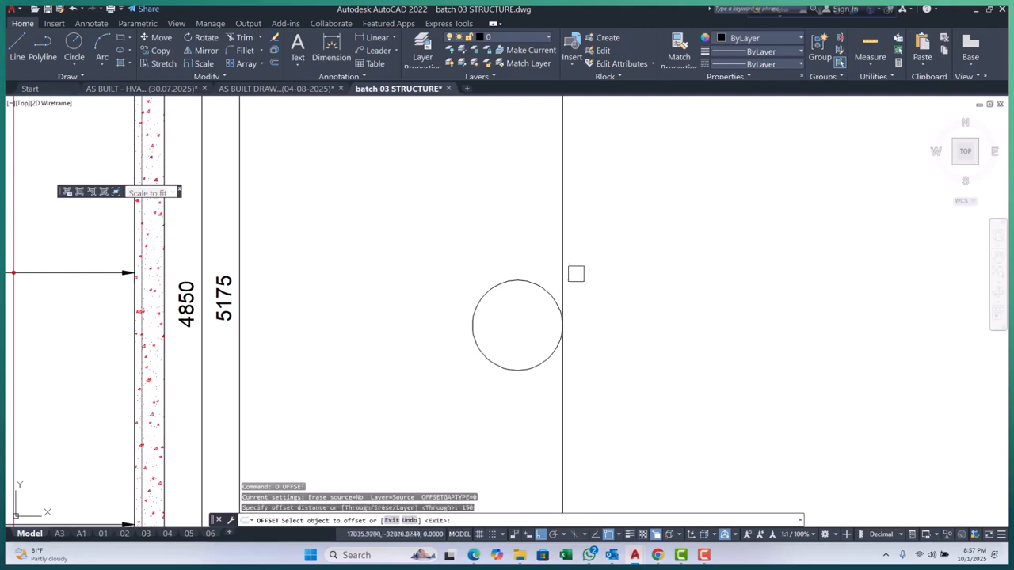
pyautogui.click(564, 276)
pyautogui.click(631, 270)
pyautogui.click(585, 265)
pyautogui.click(621, 274)
pyautogui.press('Escape')
pyautogui.press('Escape')
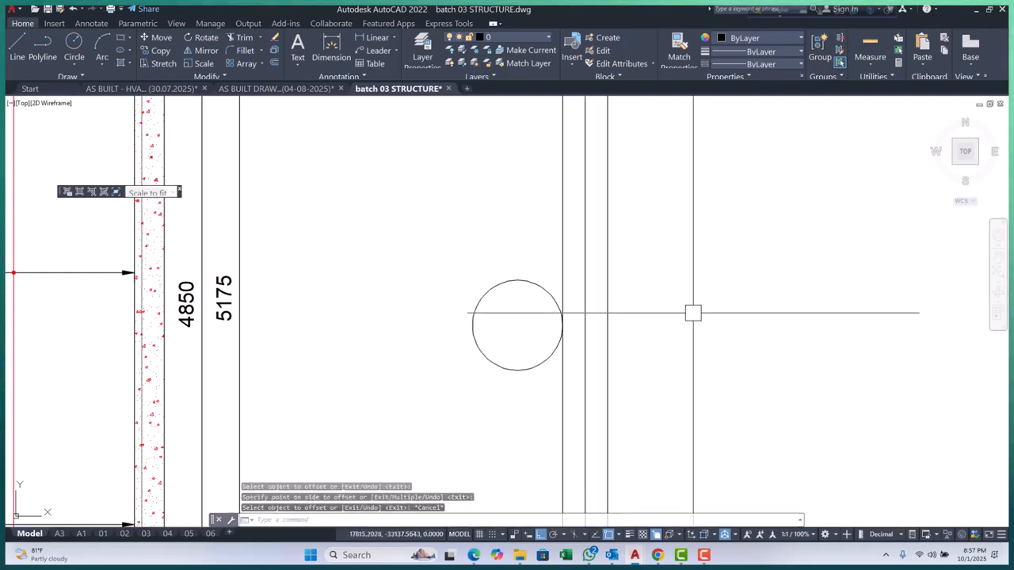
# Draw a horizontal construction line through the bottom quadrant of the circle
pyautogui.write('xl')
pyautogui.press('Return')
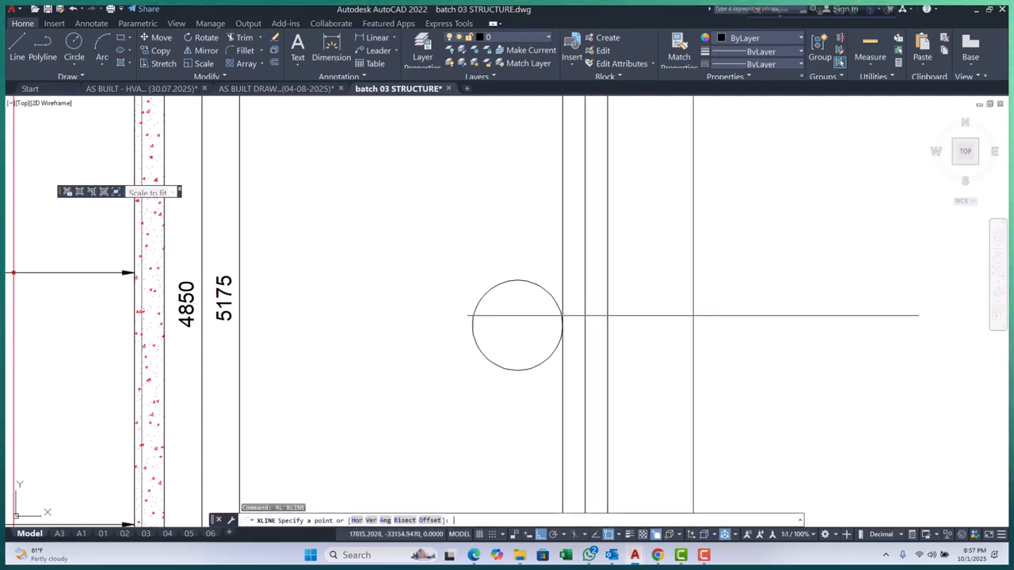
pyautogui.write('h')
pyautogui.press('Return')
pyautogui.click(512, 370)
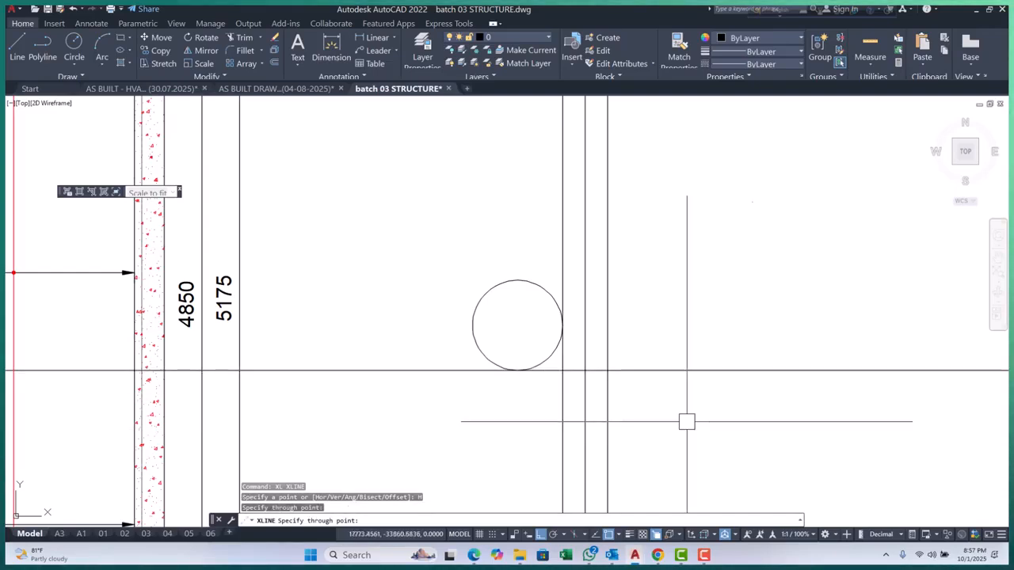
pyautogui.press('Escape')
# Offset the horizontal construction line downward twice in succession, at a distance of 150 each
pyautogui.write('o')
pyautogui.press('Return')
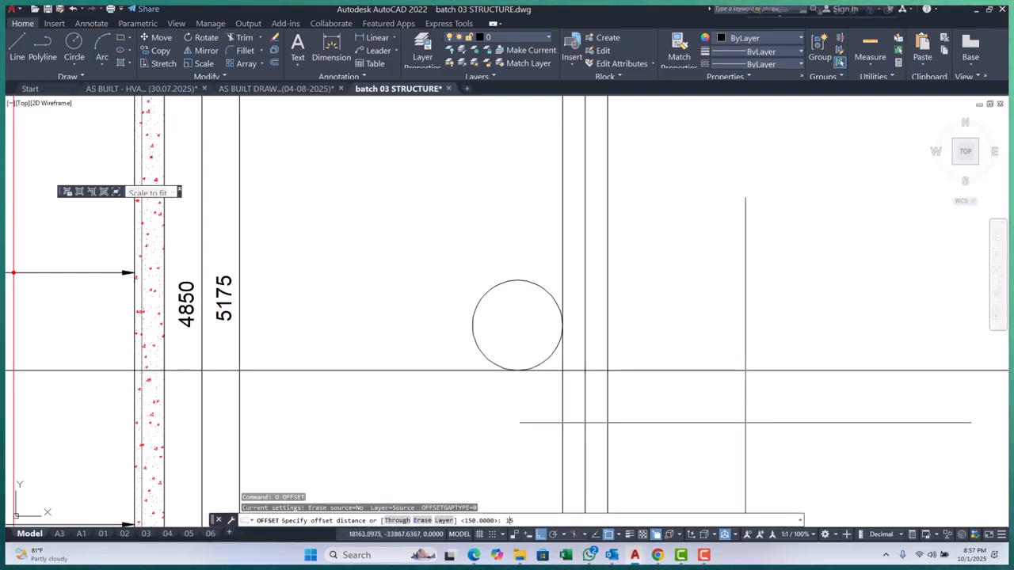
pyautogui.write('150')
pyautogui.press('Return')
pyautogui.click(689, 370)
pyautogui.click(690, 388)
pyautogui.click(690, 393)
pyautogui.click(689, 420)
pyautogui.press('Escape')
pyautogui.press('Escape')
# Mirror the three horizontal construction lines about the horizontal axis through the circle's center, keeping the originals
pyautogui.click(708, 341)
pyautogui.click(685, 438)
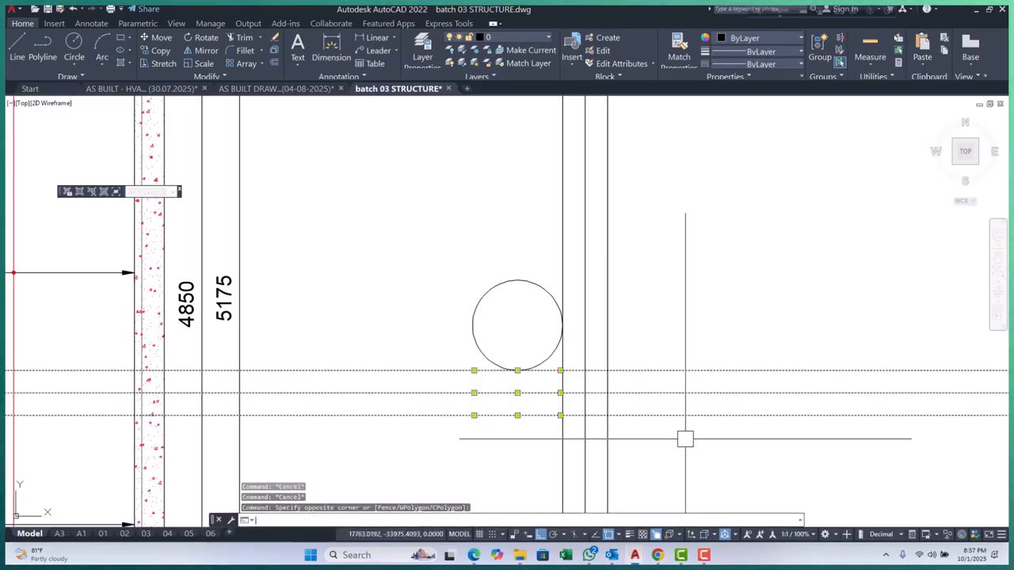
pyautogui.write('mi')
pyautogui.press('Return')
pyautogui.click(517, 324)
pyautogui.click(915, 325)
pyautogui.press('Return')
# Mirror the three vertical construction lines about the vertical axis through the circle's center, keeping the originals
pyautogui.click(651, 187)
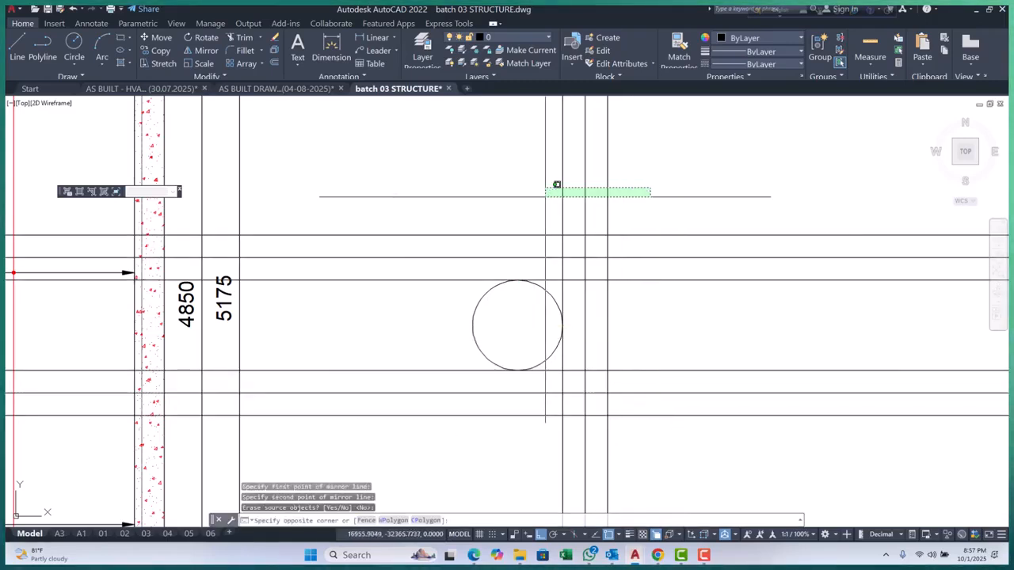
pyautogui.click(554, 192)
pyautogui.write('mi')
pyautogui.press('Return')
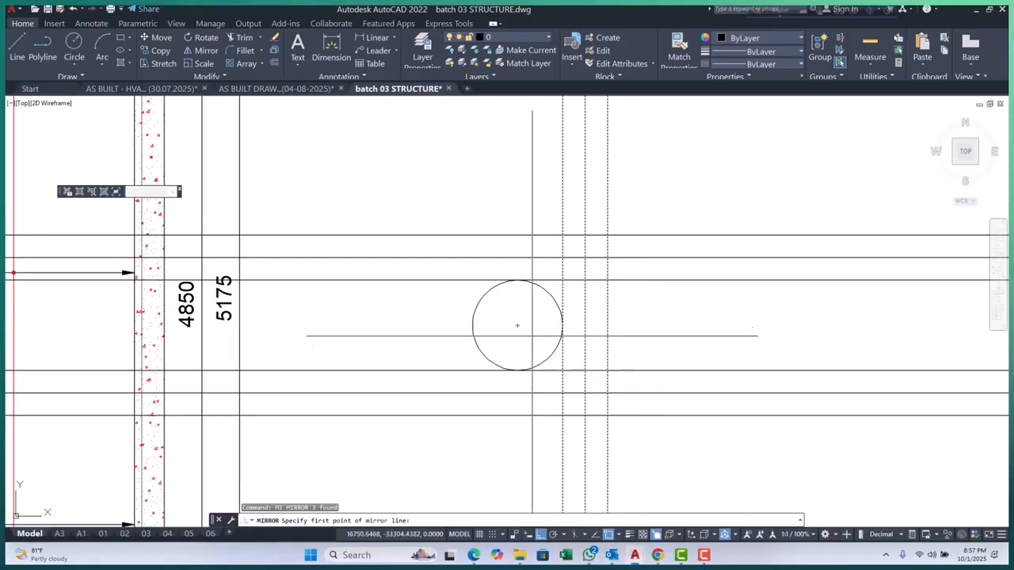
pyautogui.click(517, 325)
pyautogui.scroll(-4, 517, 325)
pyautogui.press('Escape')
pyautogui.press('Escape')
pyautogui.press('Escape')
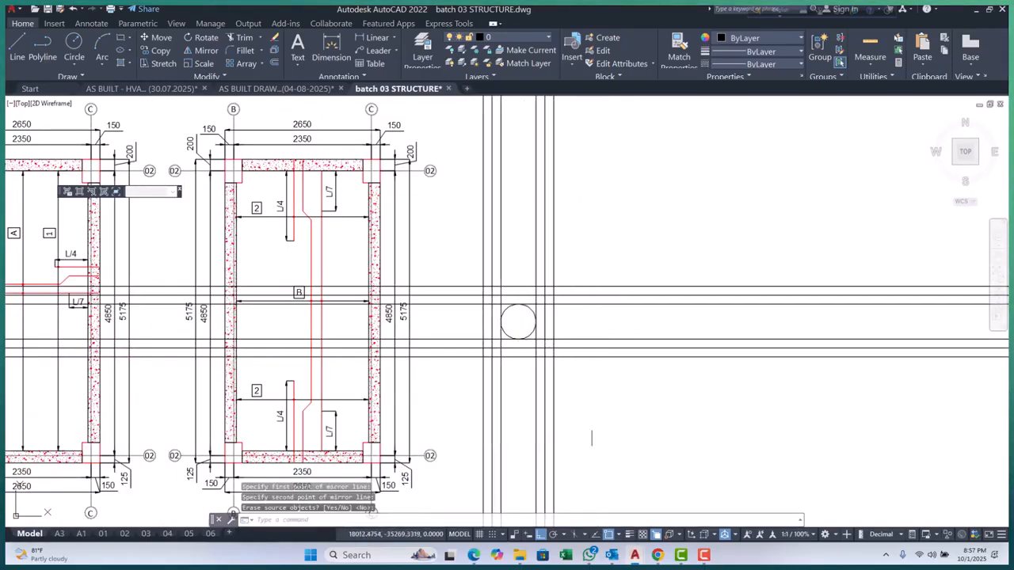
# Trim the construction lines that extend to the right of and above the grid around the circle
pyautogui.scroll(2, 606, 387)
pyautogui.write('tr')
pyautogui.press('Return')
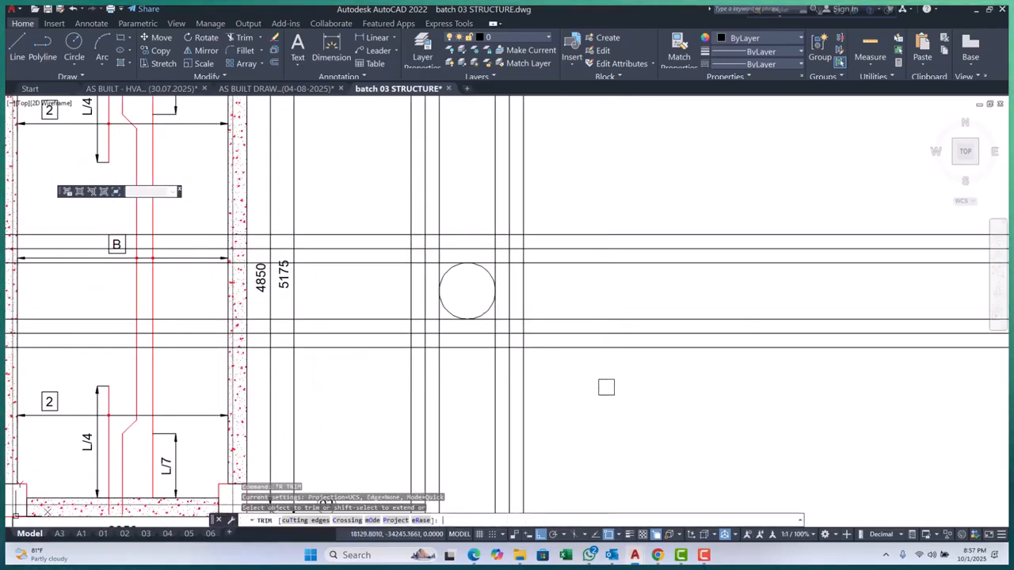
pyautogui.click(602, 292)
pyautogui.click(579, 378)
pyautogui.click(600, 215)
pyautogui.click(579, 275)
pyautogui.click(580, 186)
pyautogui.click(408, 209)
pyautogui.press('Return')
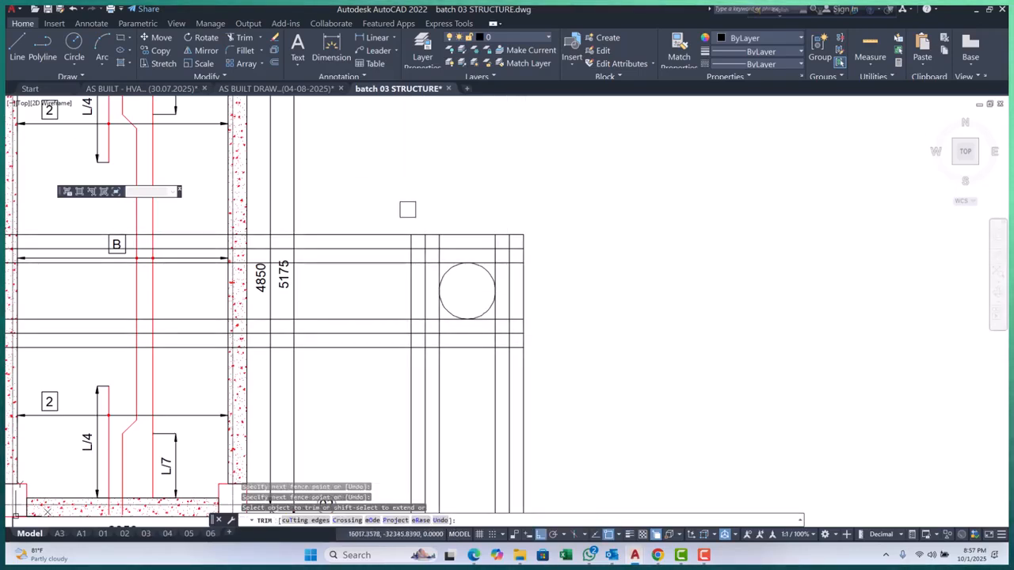
# Trim the construction lines that extend to the left of and below the grid, leaving a closed square
pyautogui.click(357, 366)
pyautogui.press('Return')
pyautogui.click(597, 372)
pyautogui.click(392, 406)
pyautogui.press('Escape')
pyautogui.press('Escape')
# Assign the trimmed grid lines and the circle to the ROD layer
pyautogui.click(582, 194)
pyautogui.click(344, 405)
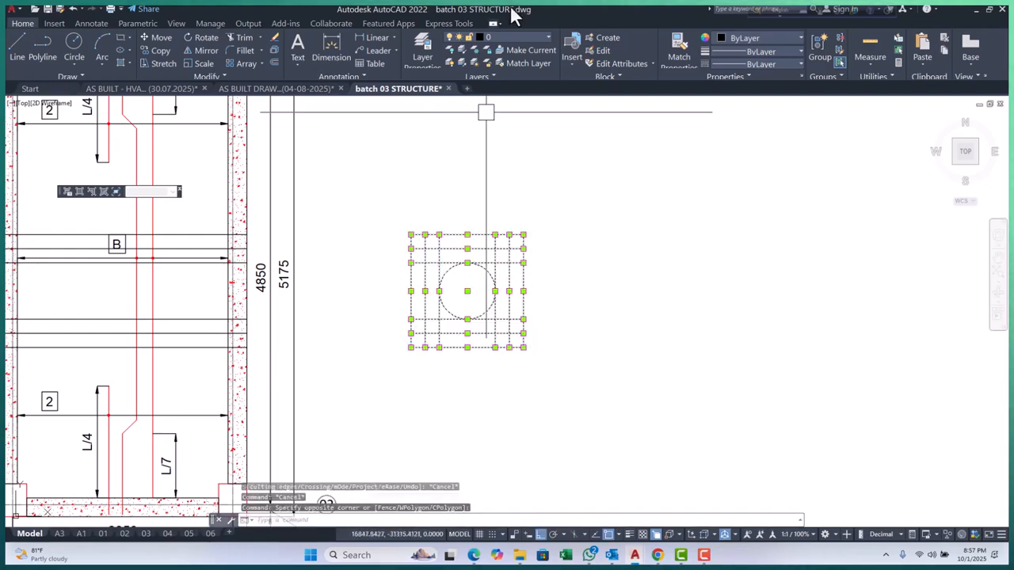
pyautogui.click(536, 37)
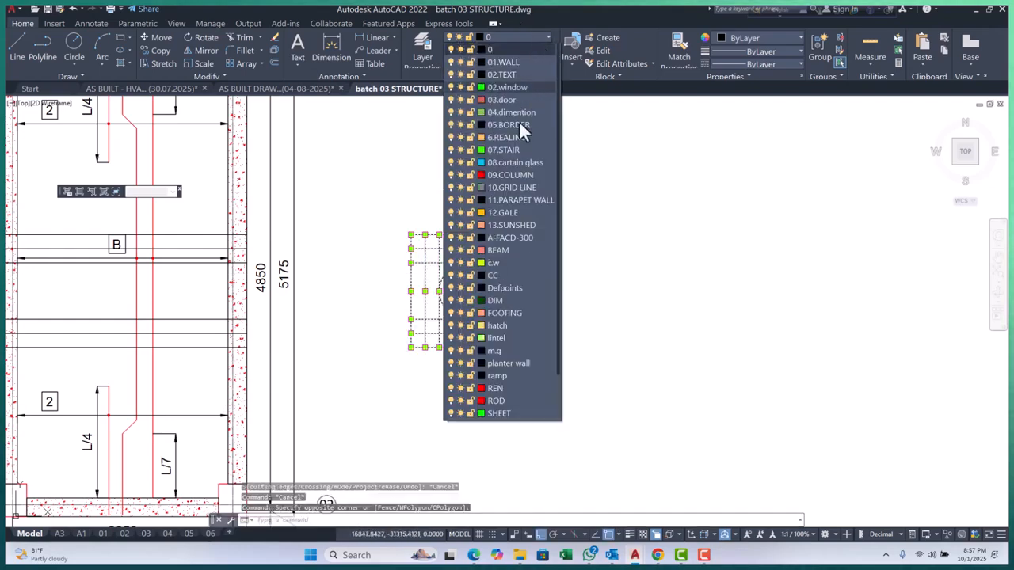
pyautogui.click(515, 402)
pyautogui.press('Escape')
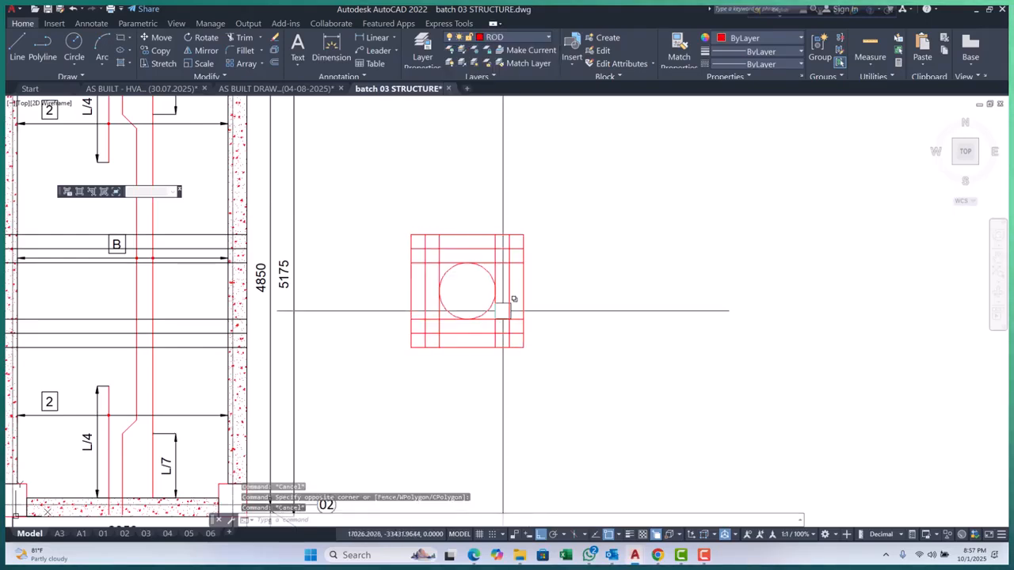
# Draw a horizontal quick leader from the circle's center to just beyond the grid's right edge, without text
pyautogui.scroll(4, 493, 272)
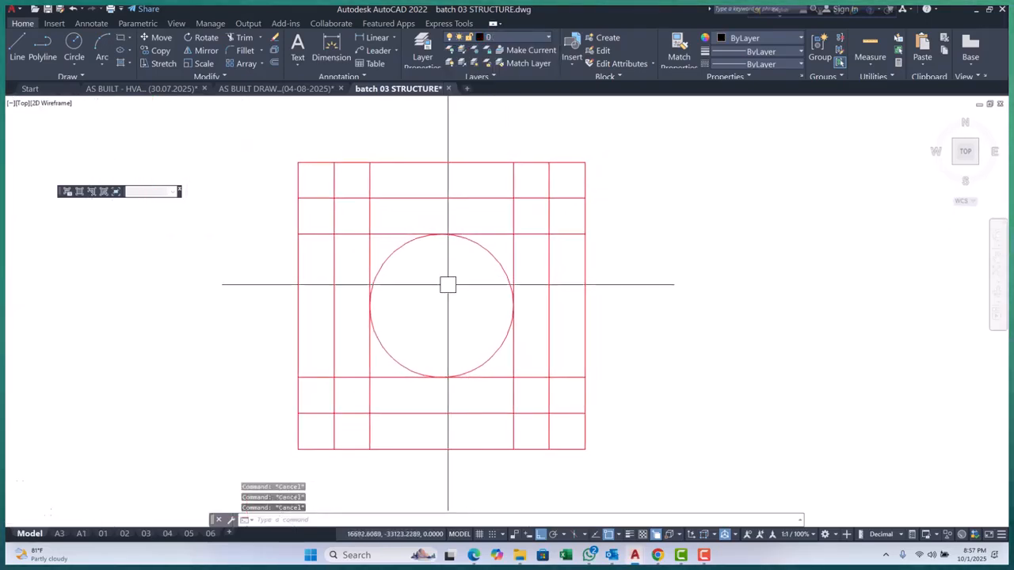
pyautogui.scroll(-2, 455, 293)
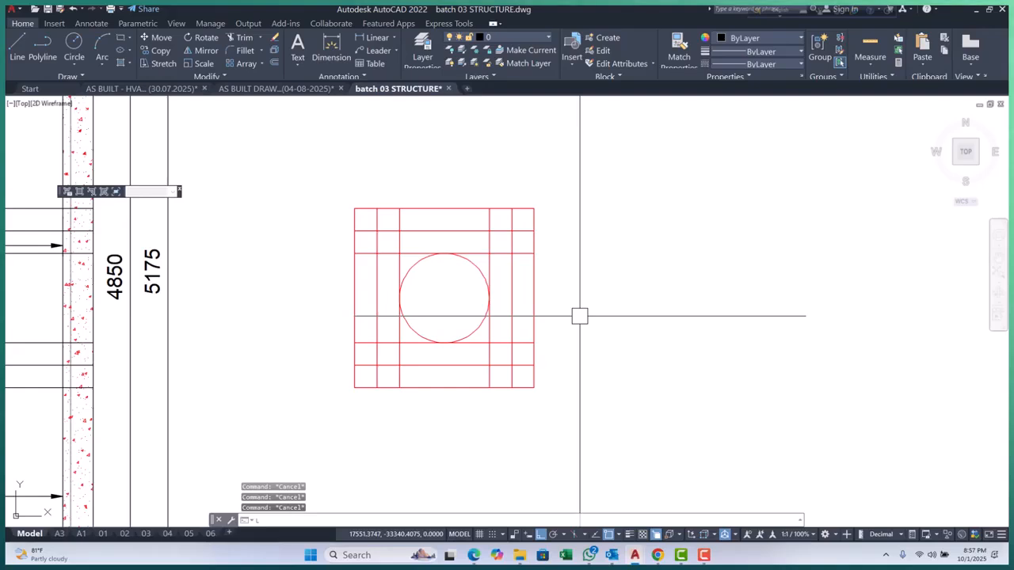
pyautogui.click(445, 298)
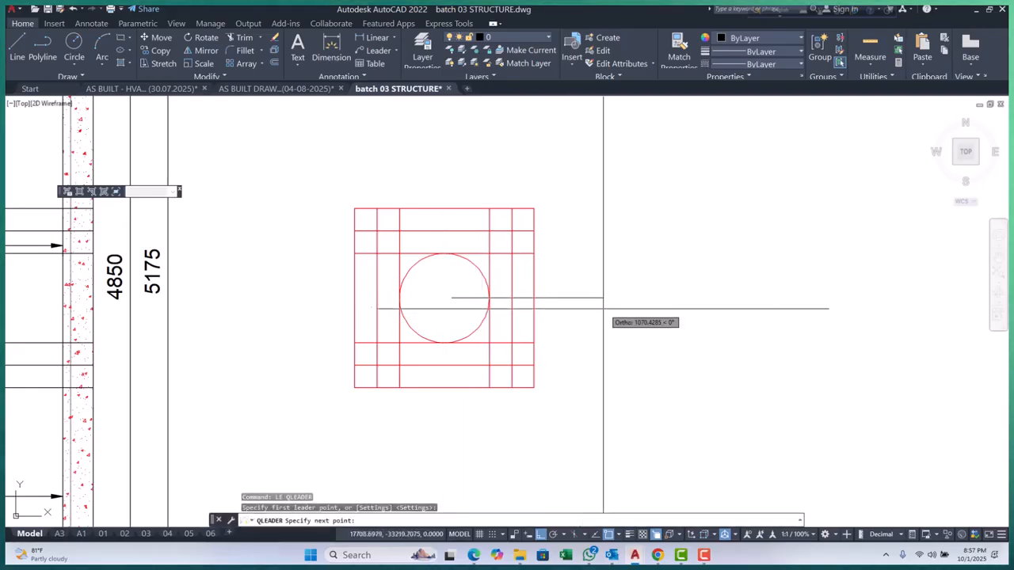
pyautogui.click(560, 302)
pyautogui.press('Escape')
pyautogui.press('Escape')
pyautogui.press('Escape')
# Add the multiline text "600Ø MANHOLE COVER" beside the leader's tail
pyautogui.scroll(-5, 500, 346)
pyautogui.scroll(9, 507, 312)
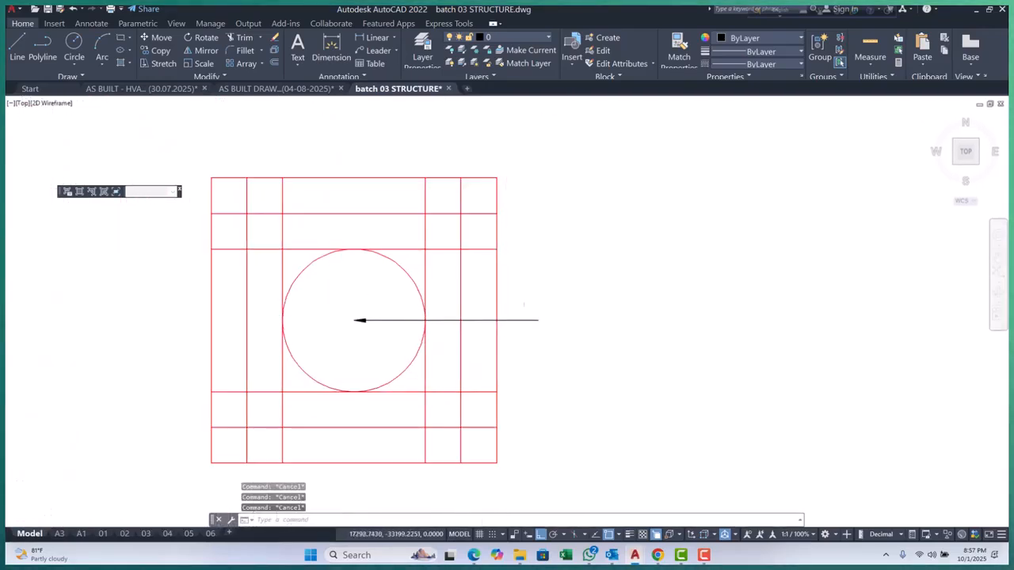
pyautogui.write('mt')
pyautogui.press('Return')
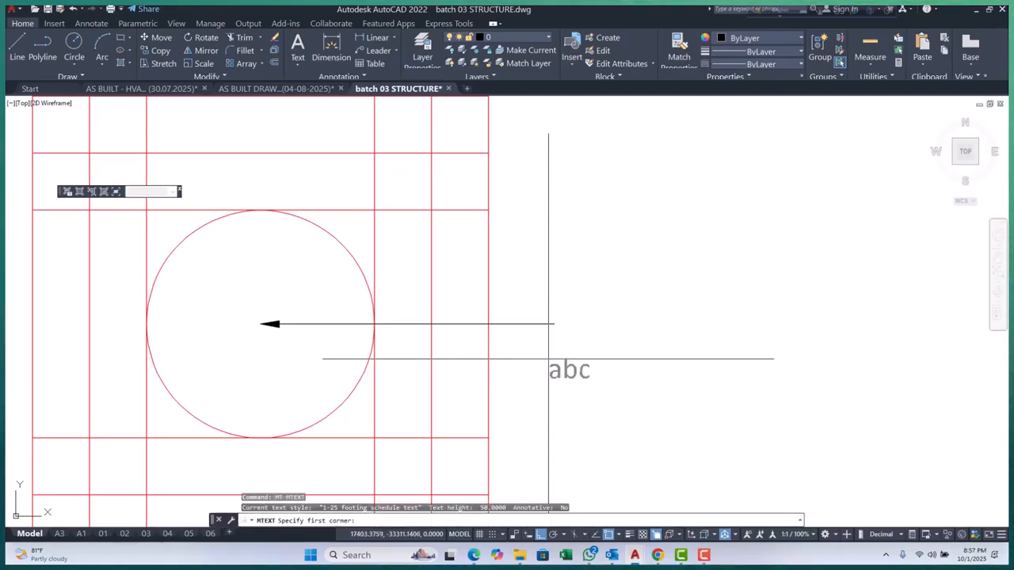
pyautogui.scroll(2, 572, 313)
pyautogui.click(572, 310)
pyautogui.click(718, 359)
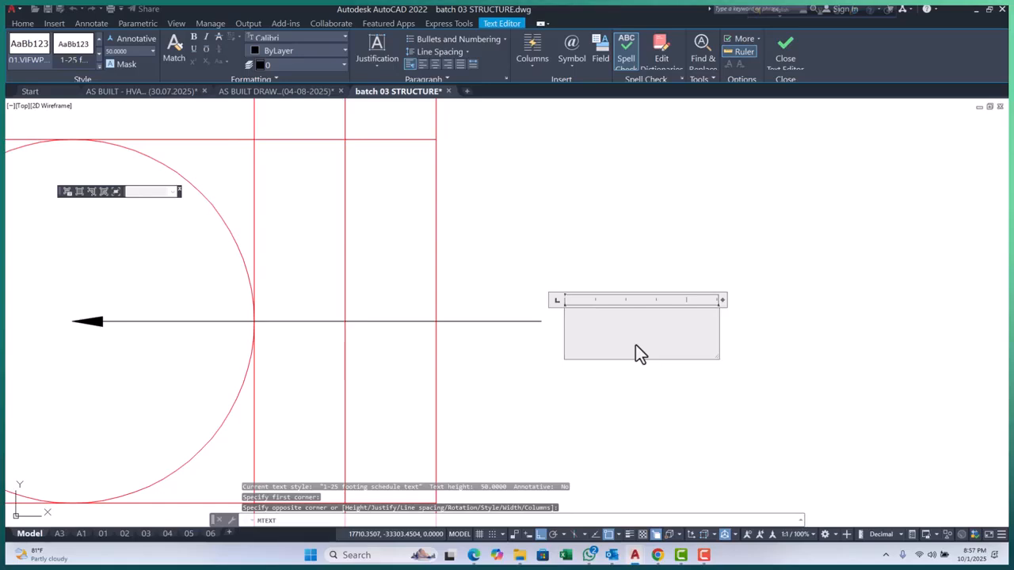
pyautogui.write('600')
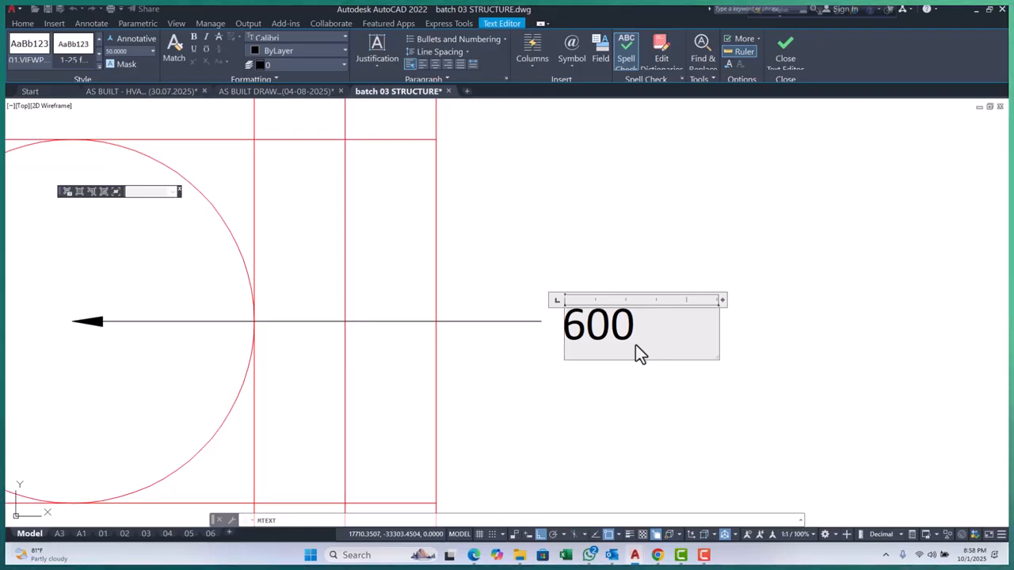
pyautogui.write('%%c')
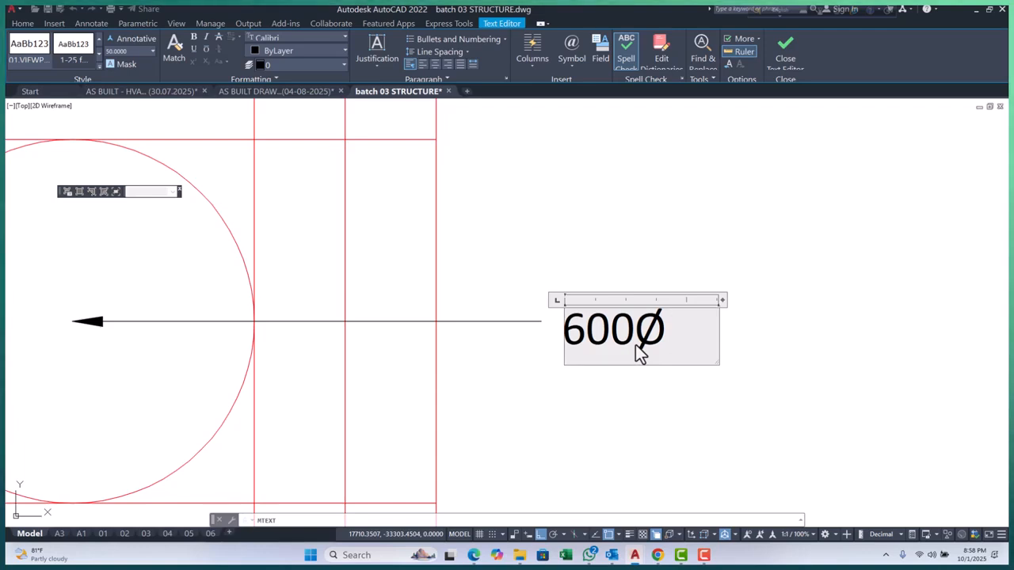
pyautogui.write(' MANH')
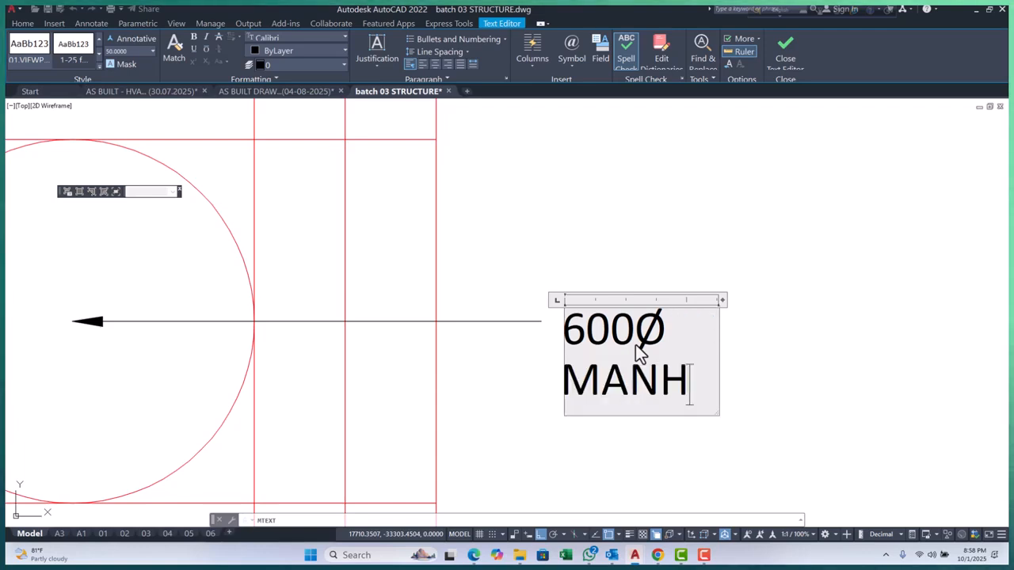
pyautogui.write('OLE')
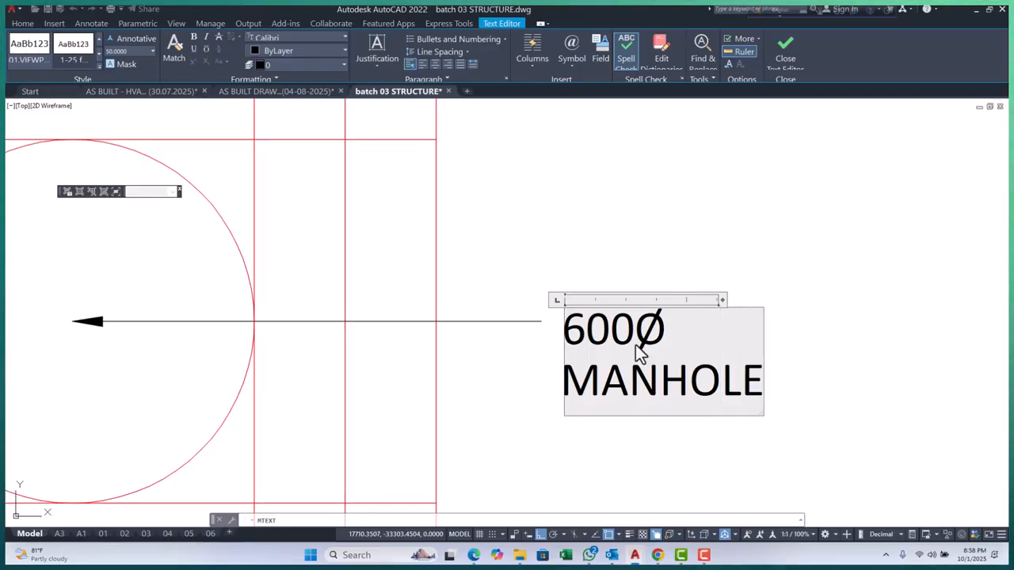
pyautogui.write(' COVER')
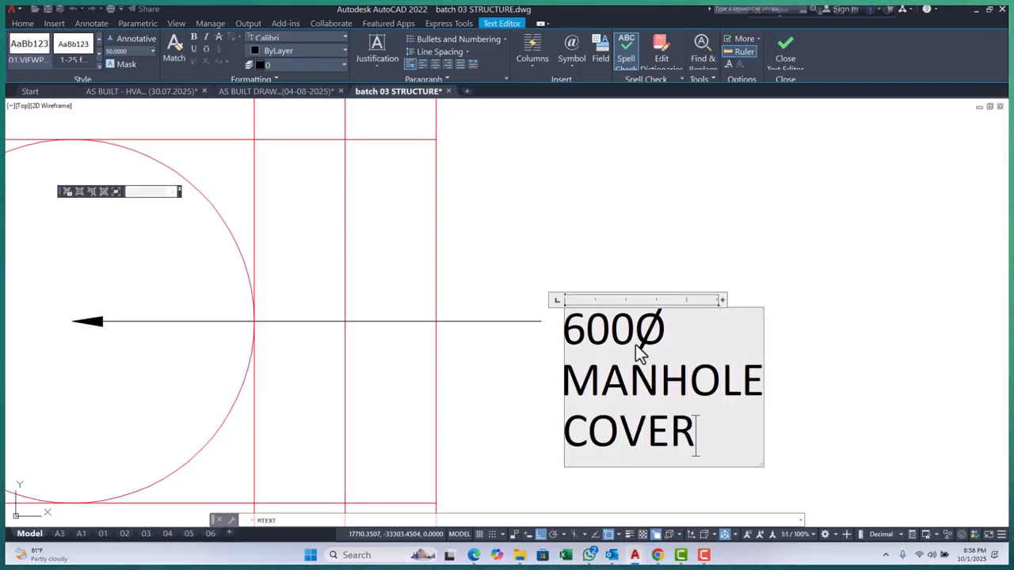
# Widen the label's text frame to about 932 so the wording fits on one line
pyautogui.scroll(-2, 636, 345)
pyautogui.moveTo(693, 313); pyautogui.dragTo(952, 309)
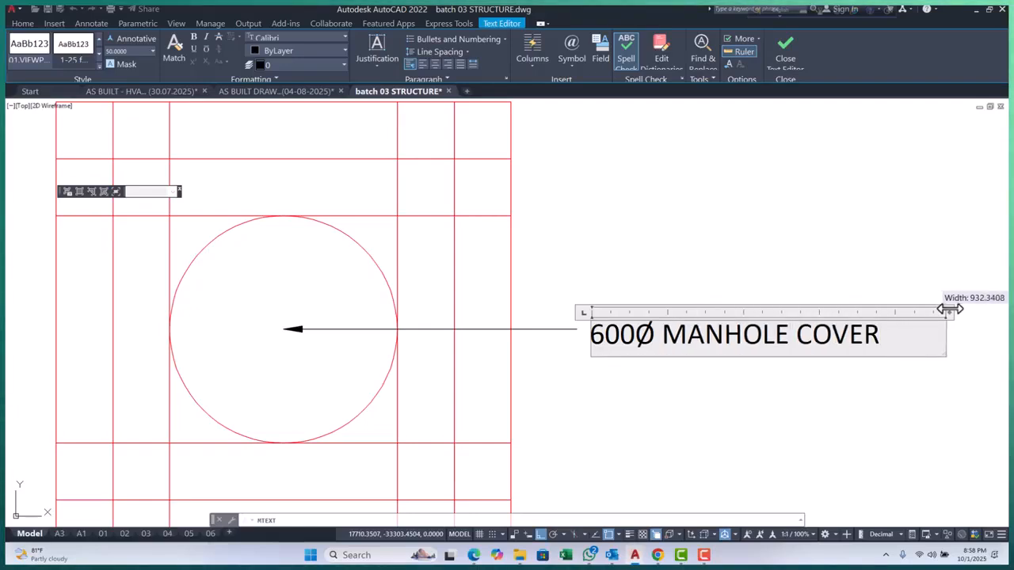
pyautogui.click(907, 366)
pyautogui.scroll(-4, 467, 333)
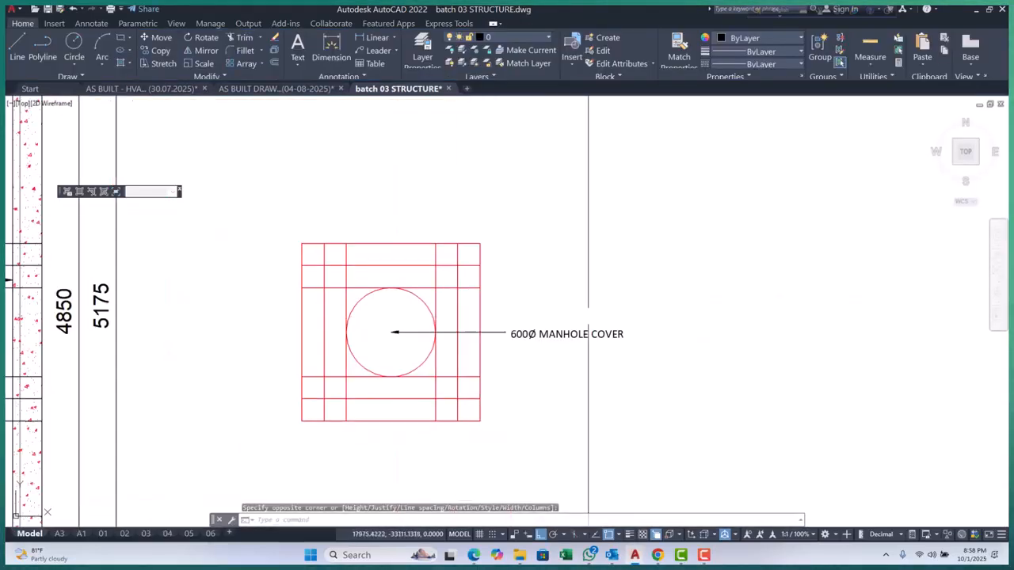
# Stretch the leader's tail together with the manhole cover label slightly closer to the grid
pyautogui.click(681, 292)
pyautogui.click(502, 364)
pyautogui.scroll(4, 497, 360)
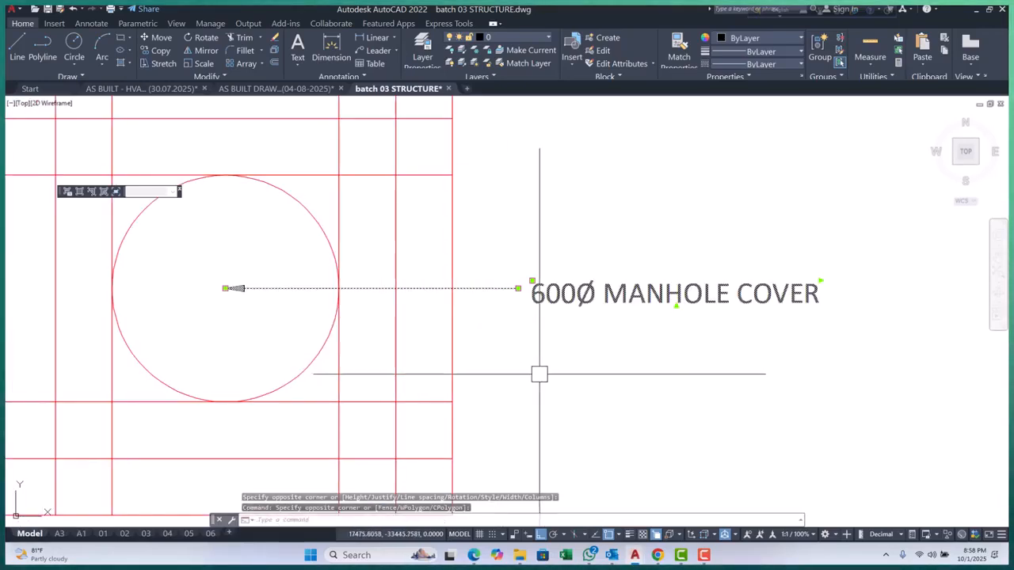
pyautogui.write('s')
pyautogui.press('Return')
pyautogui.click(697, 387)
pyautogui.click(657, 381)
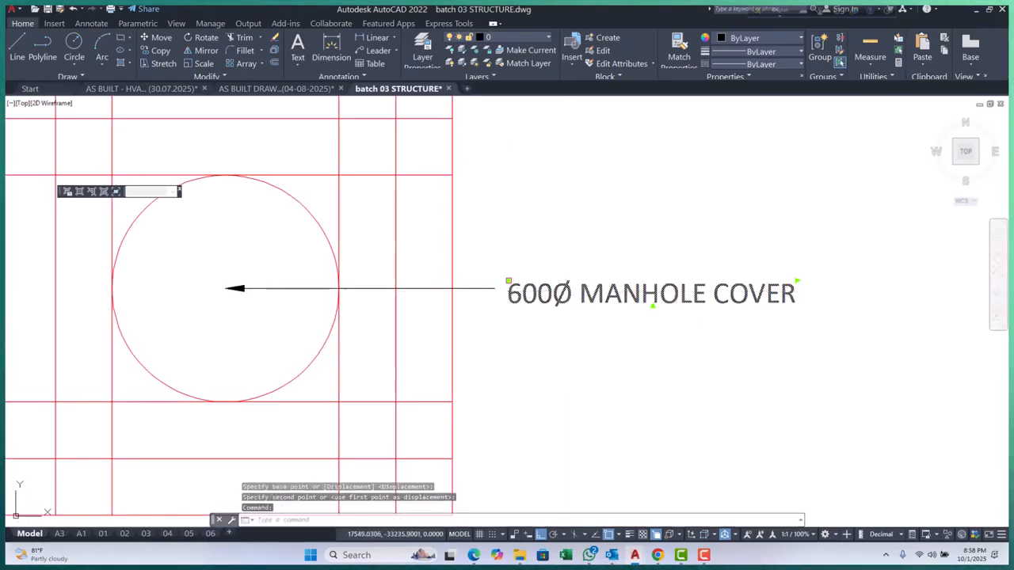
# Move the manhole cover label slightly upward to center it on the leader line
pyautogui.scroll(3, 545, 335)
pyautogui.write('m')
pyautogui.press('Return')
pyautogui.click(583, 378)
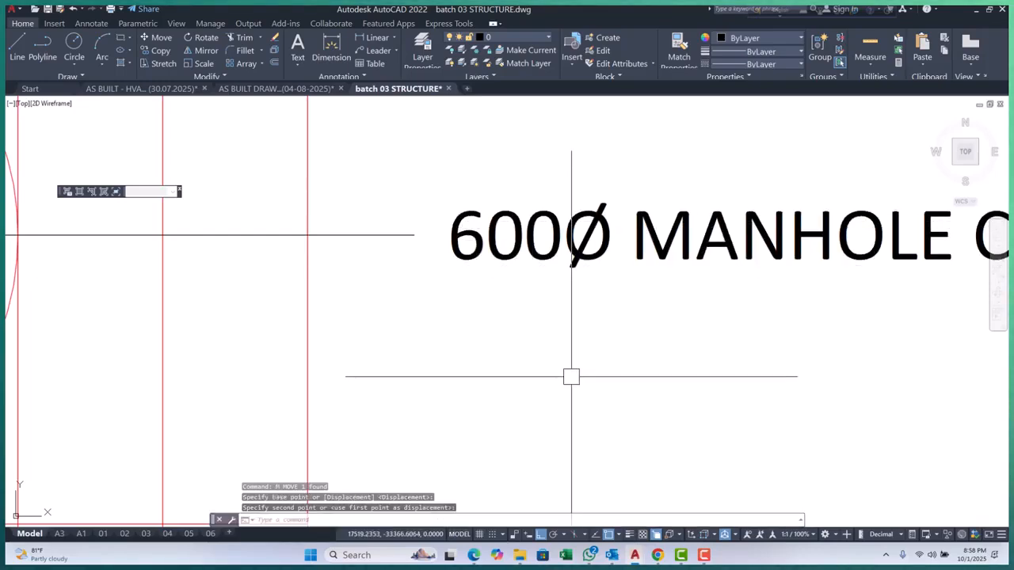
pyautogui.scroll(-8, 549, 377)
pyautogui.press('Escape')
pyautogui.press('Escape')
pyautogui.press('Escape')
# Draw a quick leader from the circle's bottom quadrant down below the grid, with a horizontal landing to the right and no text
pyautogui.scroll(4, 427, 320)
pyautogui.write('le')
pyautogui.press('Return')
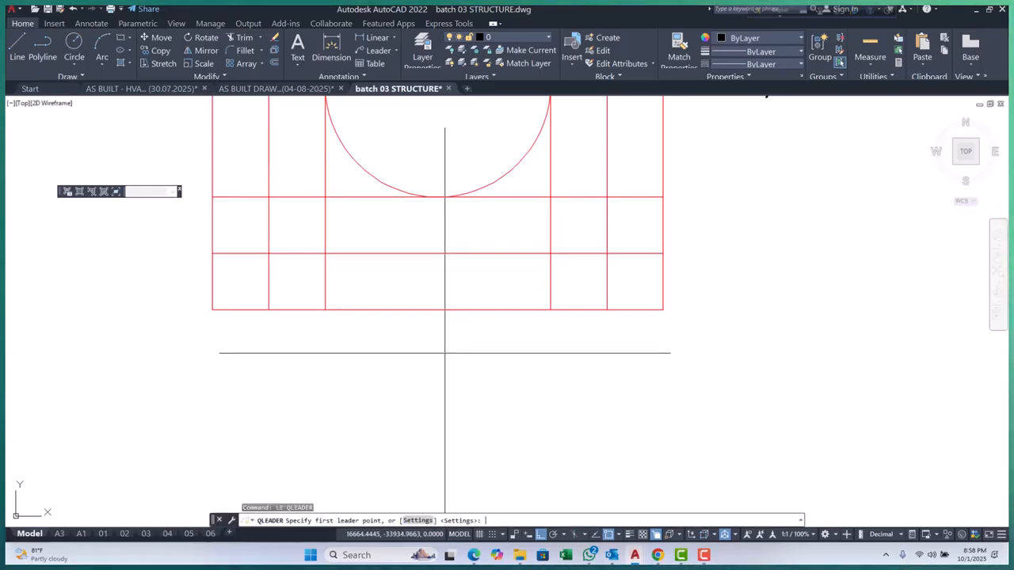
pyautogui.scroll(-4, 437, 309)
pyautogui.scroll(2, 426, 299)
pyautogui.click(401, 282)
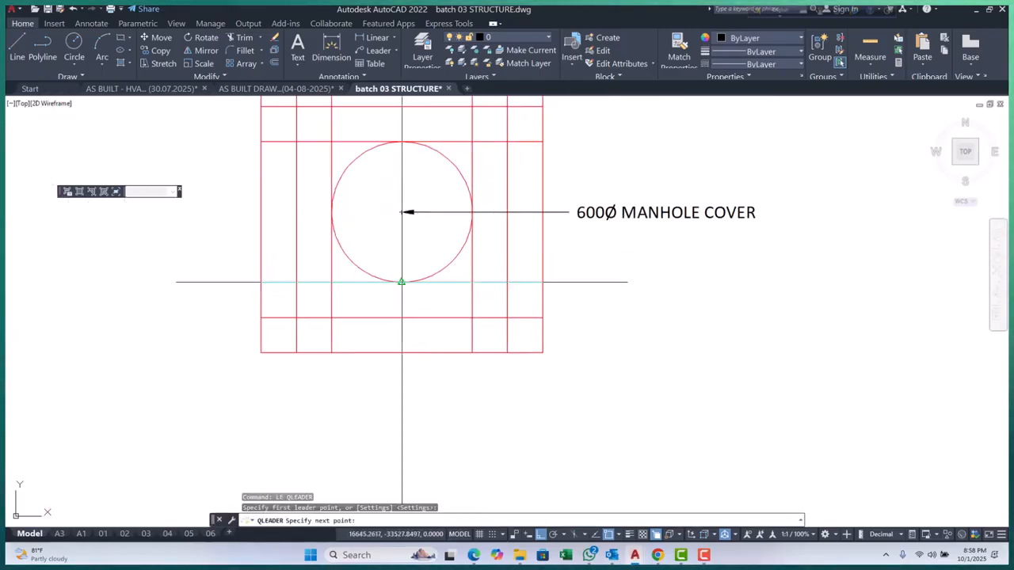
pyautogui.scroll(-2, 402, 284)
pyautogui.click(418, 378)
pyautogui.click(503, 378)
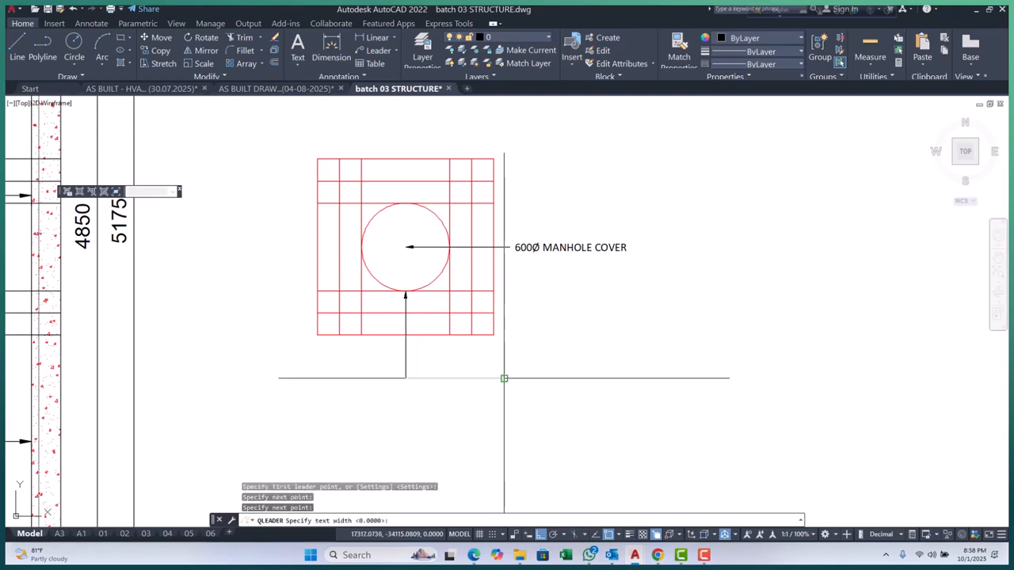
pyautogui.press('Escape')
pyautogui.press('Escape')
pyautogui.press('Escape')
# Copy the vertical leader from the circle's bottom quadrant onto each of the two horizontal bars below it
pyautogui.scroll(2, 427, 356)
pyautogui.click(394, 362)
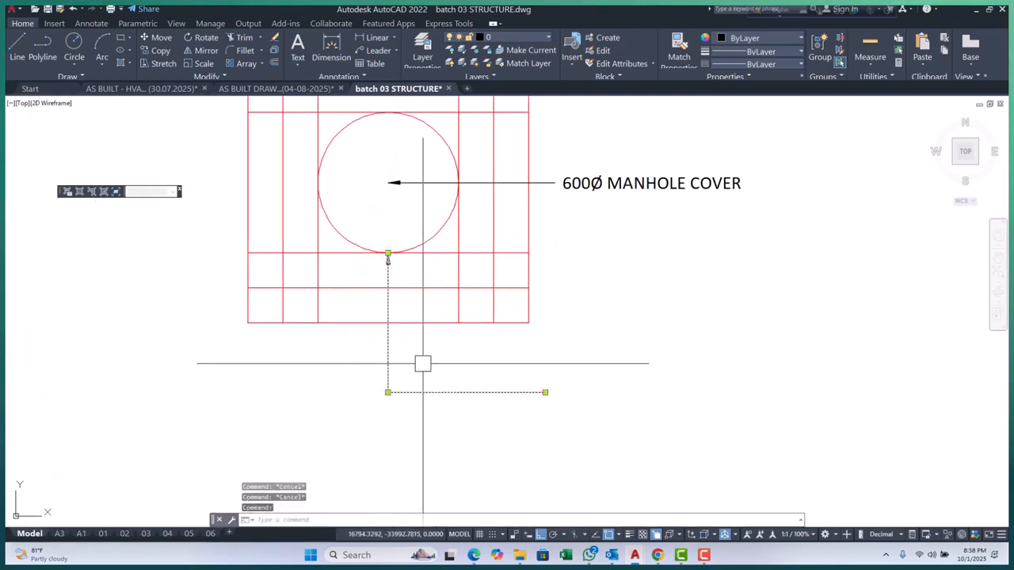
pyautogui.write('cp')
pyautogui.press('Return')
pyautogui.click(387, 254)
pyautogui.scroll(4, 400, 252)
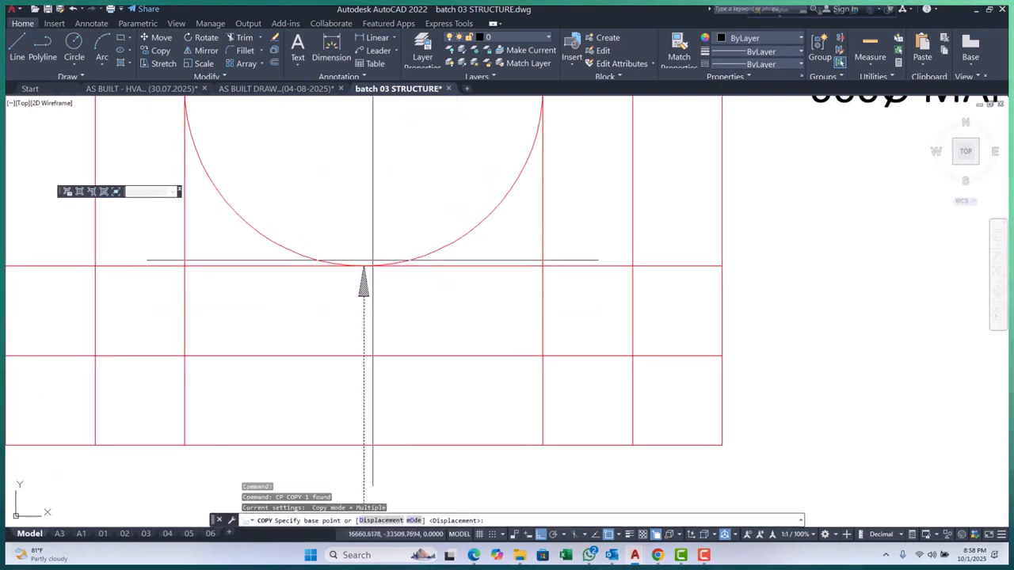
pyautogui.click(362, 341)
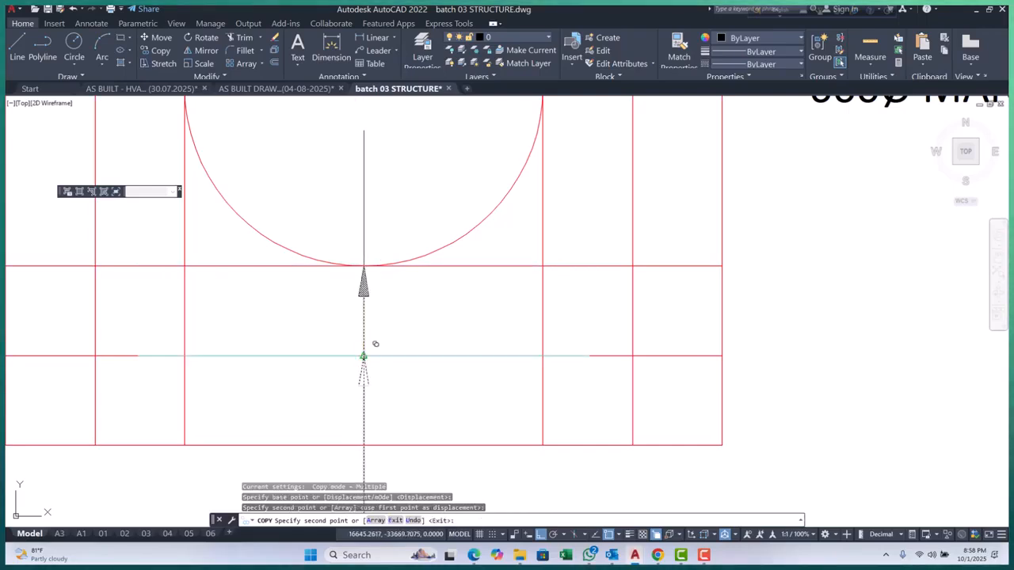
pyautogui.scroll(-4, 379, 294)
pyautogui.scroll(2, 379, 295)
pyautogui.press('Escape')
pyautogui.press('Escape')
pyautogui.press('Escape')
pyautogui.scroll(-2, 395, 281)
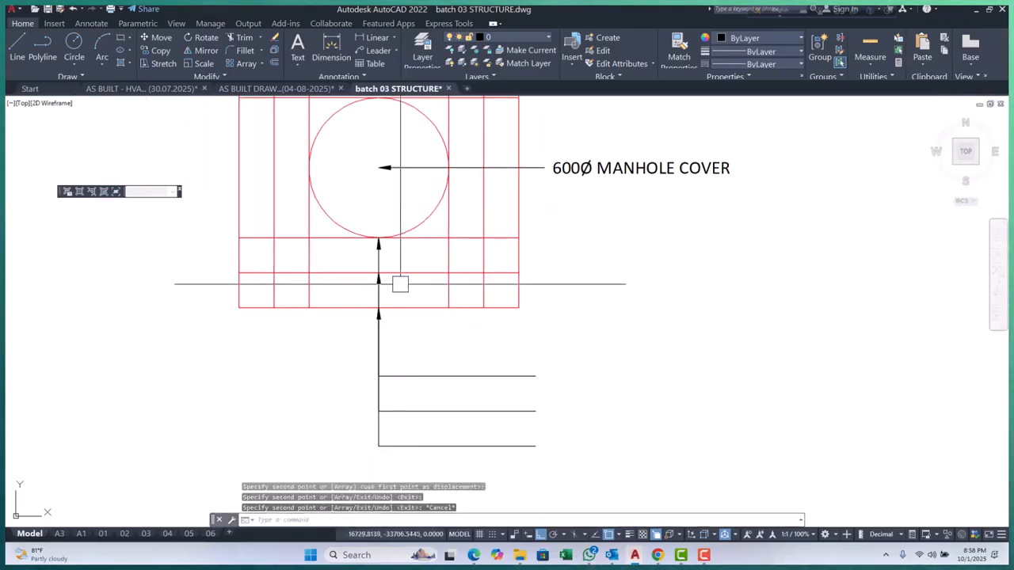
# Stretch the landings of the two copied leaders upward to coincide with the first leader's landing
pyautogui.scroll(-2, 573, 387)
pyautogui.click(560, 402)
pyautogui.click(424, 440)
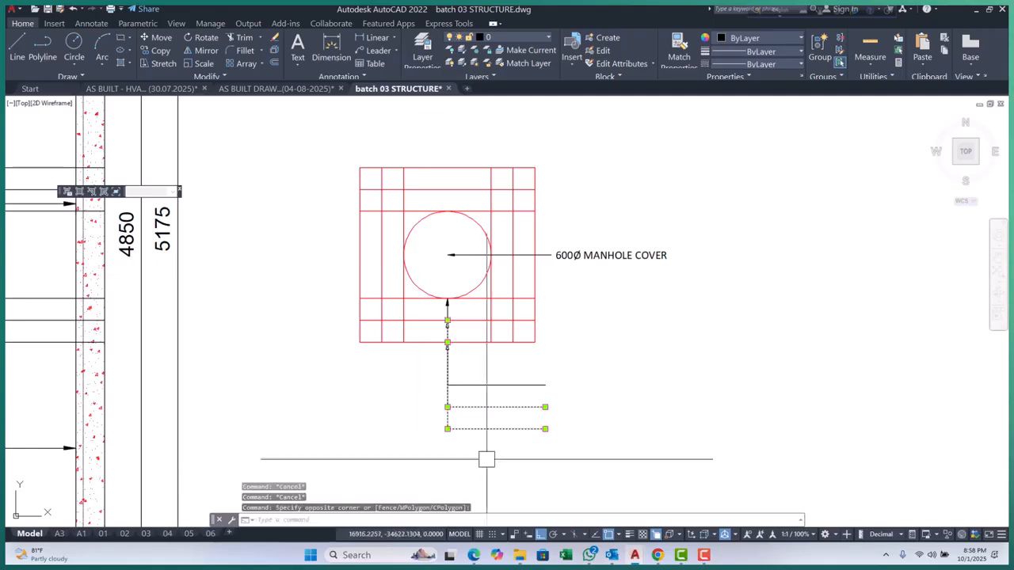
pyautogui.press('Return')
pyautogui.click(447, 407)
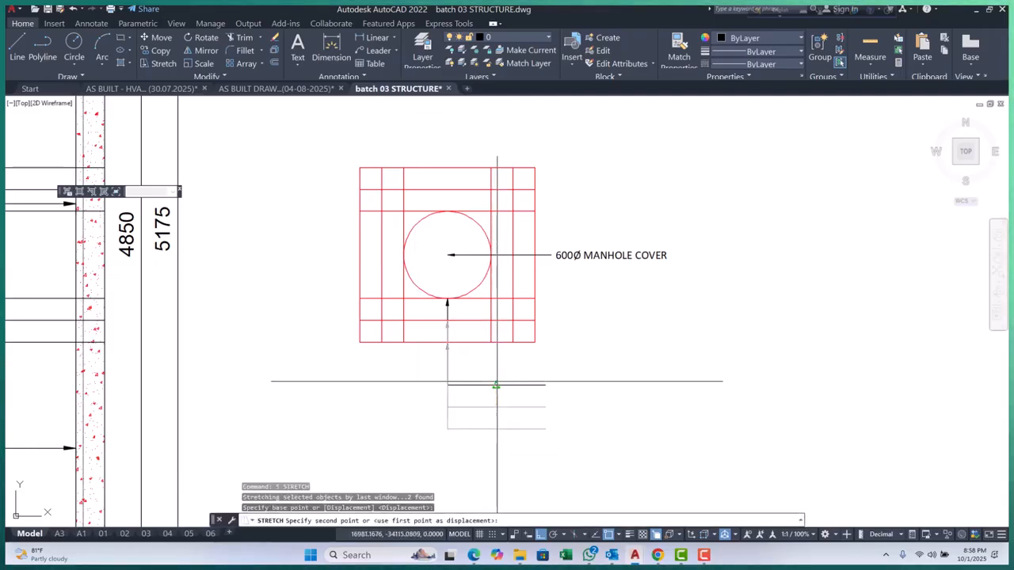
pyautogui.click(556, 399)
pyautogui.click(417, 438)
pyautogui.press('space')
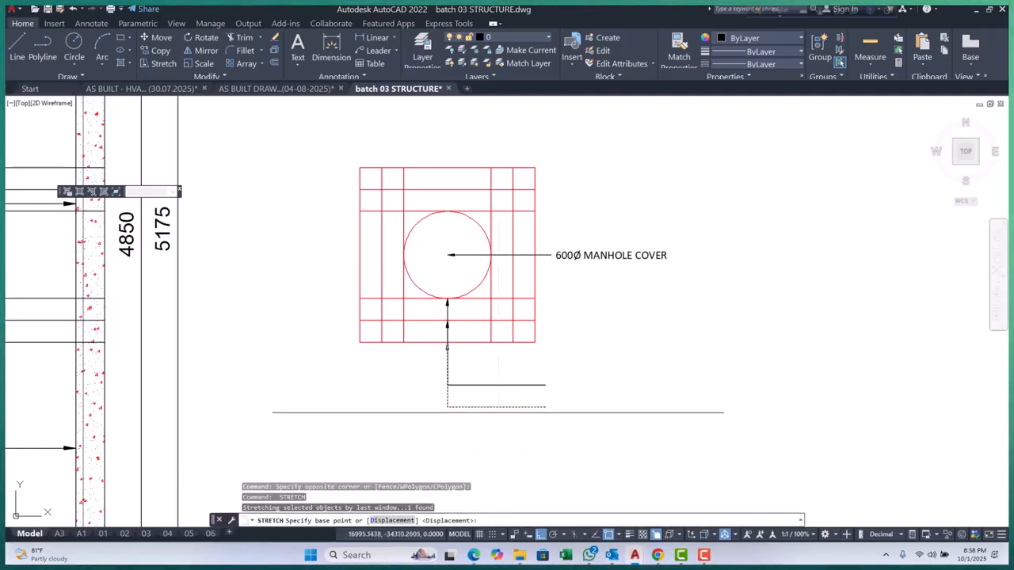
pyautogui.click(495, 406)
pyautogui.click(496, 385)
pyautogui.press('Escape')
pyautogui.press('Escape')
pyautogui.moveTo(547, 408); pyautogui.dragTo(499, 403, button='middle')
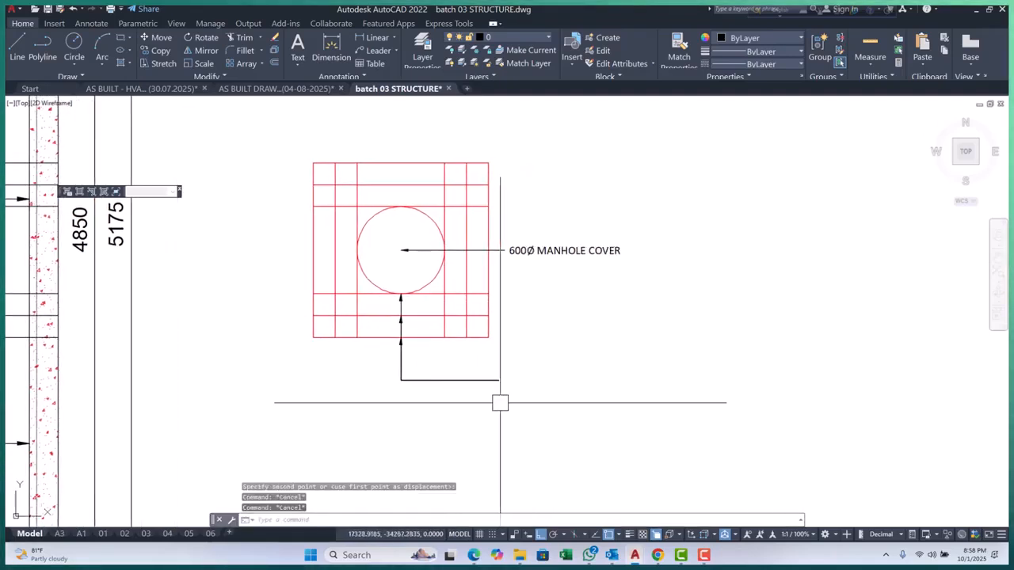
# Copy the manhole cover label straight down to the end of the lower leader's landing
pyautogui.scroll(2, 553, 314)
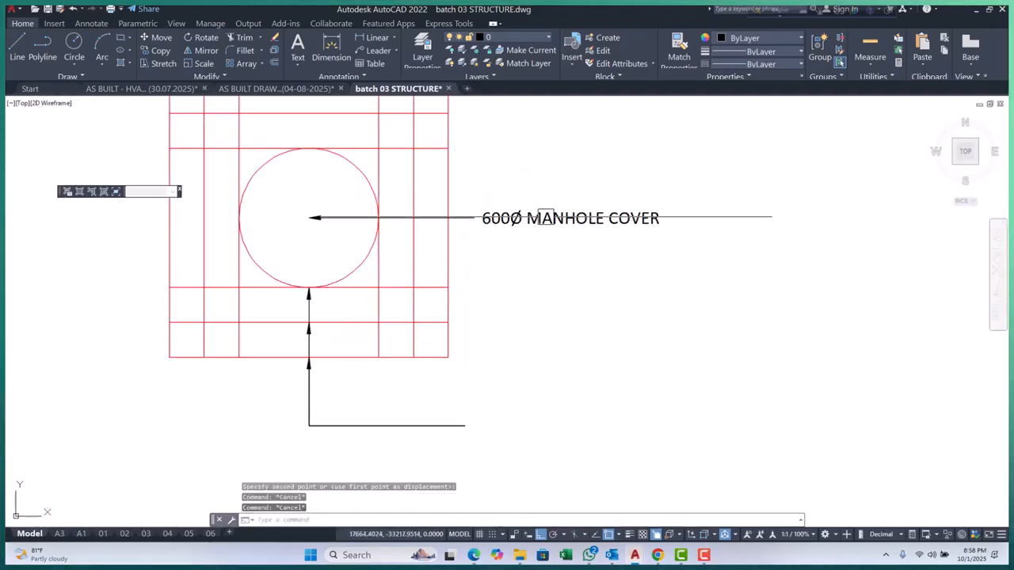
pyautogui.click(543, 219)
pyautogui.write('cp')
pyautogui.press('space')
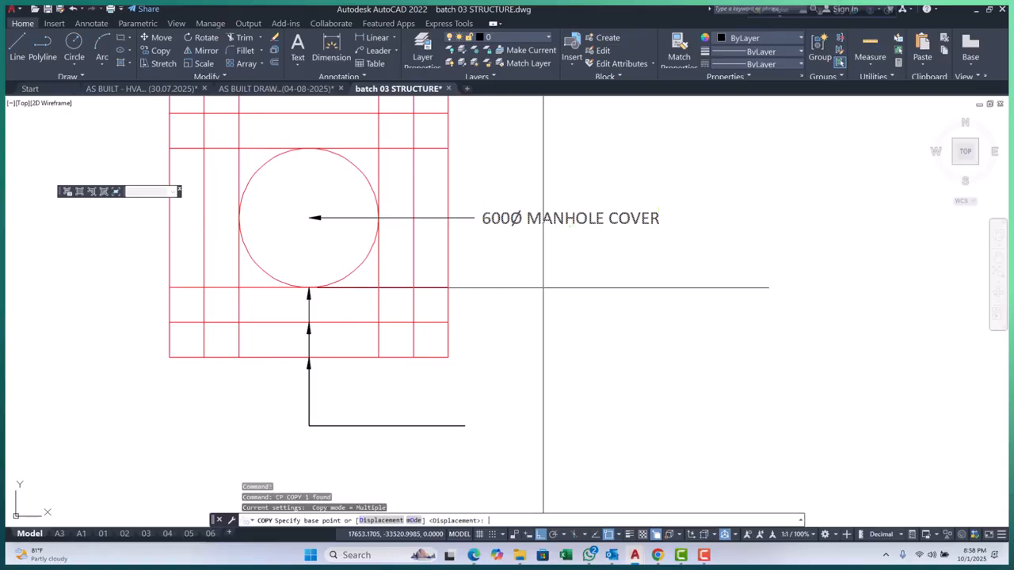
pyautogui.click(473, 218)
pyautogui.scroll(-2, 479, 225)
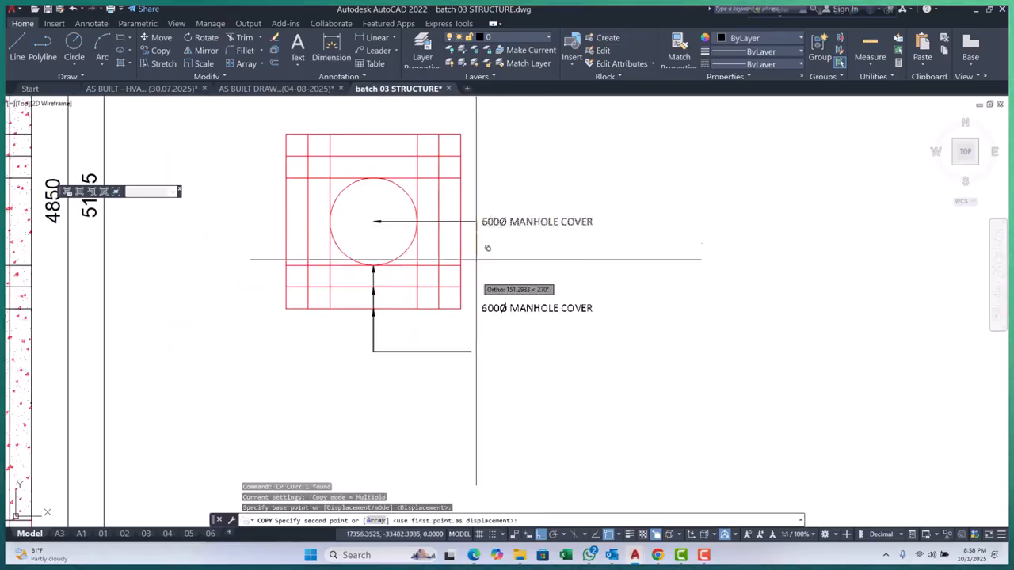
pyautogui.click(473, 425)
pyautogui.press('Escape')
pyautogui.press('Escape')
pyautogui.press('Escape')
# Change the copied label to "3-10mm Ø top & bottom" and widen its text frame so it fits on one line
pyautogui.scroll(2, 509, 354)
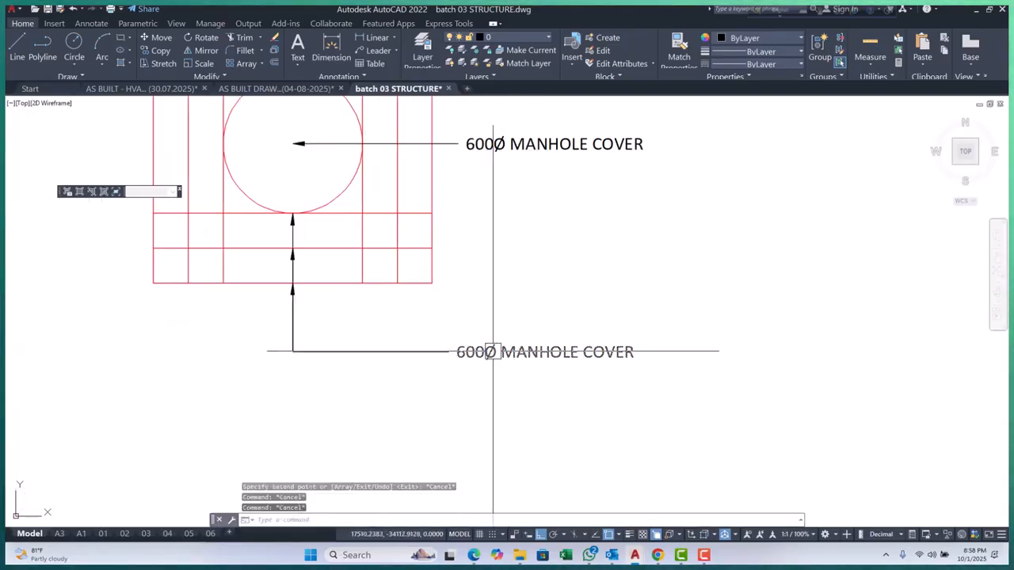
pyautogui.doubleClick(544, 352)
pyautogui.hotkey('ctrl', 'a')
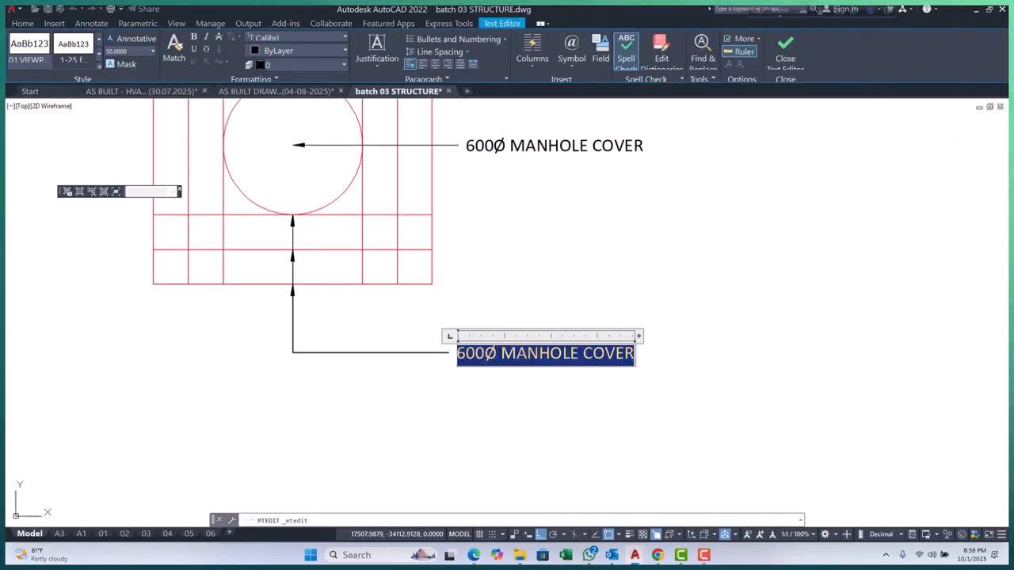
pyautogui.write('3-10mm')
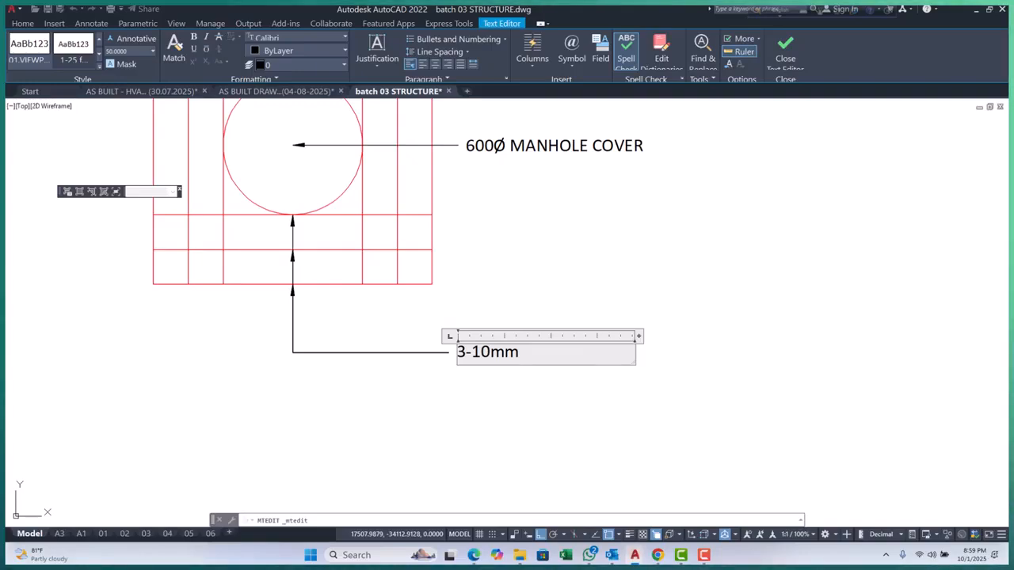
pyautogui.write('%%c')
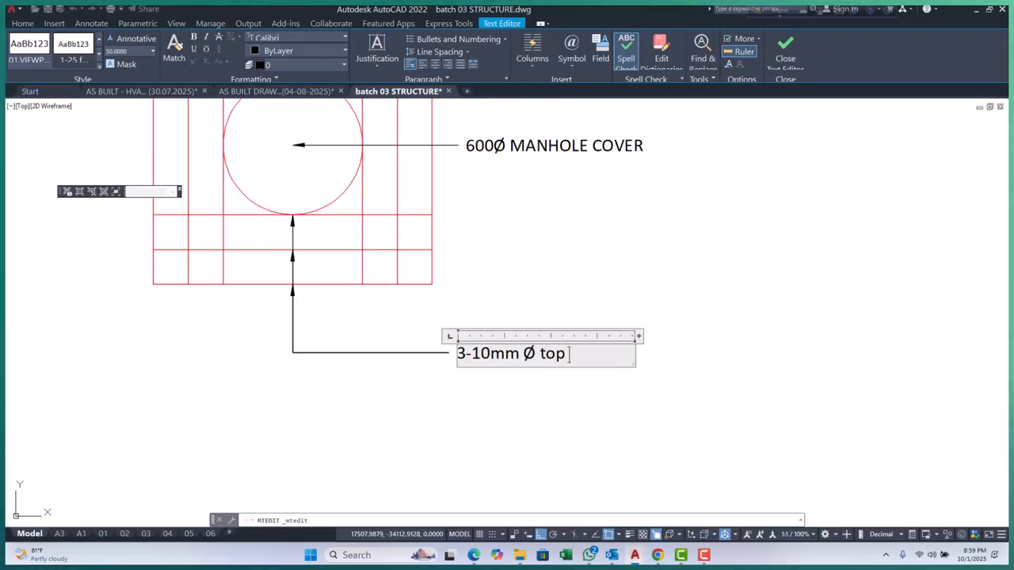
pyautogui.write('top')
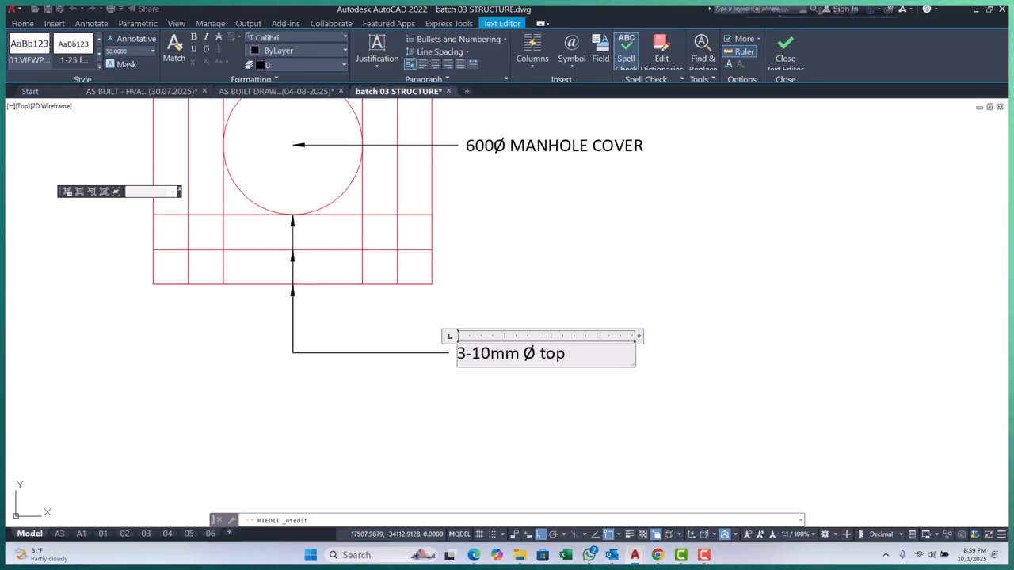
pyautogui.write(' &')
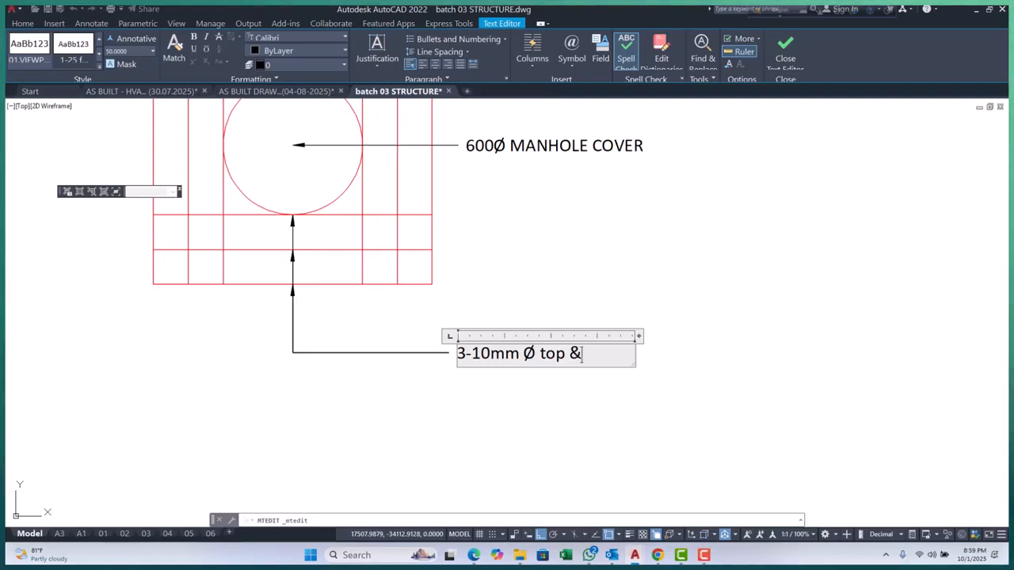
pyautogui.write(' bottom')
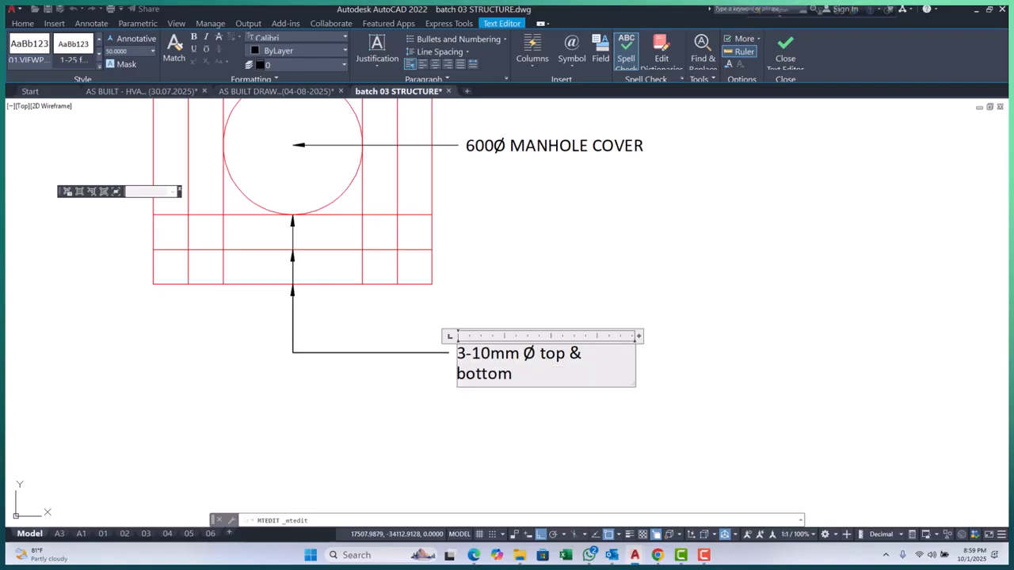
pyautogui.moveTo(637, 336); pyautogui.dragTo(672, 338)
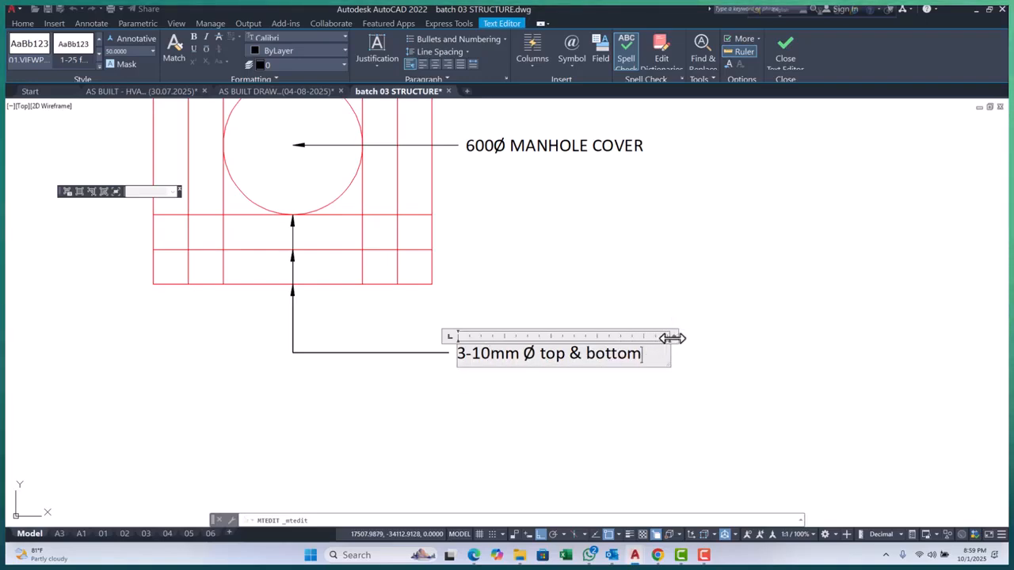
pyautogui.click(740, 365)
# Convert the 600Ø manhole cover label to lowercase
pyautogui.scroll(-3, 446, 211)
pyautogui.scroll(2, 425, 274)
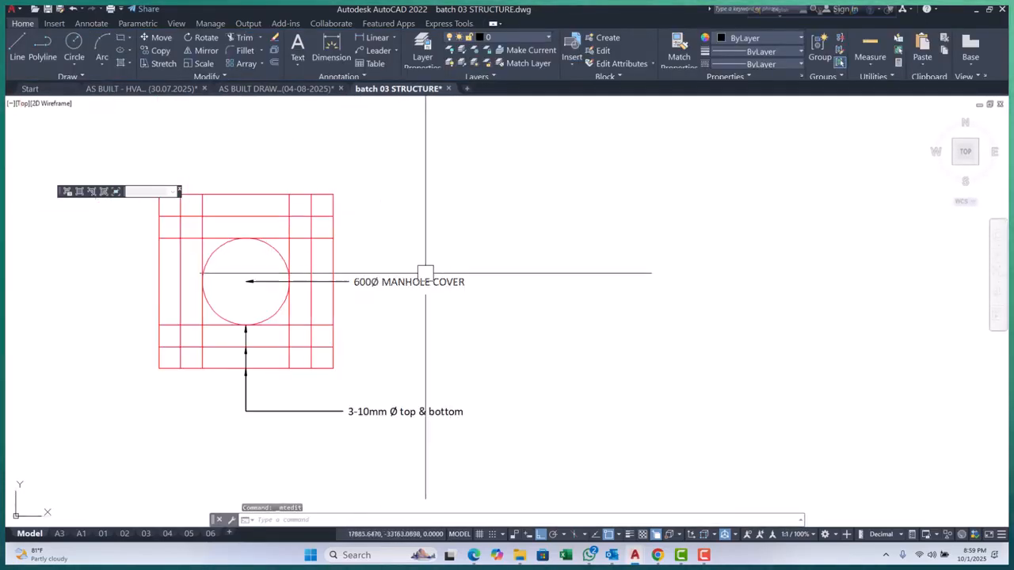
pyautogui.doubleClick(422, 282)
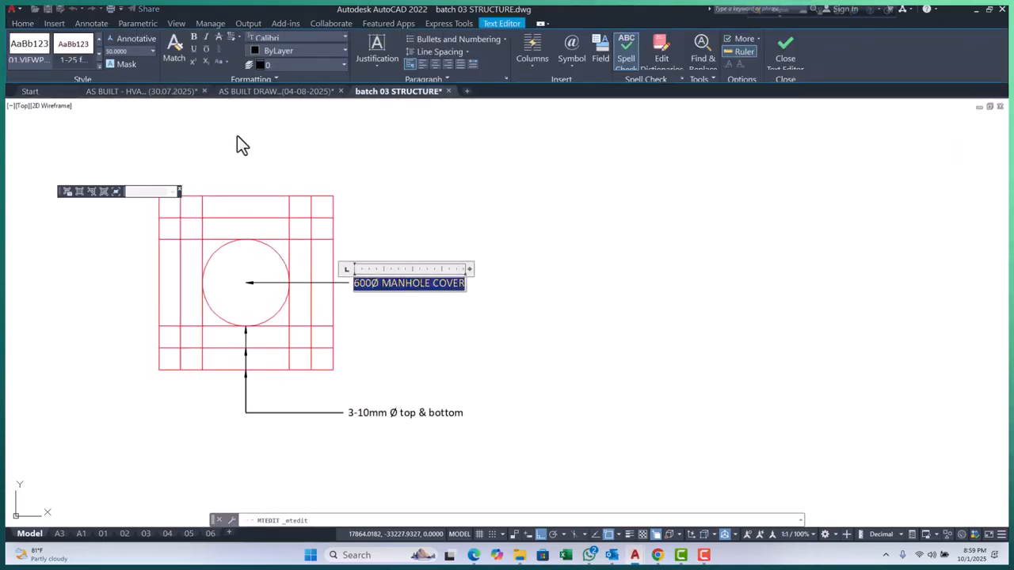
pyautogui.click(225, 60)
pyautogui.click(249, 102)
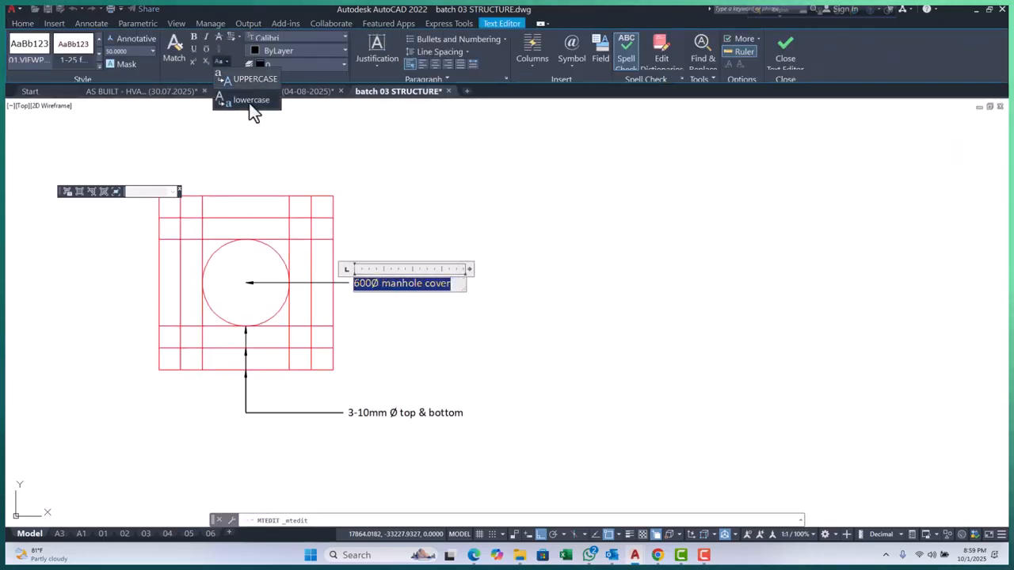
pyautogui.click(447, 225)
# Stretch the lower leaders' landing together with the bar label upward, closer to the grid's bottom edge
pyautogui.moveTo(500, 231); pyautogui.dragTo(545, 150, button='middle')
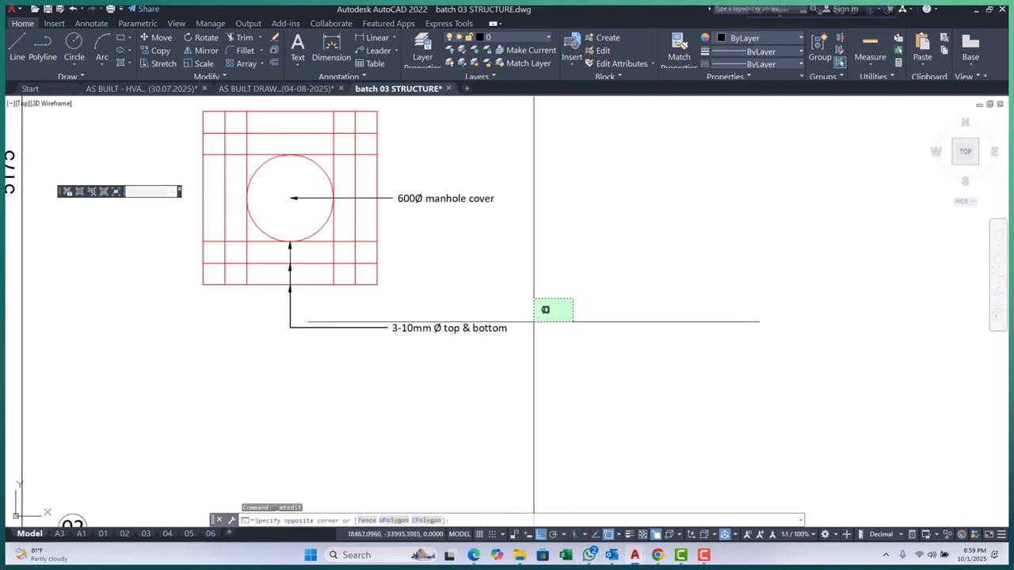
pyautogui.click(576, 291)
pyautogui.click(181, 371)
pyautogui.write('s')
pyautogui.press('space')
pyautogui.click(404, 417)
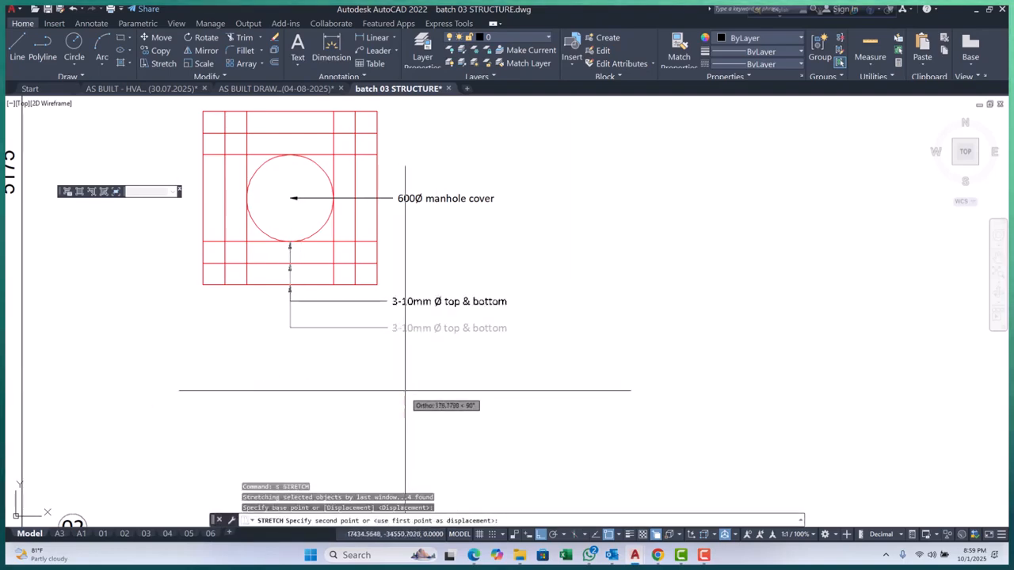
pyautogui.click(406, 396)
# Stretch the end of the lower leader landing with its label to the left to shorten the landing
pyautogui.click(529, 292)
pyautogui.click(350, 347)
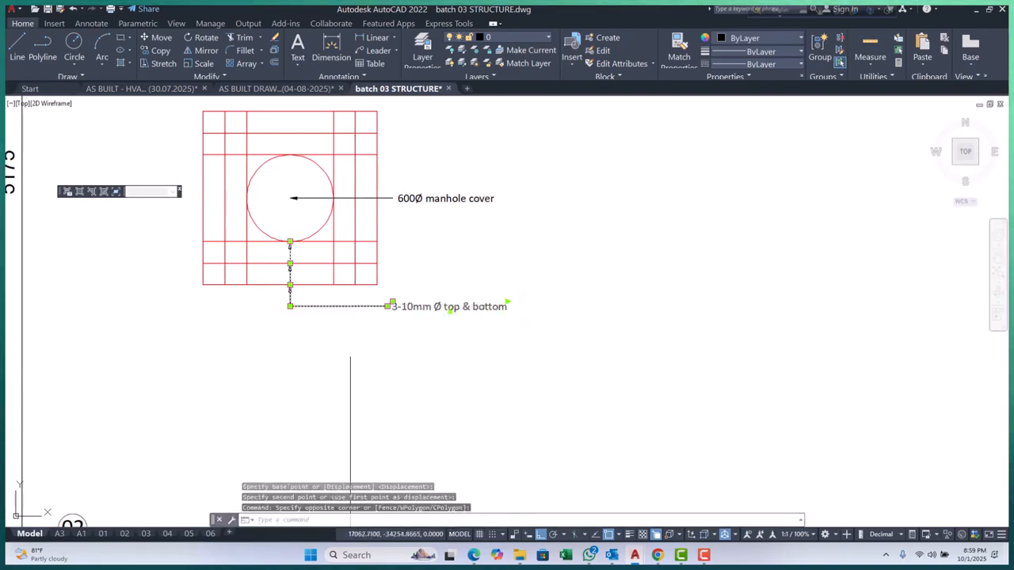
pyautogui.write('s')
pyautogui.press('space')
pyautogui.press('Escape')
pyautogui.press('Escape')
pyautogui.press('Escape')
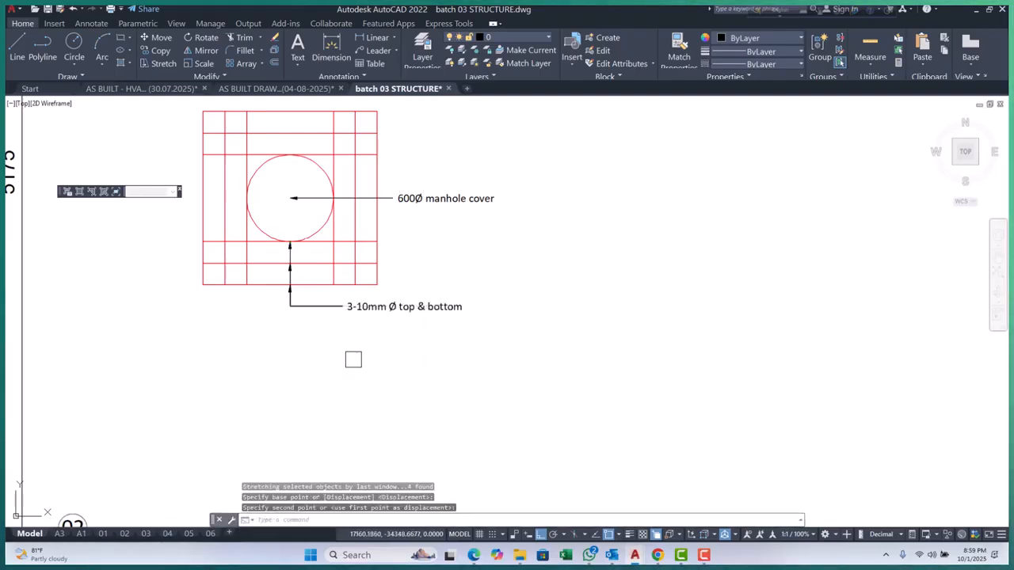
# Define the whole manhole reinforcement detail with its leaders and labels as a block named "manhole", converting the objects to the block
pyautogui.scroll(-4, 358, 348)
pyautogui.click(453, 212)
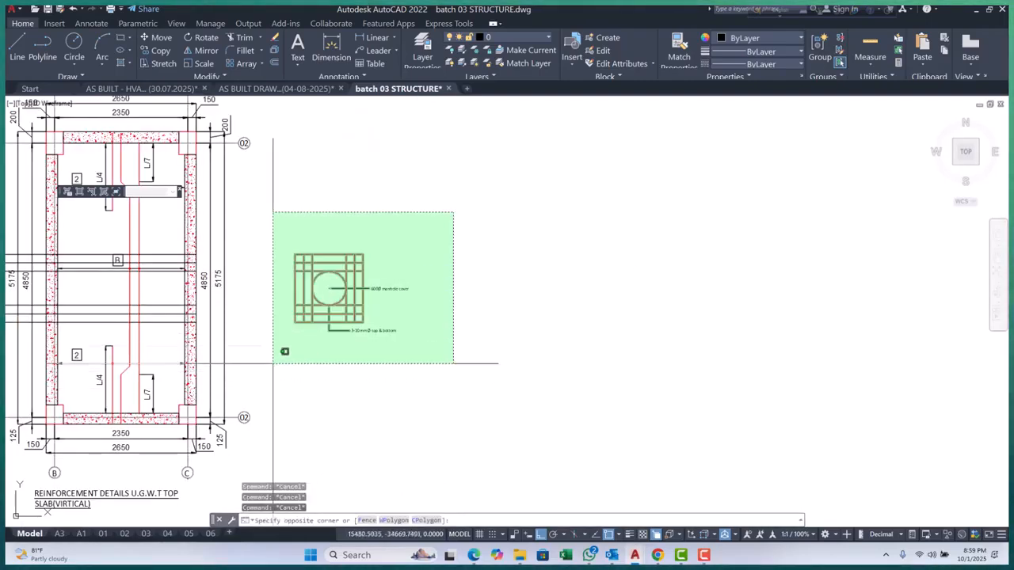
pyautogui.press('Escape')
pyautogui.press('Escape')
pyautogui.scroll(2, 340, 306)
pyautogui.press('Escape')
pyautogui.press('Escape')
pyautogui.click(475, 185)
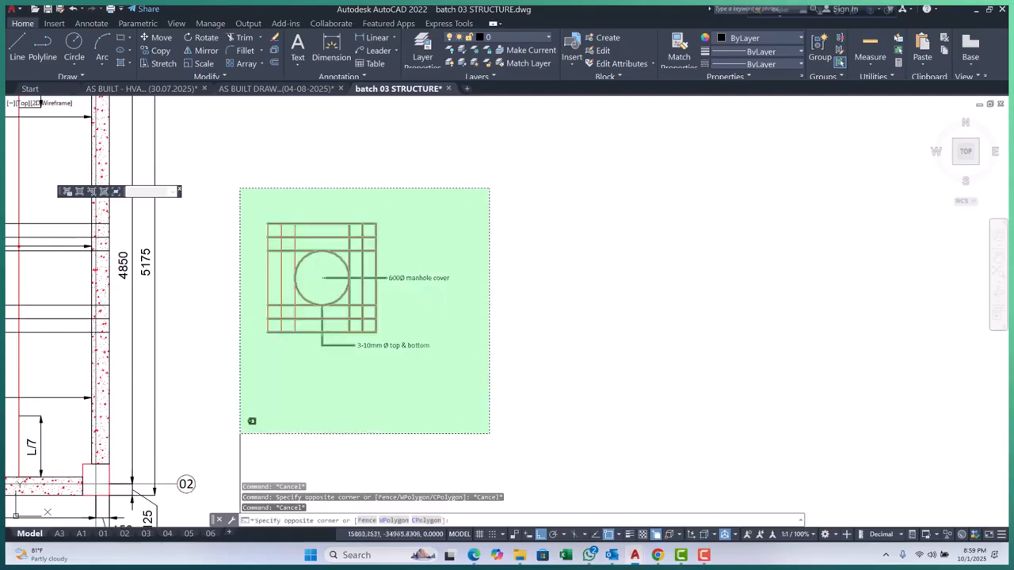
pyautogui.click(239, 413)
pyautogui.write('b')
pyautogui.press('Return')
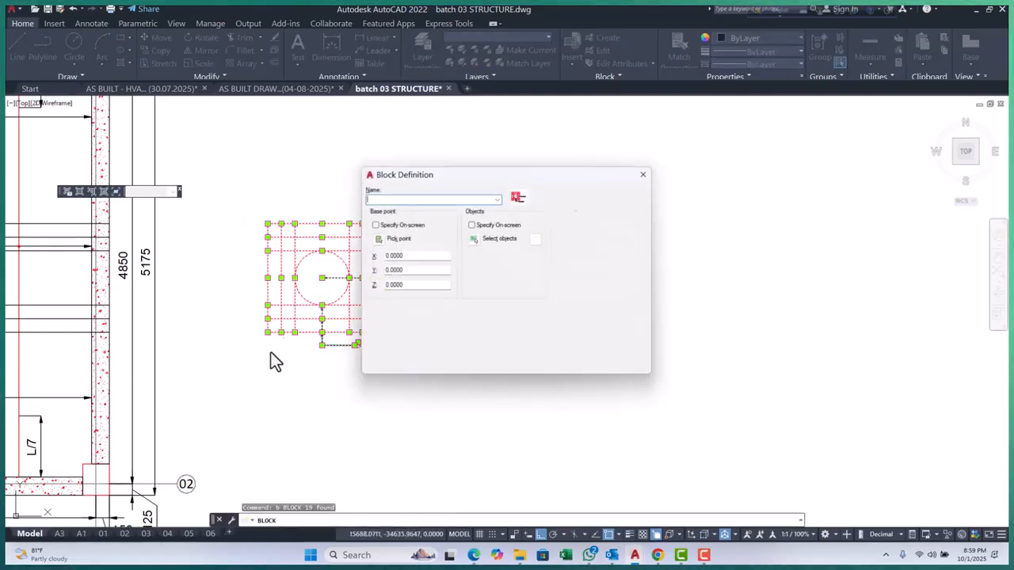
pyautogui.write('manhole')
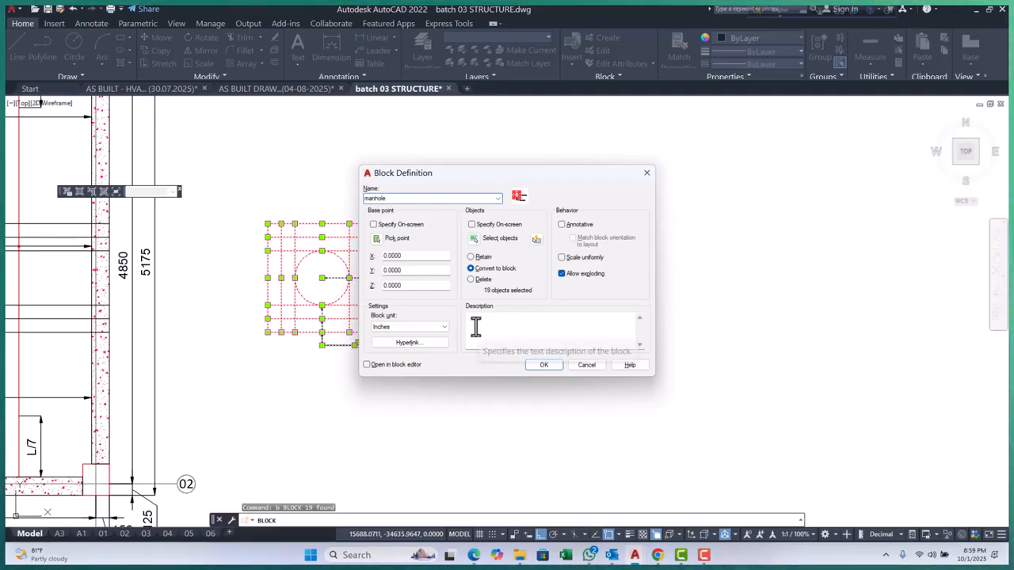
pyautogui.click(546, 366)
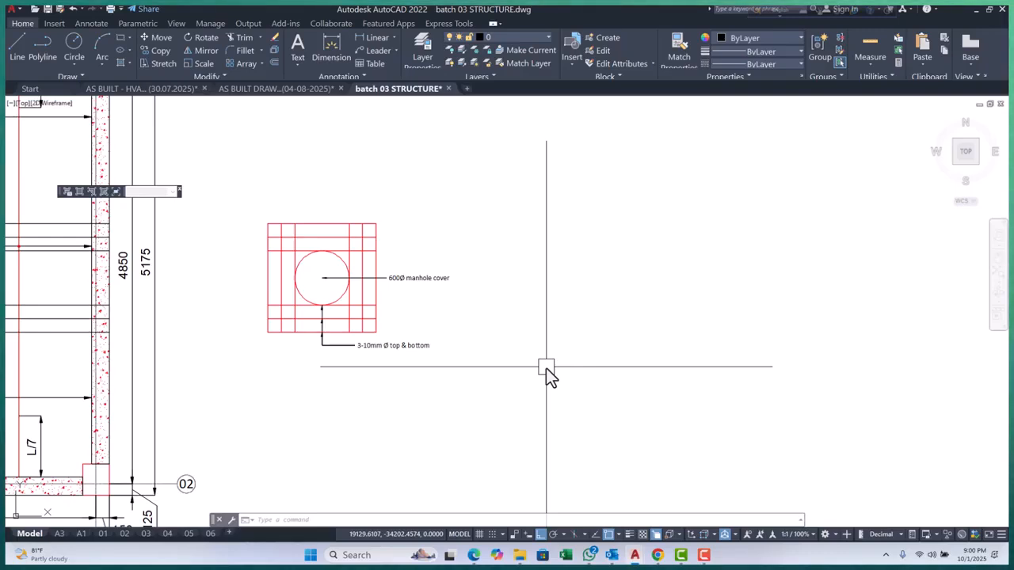
# Erase the long horizontal construction lines running across the two top slab reinforcement plans
pyautogui.scroll(-4, 476, 349)
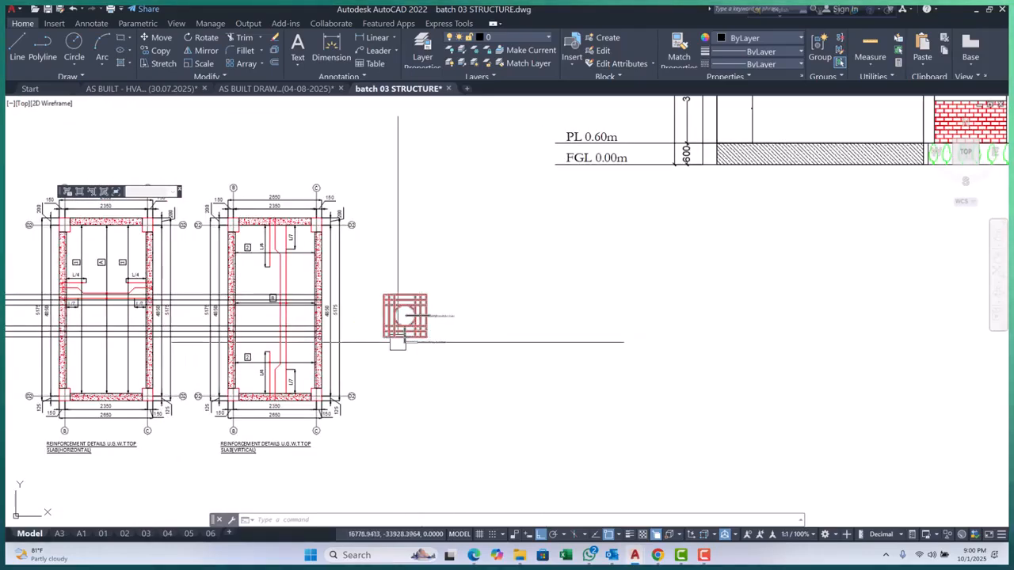
pyautogui.scroll(-5, 307, 357)
pyautogui.scroll(3, 95, 389)
pyautogui.click(206, 313)
pyautogui.click(160, 386)
pyautogui.press('Delete')
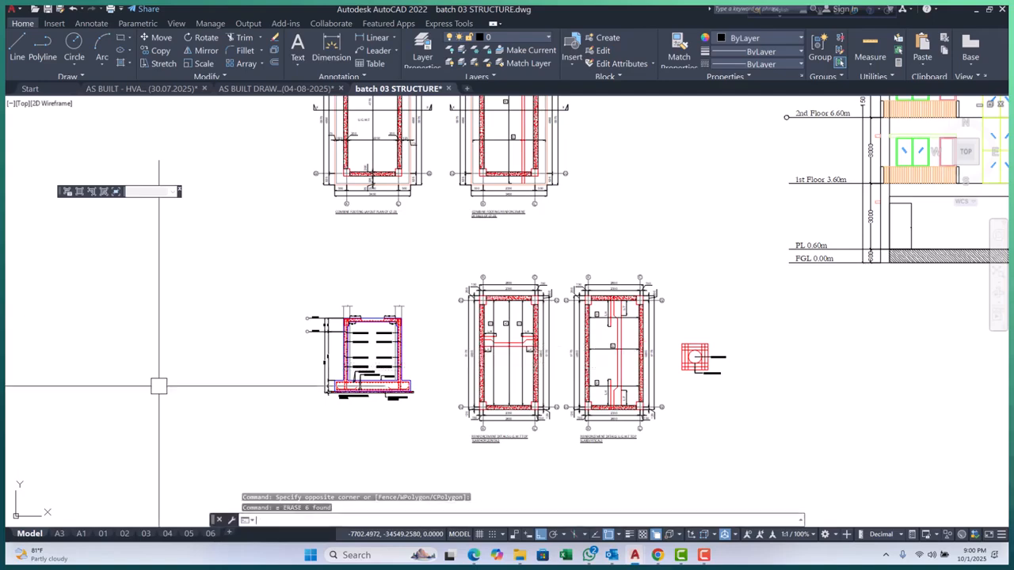
# Examine the overall drawing set, including the floor plans, the front elevation and the staircase area of the 1st floor plan
pyautogui.scroll(-10, 159, 386)
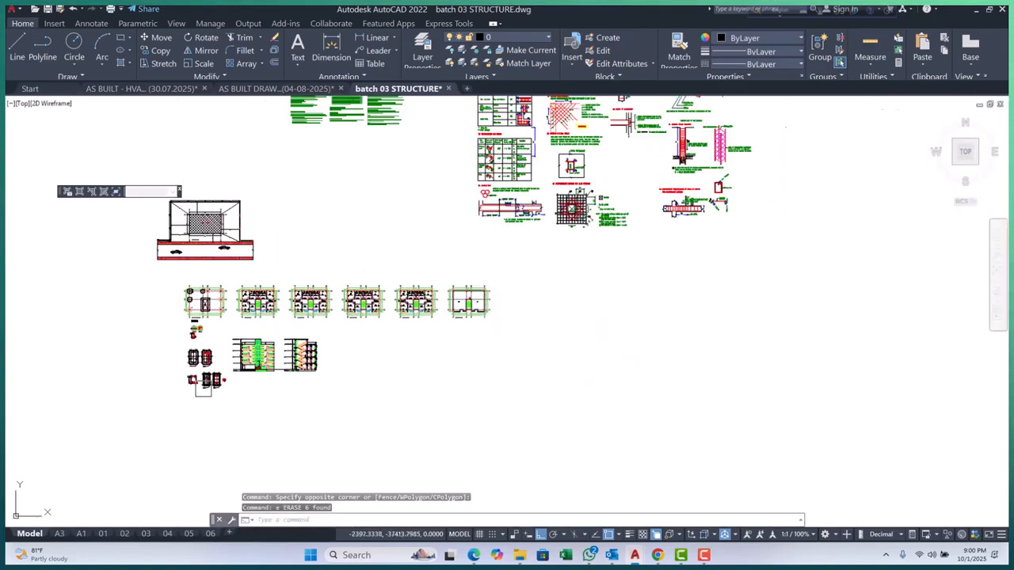
pyautogui.scroll(12, 340, 360)
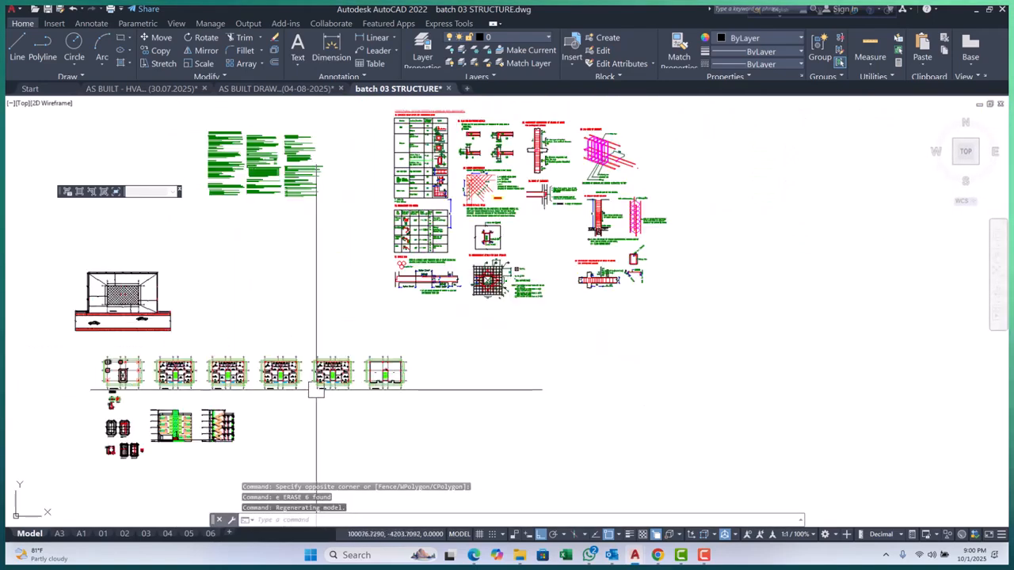
pyautogui.moveTo(252, 366)
pyautogui.mouseDown(button='middle')
pyautogui.moveTo(261, 349)
pyautogui.moveTo(297, 340)
pyautogui.mouseUp(button='middle')
pyautogui.scroll(-4, 262, 369)
pyautogui.scroll(4, 264, 373)
pyautogui.scroll(-6, 297, 339)
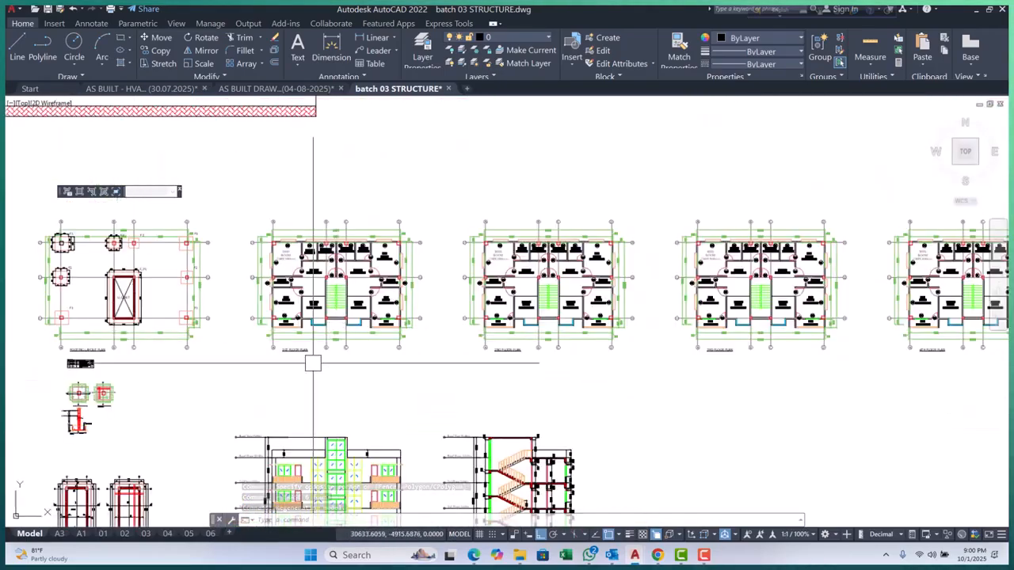
pyautogui.scroll(2, 264, 440)
pyautogui.scroll(5, 260, 445)
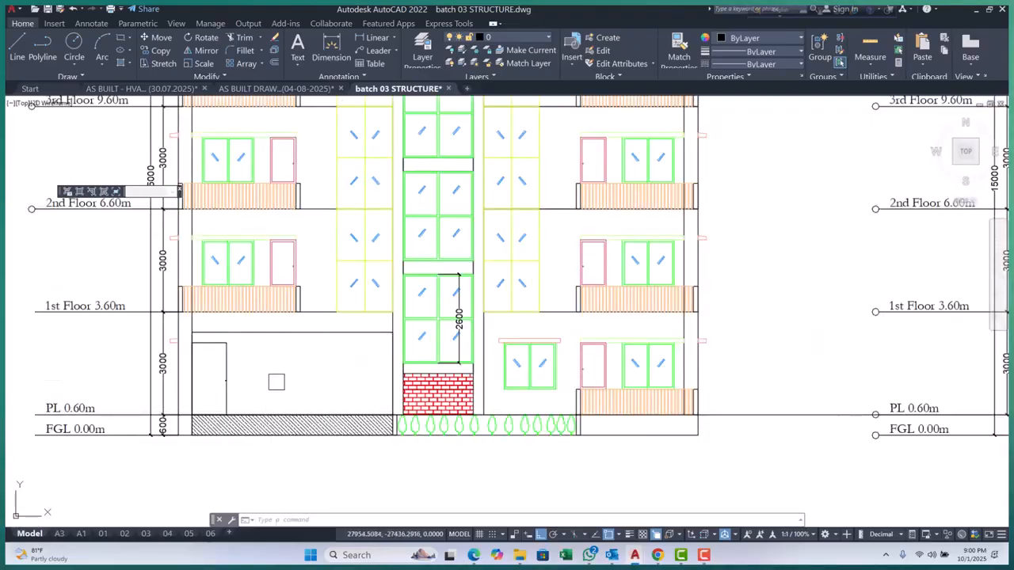
pyautogui.scroll(-8, 313, 341)
pyautogui.scroll(5, 313, 270)
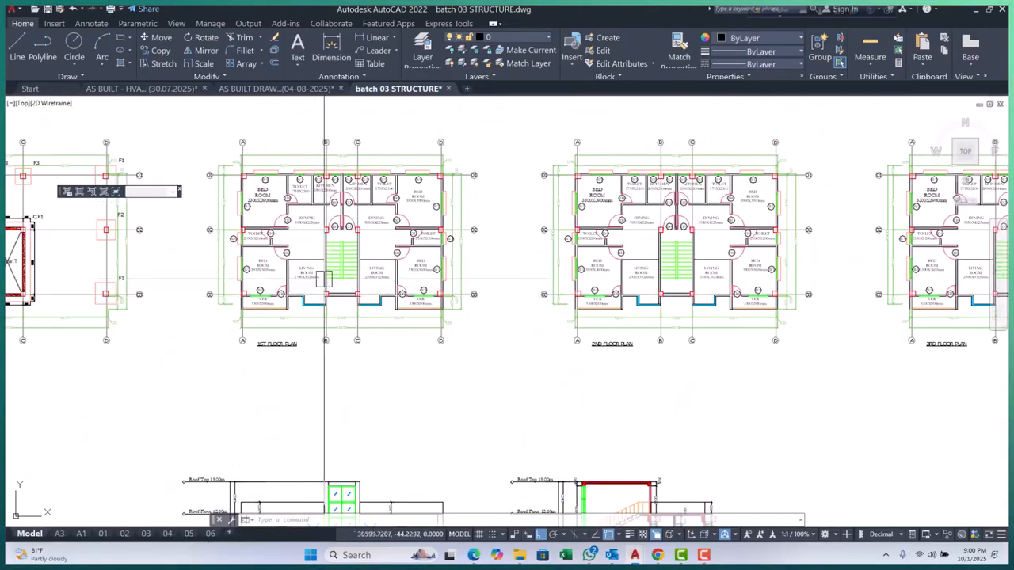
pyautogui.scroll(3, 324, 354)
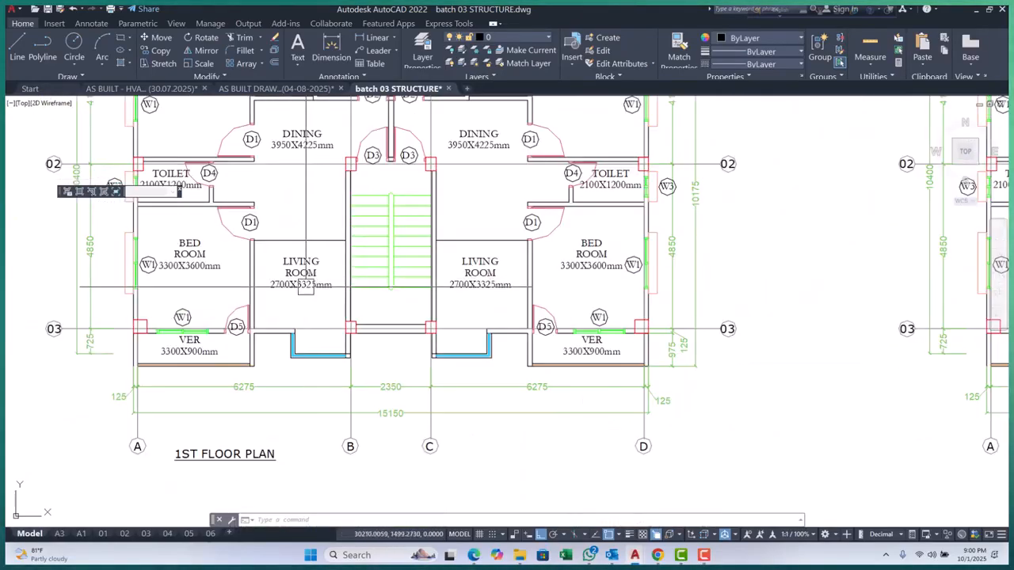
pyautogui.scroll(-8, 313, 286)
pyautogui.scroll(4, 314, 341)
pyautogui.scroll(-3, 293, 365)
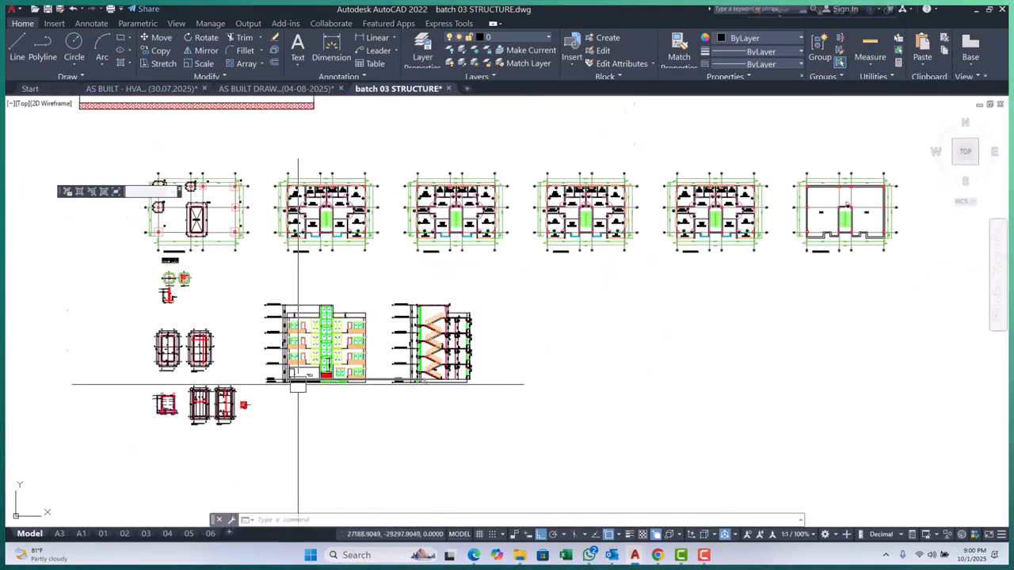
pyautogui.scroll(6, 325, 206)
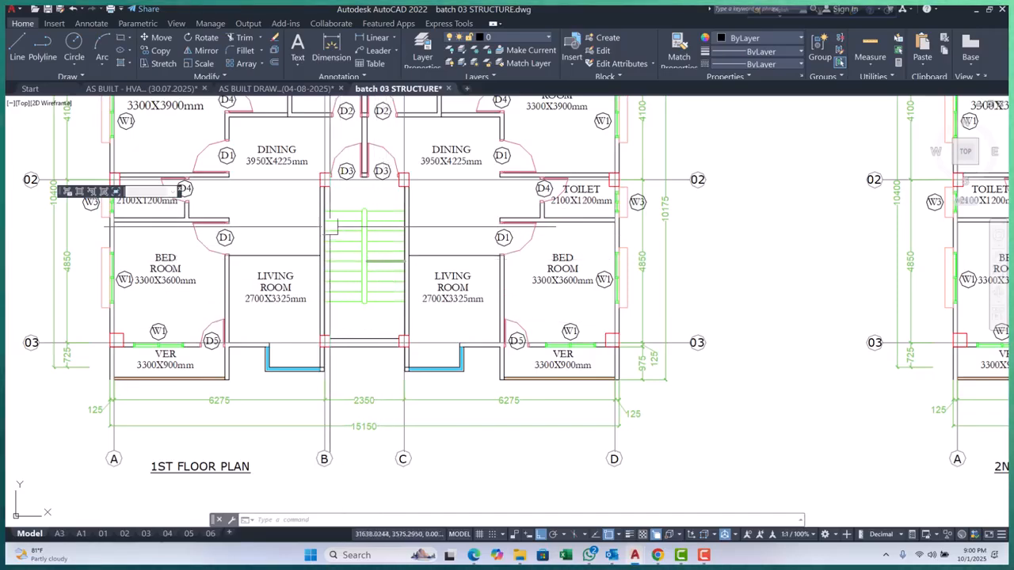
pyautogui.scroll(2, 387, 256)
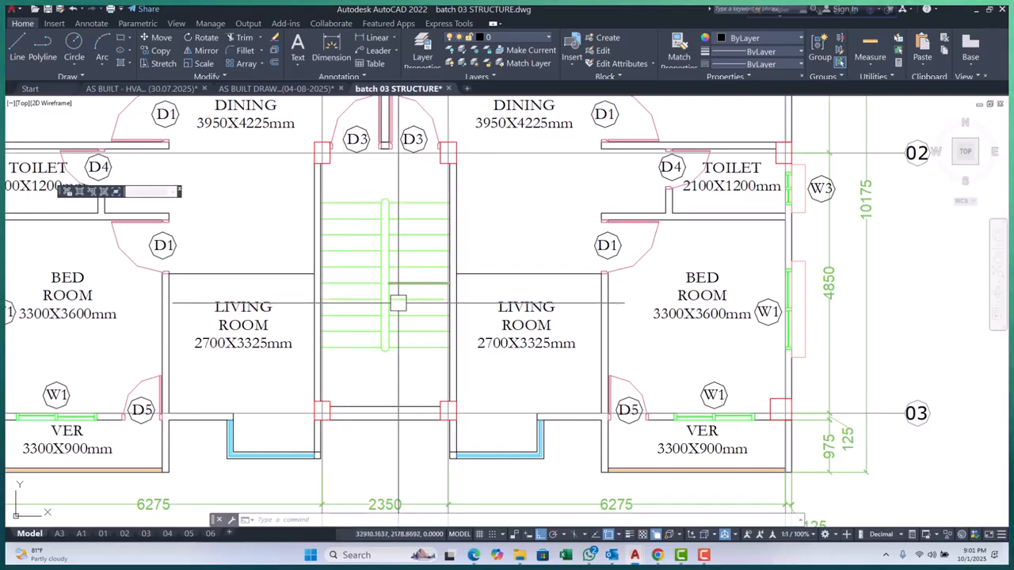
pyautogui.scroll(-7, 334, 232)
pyautogui.scroll(-3, 334, 232)
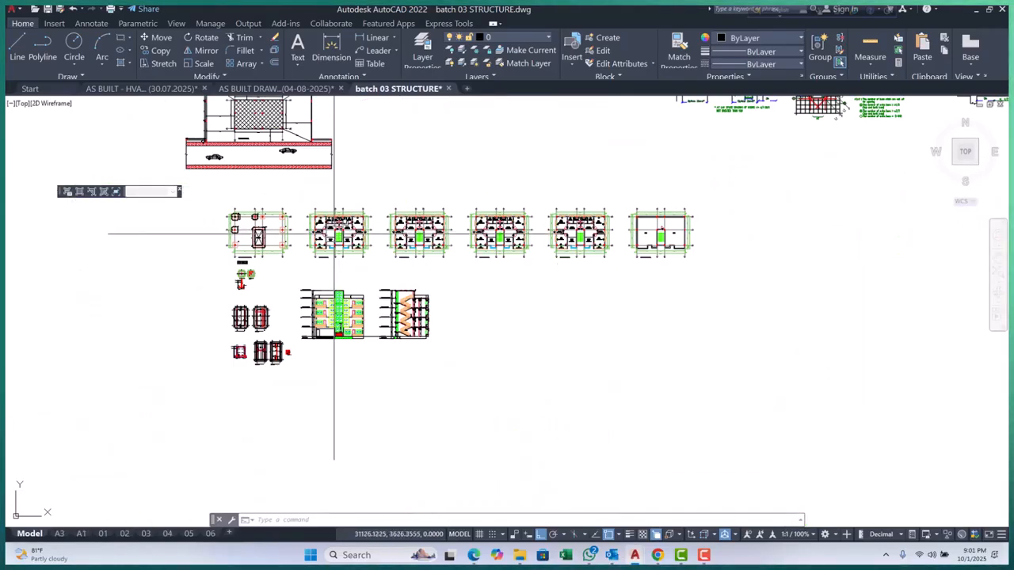
# Move the manhole block by its circle's centre onto the middle of the vertical underground water tank top slab reinforcement plan
pyautogui.scroll(3, 334, 232)
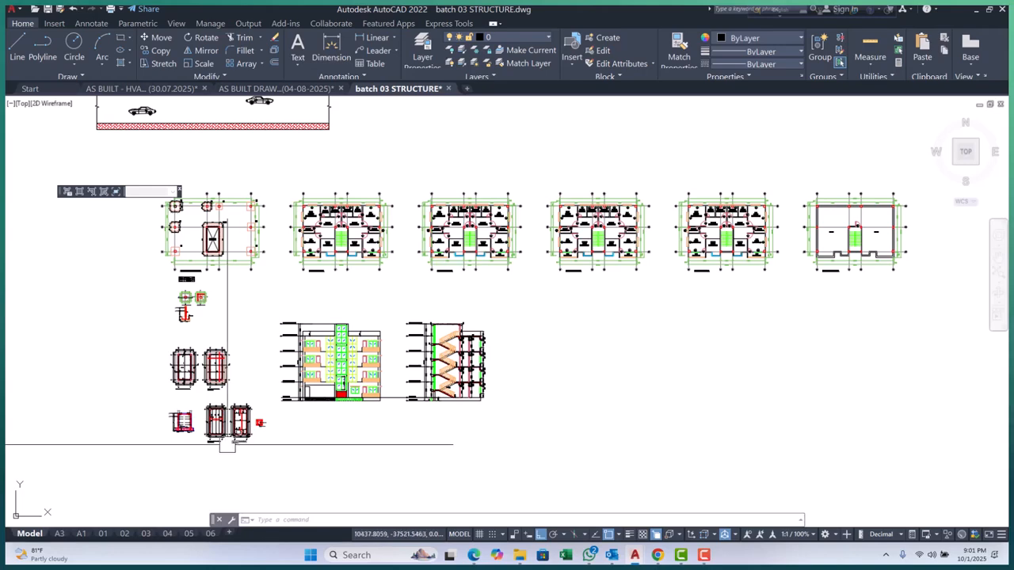
pyautogui.scroll(4, 230, 448)
pyautogui.scroll(4, 277, 397)
pyautogui.click(419, 244)
pyautogui.click(333, 407)
pyautogui.write('m')
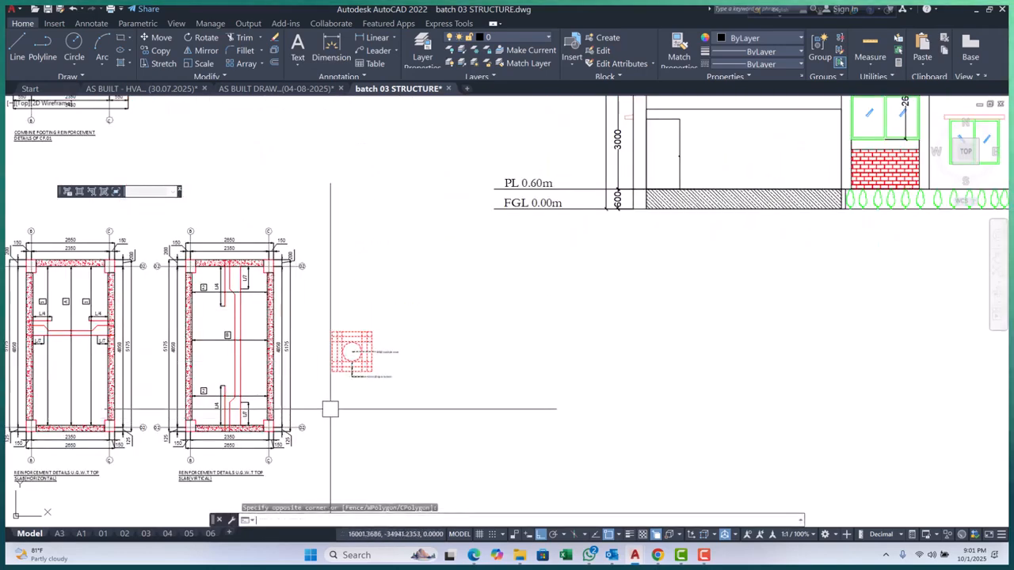
pyautogui.press('Return')
pyautogui.scroll(2, 342, 370)
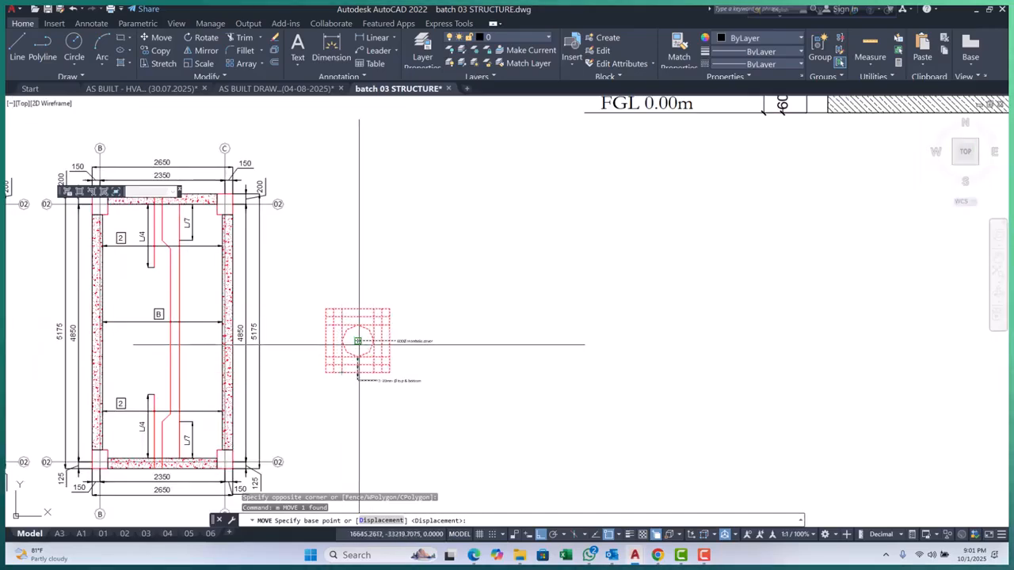
pyautogui.click(357, 342)
pyautogui.scroll(4, 184, 352)
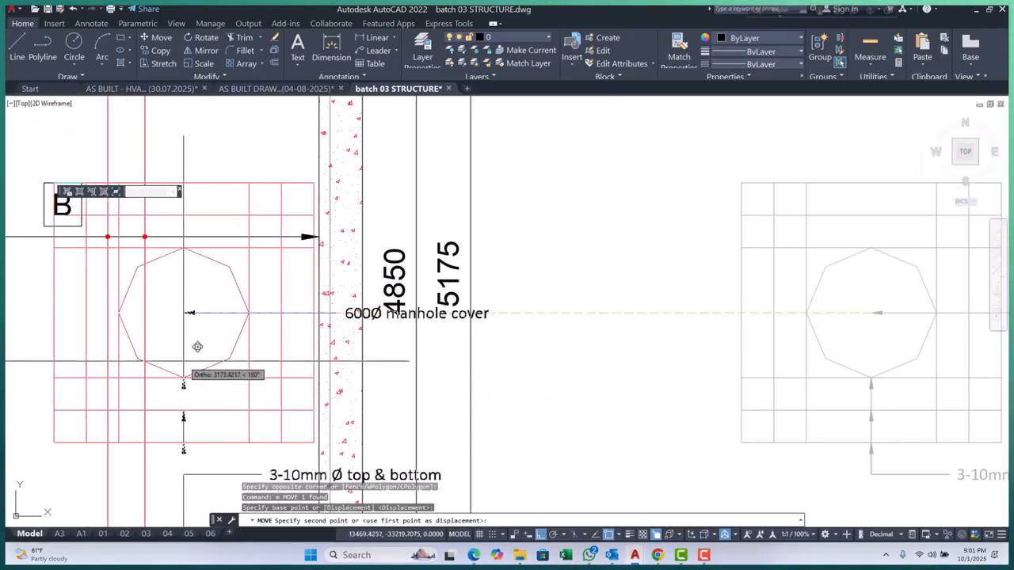
pyautogui.scroll(-2, 193, 334)
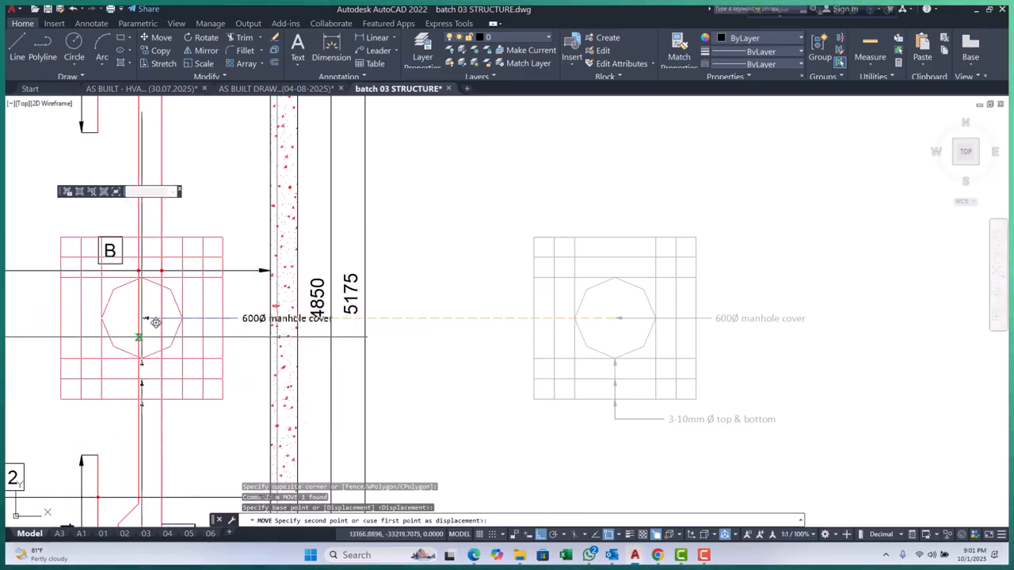
pyautogui.scroll(5, 160, 313)
pyautogui.click(147, 328)
pyautogui.scroll(-10, 135, 309)
pyautogui.scroll(-3, 124, 290)
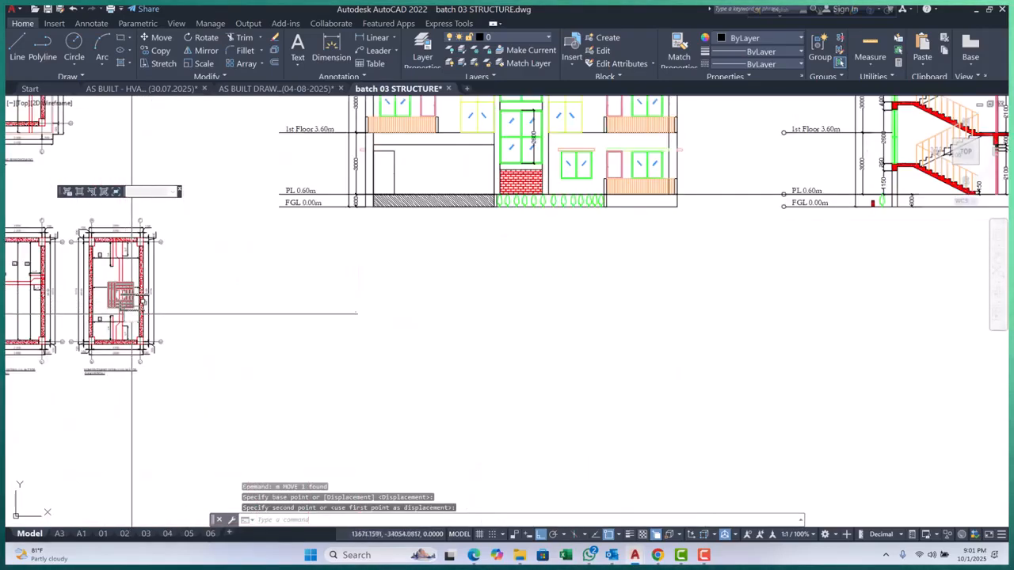
pyautogui.scroll(-3, 237, 313)
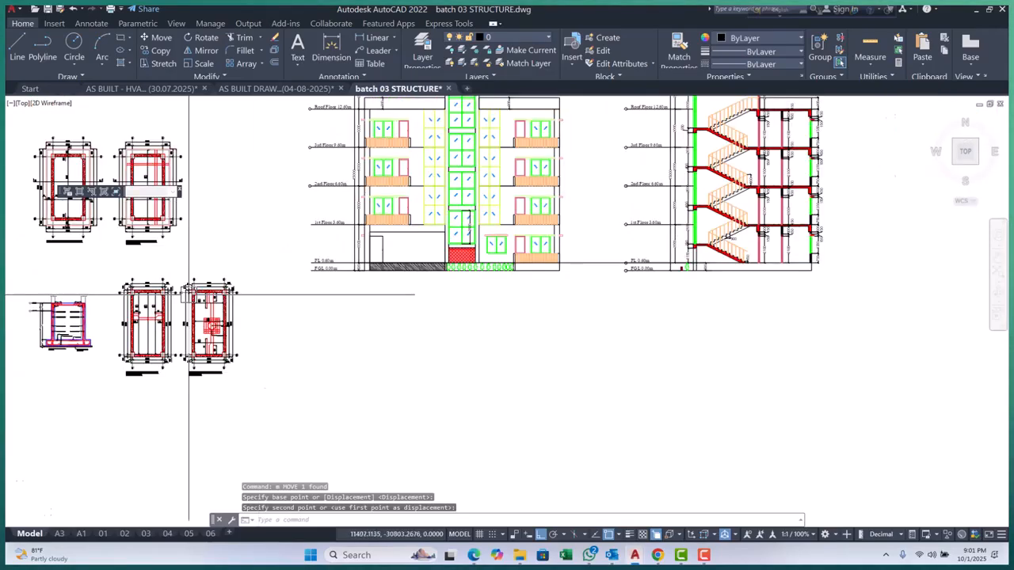
# Add multiline text reading "REINFORCEMENT" in the empty area beside the vertical top slab reinforcement plan
pyautogui.scroll(3, 254, 329)
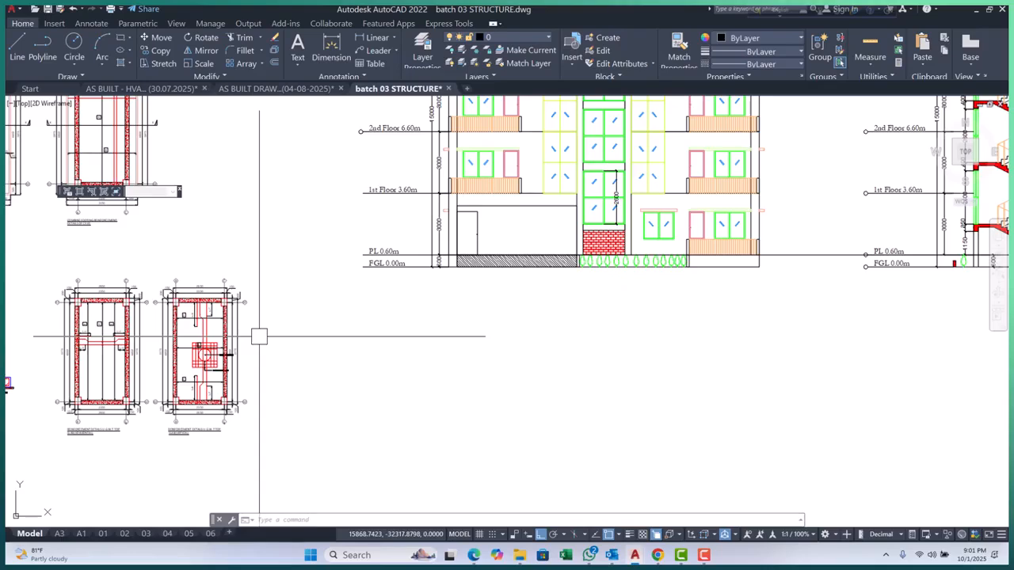
pyautogui.scroll(3, 265, 329)
pyautogui.write('mt')
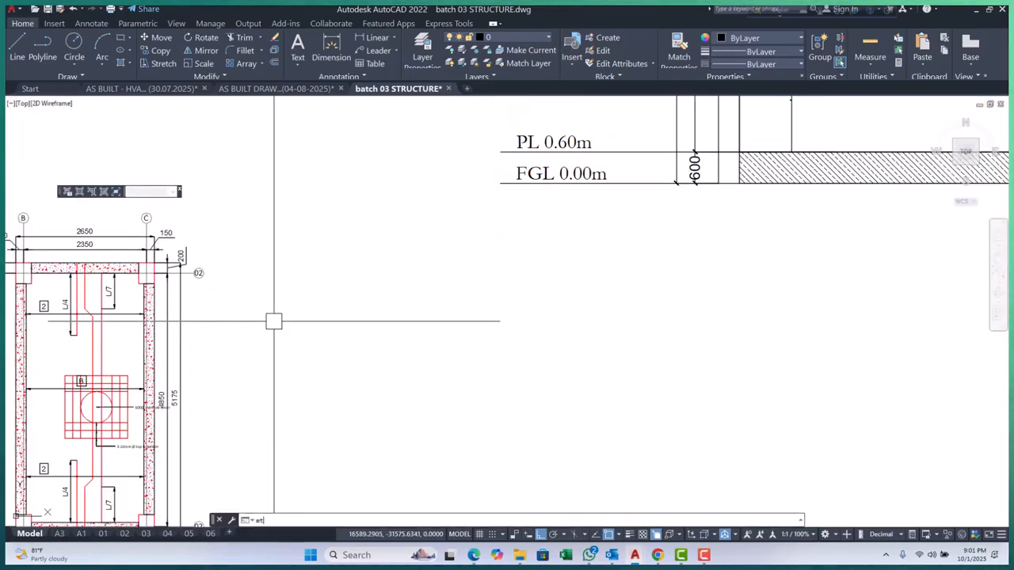
pyautogui.press('Return')
pyautogui.click(274, 263)
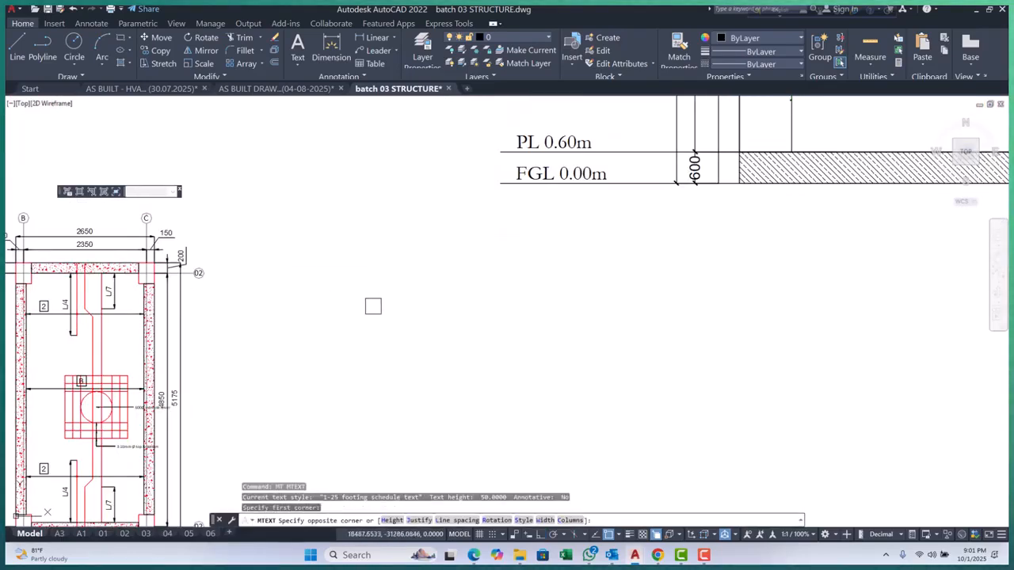
pyautogui.click(491, 306)
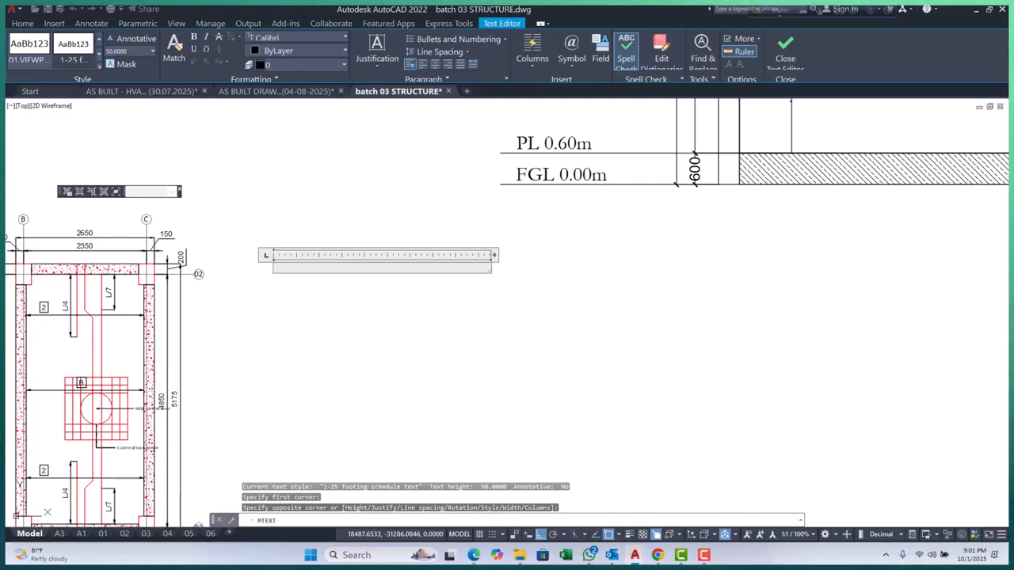
pyautogui.write('RE')
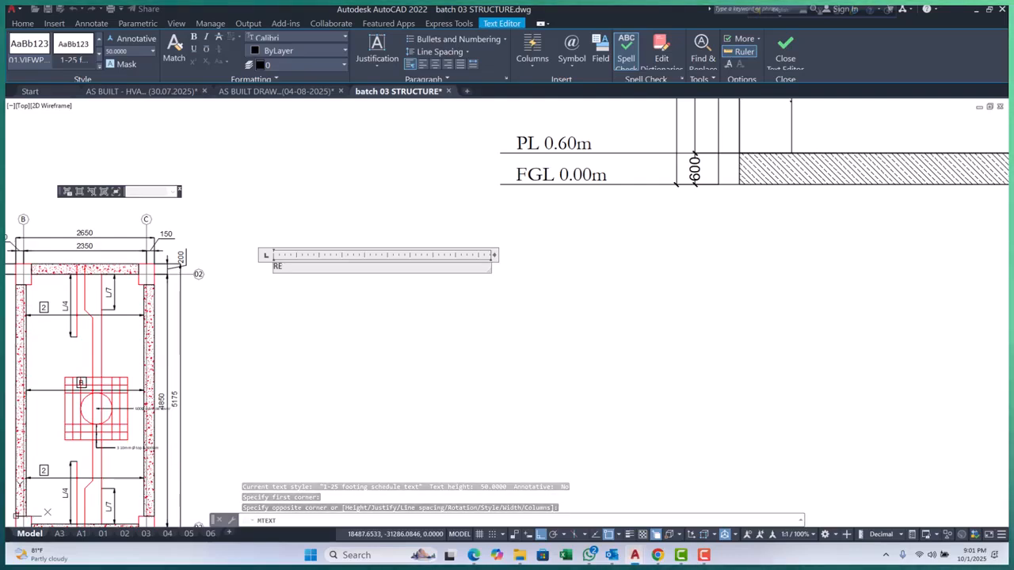
pyautogui.write('INFORCEMENT')
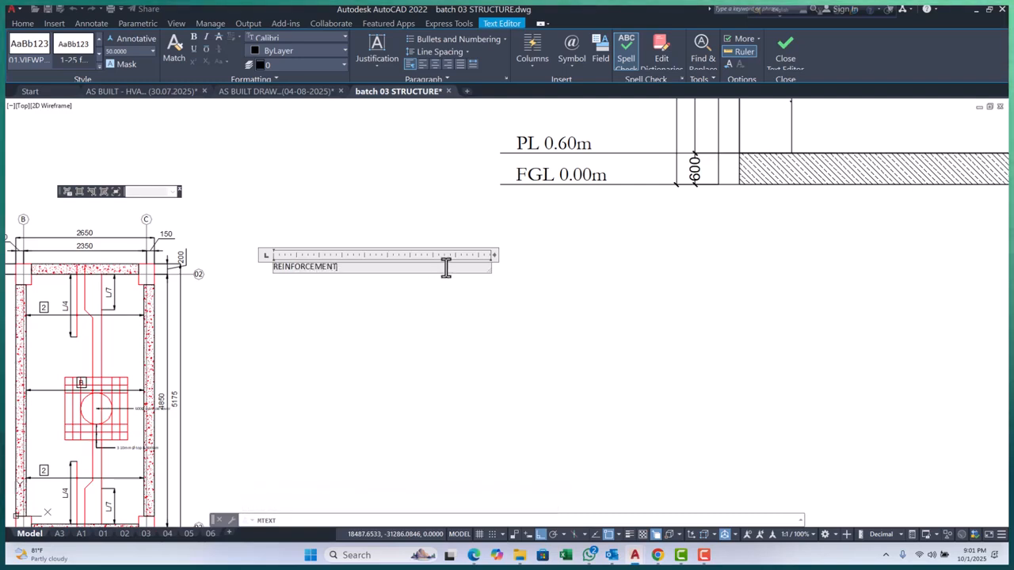
# Narrow the text box to fit the word REINFORCEMENT and underline the heading
pyautogui.moveTo(491, 261); pyautogui.dragTo(410, 275)
pyautogui.hotkey('ctrl', 'a')
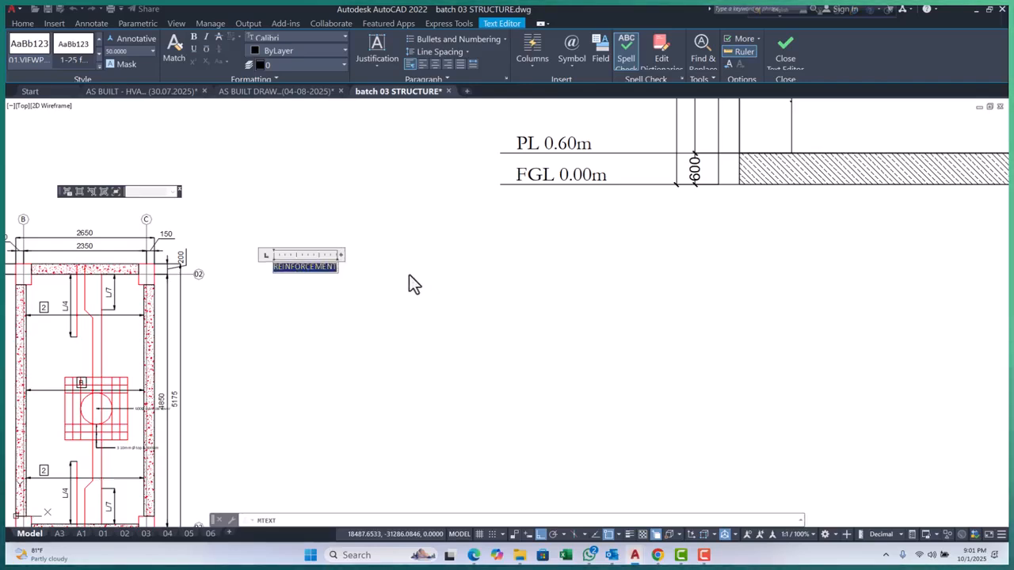
pyautogui.click(193, 49)
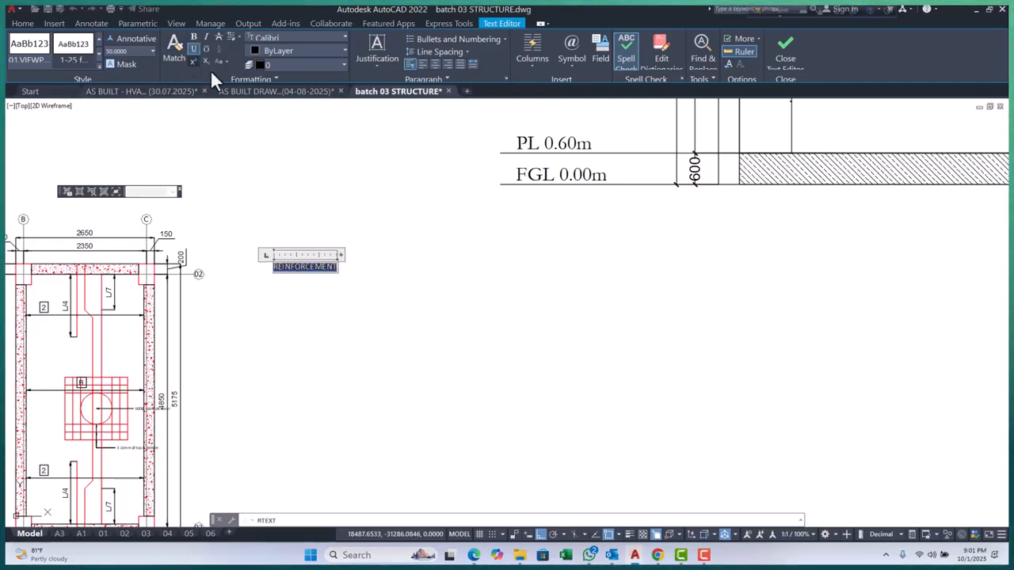
pyautogui.scroll(5, 274, 263)
pyautogui.click(319, 333)
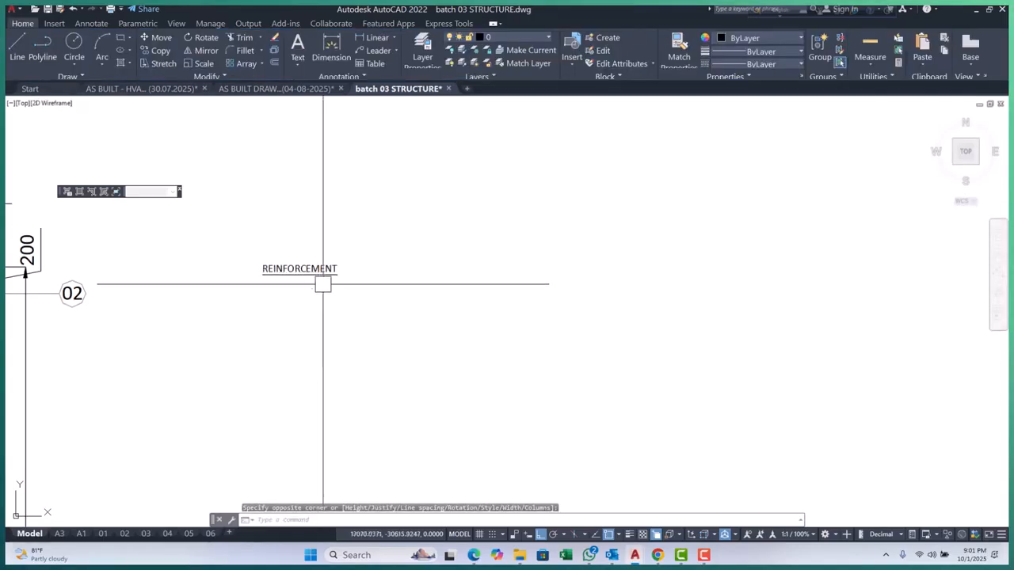
# Copy the REINFORCEMENT heading straight down to place a second text line just below it
pyautogui.click(312, 270)
pyautogui.scroll(4, 300, 274)
pyautogui.write('CP')
pyautogui.press('space')
pyautogui.click(384, 329)
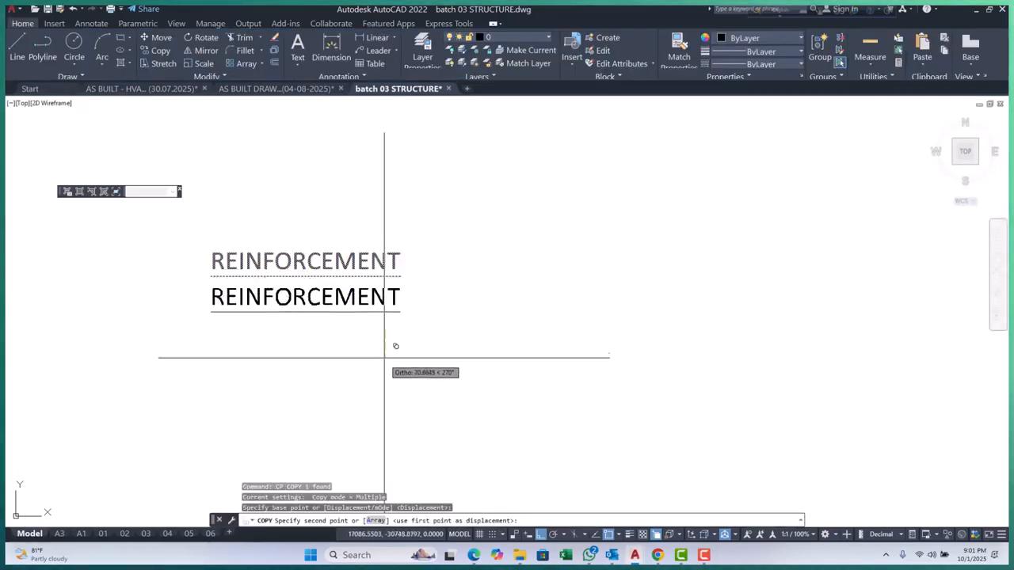
pyautogui.click(384, 377)
pyautogui.scroll(2, 312, 313)
pyautogui.press('Escape')
# Replace the copied text below the heading with "(A)" and remove its underline
pyautogui.doubleClick(312, 307)
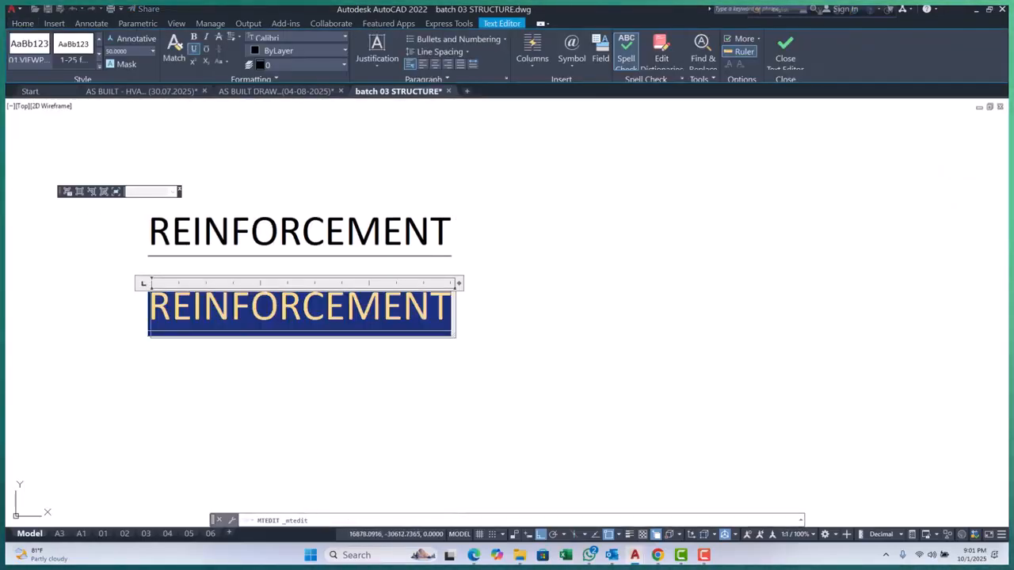
pyautogui.write('A')
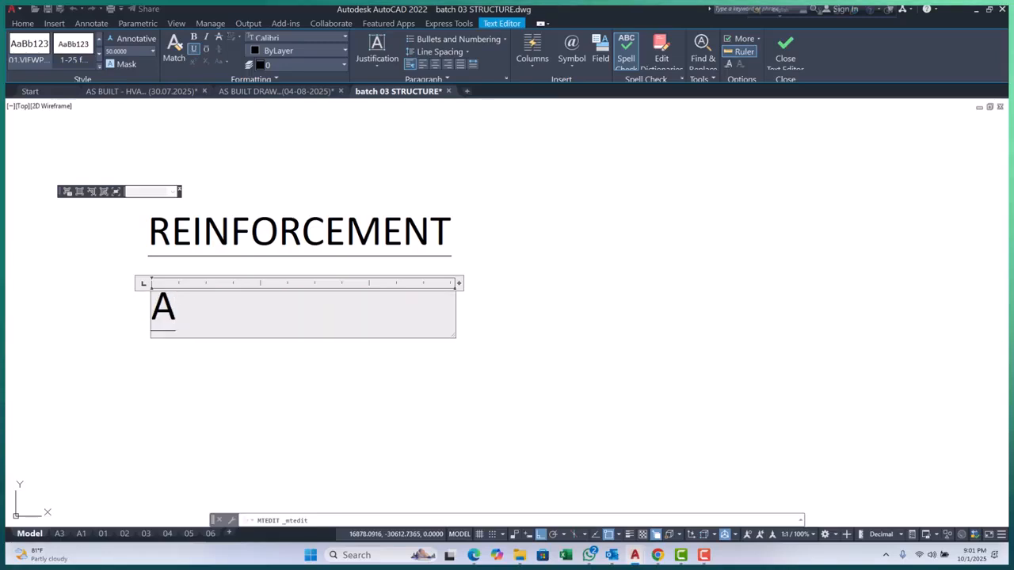
pyautogui.write('(')
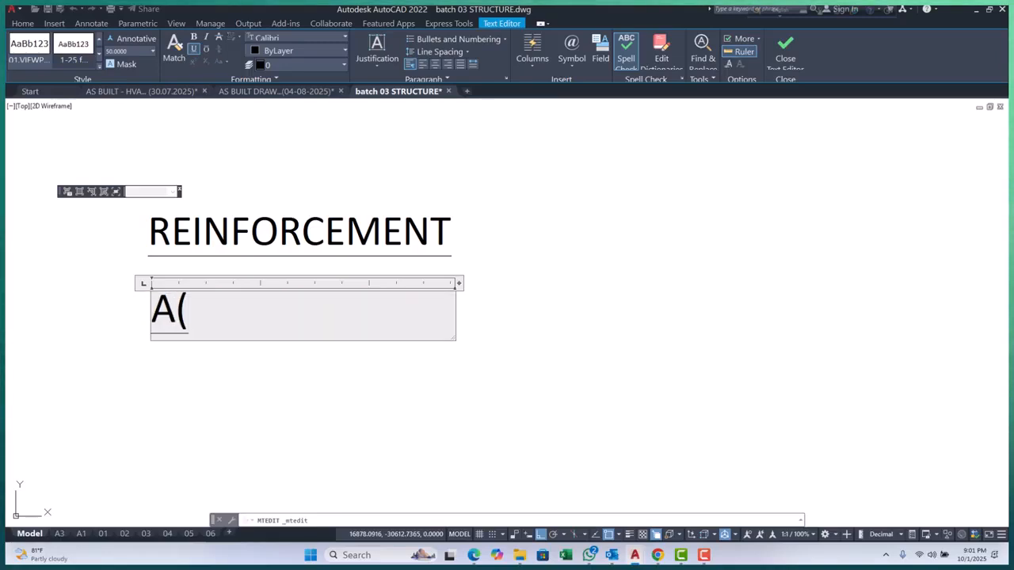
pyautogui.press('BackSpace')
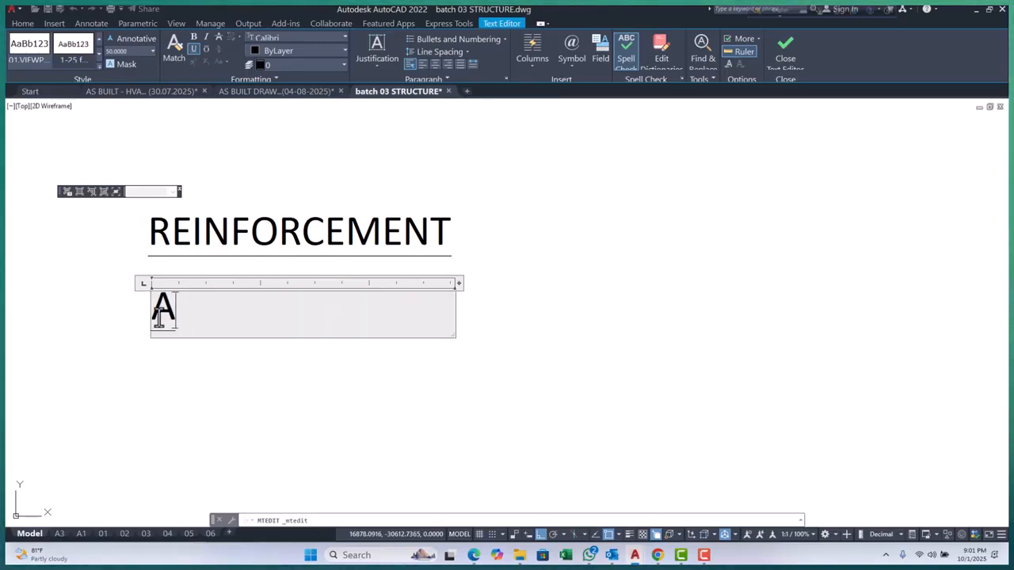
pyautogui.write('(A')
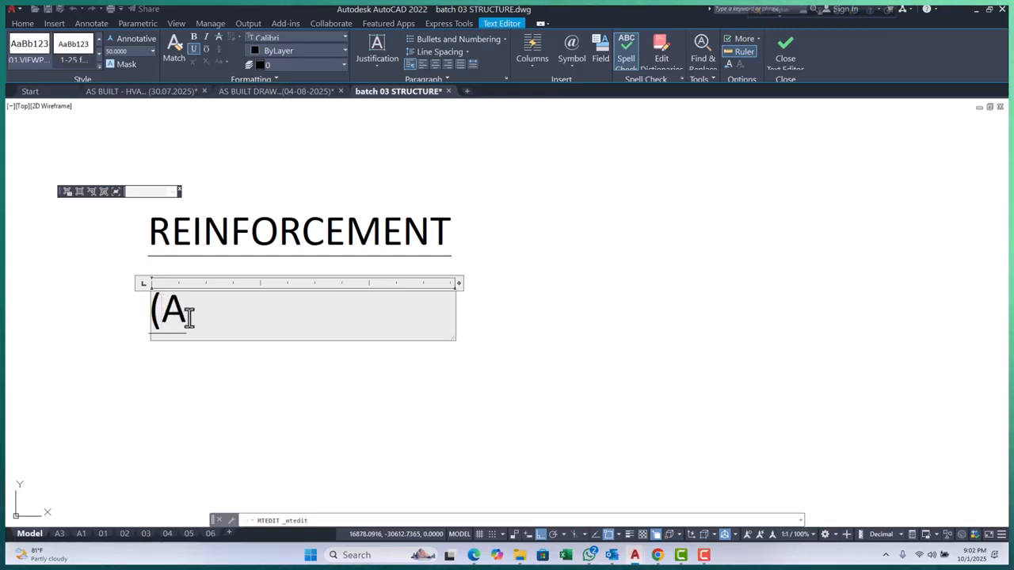
pyautogui.write(')')
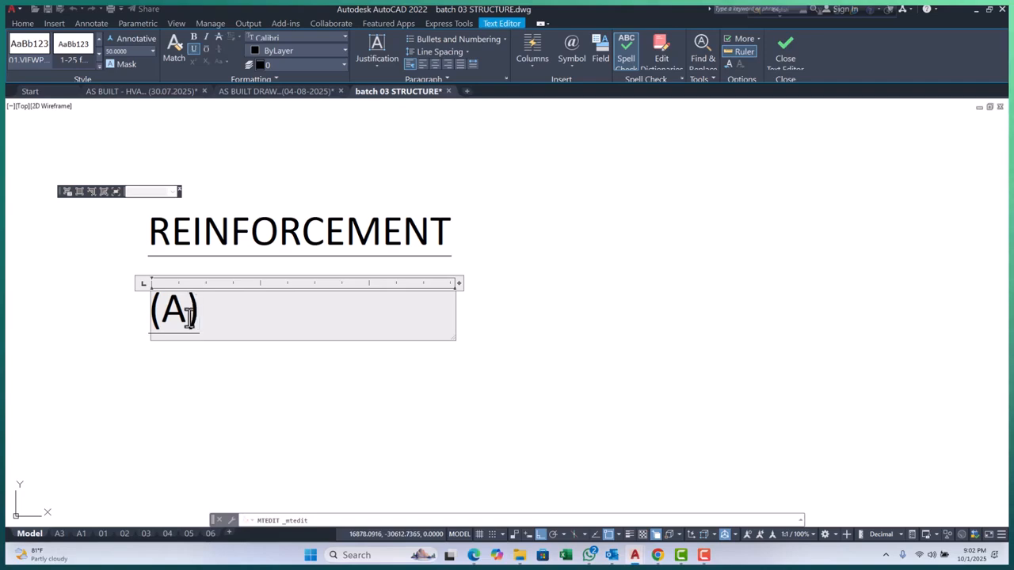
pyautogui.moveTo(213, 315); pyautogui.dragTo(147, 315)
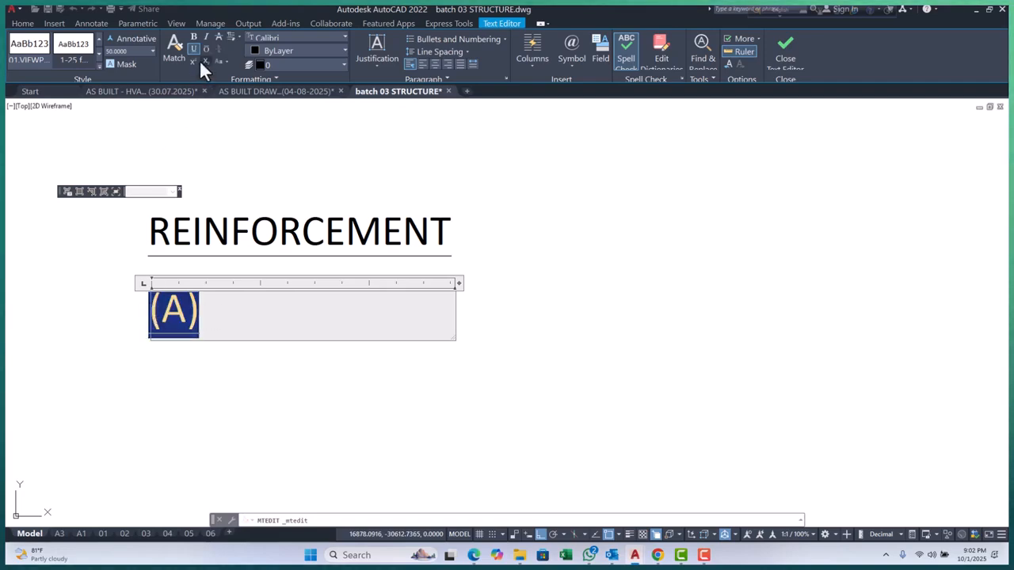
pyautogui.click(211, 333)
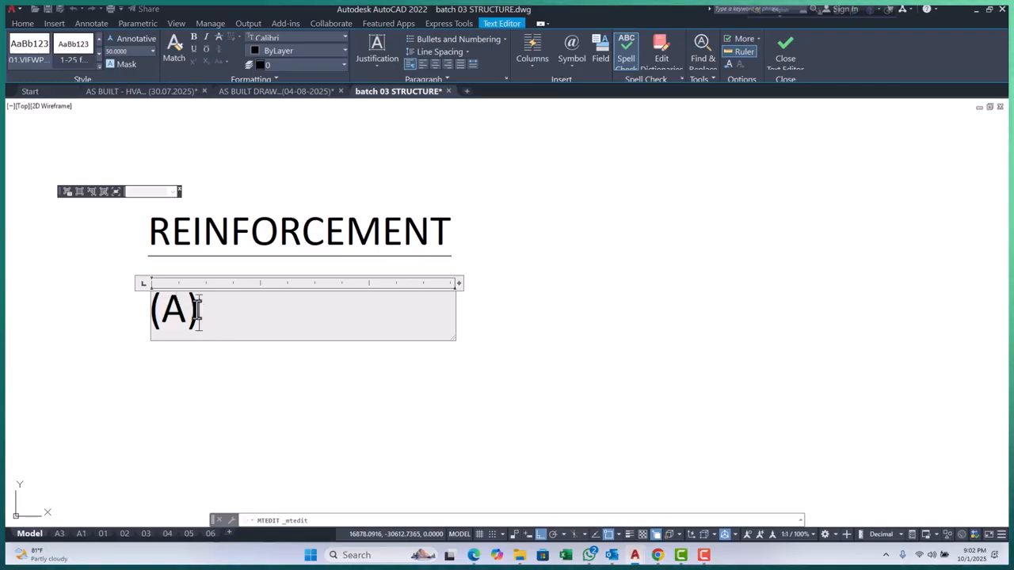
# Append the bar size "10mmØ" after "(A)" in the text line, using the diameter symbol
pyautogui.write('0')
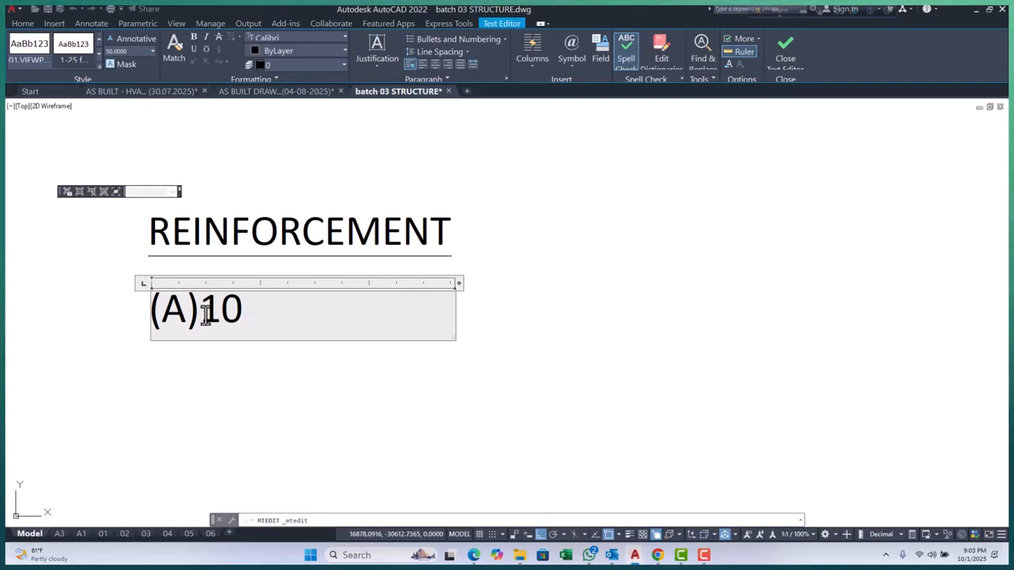
pyautogui.write('MM')
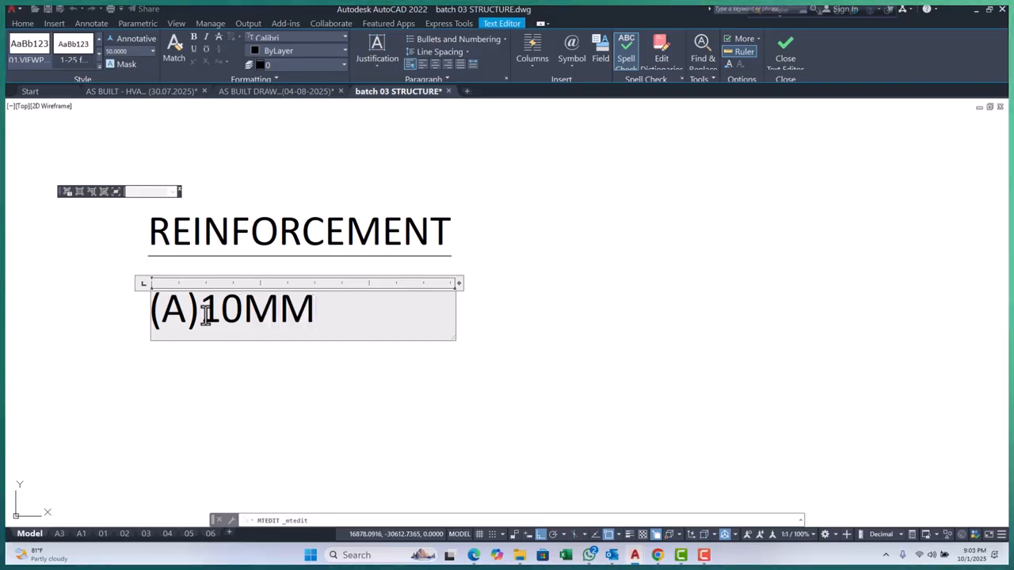
pyautogui.press('BackSpace')
pyautogui.press('BackSpace')
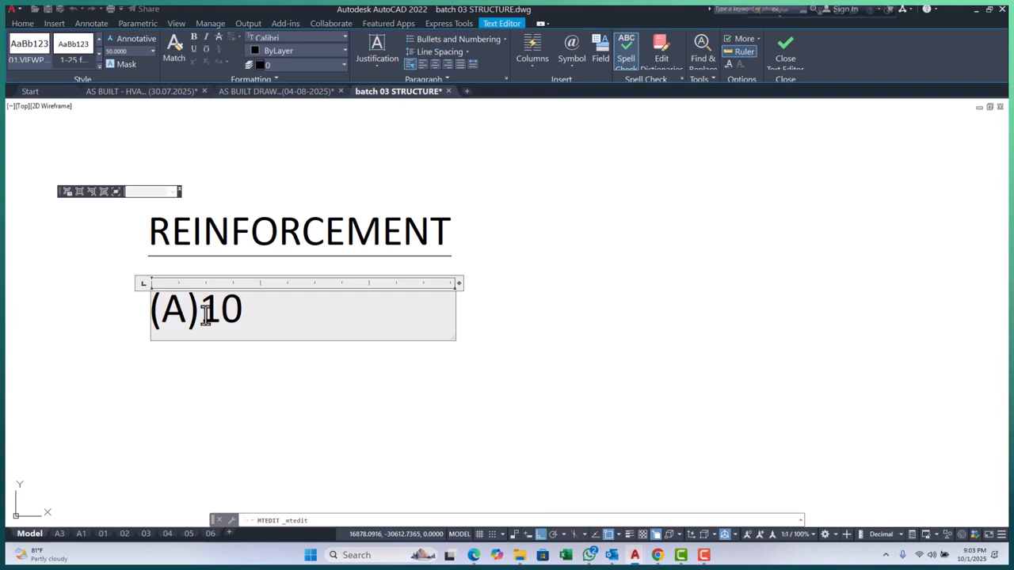
pyautogui.write('%%')
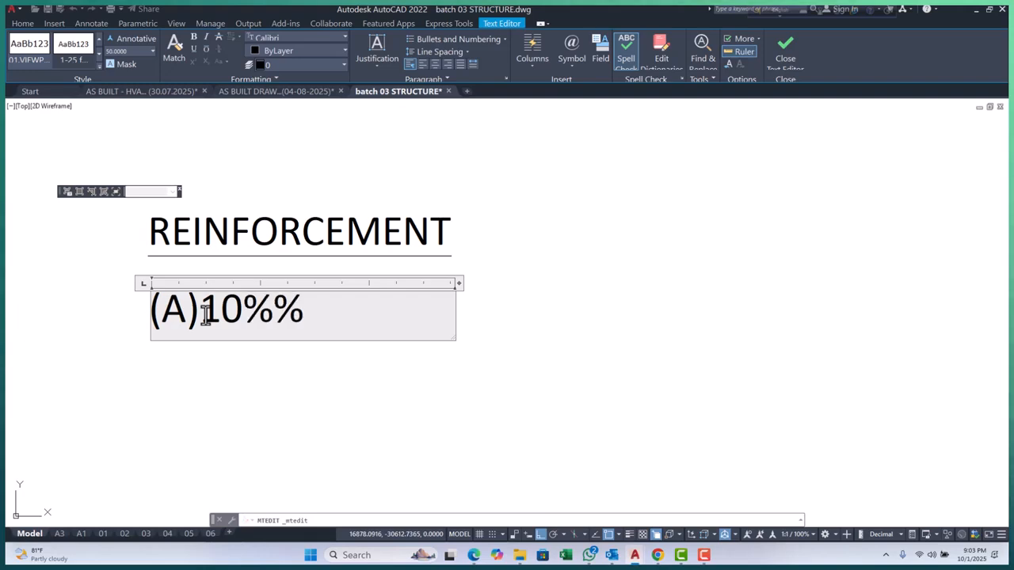
pyautogui.write('c')
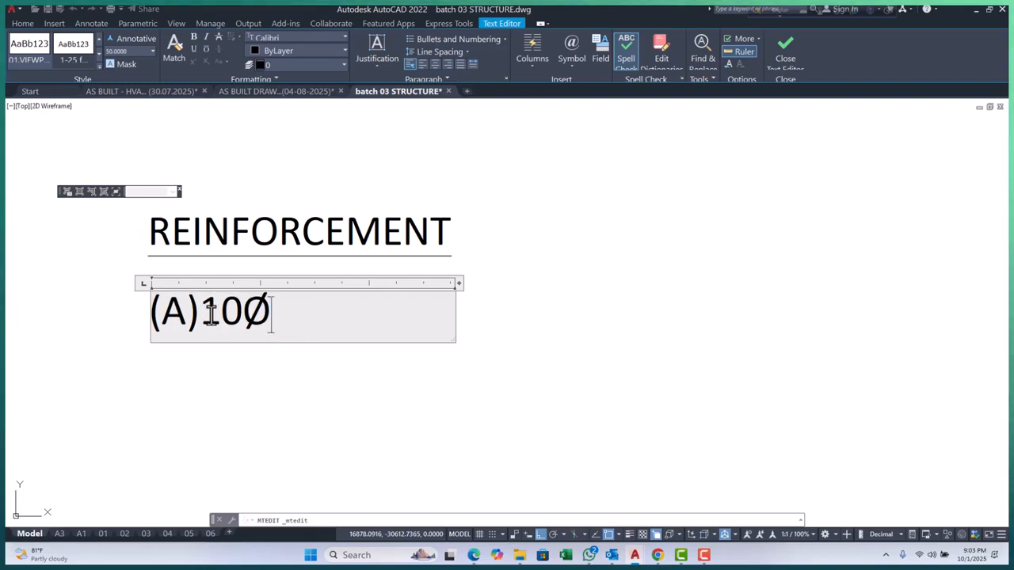
pyautogui.click(242, 313)
pyautogui.write('mm')
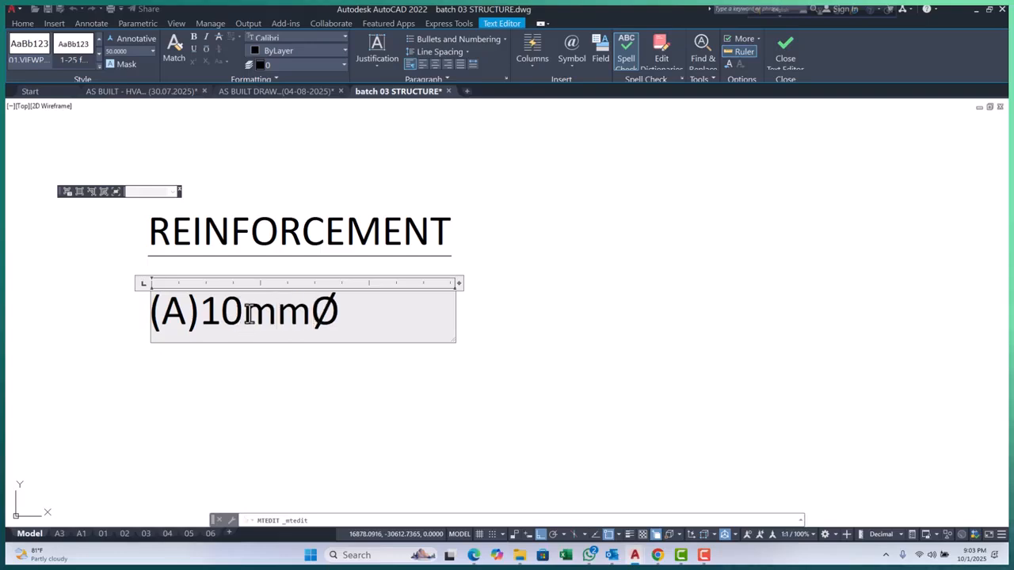
# Append the bar spacing and arrangement "125alt.ckd." after the diameter symbol in line (A)
pyautogui.click(366, 317)
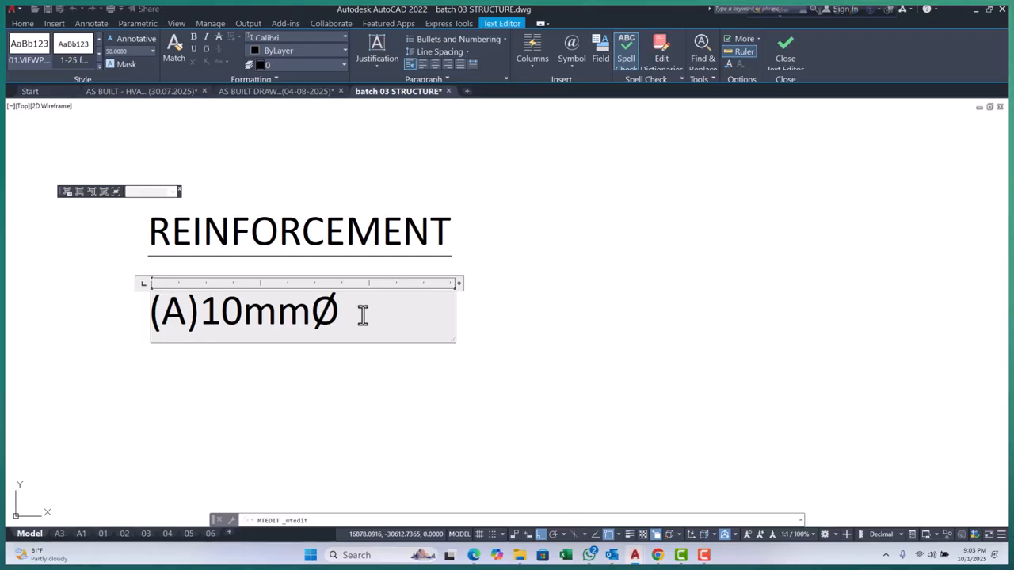
pyautogui.write('125')
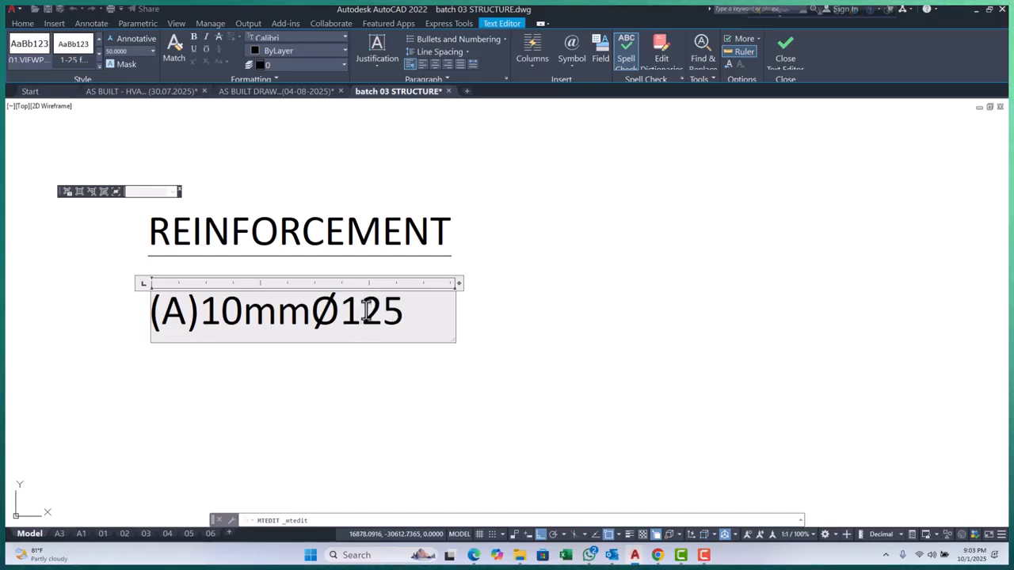
pyautogui.write('alt')
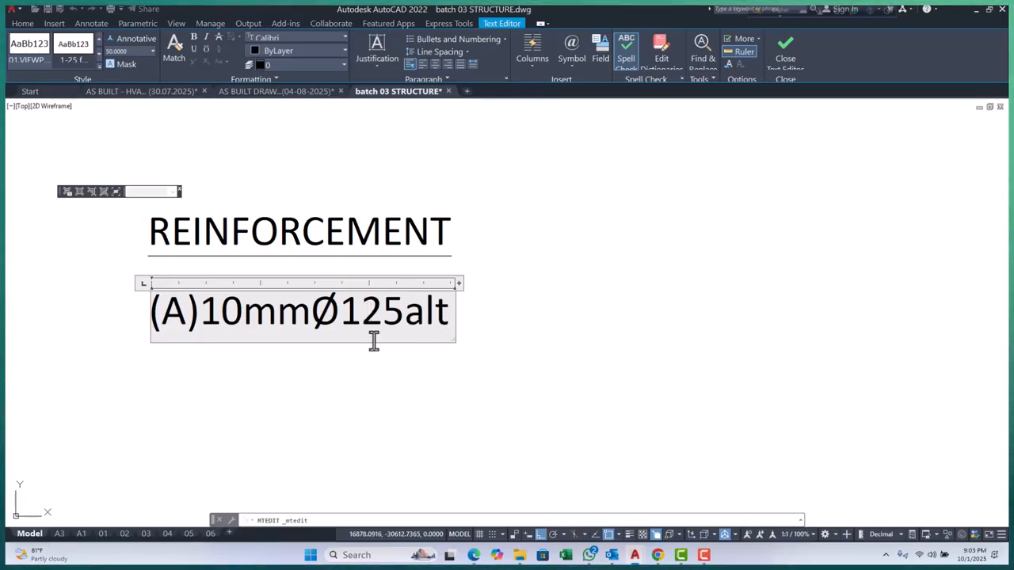
pyautogui.write('.c')
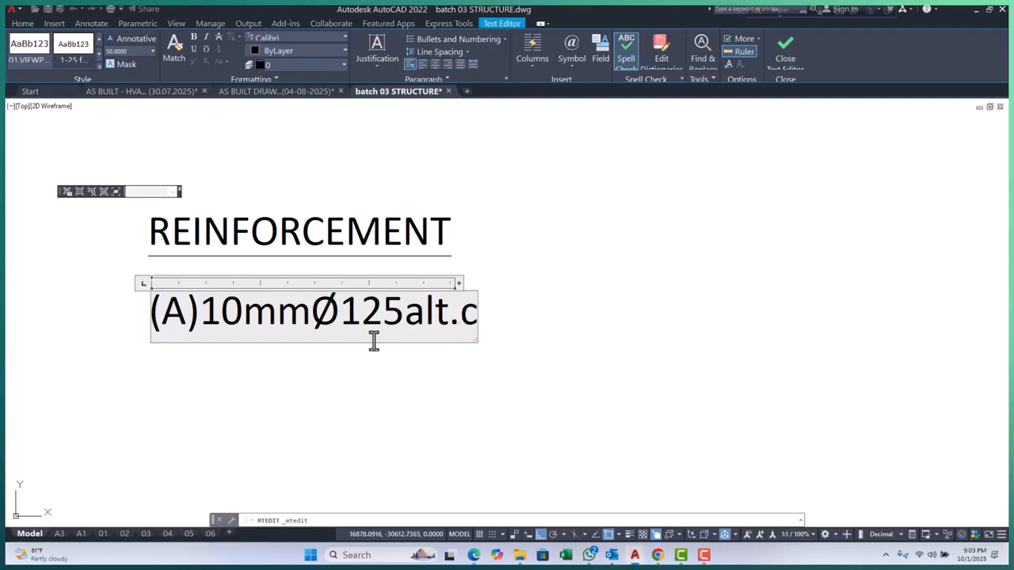
pyautogui.write('k')
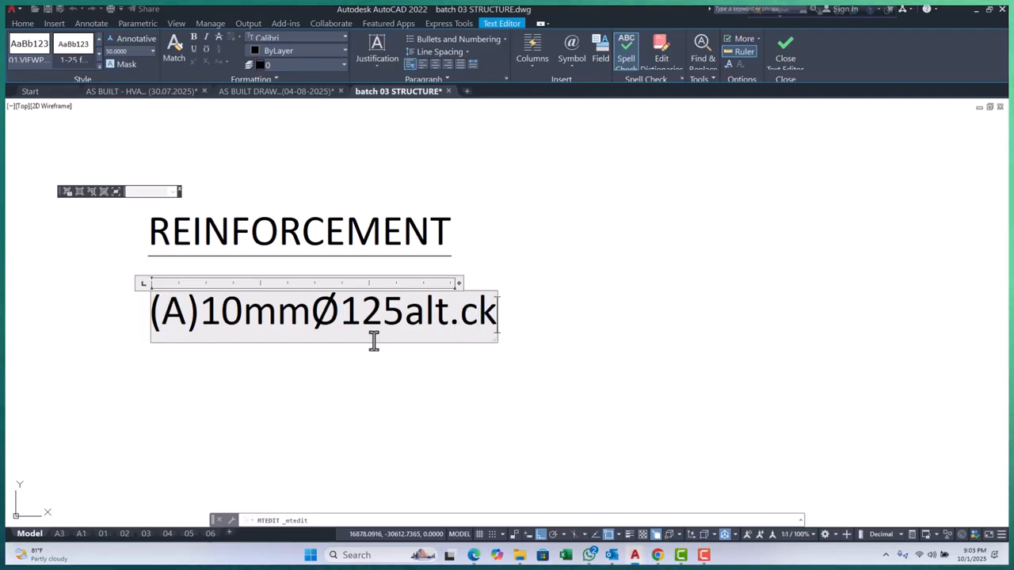
pyautogui.write('d.')
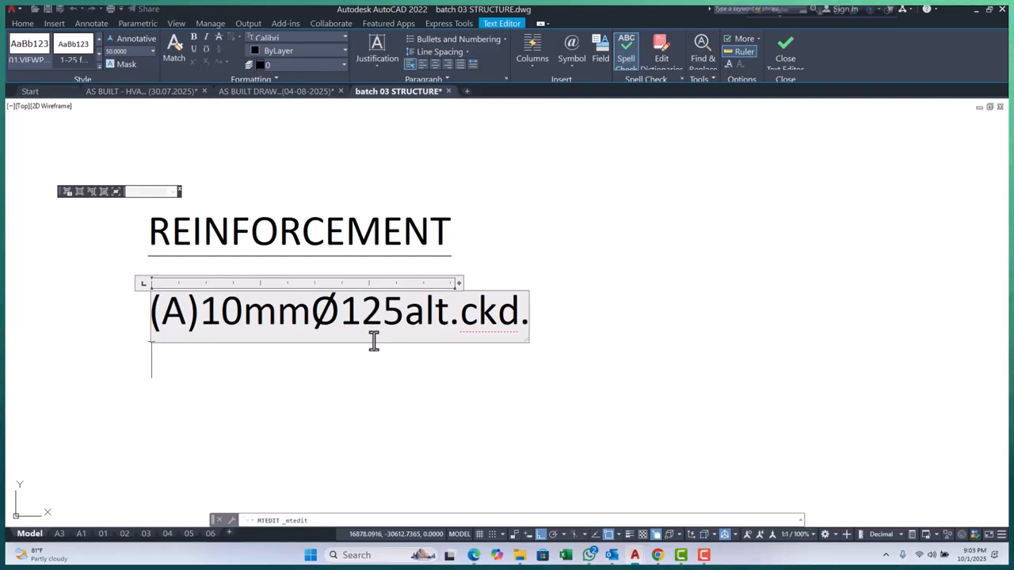
# Start a second line below line (A) reading "(B)10mmØ", using the diameter symbol
pyautogui.press('Return')
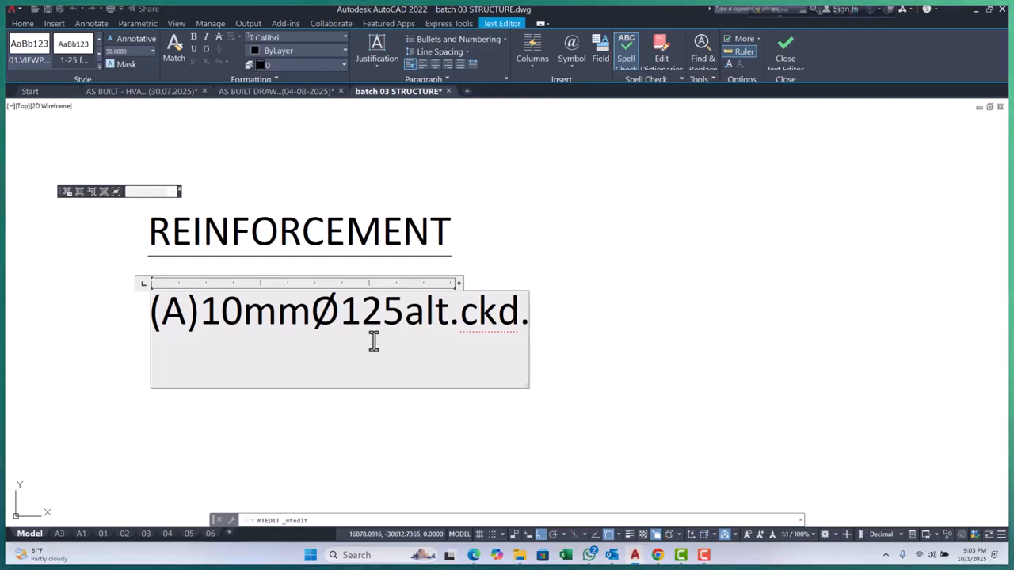
pyautogui.write('(')
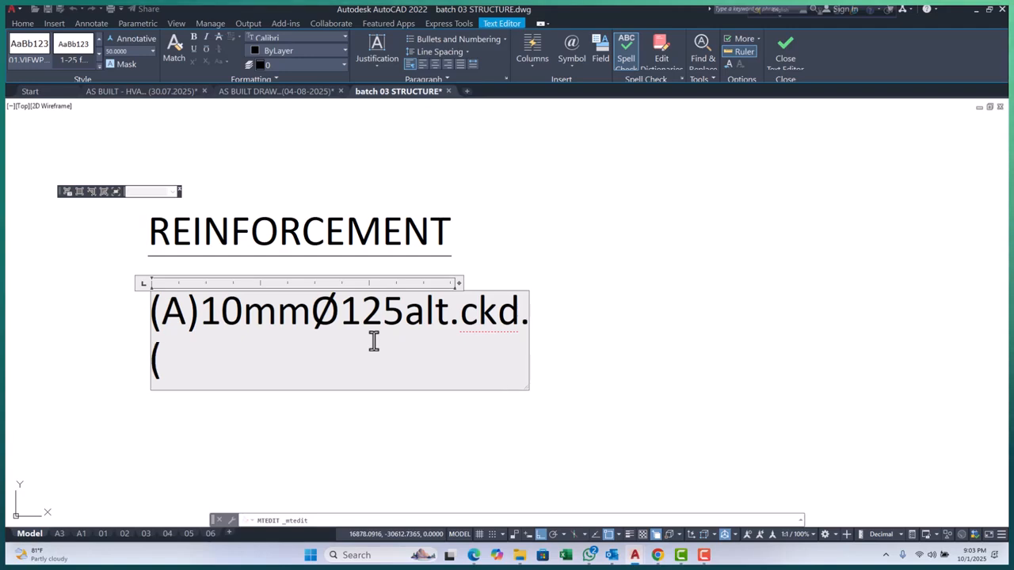
pyautogui.write('B')
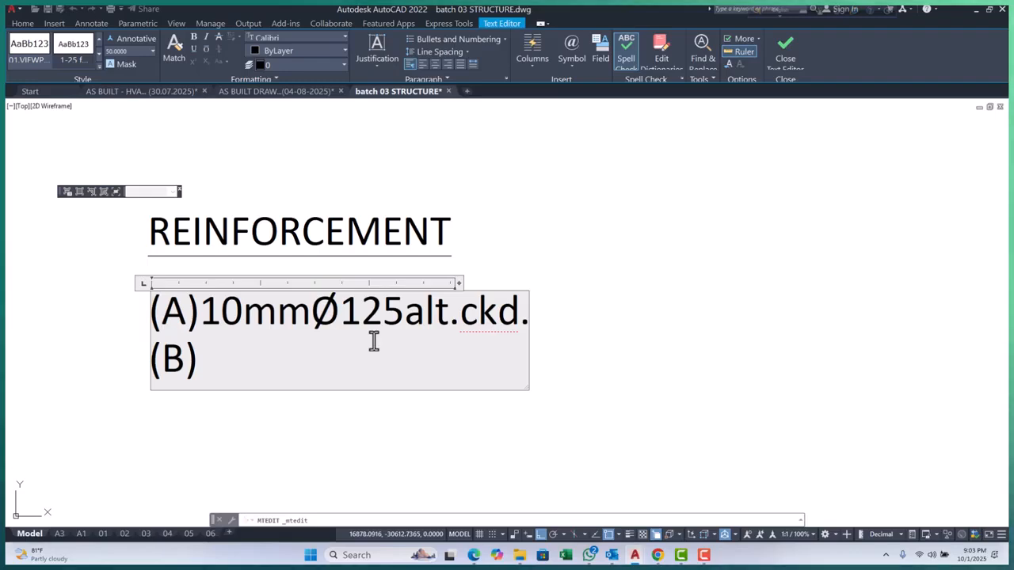
pyautogui.write(')10')
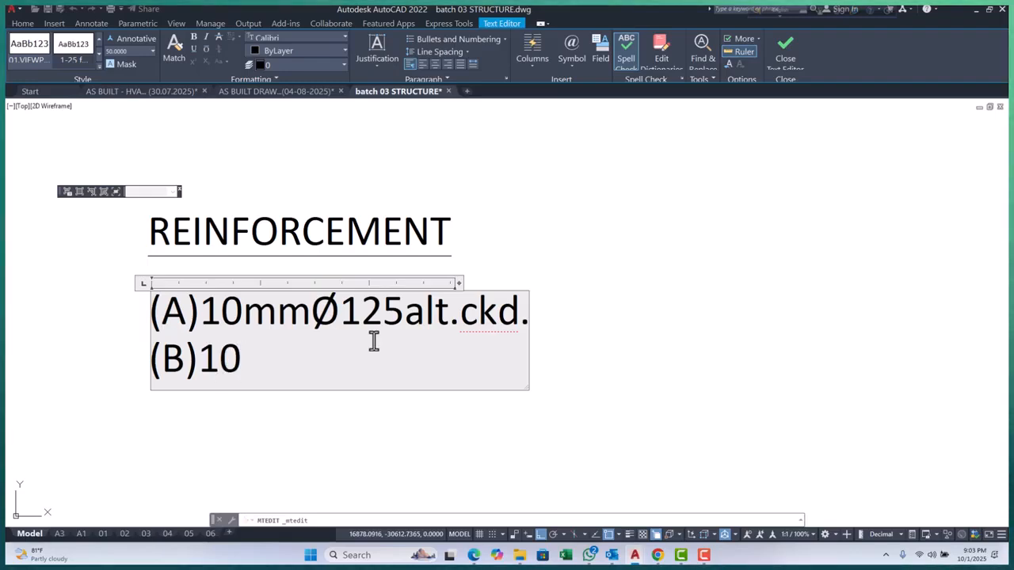
pyautogui.write('mm')
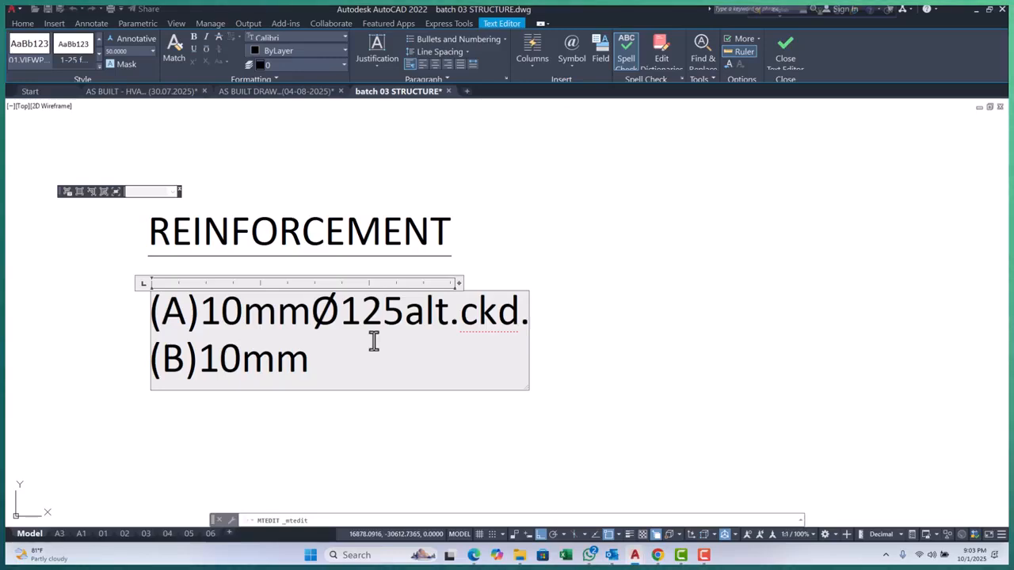
pyautogui.write('%%c')
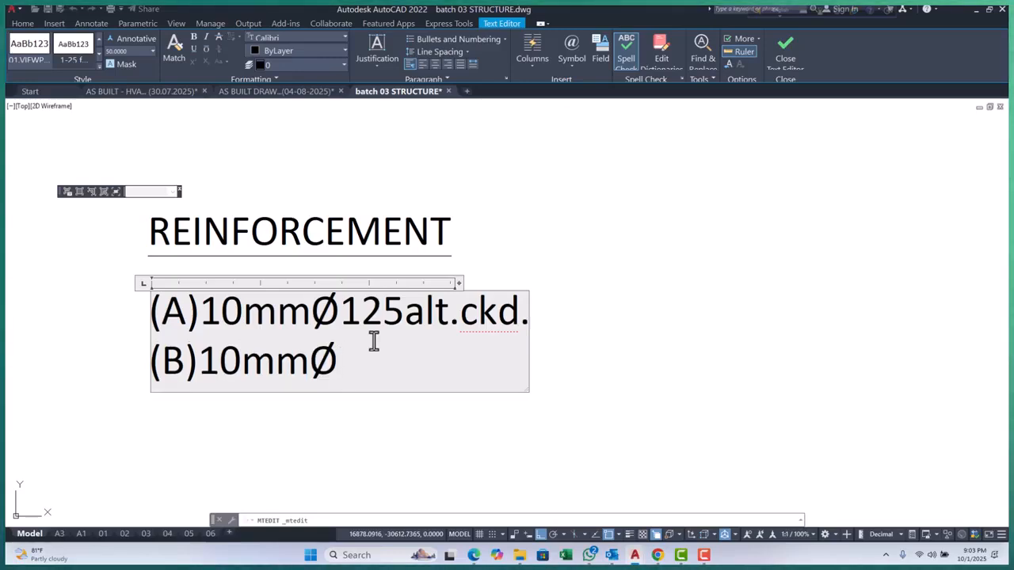
# Append the spacing "125c/c" after the diameter symbol in line (B)
pyautogui.write('124')
pyautogui.press('BackSpace')
pyautogui.write('5')
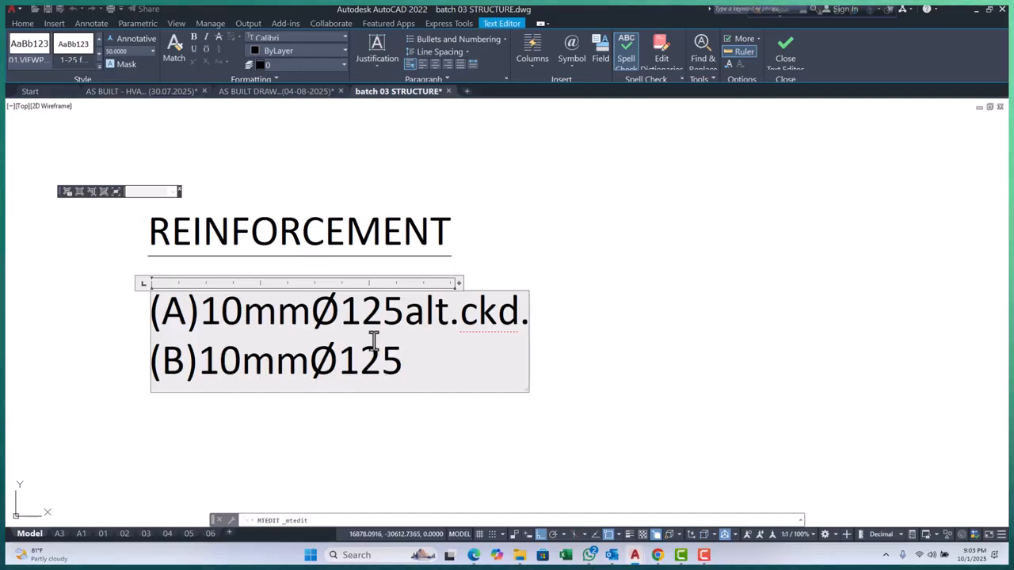
pyautogui.write('c/c')
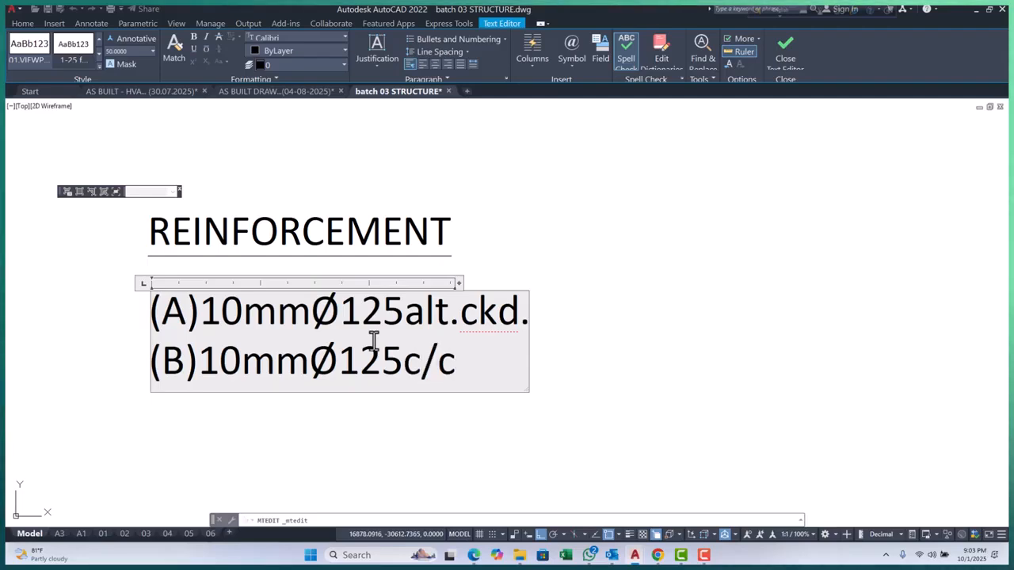
pyautogui.write('/c')
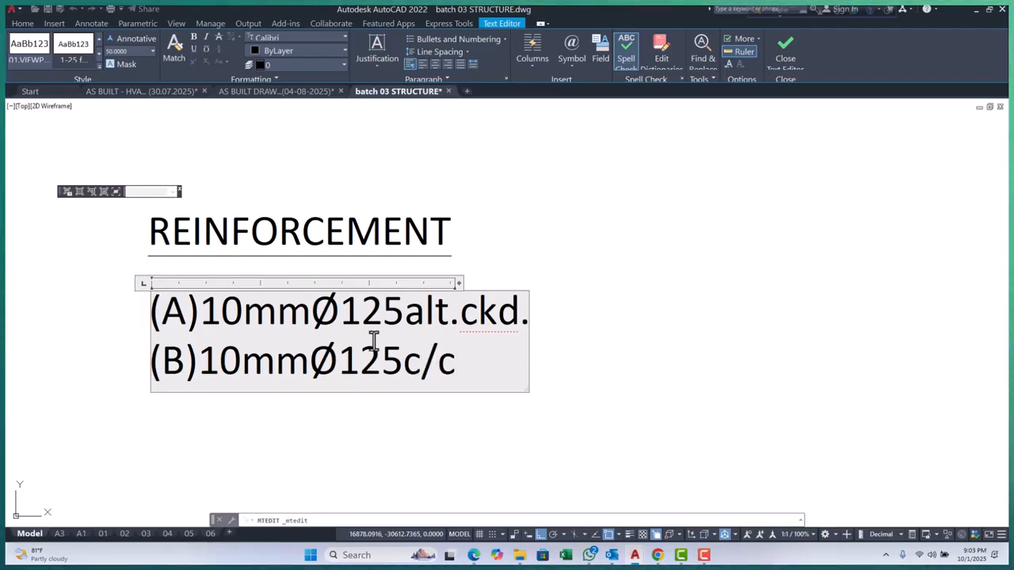
# Finish line (B) with " alt.ckd." and widen the text box so the note fits on one line
pyautogui.press('Return')
pyautogui.write('alt')
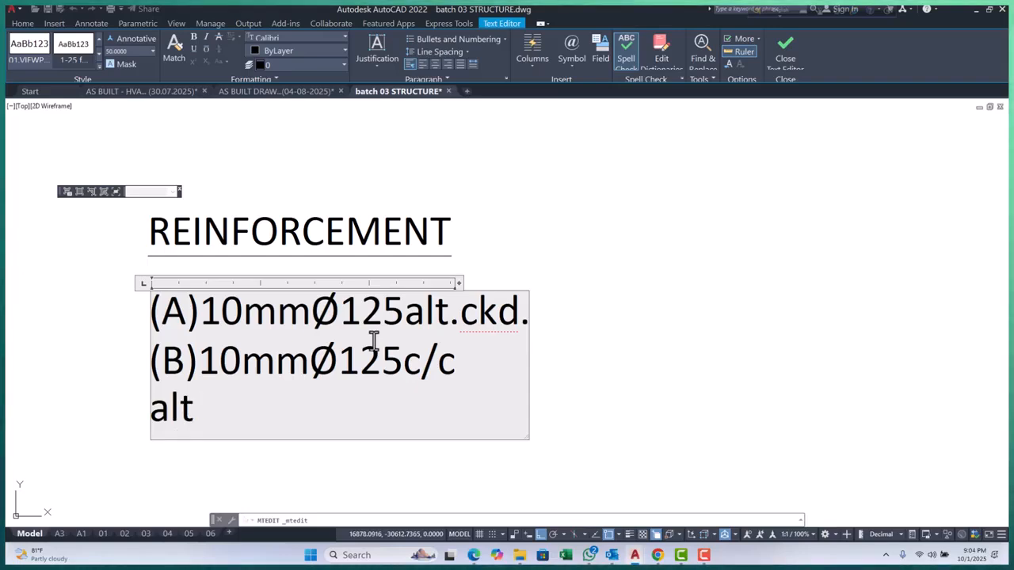
pyautogui.write('.ckd>')
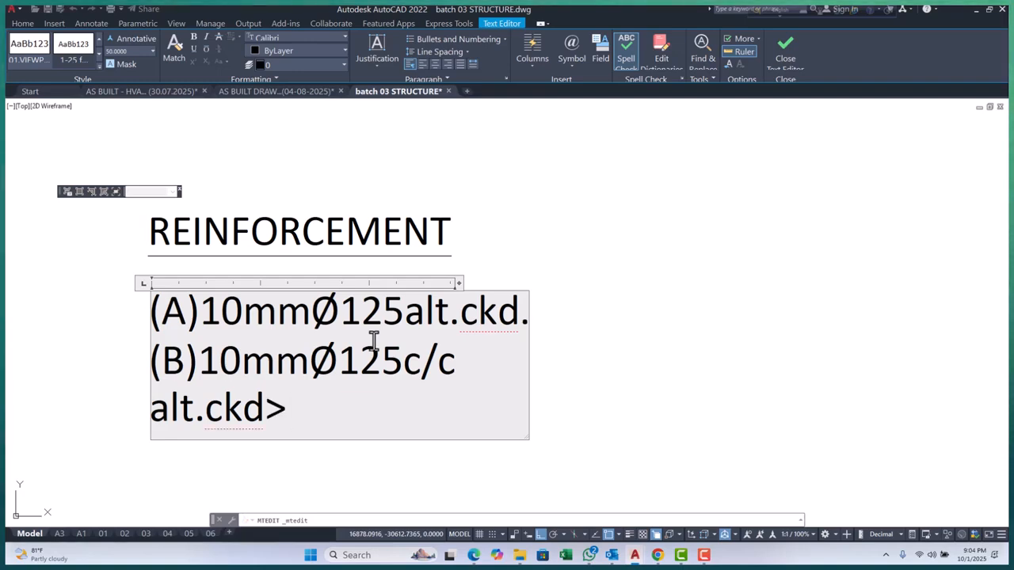
pyautogui.moveTo(459, 283); pyautogui.dragTo(665, 301)
pyautogui.press('BackSpace')
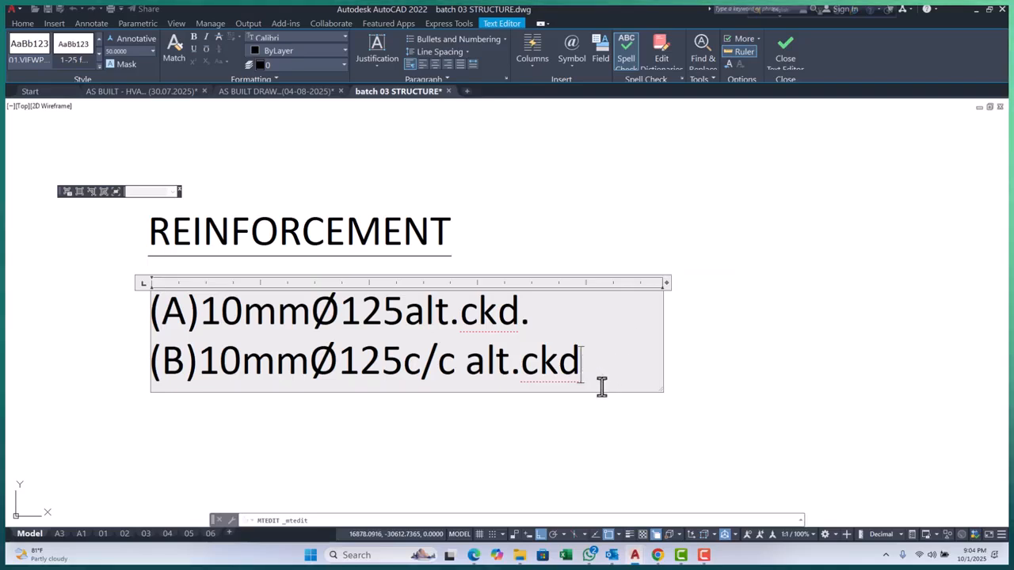
pyautogui.write('.')
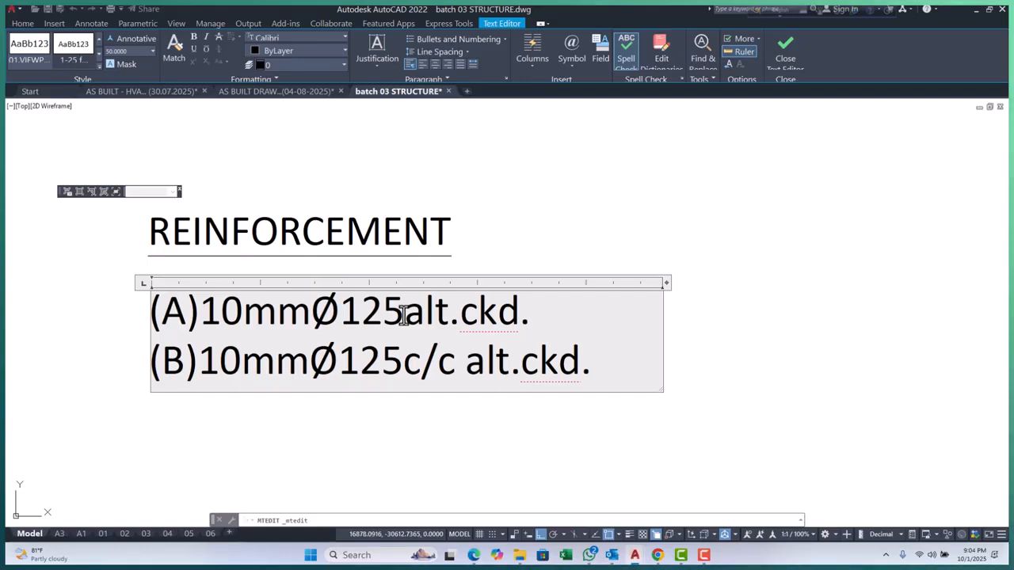
# Insert "c/c" after 125 in line (A) and add spaces so both lines read "125 c/c alt.ckd."
pyautogui.write('c/c')
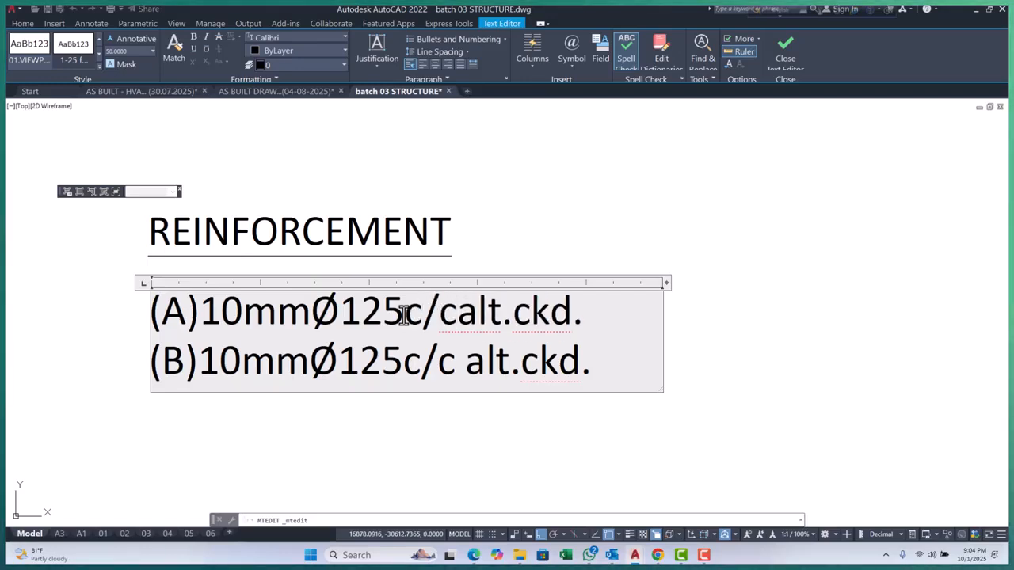
pyautogui.click(411, 318)
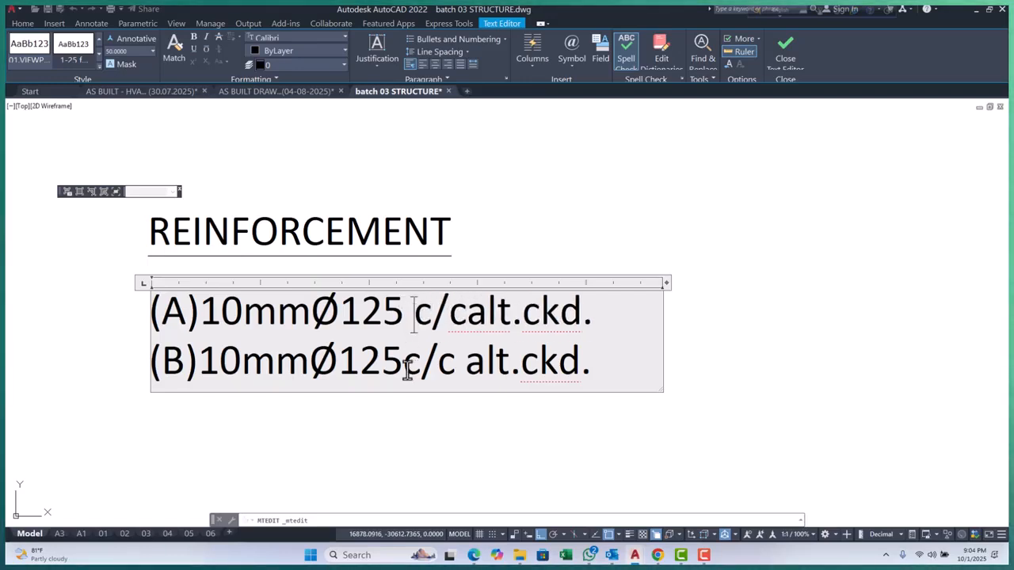
pyautogui.click(403, 363)
pyautogui.click(468, 318)
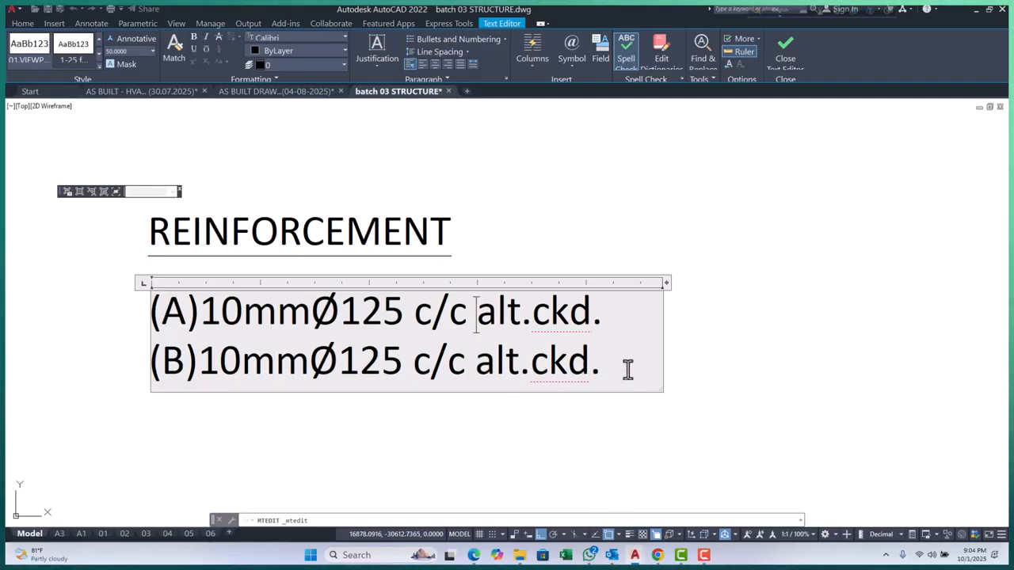
# Start a third line below line (B) reading "(1)1-10mmØ", using the diameter symbol
pyautogui.press('Return')
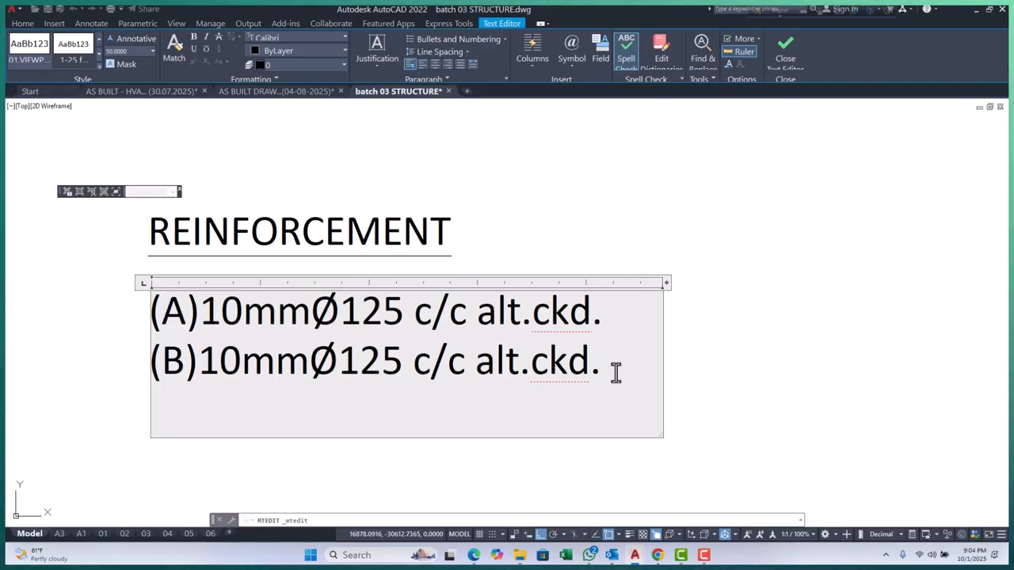
pyautogui.write('(1')
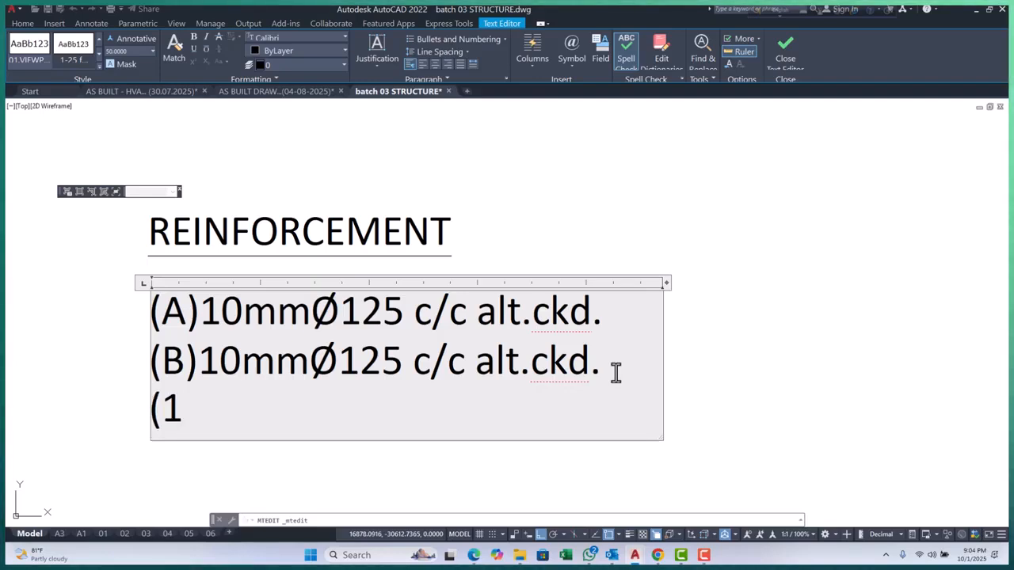
pyautogui.write(')')
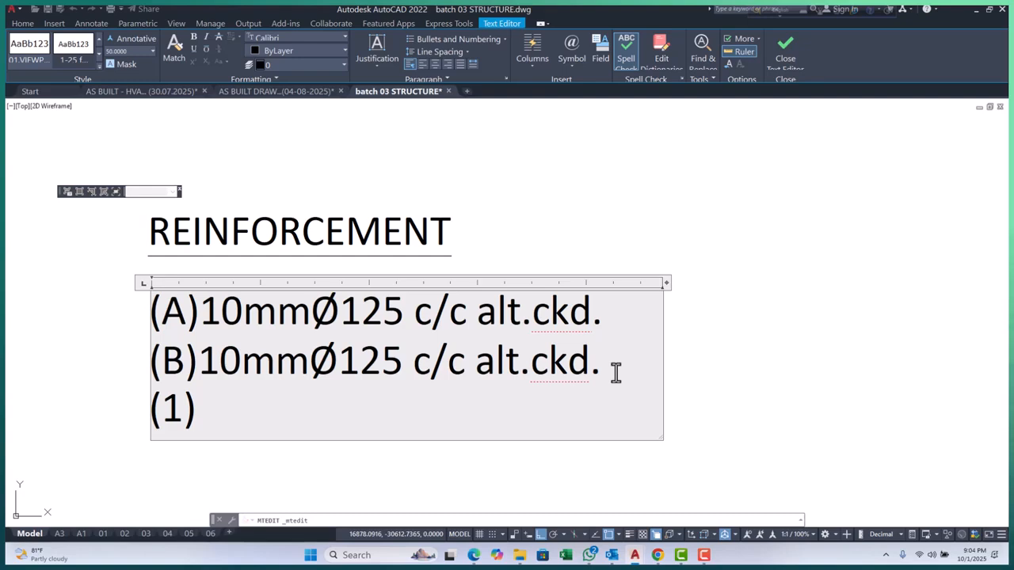
pyautogui.write('1')
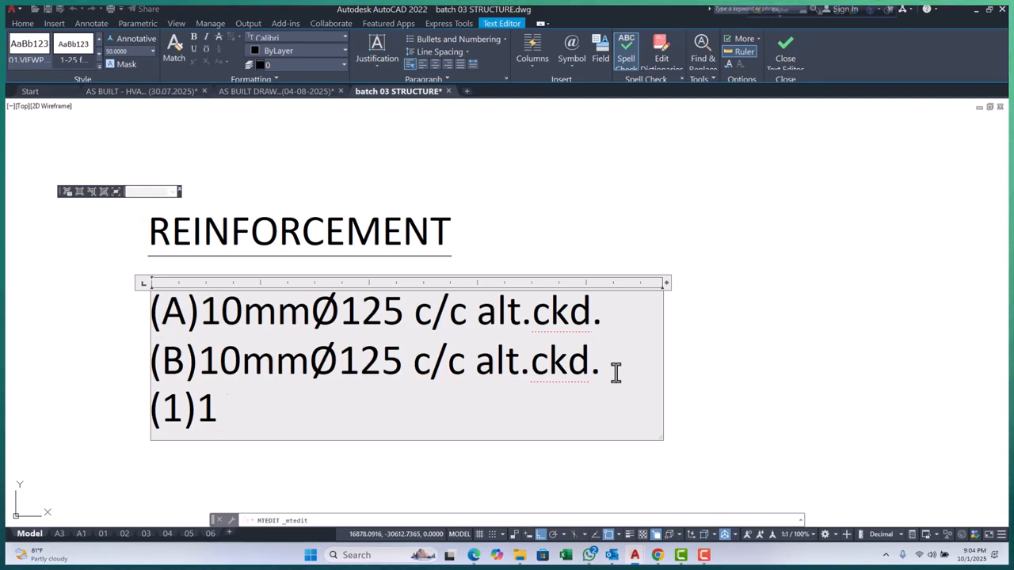
pyautogui.write('-10mm')
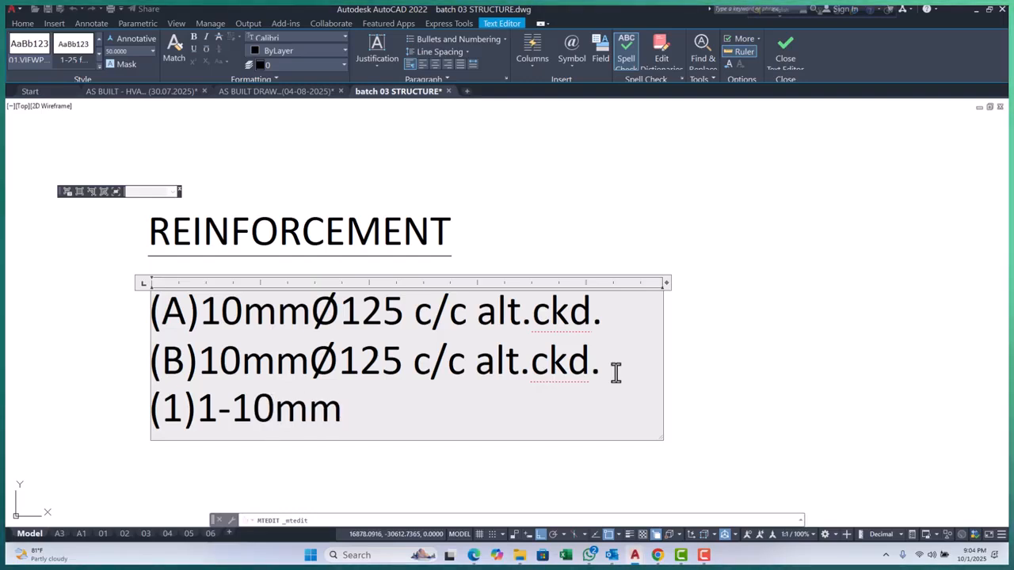
pyautogui.write('%%c')
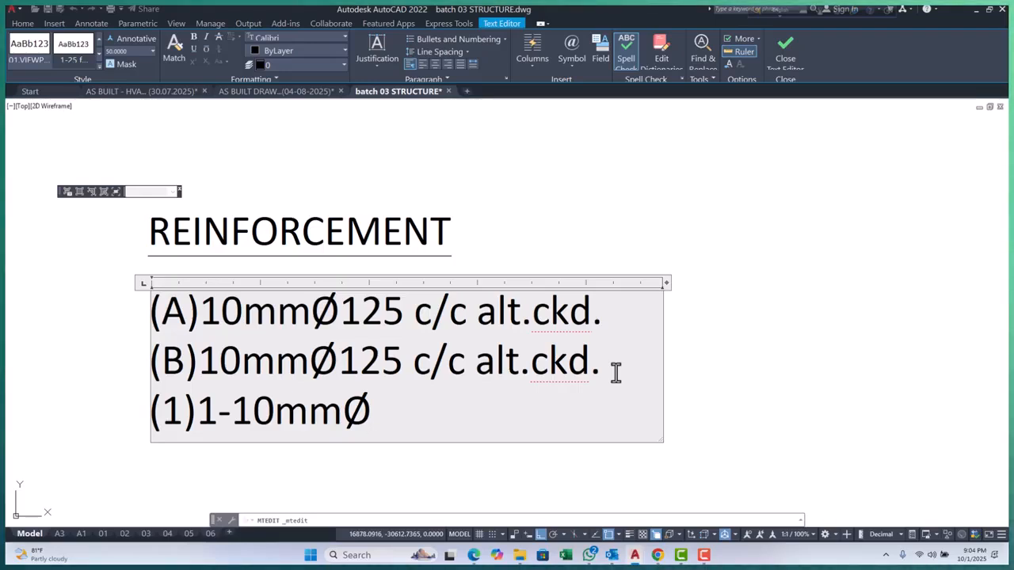
# Complete line (1) of the reinforcement notes with " ext top in between ckd." and begin a new line below it
pyautogui.write(' ext')
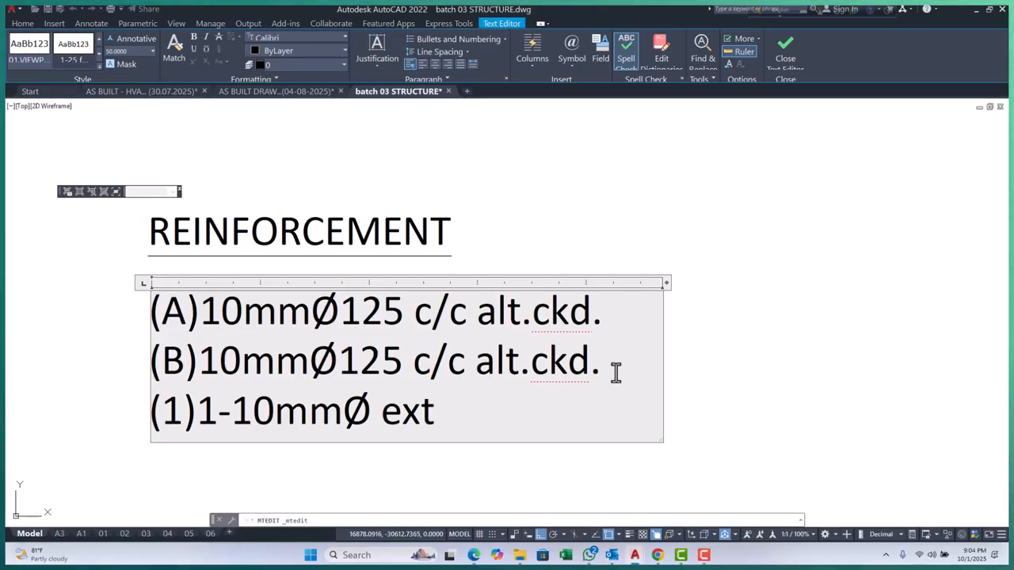
pyautogui.write(' top')
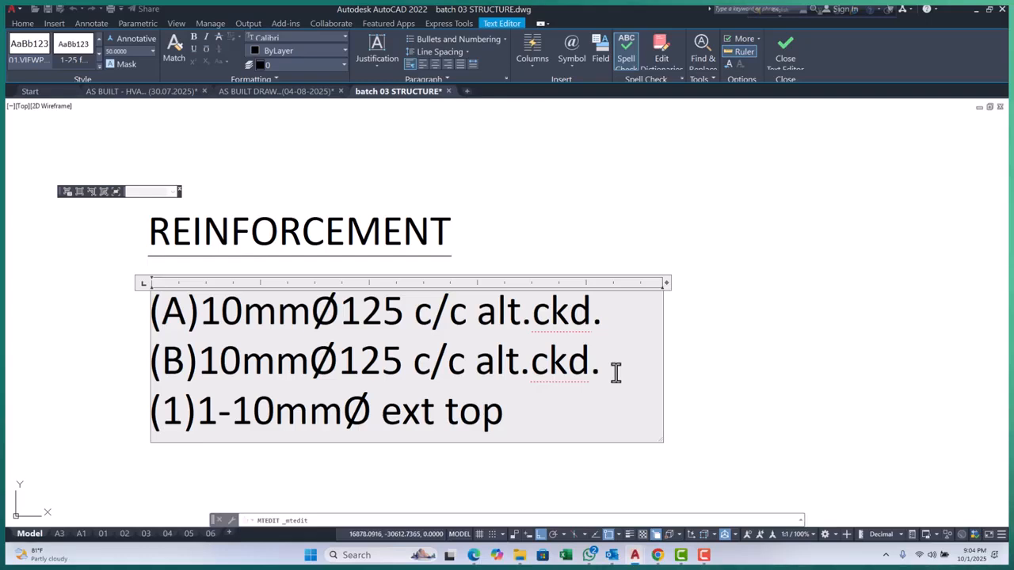
pyautogui.write(' in')
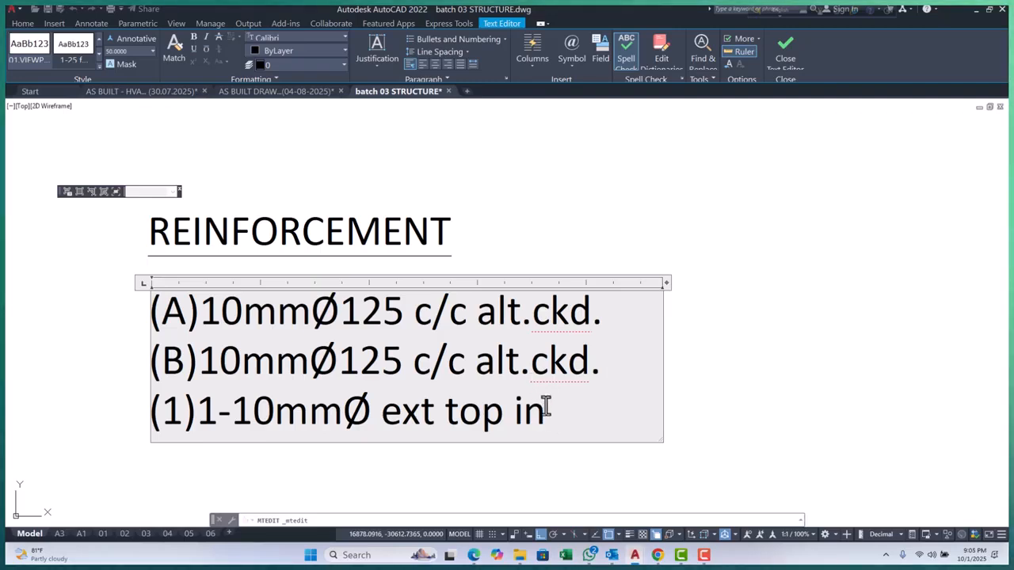
pyautogui.write('bey')
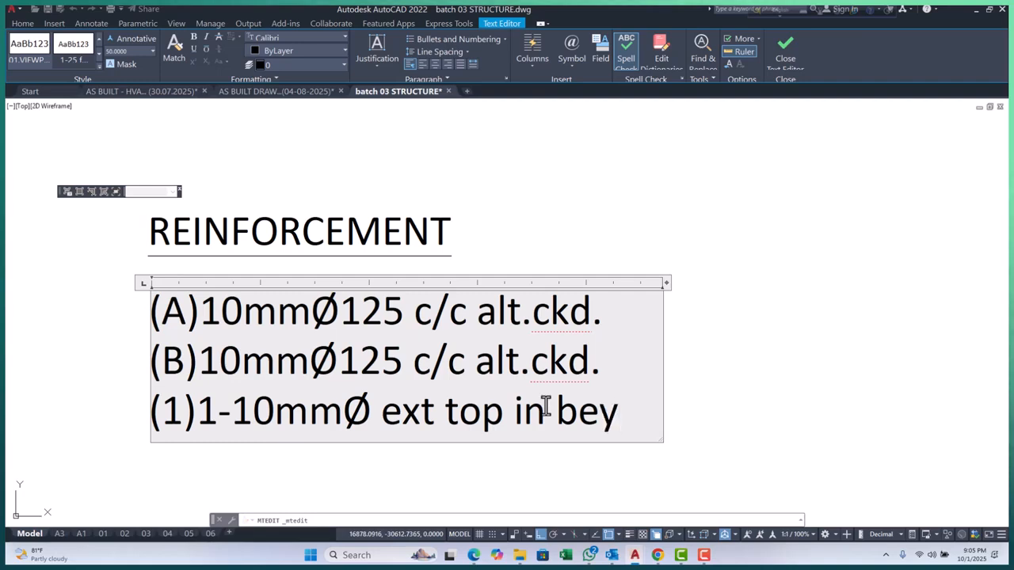
pyautogui.press('BackSpace')
pyautogui.write('twee')
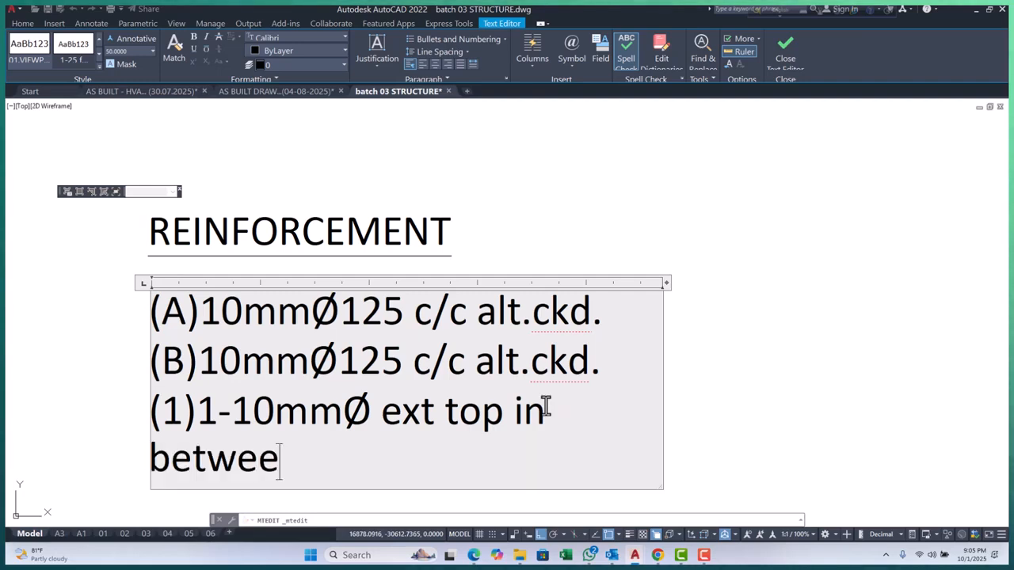
pyautogui.write('n')
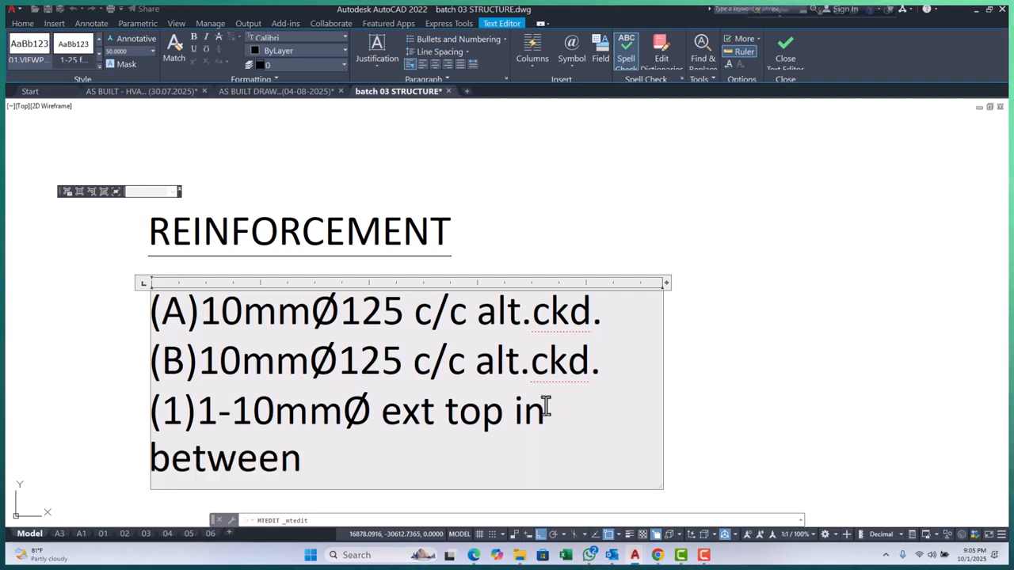
pyautogui.write(' ck')
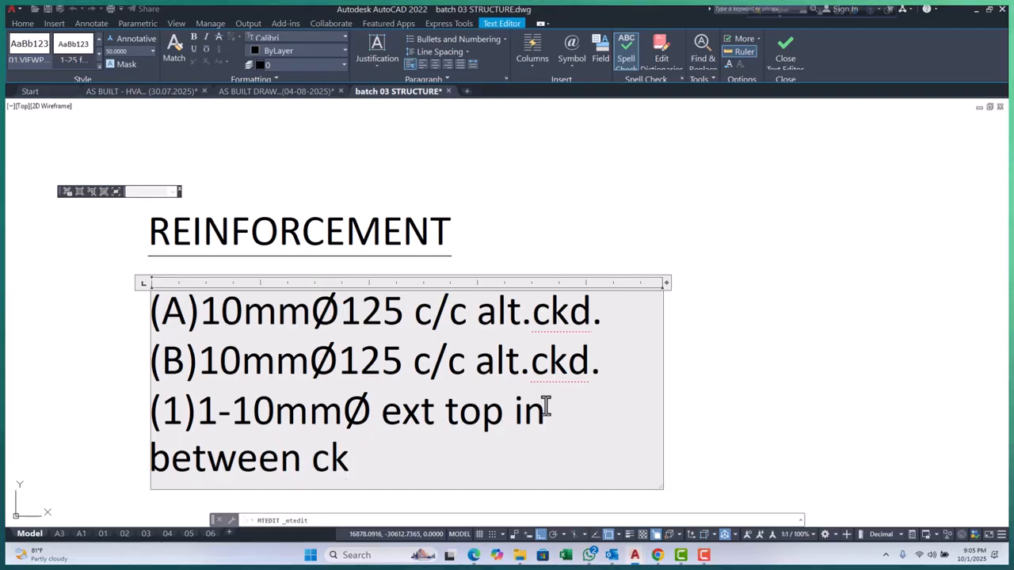
pyautogui.write('d.')
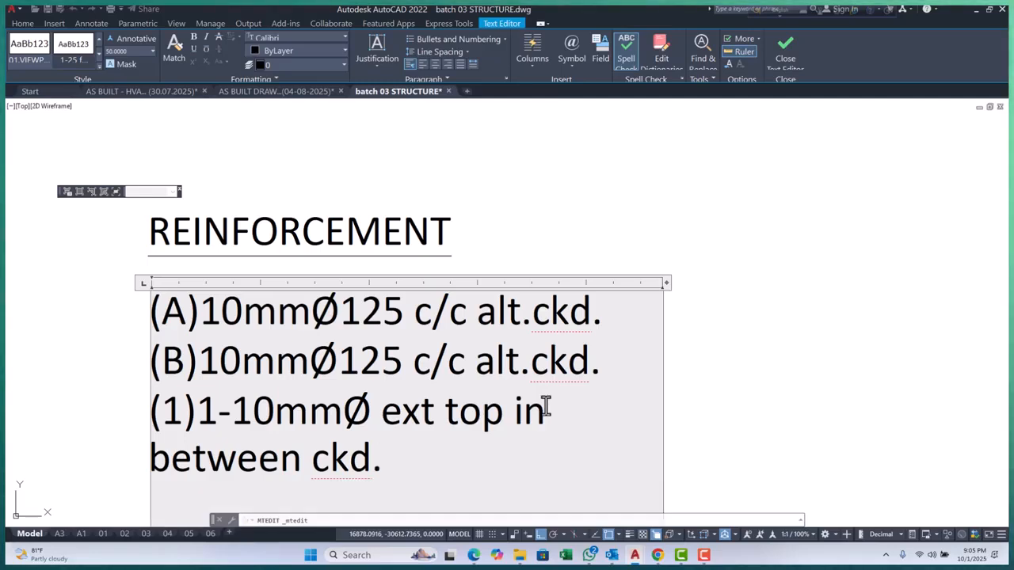
pyautogui.press('Return')
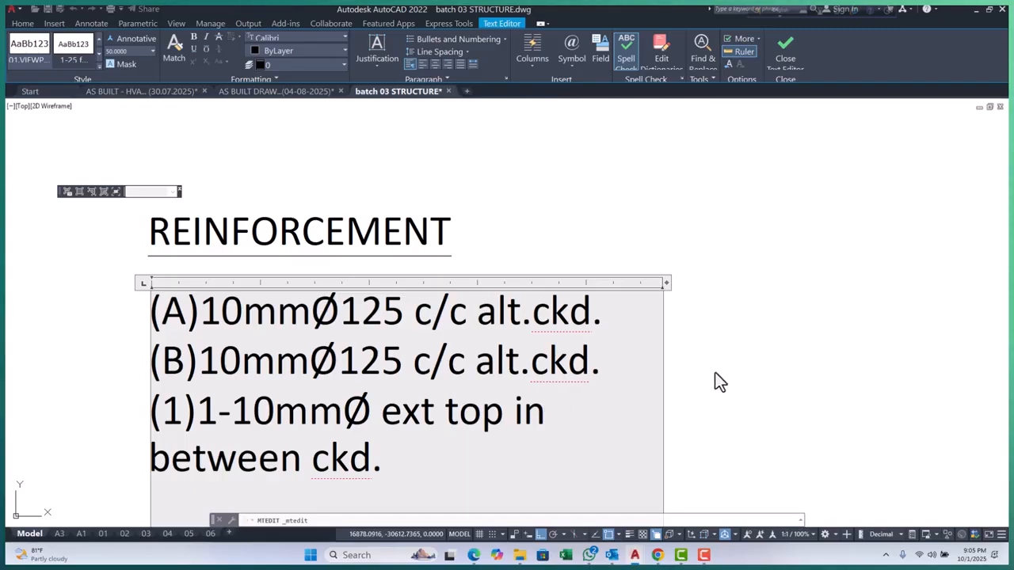
# Duplicate the line (1) note on the line below and renumber the copy as (2)
pyautogui.moveTo(402, 458); pyautogui.dragTo(155, 410)
pyautogui.hotkey('ctrl', 'c')
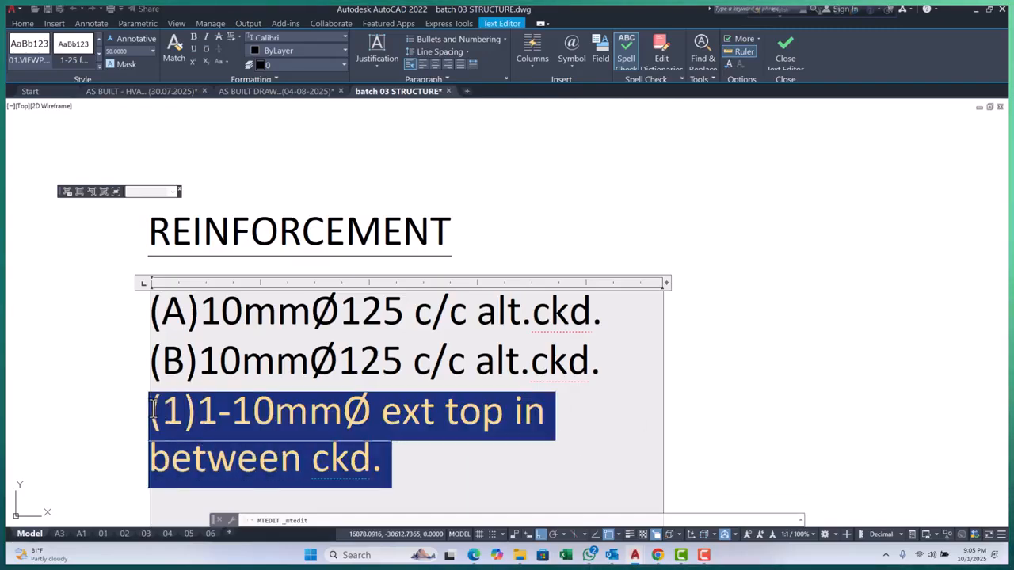
pyautogui.scroll(-2, 267, 253)
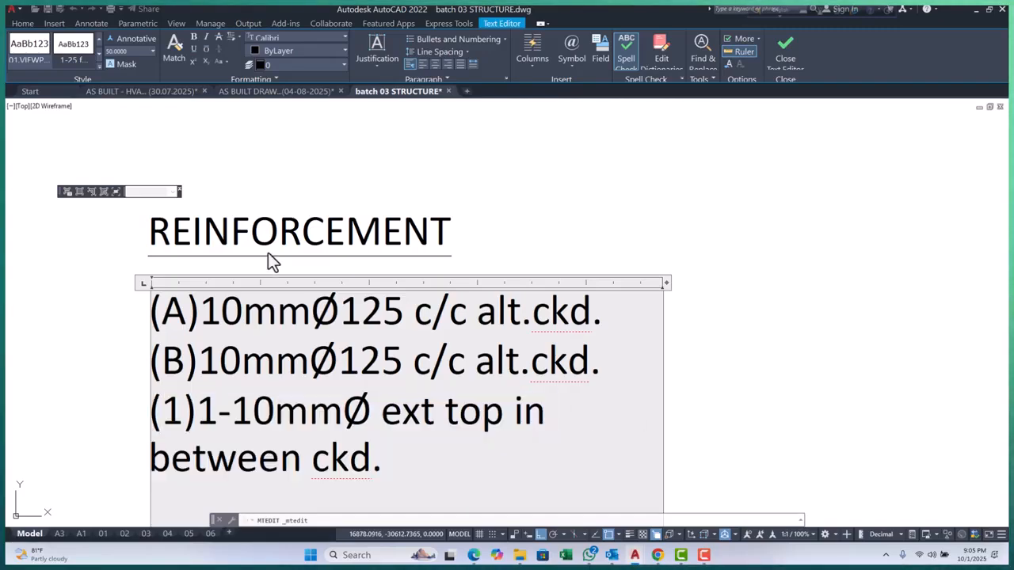
pyautogui.click(349, 387)
pyautogui.press('Return')
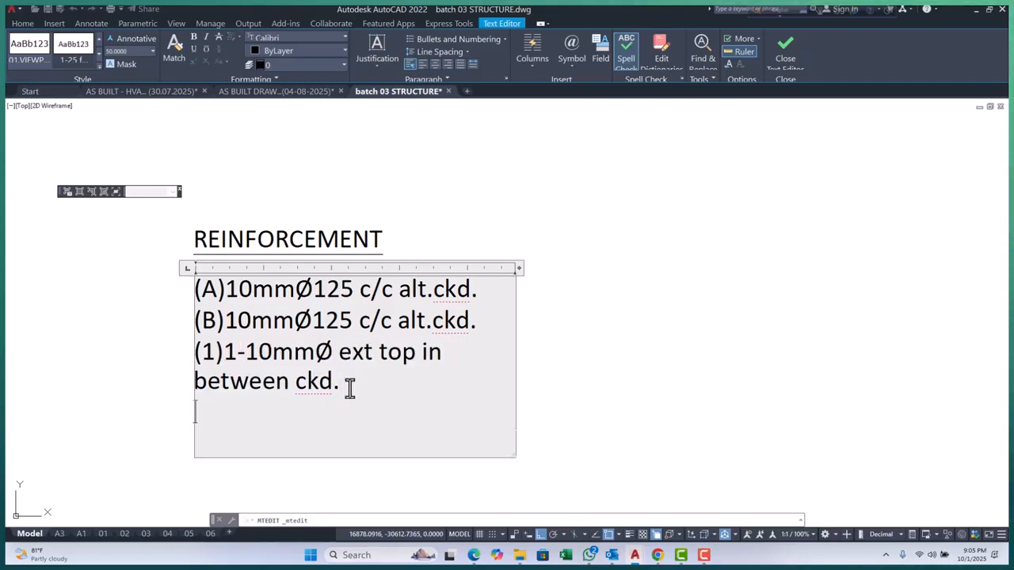
pyautogui.hotkey('ctrl', 'v')
pyautogui.doubleClick(207, 412)
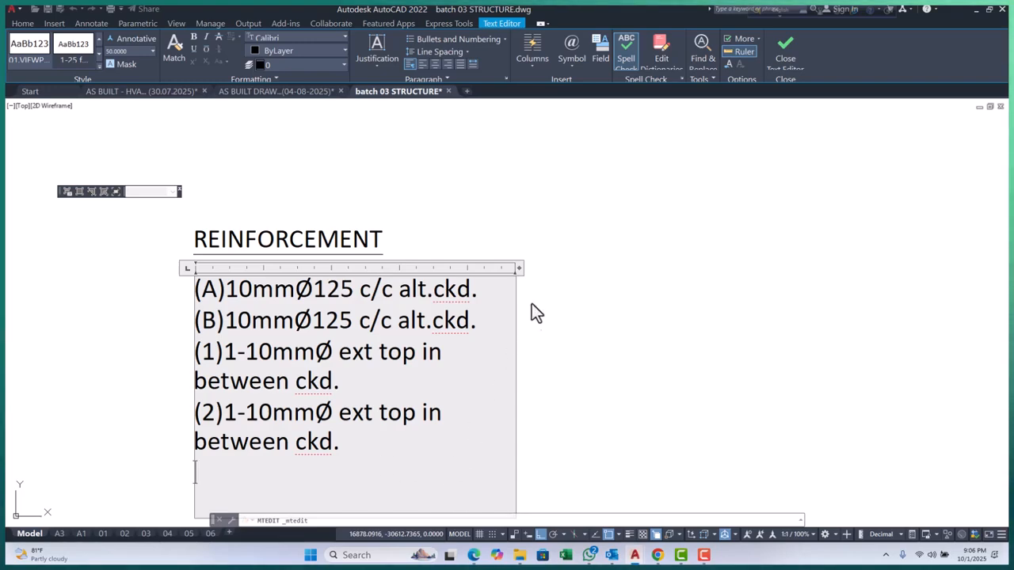
# Widen the notes' text box so lines (1) and (2) each fit on one line, and finish the text edit
pyautogui.moveTo(519, 269); pyautogui.dragTo(704, 285)
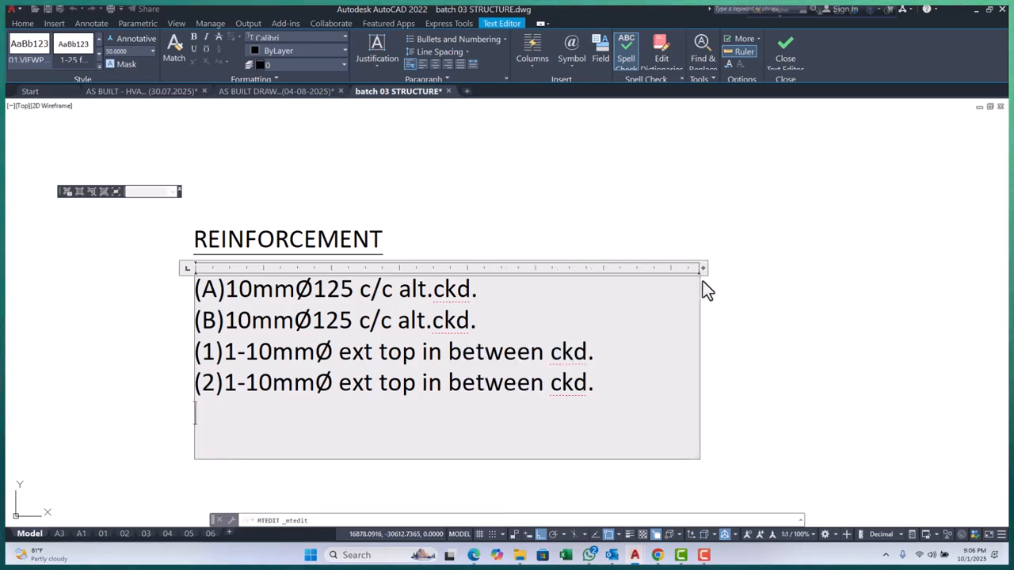
pyautogui.click(740, 339)
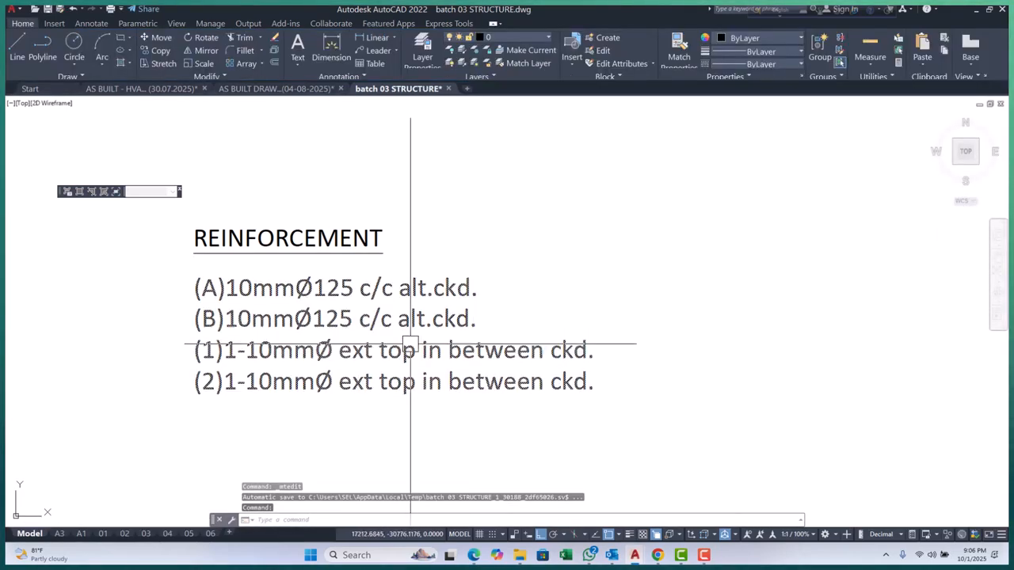
pyautogui.moveTo(411, 344); pyautogui.dragTo(402, 326, button='middle')
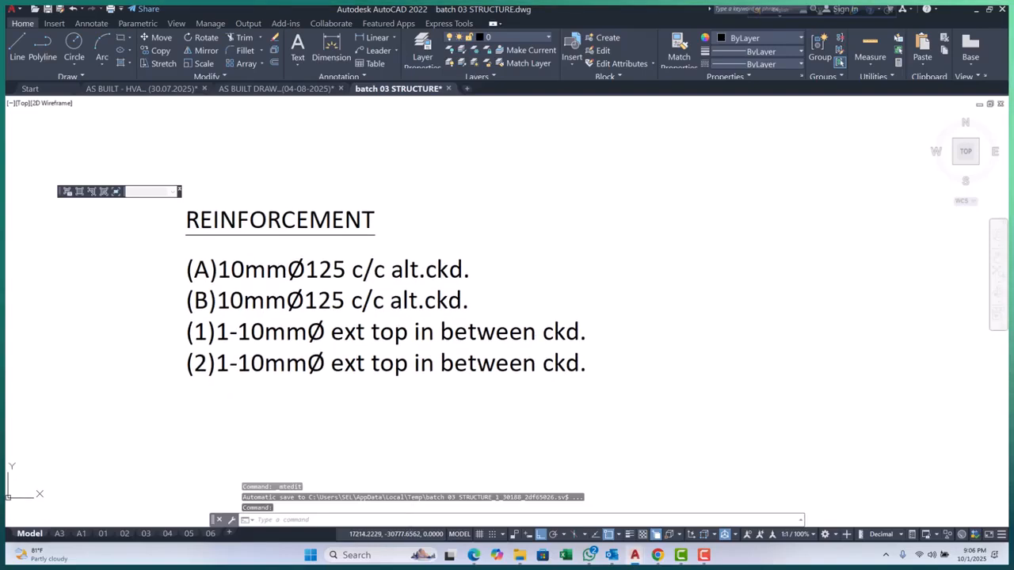
# Move the REINFORCEMENT heading straight down about 20 units, closer to the bar notes
pyautogui.scroll(-4, 335, 331)
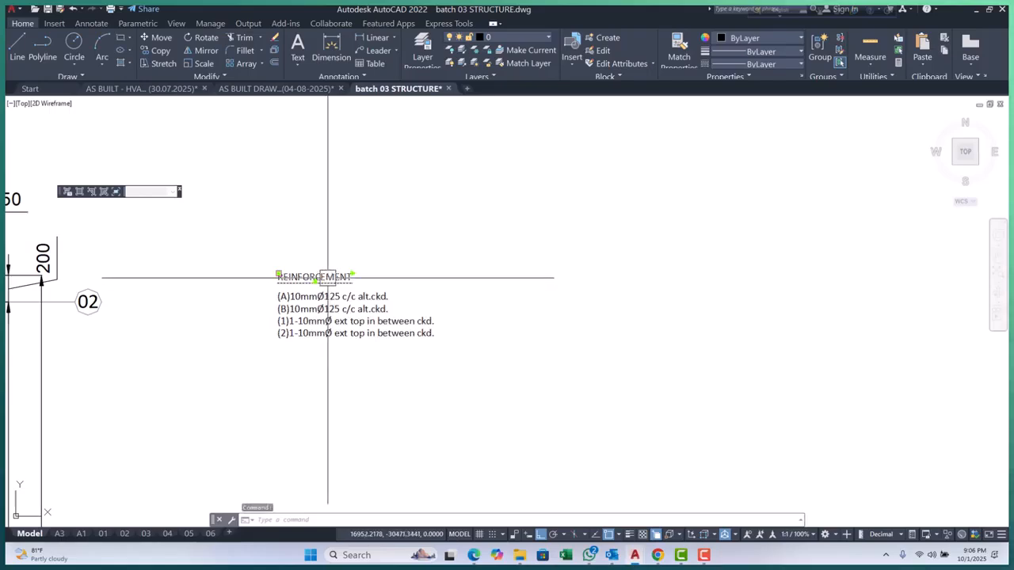
pyautogui.scroll(6, 324, 277)
pyautogui.write('m')
pyautogui.press('space')
pyautogui.click(554, 232)
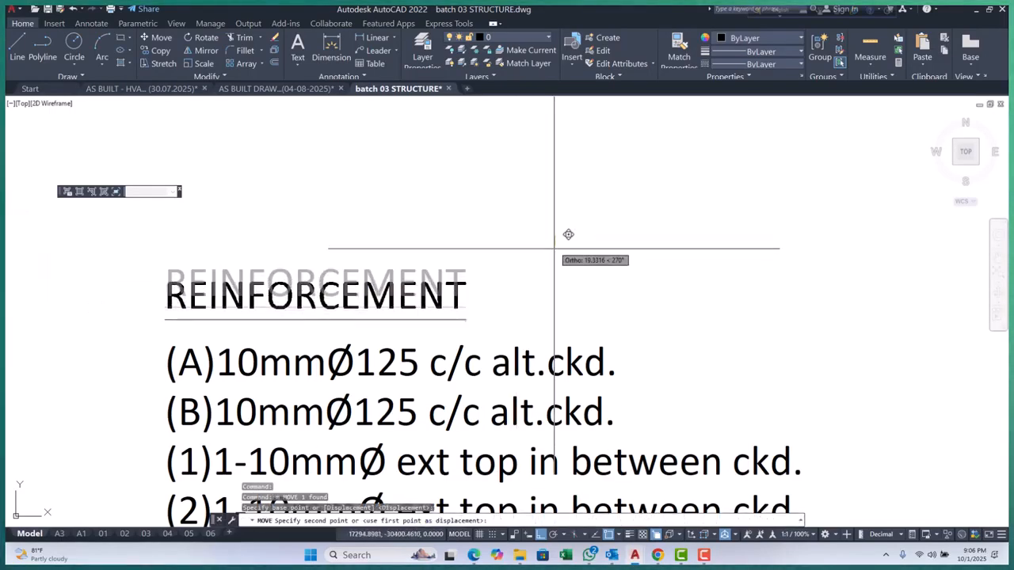
pyautogui.click(555, 251)
# Copy the REINFORCEMENT heading straight down about 530 units, below line (2) of the notes
pyautogui.scroll(-5, 415, 244)
pyautogui.click(395, 270)
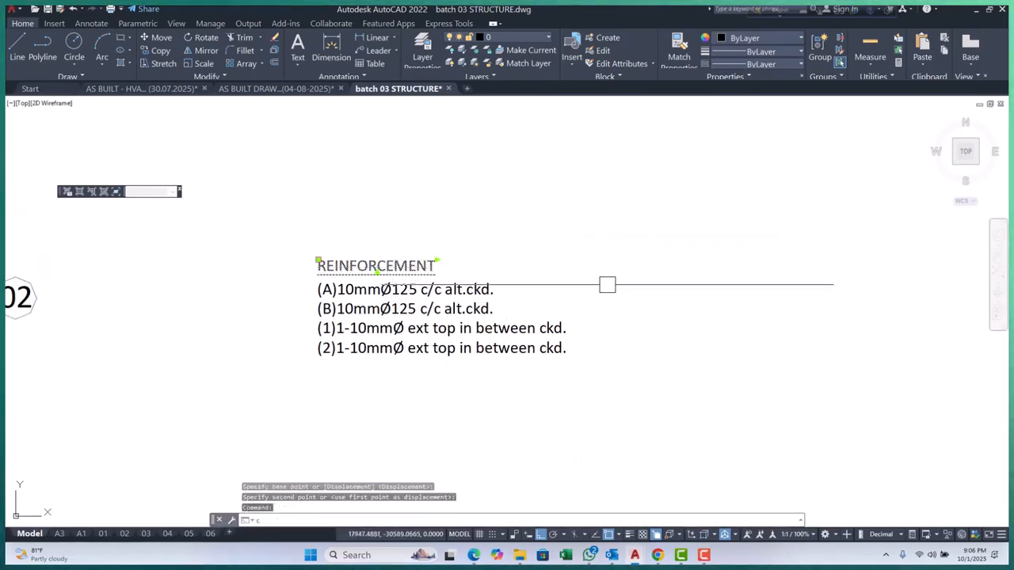
pyautogui.write('cp')
pyautogui.press('space')
pyautogui.click(612, 235)
pyautogui.click(628, 347)
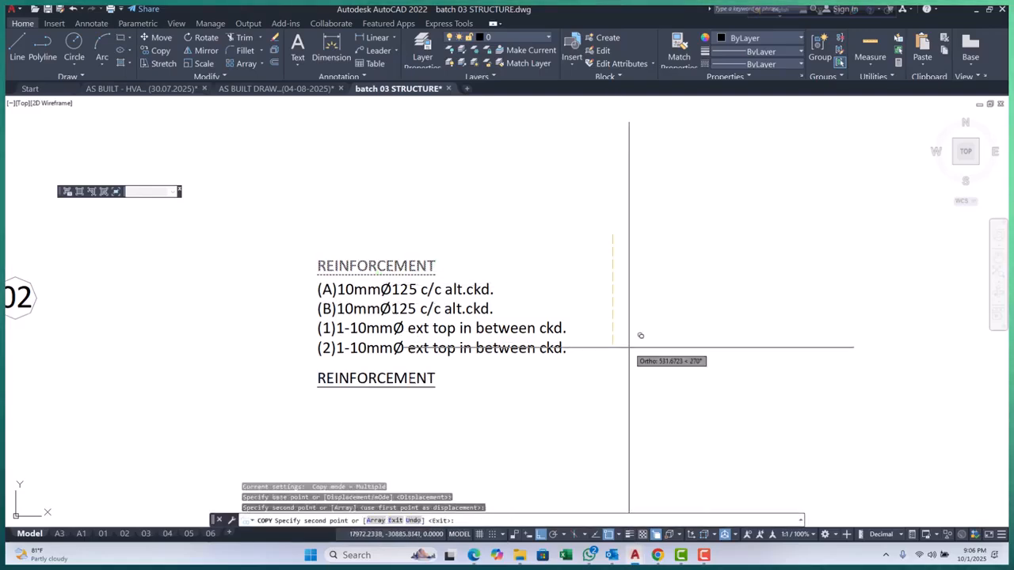
pyautogui.press('Escape')
pyautogui.press('Escape')
# Replace the copied heading's text with "manhole cover reinforcement"
pyautogui.scroll(4, 360, 384)
pyautogui.doubleClick(499, 369)
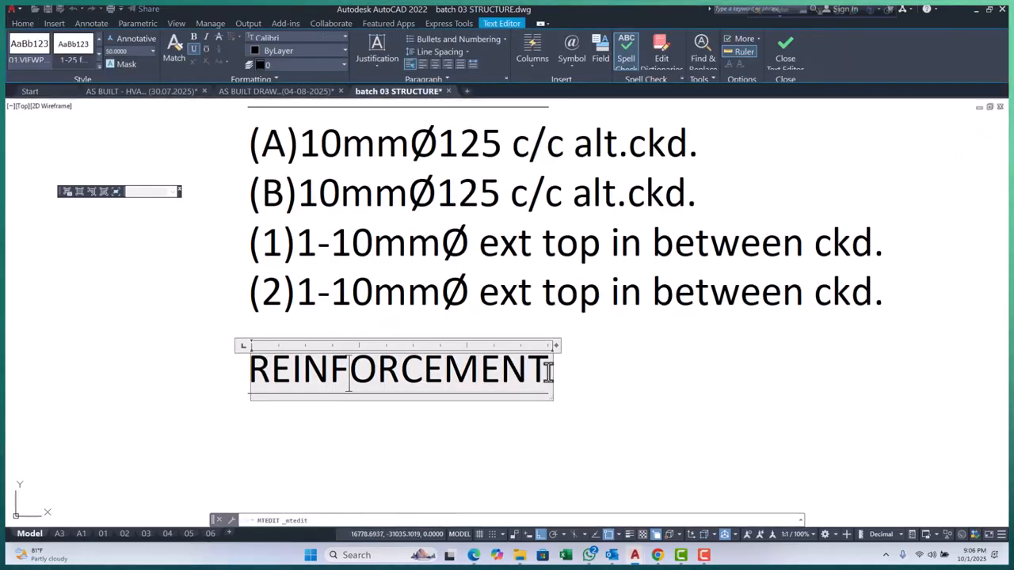
pyautogui.moveTo(548, 368); pyautogui.dragTo(208, 360)
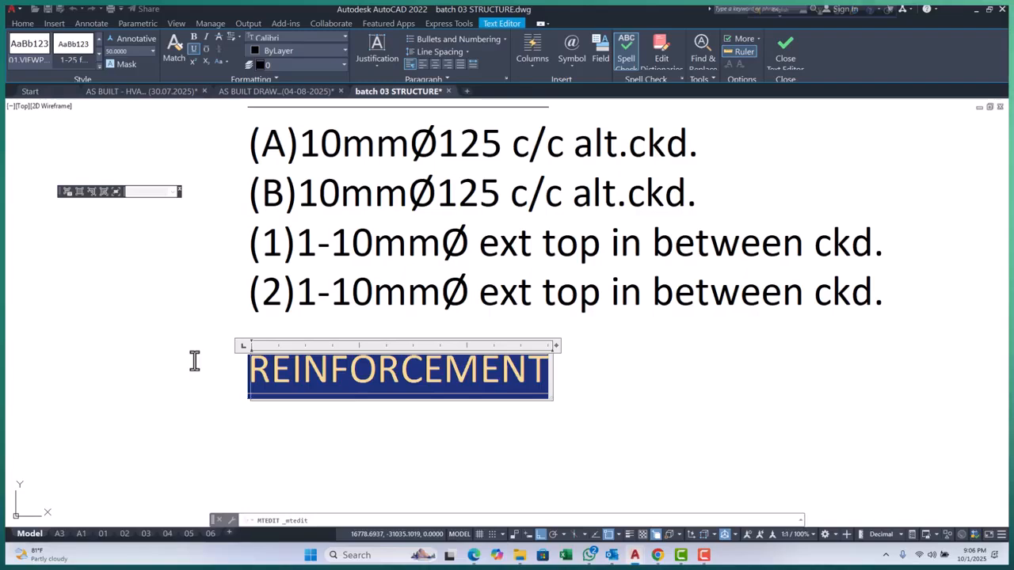
pyautogui.write('manhole cover re')
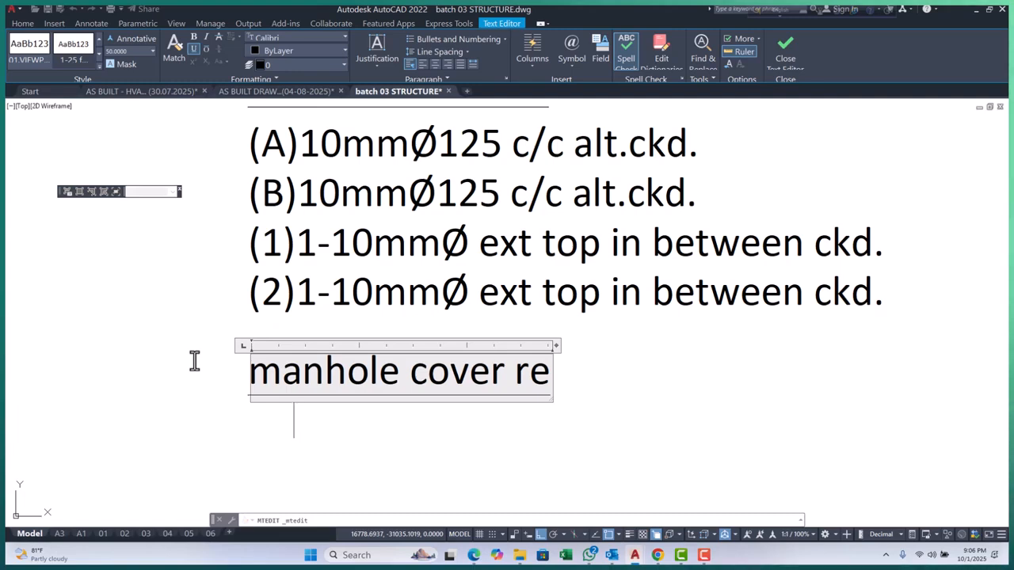
pyautogui.write('inforcement')
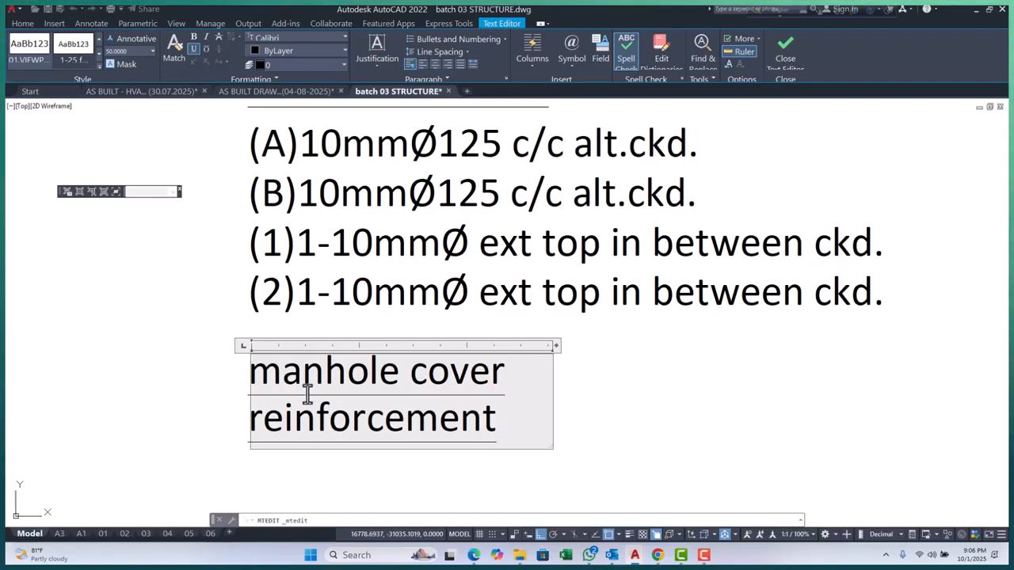
# Convert the manhole cover reinforcement heading to uppercase and widen its text box so it fits on one line
pyautogui.hotkey('ctrl', 'a')
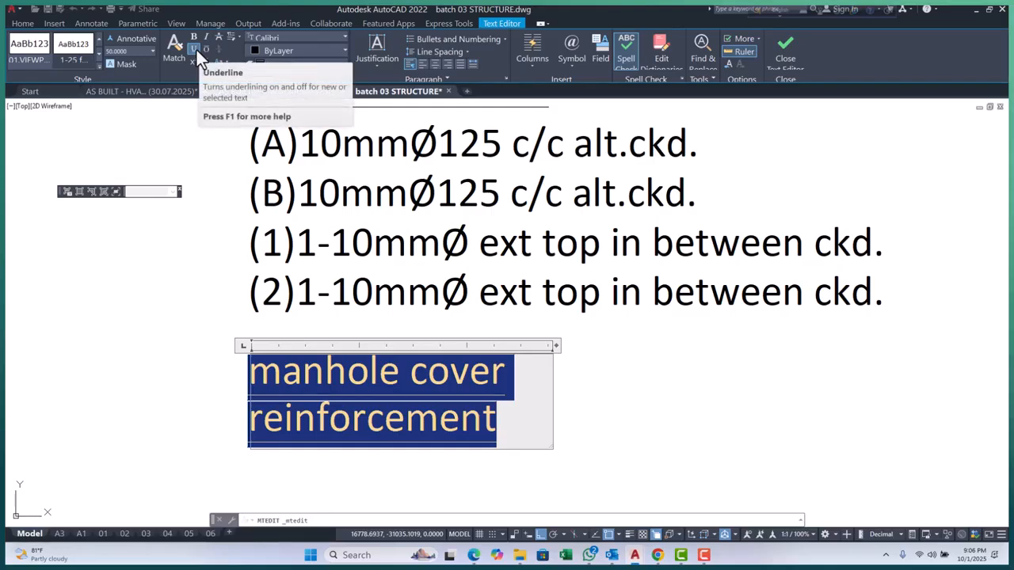
pyautogui.click(221, 61)
pyautogui.click(237, 80)
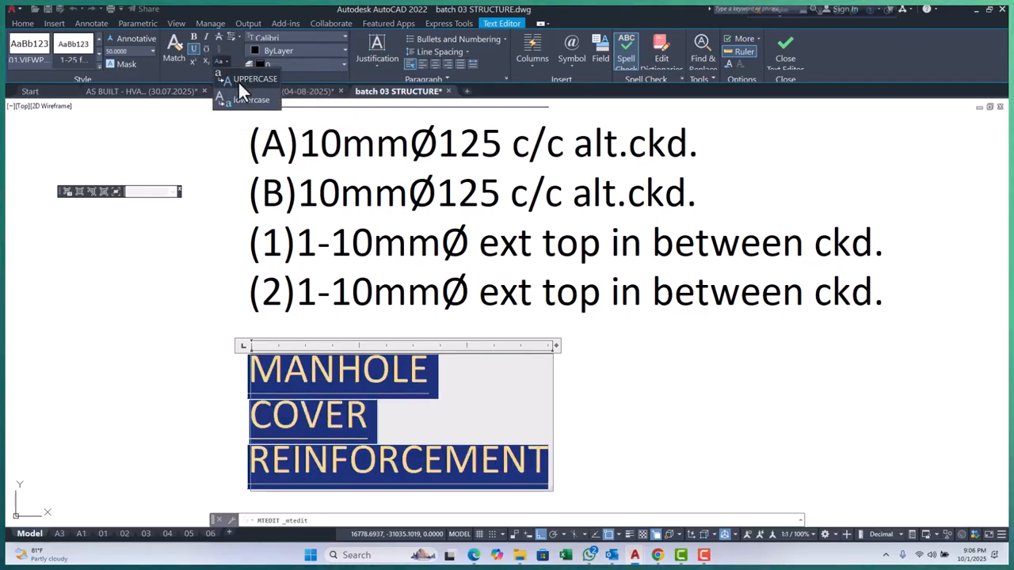
pyautogui.scroll(-2, 193, 269)
pyautogui.moveTo(420, 325); pyautogui.dragTo(651, 326)
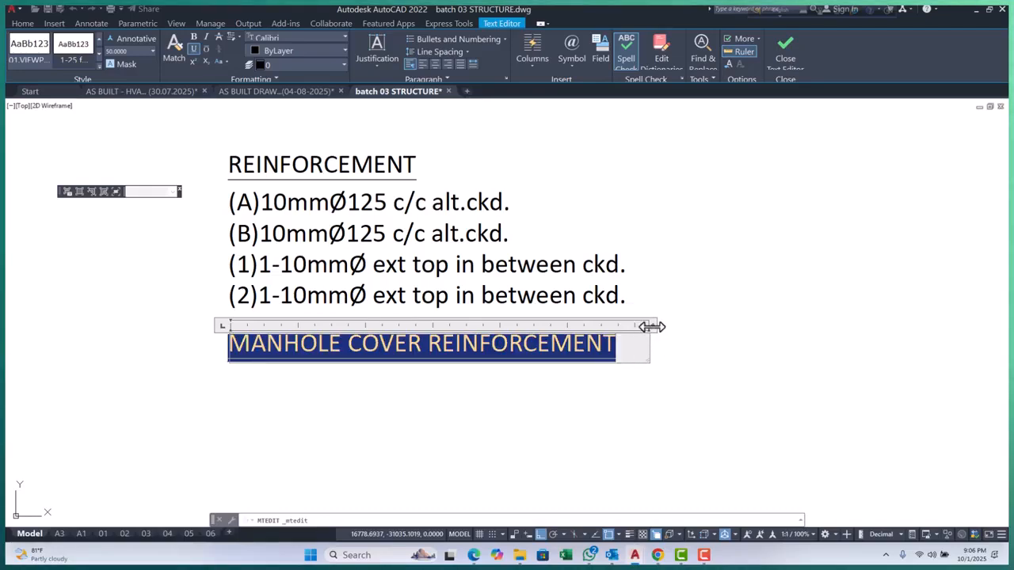
# Add a colon after MANHOLE COVER REINFORCEMENT, widen the text box to keep it on one line, and finish the edit
pyautogui.click(614, 347)
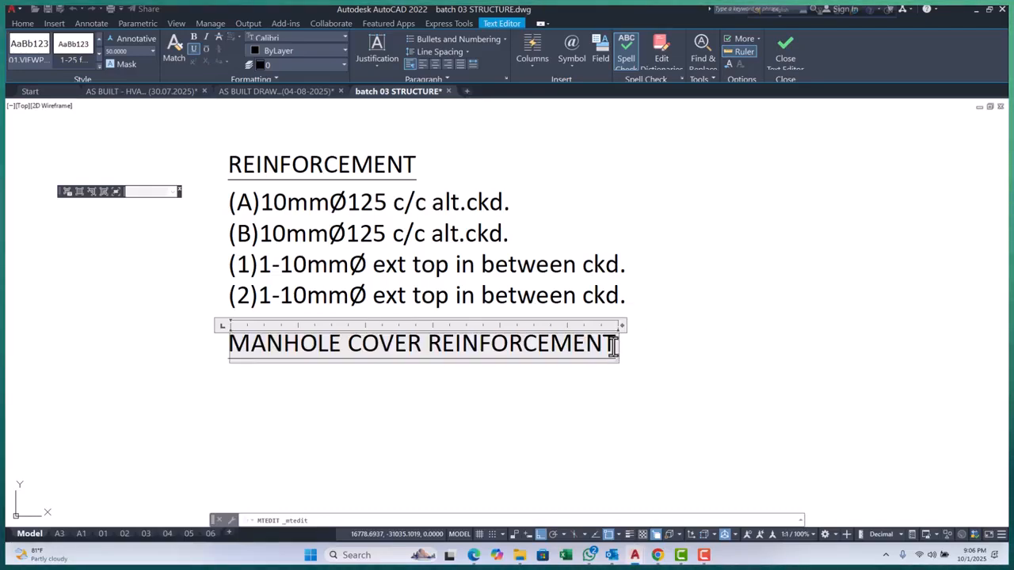
pyautogui.write(':')
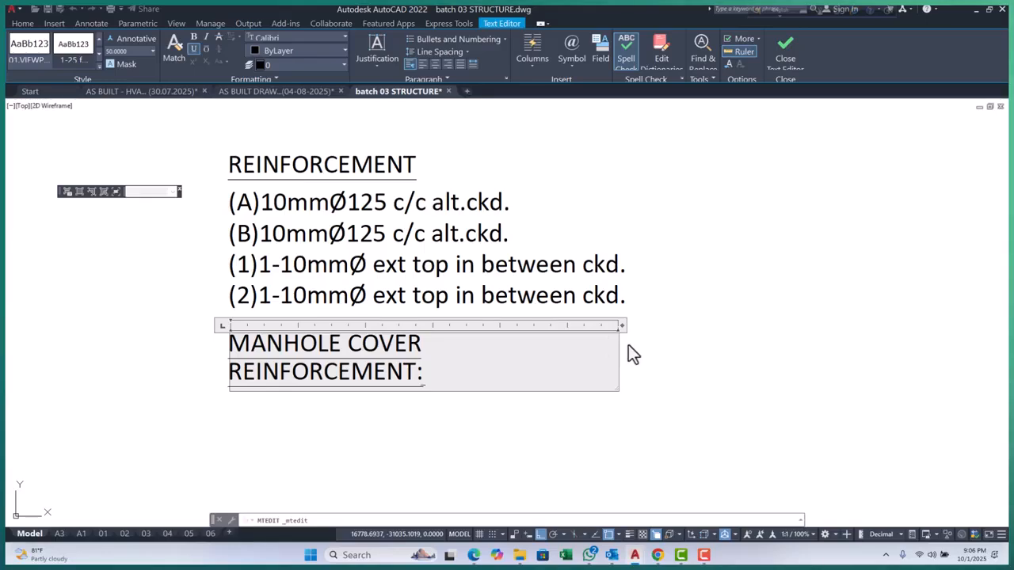
pyautogui.moveTo(622, 327); pyautogui.dragTo(675, 326)
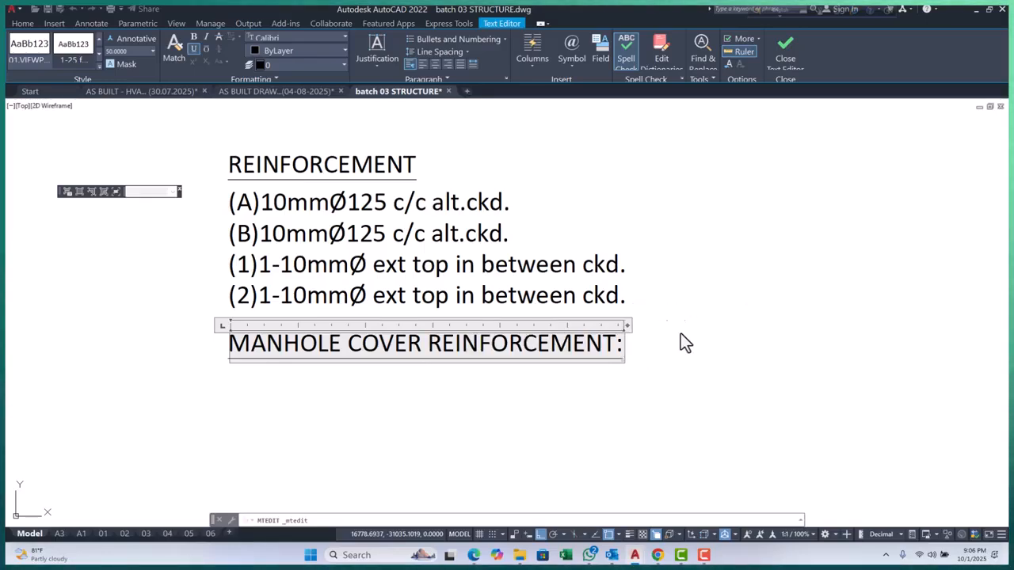
pyautogui.click(708, 346)
# Paste the copied manhole detail directly below the MANHOLE COVER REINFORCEMENT: heading
pyautogui.scroll(-8, 380, 351)
pyautogui.scroll(4, 254, 410)
pyautogui.scroll(-5, 250, 412)
pyautogui.scroll(8, 407, 301)
pyautogui.hotkey('ctrl', 'v')
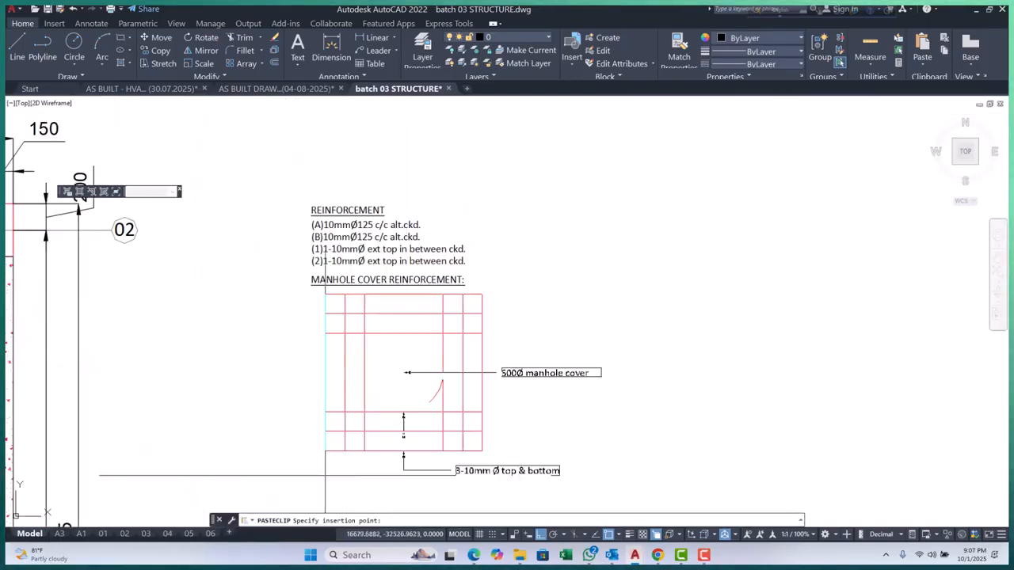
pyautogui.scroll(-2, 380, 253)
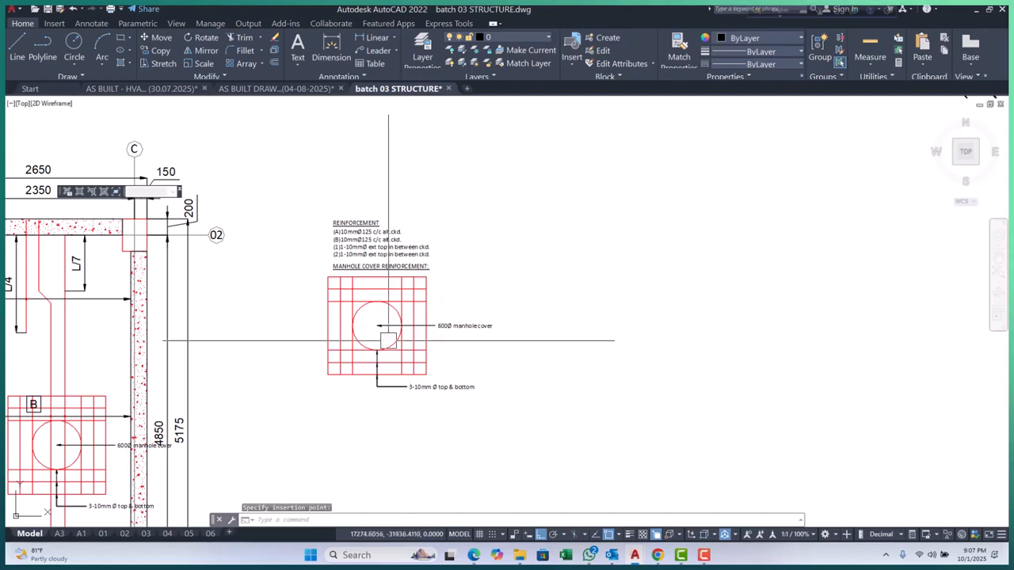
# Open the pasted manhole block for in-place editing, inspect its 600Ø manhole cover label, and save and close the block edit
pyautogui.scroll(4, 396, 317)
pyautogui.click(476, 288)
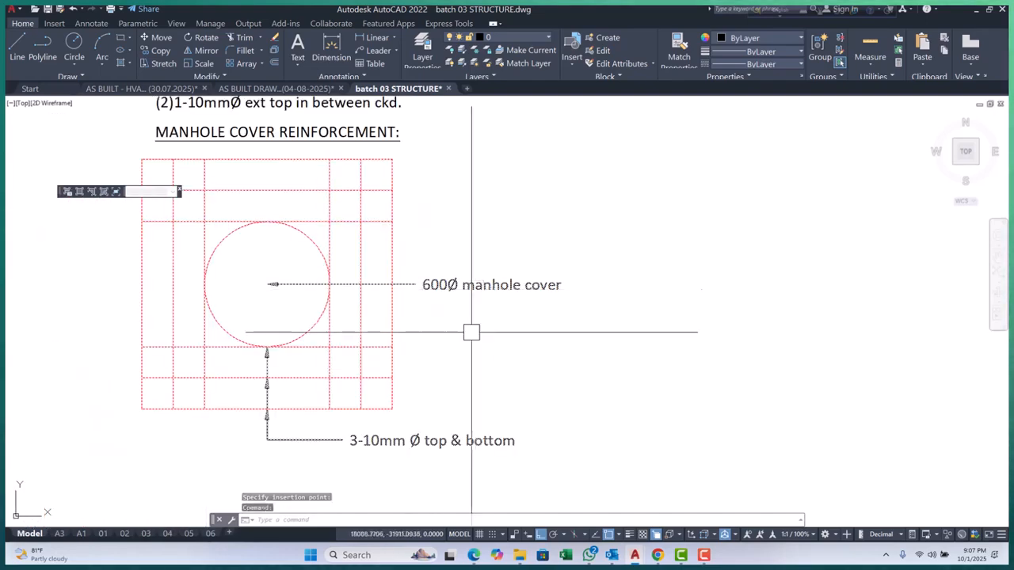
pyautogui.write('refedit')
pyautogui.press('Return')
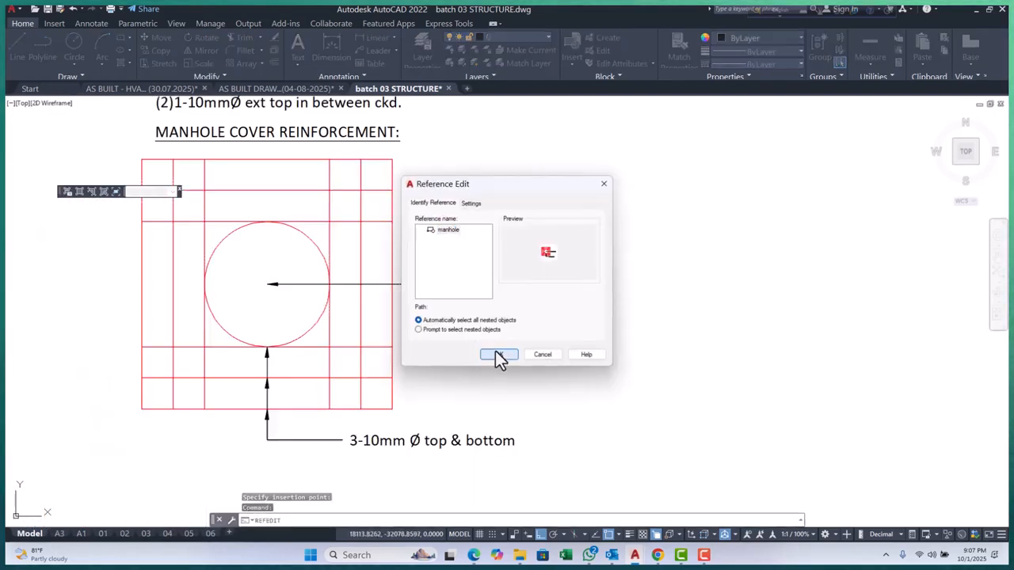
pyautogui.click(495, 352)
pyautogui.doubleClick(484, 285)
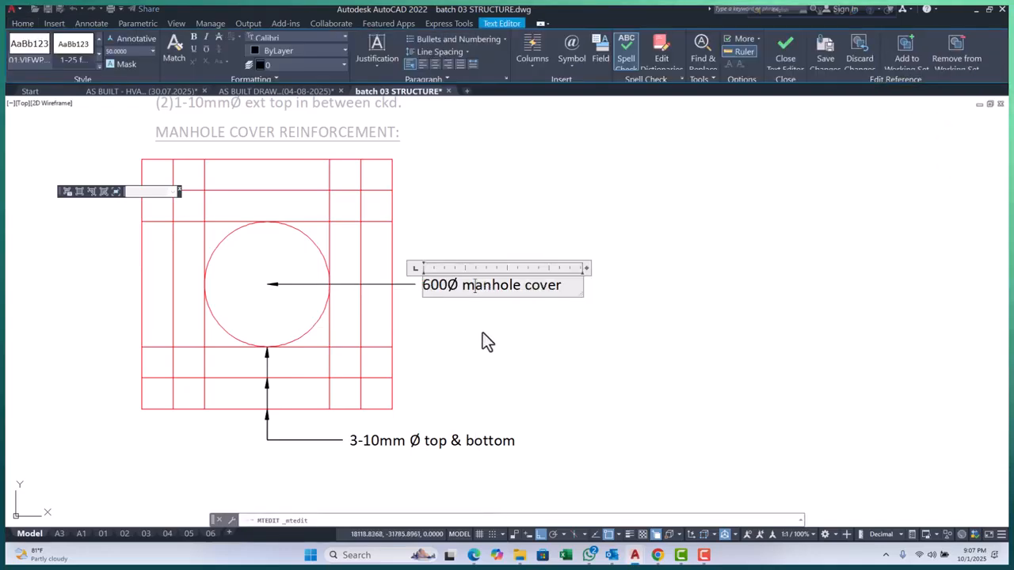
pyautogui.scroll(-4, 482, 329)
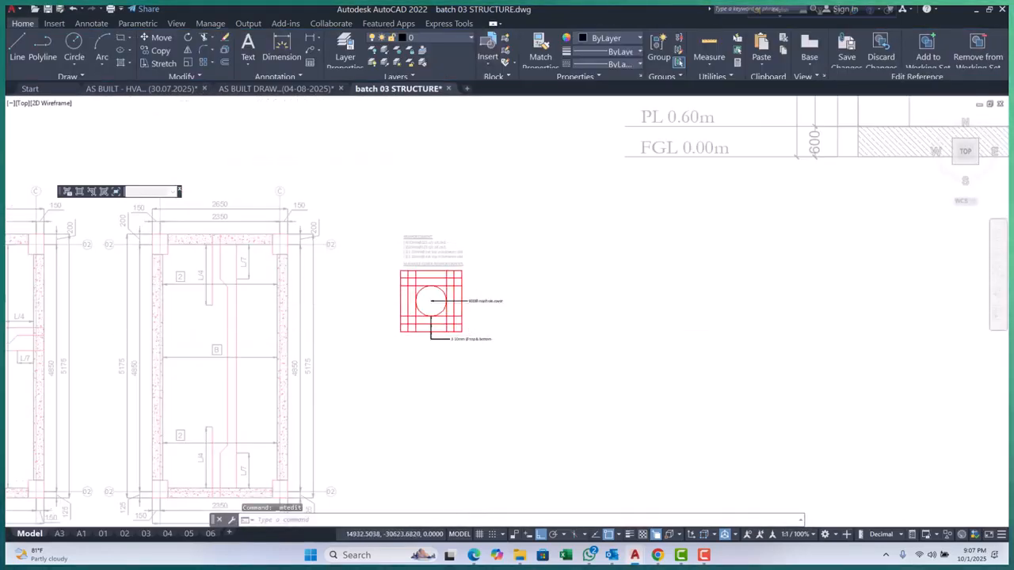
pyautogui.scroll(4, 320, 242)
pyautogui.scroll(-2, 320, 295)
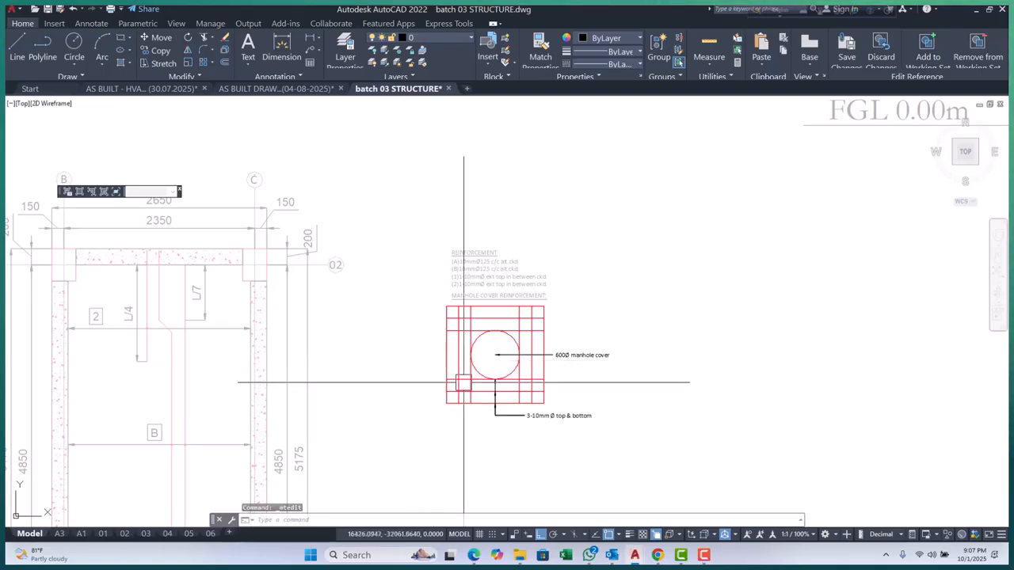
pyautogui.click(847, 53)
pyautogui.click(508, 317)
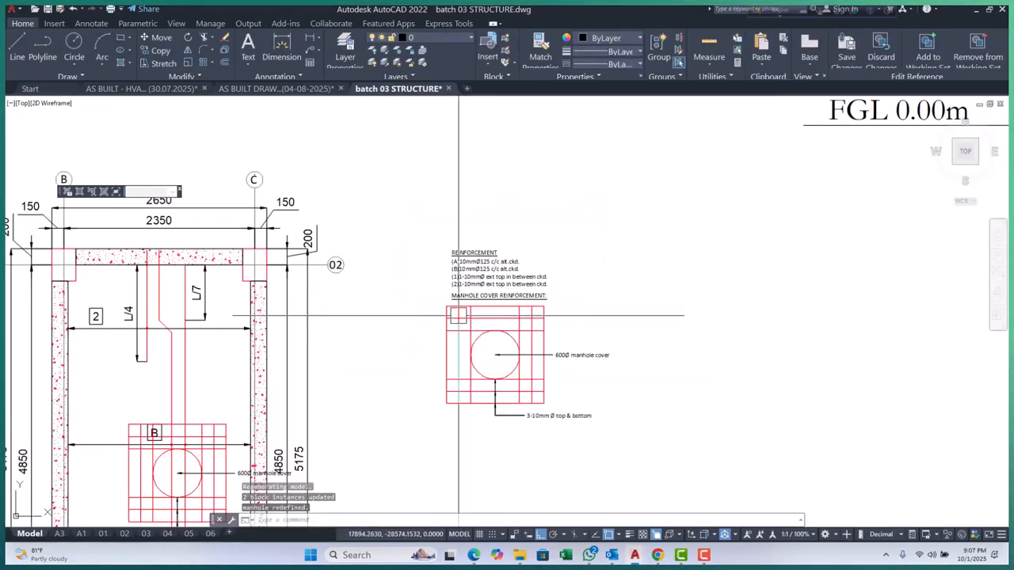
# In layout 06, shift the viewport contents so both slab plans and the manhole cover detail sit within the sheet border
pyautogui.scroll(-4, 514, 319)
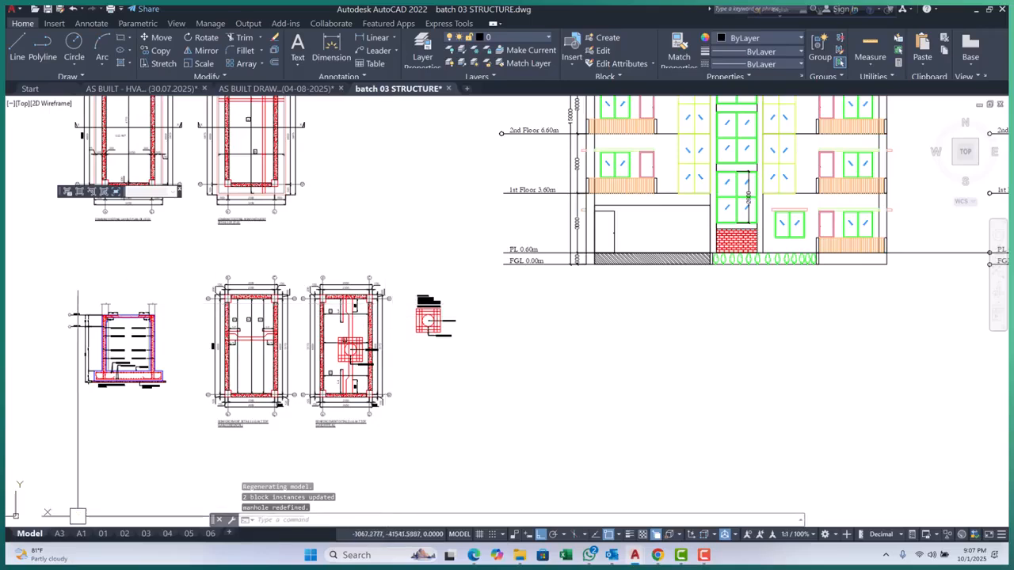
pyautogui.click(210, 533)
pyautogui.scroll(4, 378, 309)
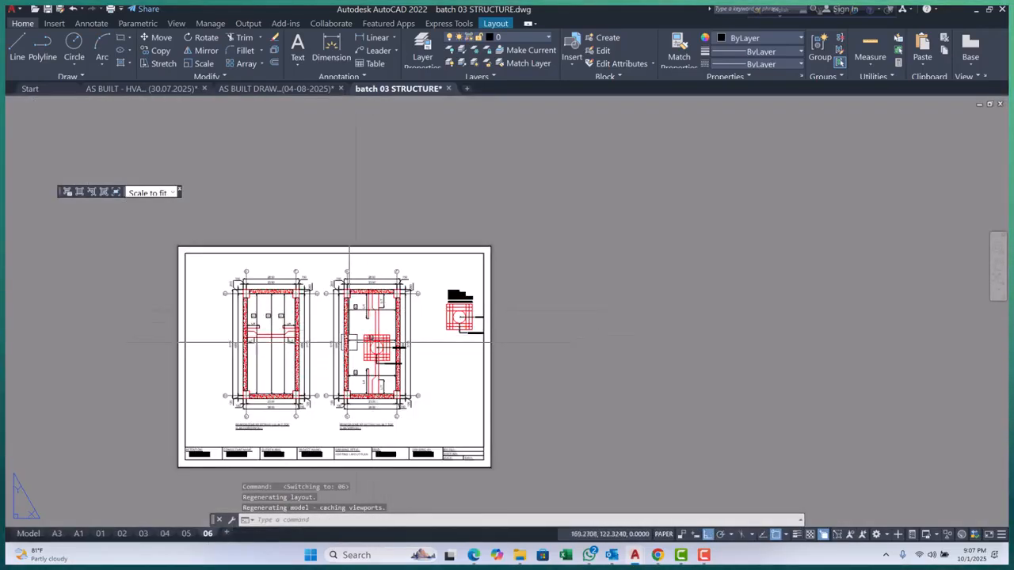
pyautogui.click(412, 341)
pyautogui.doubleClick(413, 343)
pyautogui.moveTo(419, 348); pyautogui.dragTo(392, 346, button='middle')
pyautogui.doubleClick(610, 402)
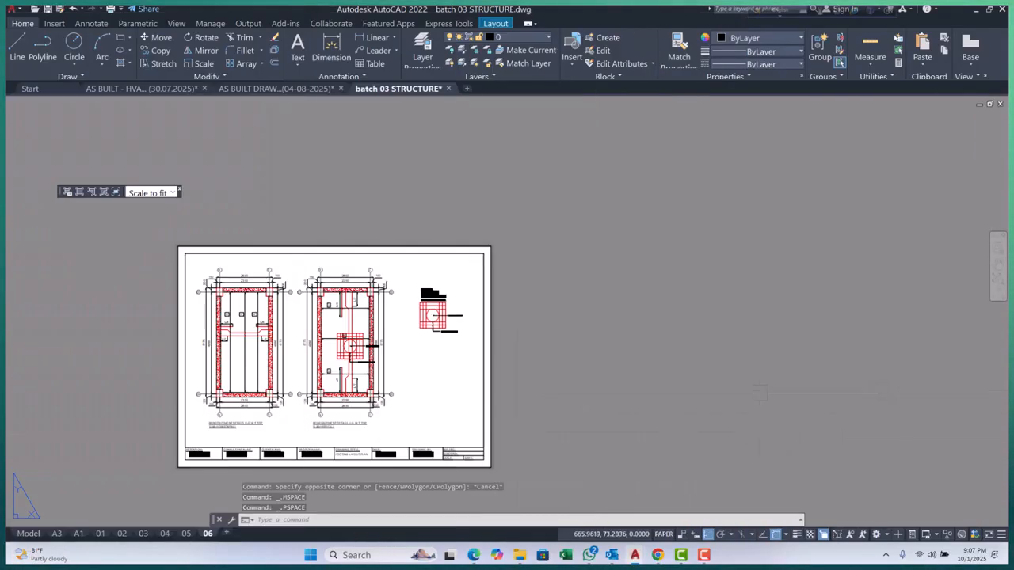
# Return to model space and check the text height of the horizontal top slab plan's title
pyautogui.click(28, 534)
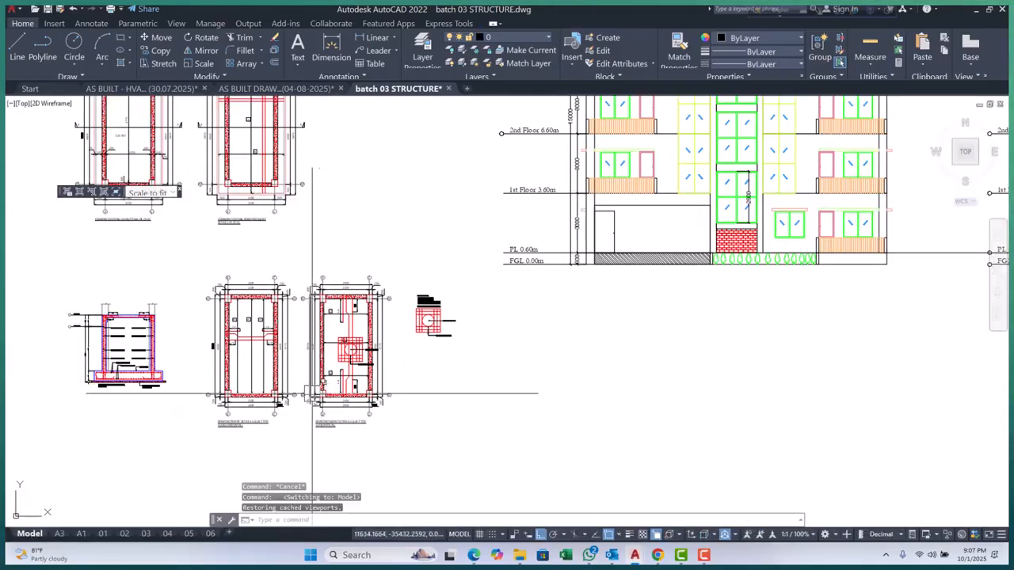
pyautogui.scroll(4, 205, 456)
pyautogui.doubleClick(204, 452)
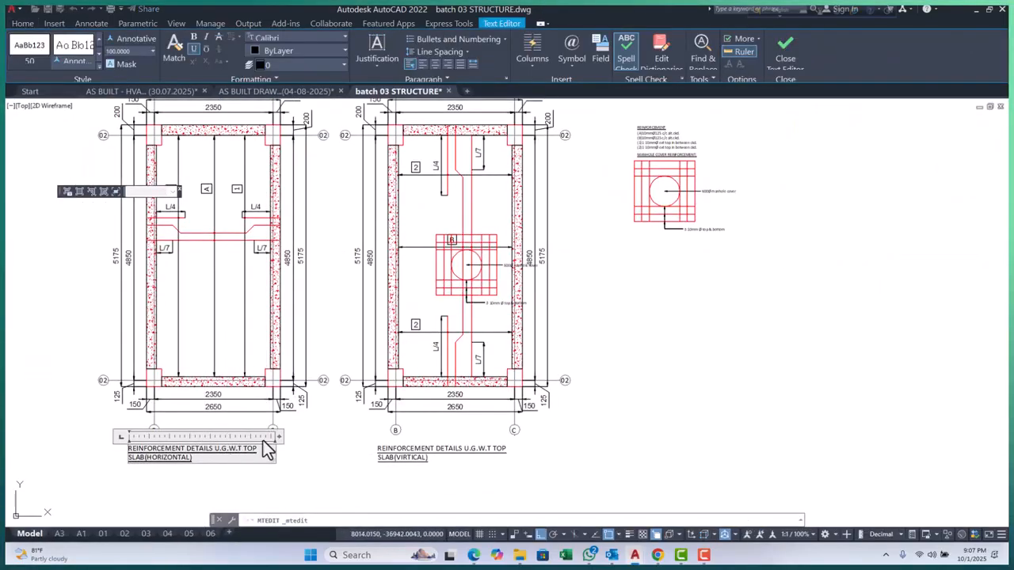
pyautogui.click(309, 437)
pyautogui.scroll(-2, 313, 435)
# Set the REINFORCEMENT heading's text height to 100 and widen its text box to fit
pyautogui.scroll(6, 464, 249)
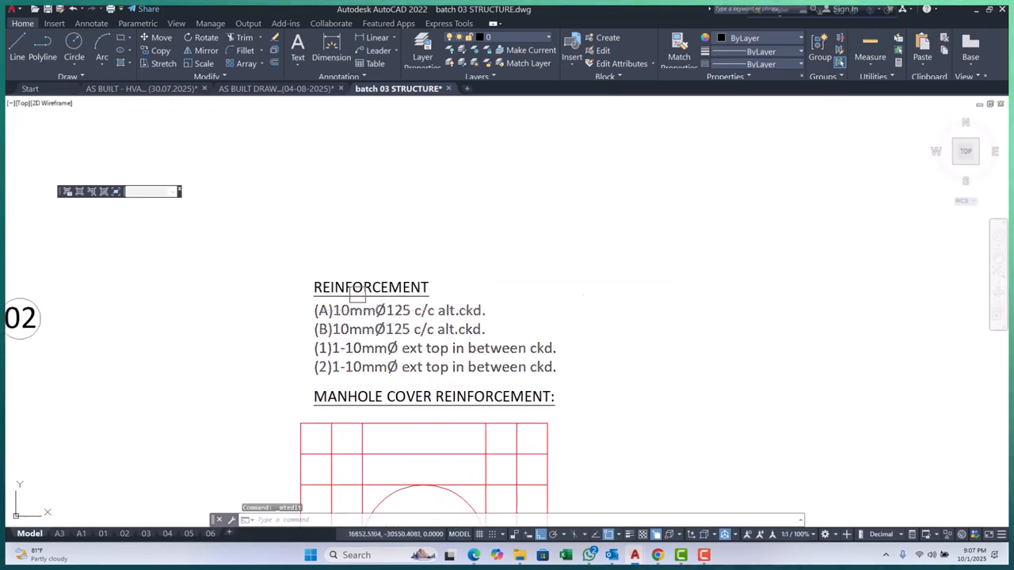
pyautogui.scroll(-3, 373, 313)
pyautogui.scroll(5, 382, 279)
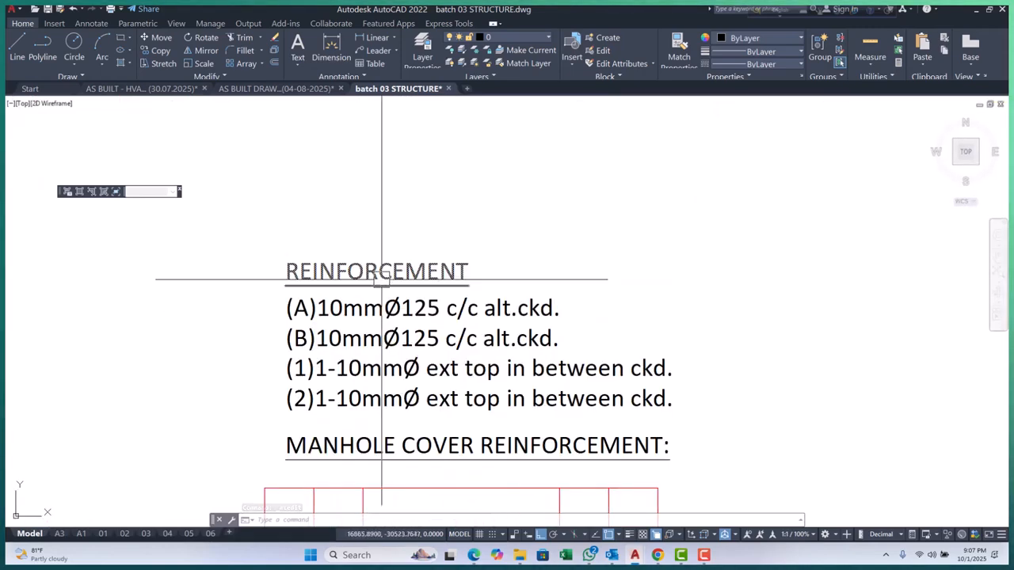
pyautogui.doubleClick(382, 278)
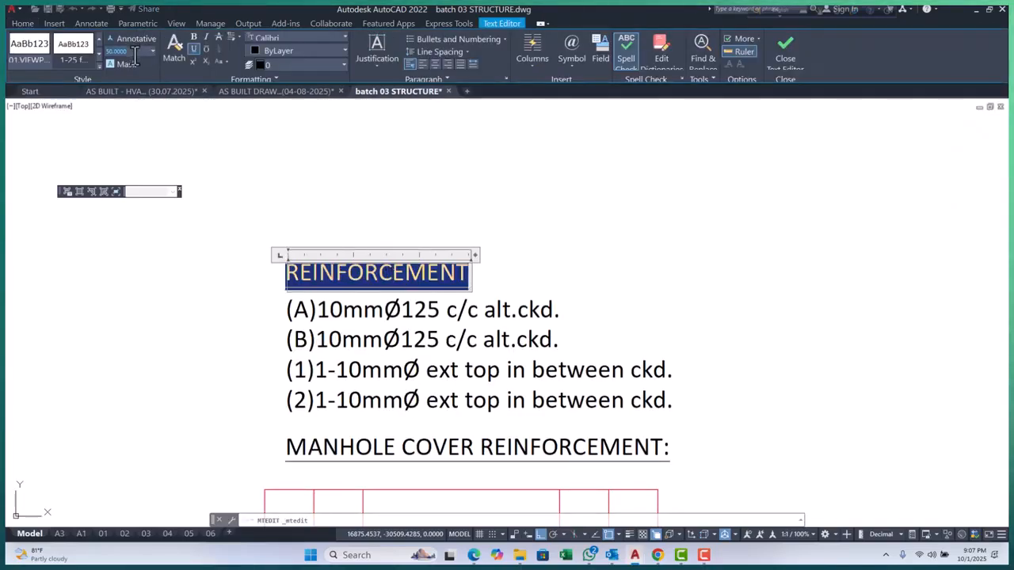
pyautogui.press('Return')
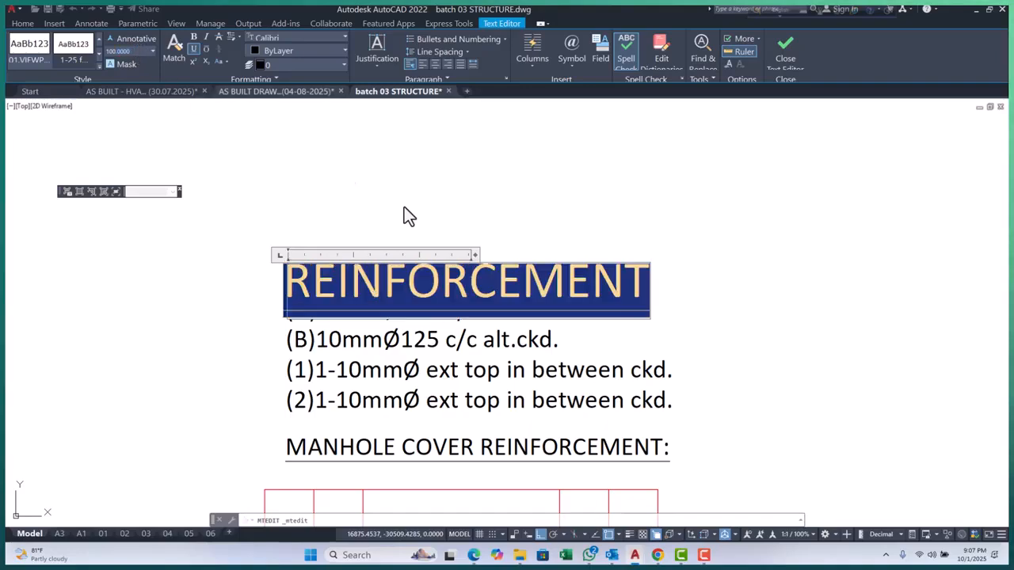
pyautogui.doubleClick(475, 255)
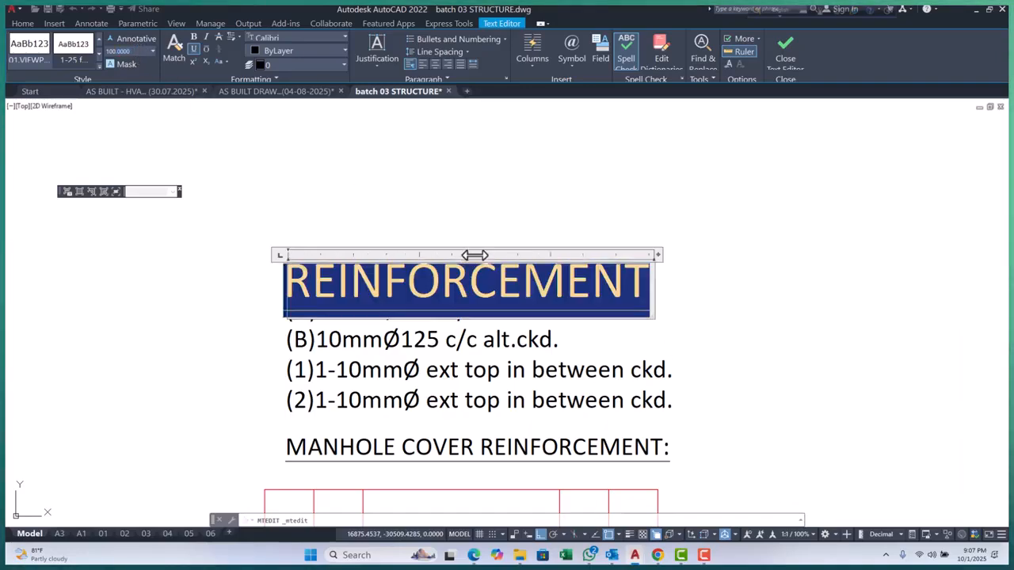
pyautogui.press('Escape')
pyautogui.press('Escape')
pyautogui.press('Escape')
pyautogui.scroll(-2, 534, 207)
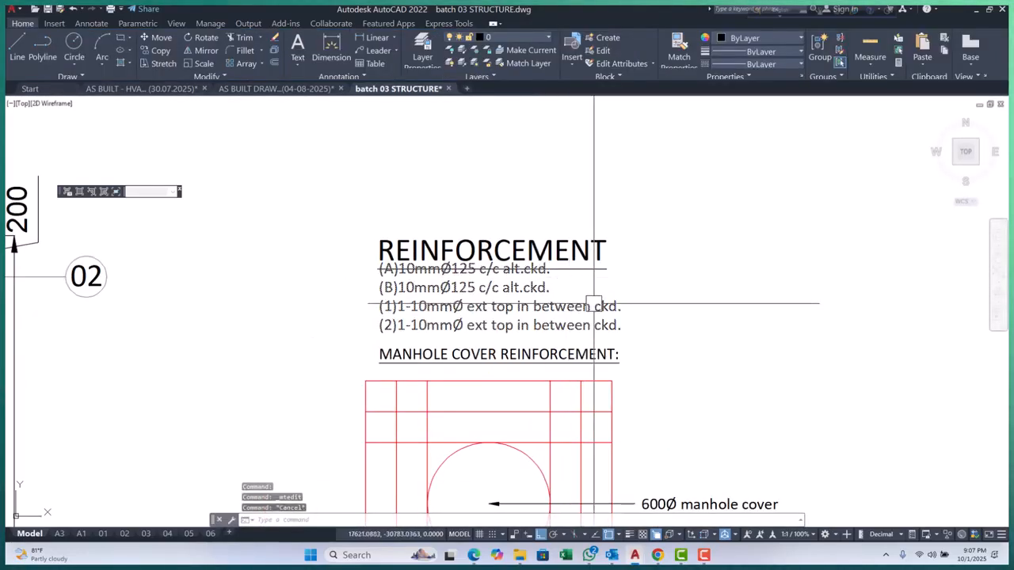
# Match the bar notes (A), (B), (1) and (2) to the REINFORCEMENT heading's text properties
pyautogui.write('ma')
pyautogui.press('space')
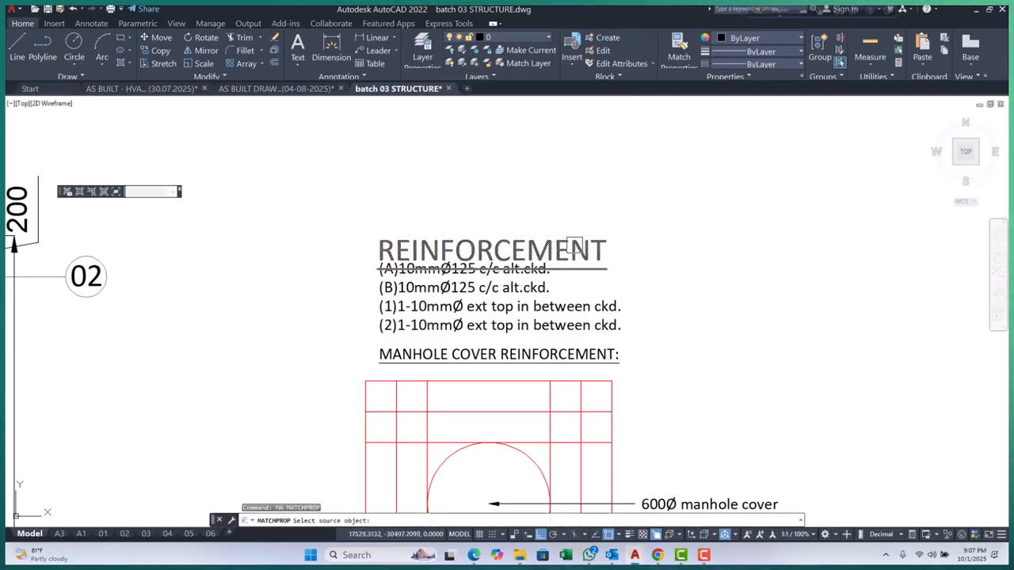
pyautogui.click(584, 248)
pyautogui.scroll(-5, 426, 242)
pyautogui.scroll(5, 492, 319)
pyautogui.press('Escape')
pyautogui.scroll(-4, 381, 327)
pyautogui.moveTo(387, 320); pyautogui.dragTo(388, 348, button='middle')
# Widen the bar notes' text box so that each note fits on a single line
pyautogui.doubleClick(400, 275)
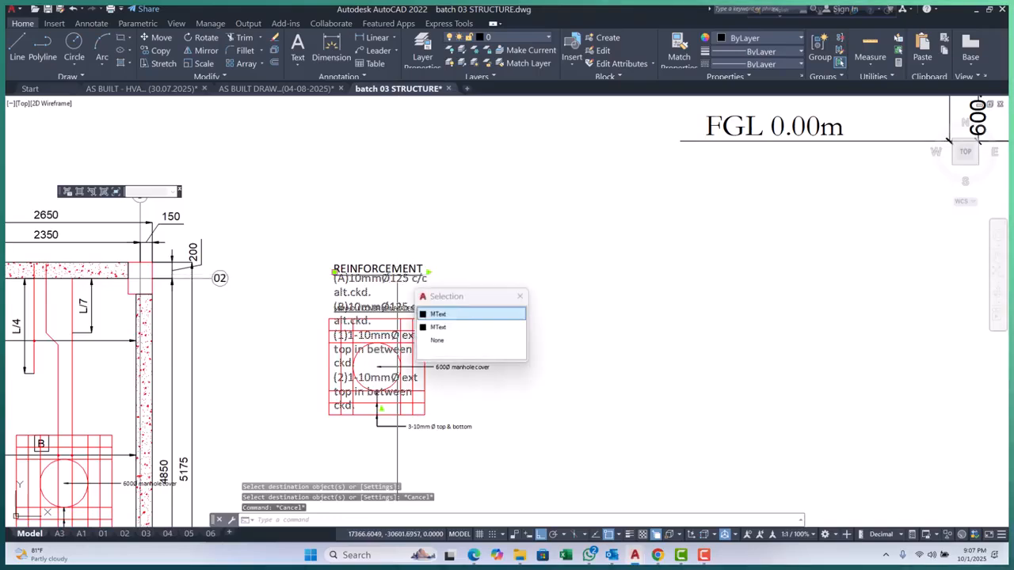
pyautogui.press('Escape')
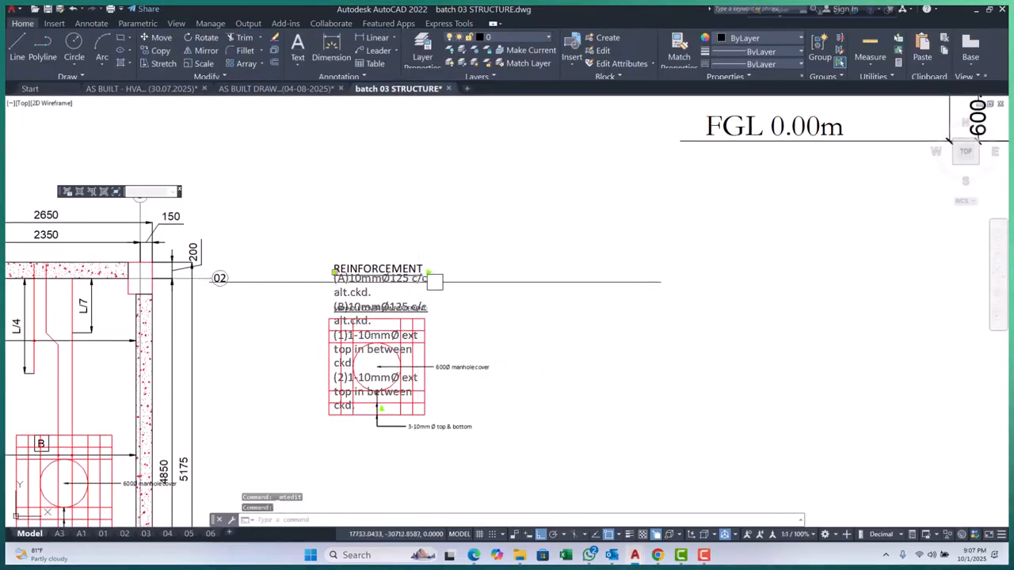
pyautogui.doubleClick(417, 283)
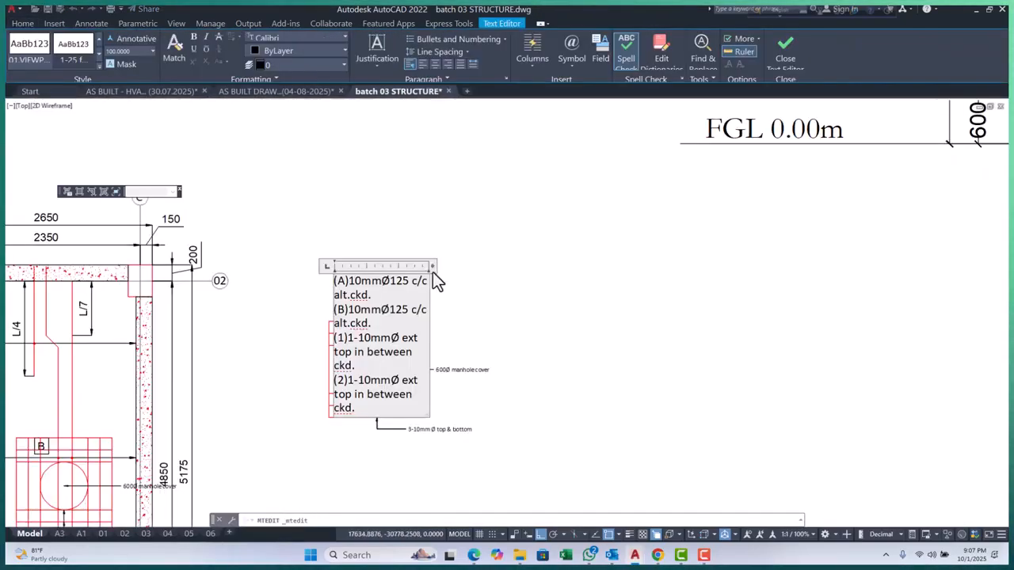
pyautogui.moveTo(433, 264); pyautogui.dragTo(679, 269)
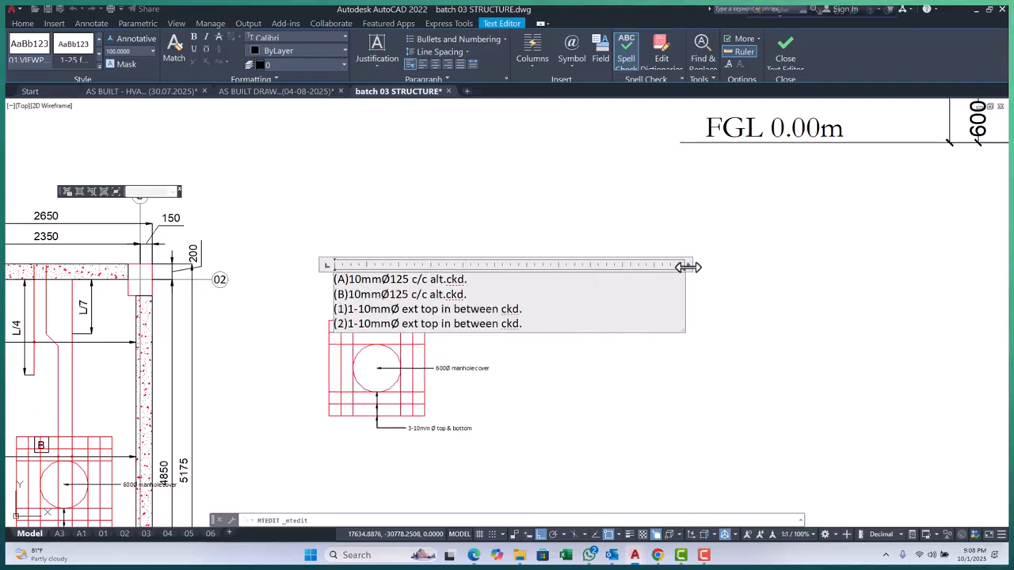
pyautogui.click(689, 282)
# Move the MANHOLE COVER REINFORCEMENT heading and the manhole detail down, clear of the enlarged bar notes
pyautogui.scroll(2, 327, 420)
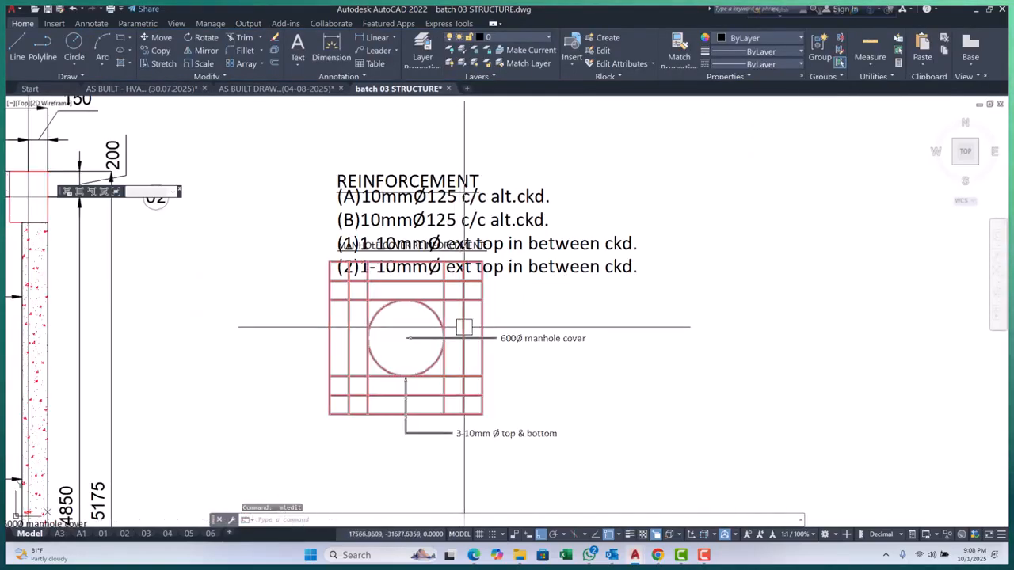
pyautogui.scroll(8, 433, 261)
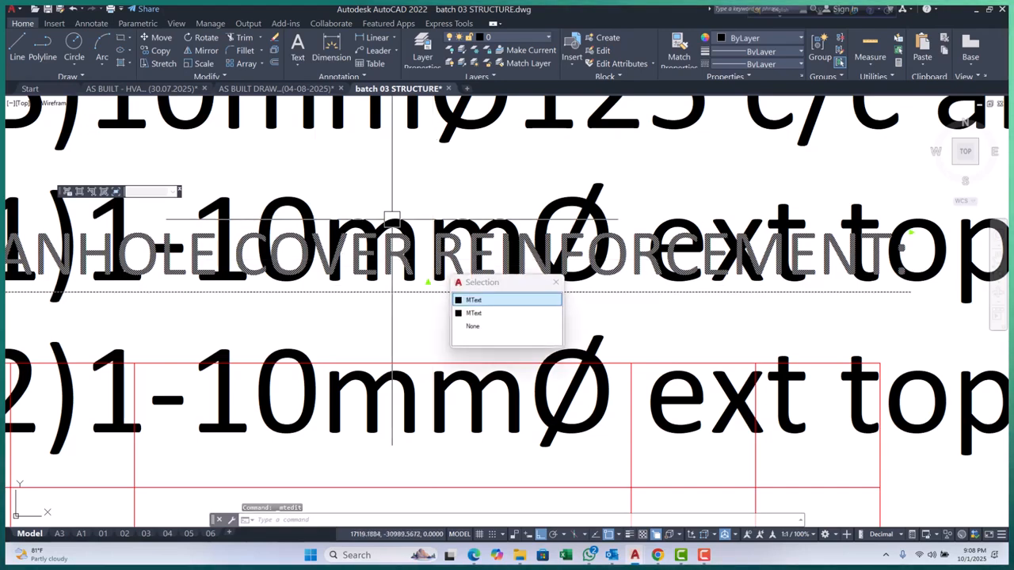
pyautogui.scroll(-7, 419, 252)
pyautogui.write('m')
pyautogui.press('space')
pyautogui.click(605, 339)
pyautogui.click(607, 389)
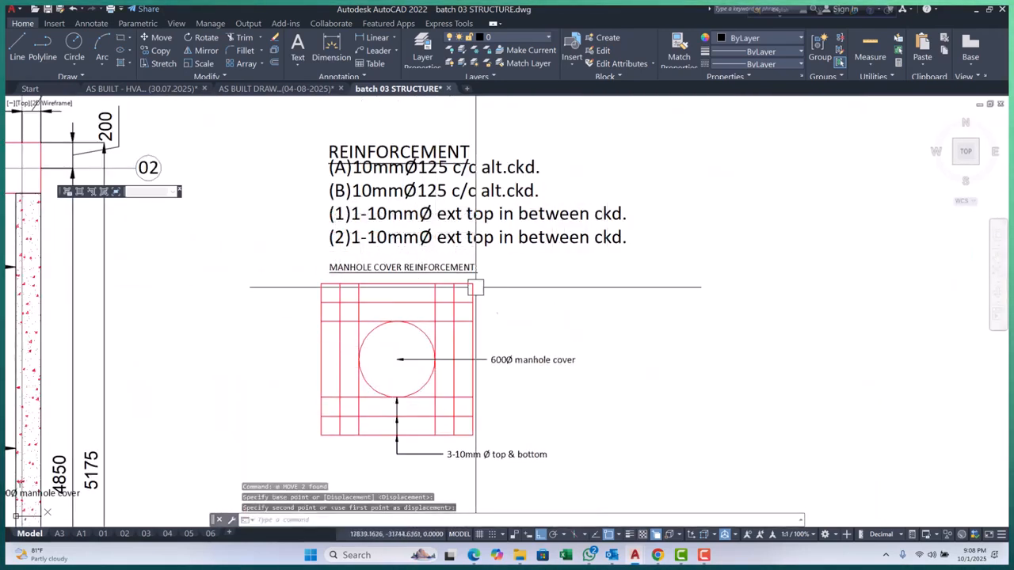
# Match the MANHOLE COVER REINFORCEMENT heading to the text properties of the bar notes
pyautogui.scroll(2, 488, 306)
pyautogui.write('ma')
pyautogui.press('space')
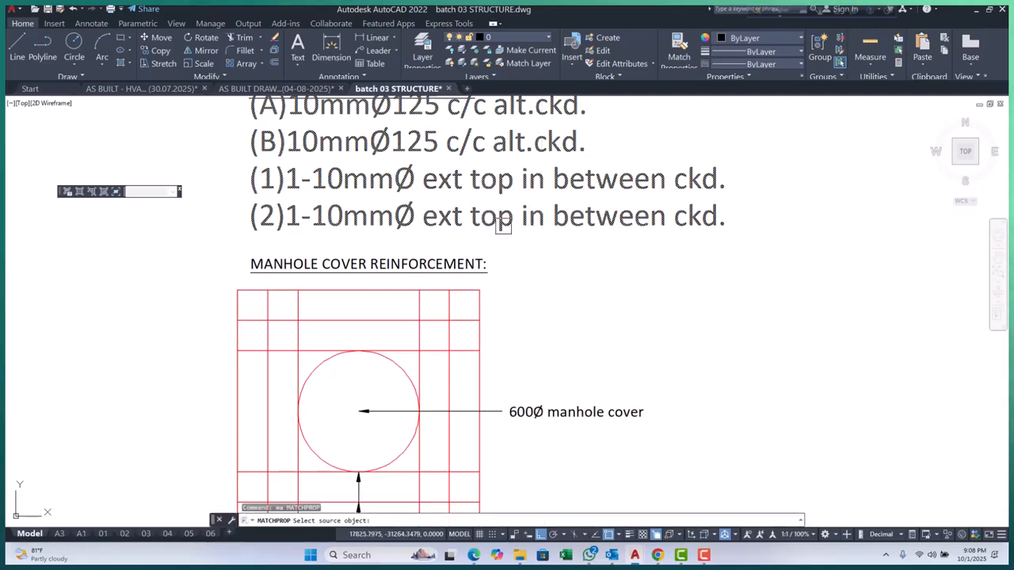
pyautogui.click(499, 224)
pyautogui.click(419, 258)
pyautogui.press('Escape')
# Widen the MANHOLE COVER REINFORCEMENT heading's text box so it fits on one line
pyautogui.scroll(-2, 390, 252)
pyautogui.doubleClick(405, 267)
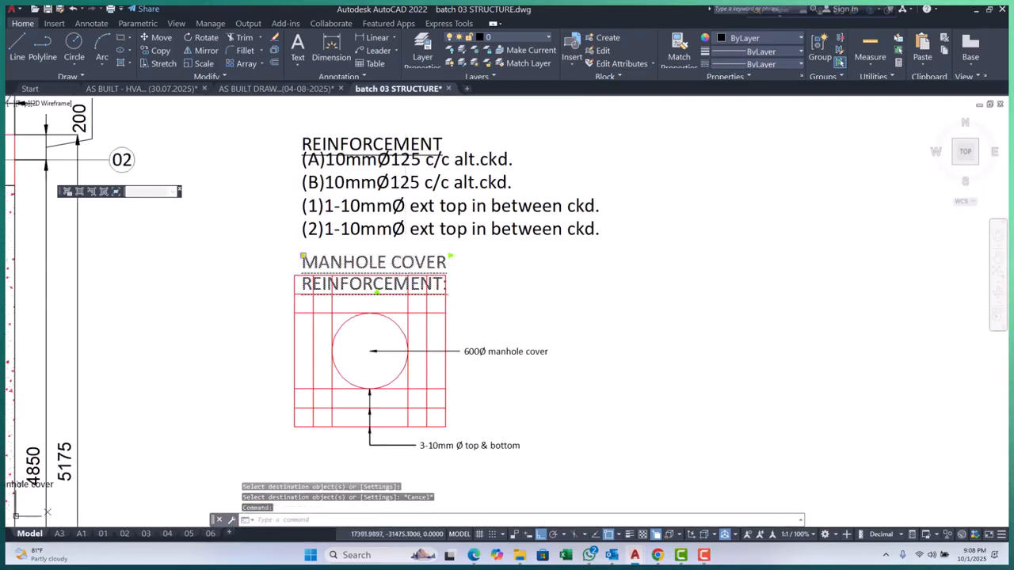
pyautogui.moveTo(454, 250); pyautogui.dragTo(636, 249)
pyautogui.click(665, 279)
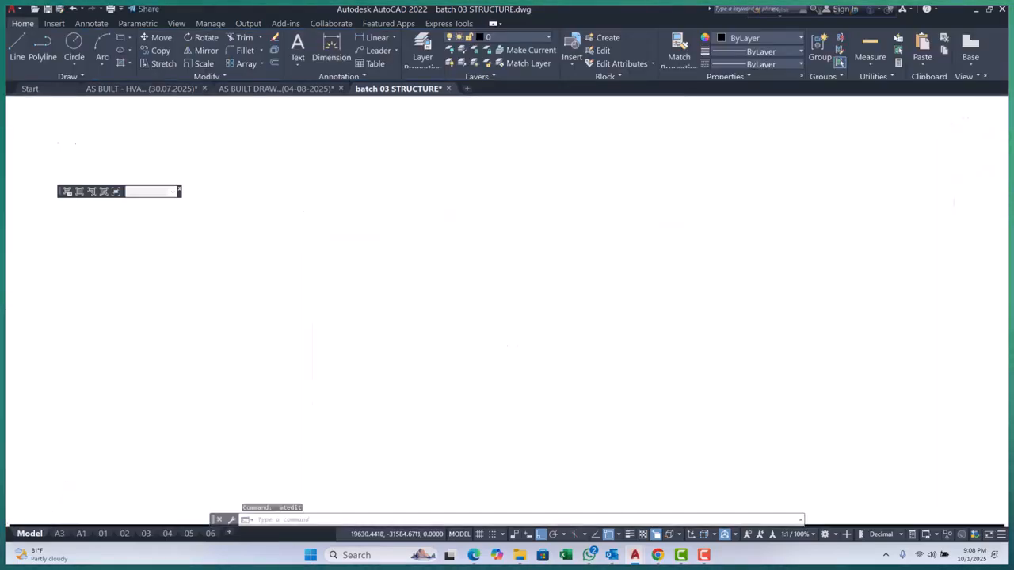
# Edit the manhole block in place, setting the 600Ø manhole cover label's text height to 100 and widening its text box
pyautogui.scroll(2, 435, 317)
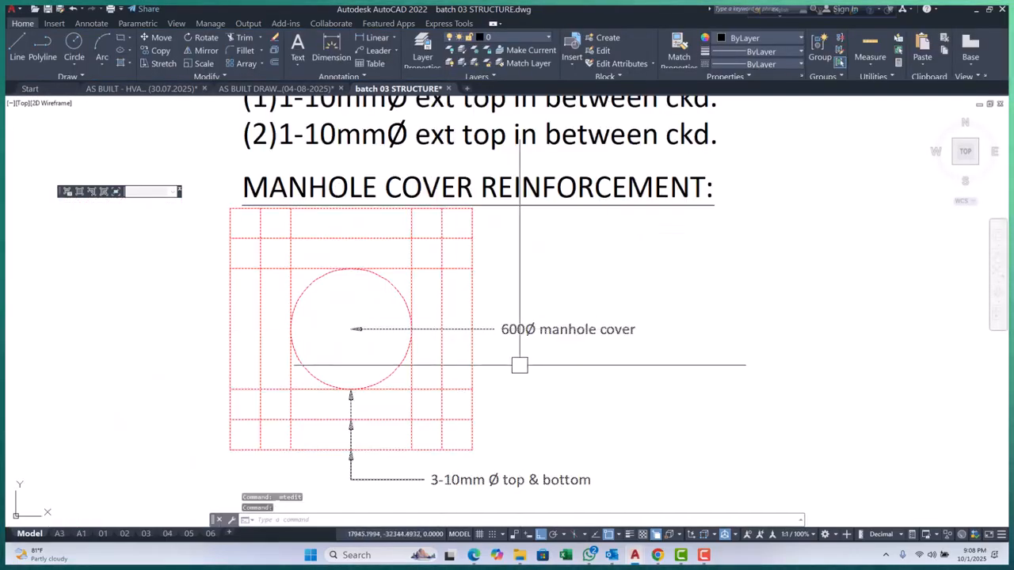
pyautogui.doubleClick(519, 365)
pyautogui.click(500, 355)
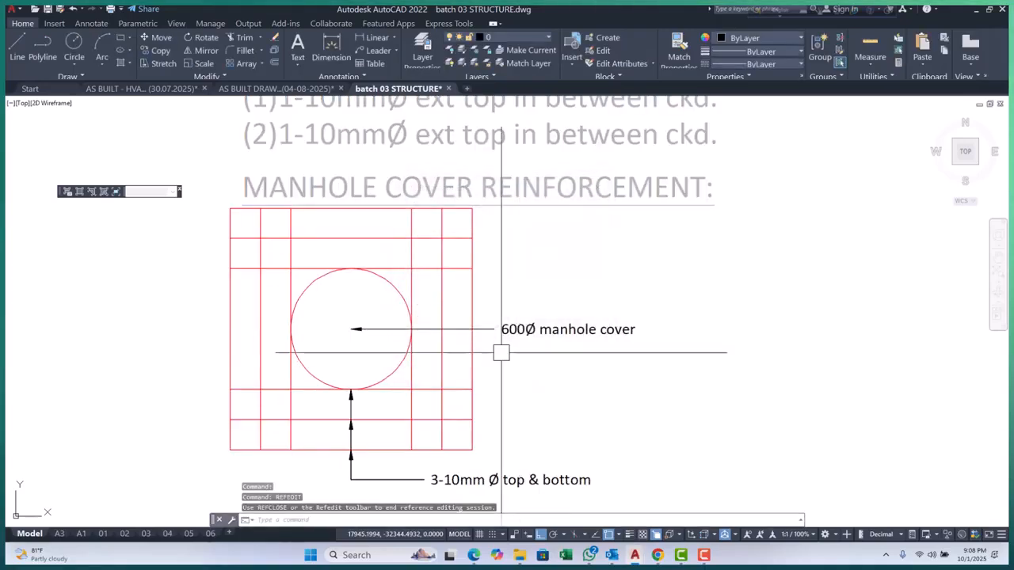
pyautogui.moveTo(499, 351); pyautogui.dragTo(475, 354, button='middle')
pyautogui.doubleClick(544, 332)
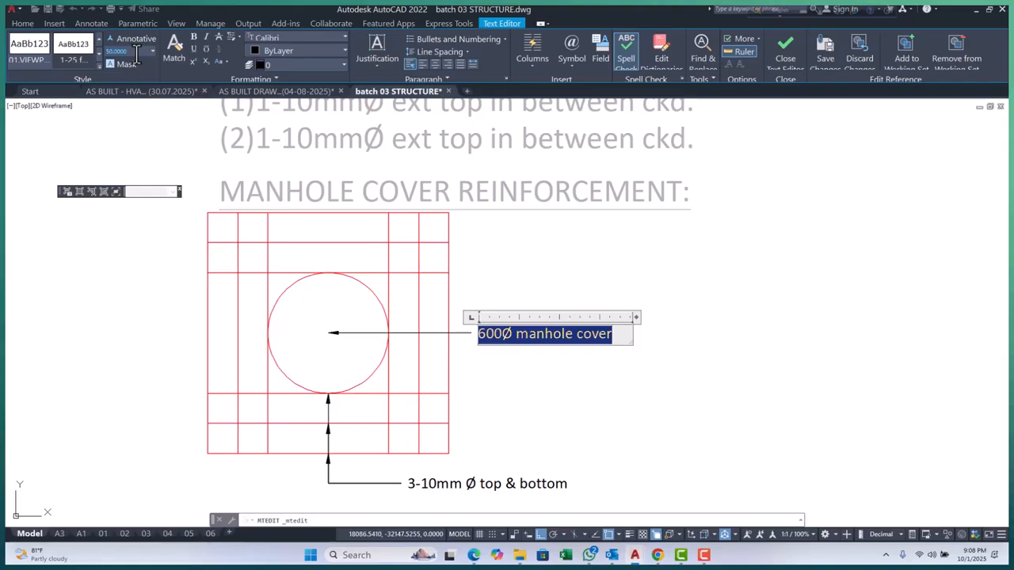
pyautogui.press('Return')
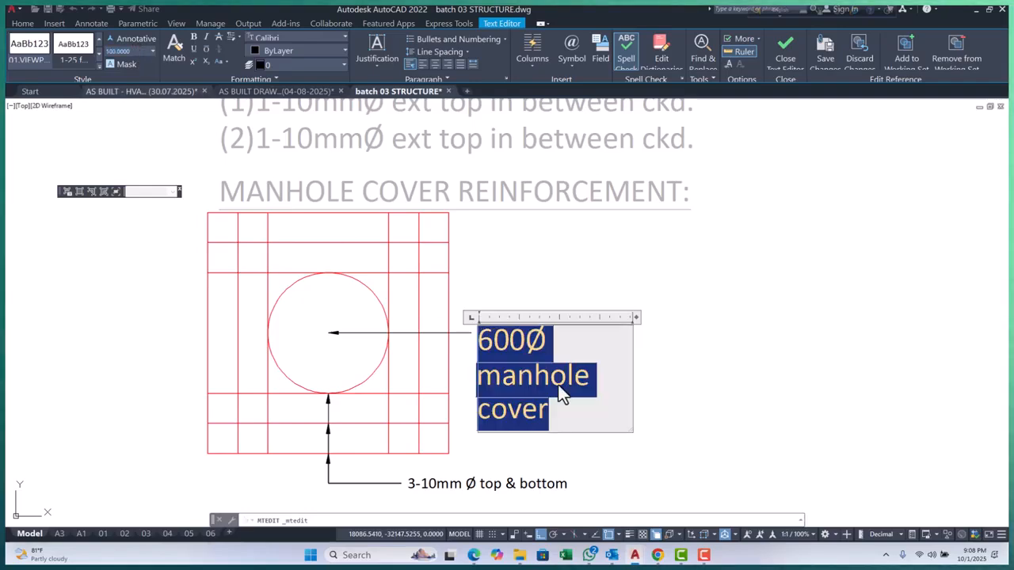
pyautogui.moveTo(636, 319); pyautogui.dragTo(714, 321)
pyautogui.click(763, 356)
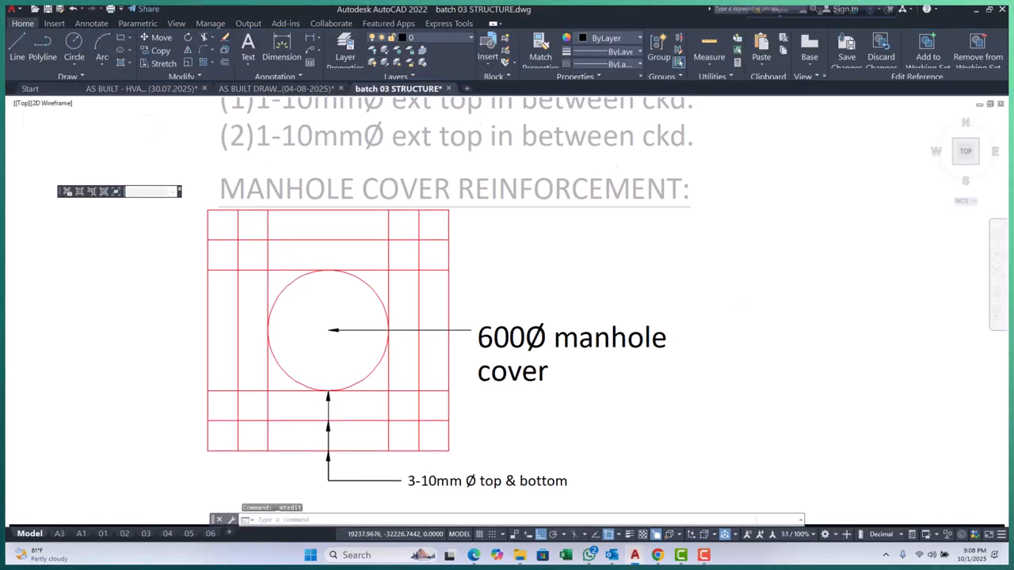
# Match the 3-10mm Ø top & bottom label to the 600Ø manhole cover label's text properties
pyautogui.write('ma')
pyautogui.press('Return')
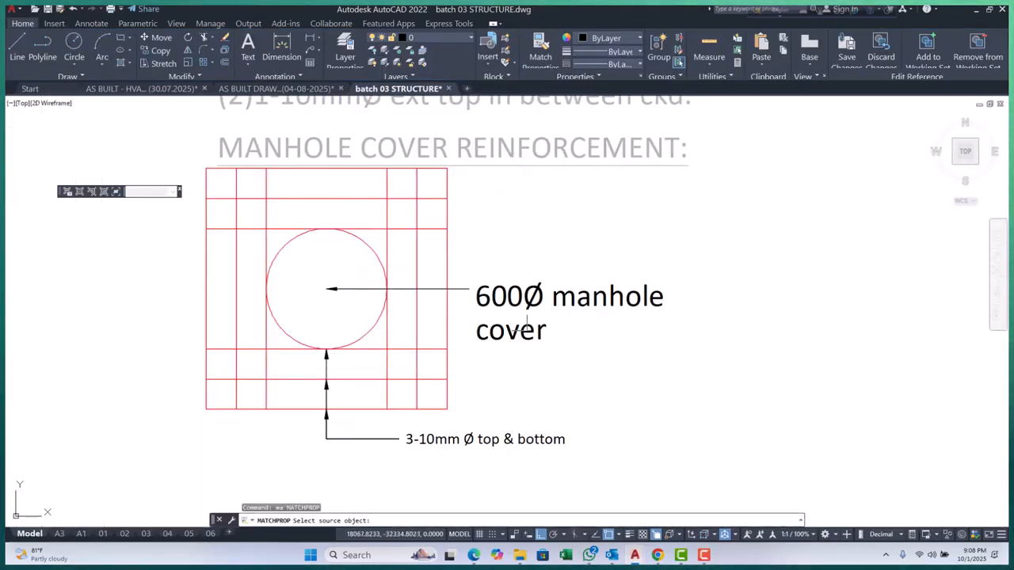
pyautogui.click(554, 301)
pyautogui.click(487, 438)
pyautogui.press('Escape')
pyautogui.scroll(-3, 499, 383)
pyautogui.scroll(4, 499, 384)
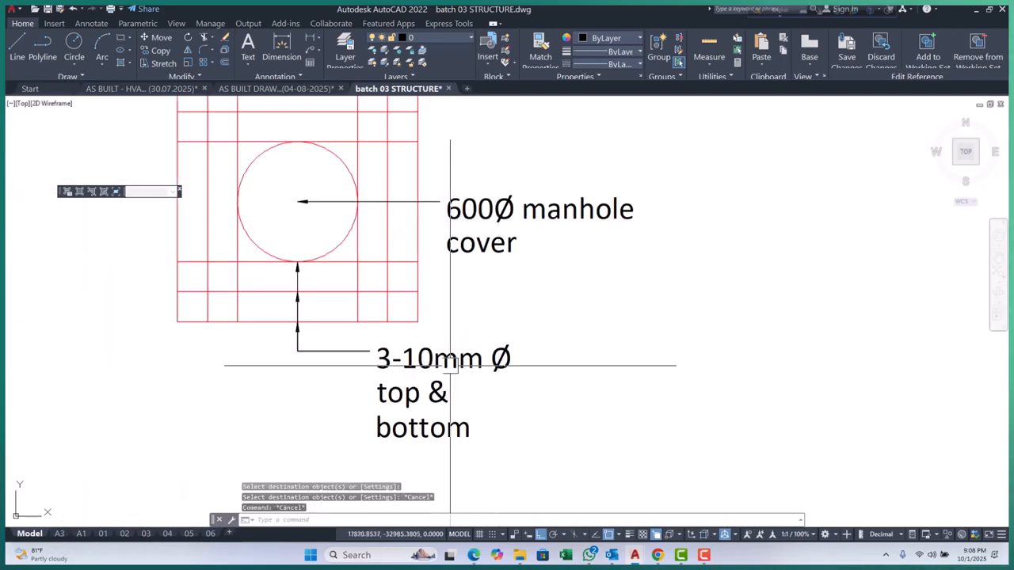
# Widen the 3-10mm Ø top & bottom label's text box to fit one line and move the label level with its leader
pyautogui.doubleClick(507, 361)
pyautogui.moveTo(540, 339); pyautogui.dragTo(736, 341)
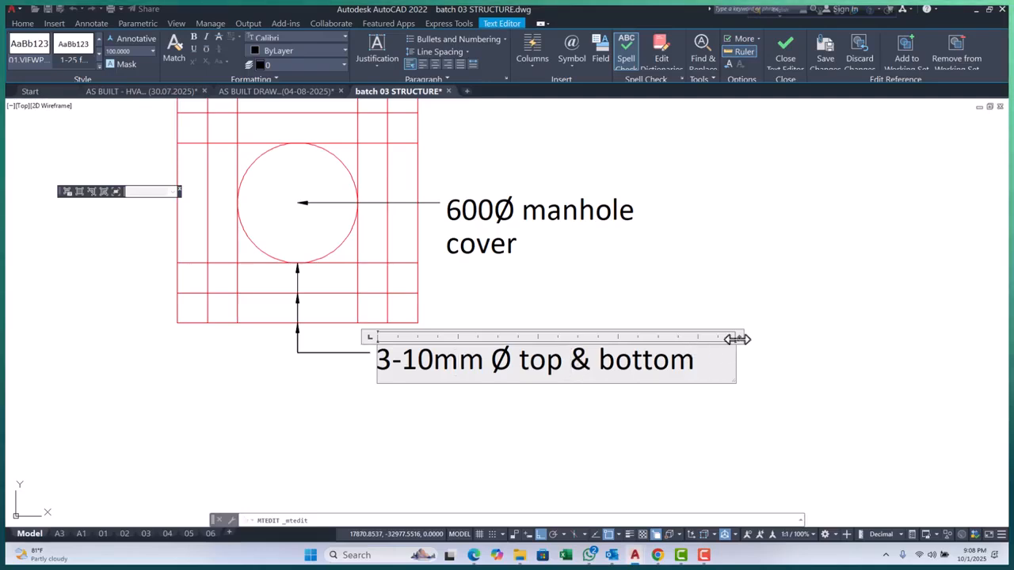
pyautogui.click(773, 364)
pyautogui.scroll(-2, 568, 351)
pyautogui.scroll(4, 479, 366)
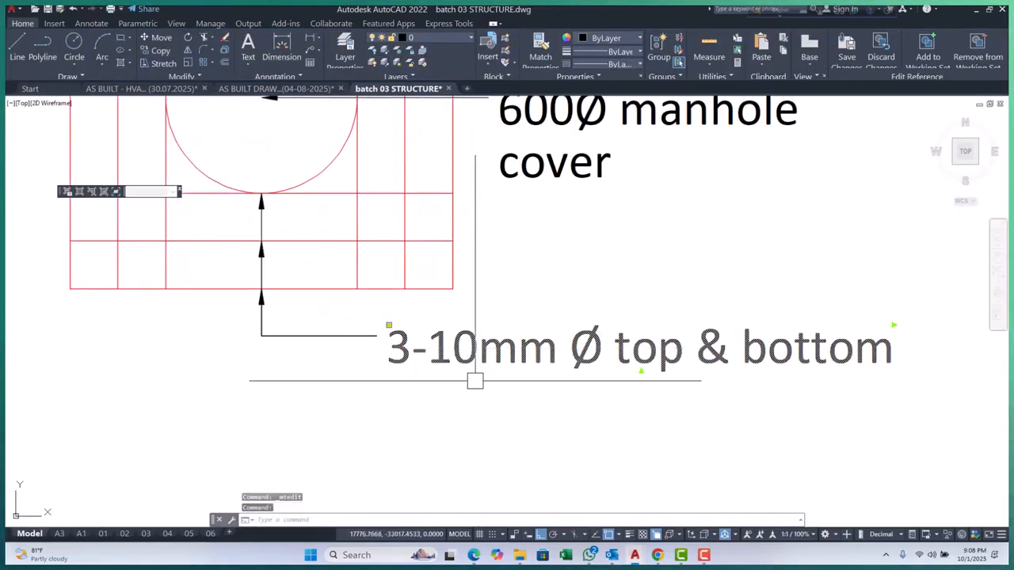
pyautogui.write('m')
pyautogui.press('Return')
pyautogui.click(507, 428)
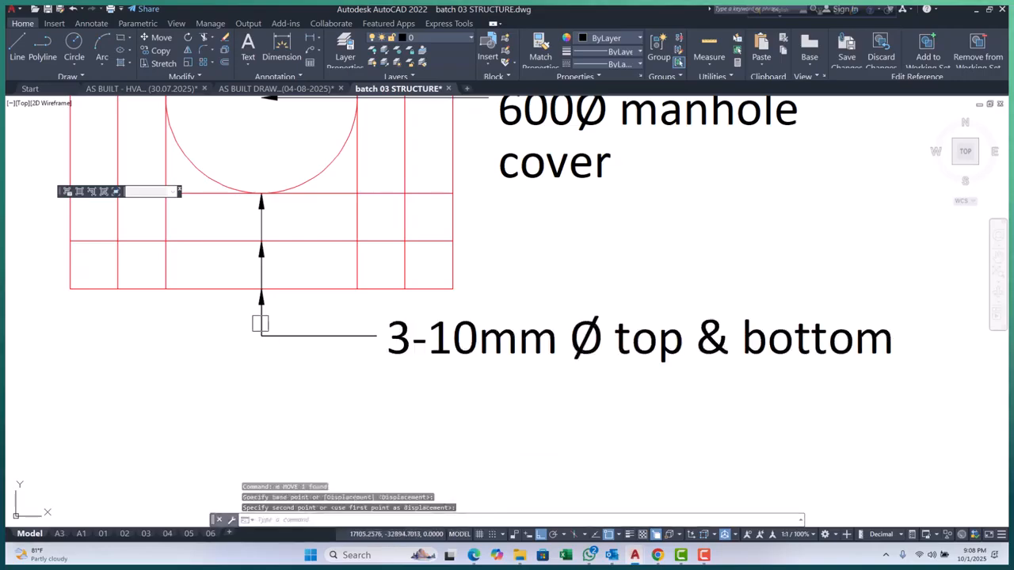
# Set the dimension style of the manhole detail's four leaders to 1-50
pyautogui.scroll(4, 283, 311)
pyautogui.click(301, 278)
pyautogui.click(183, 348)
pyautogui.scroll(-6, 291, 381)
pyautogui.scroll(4, 395, 240)
pyautogui.click(387, 196)
pyautogui.click(369, 225)
pyautogui.write('mo')
pyautogui.press('Return')
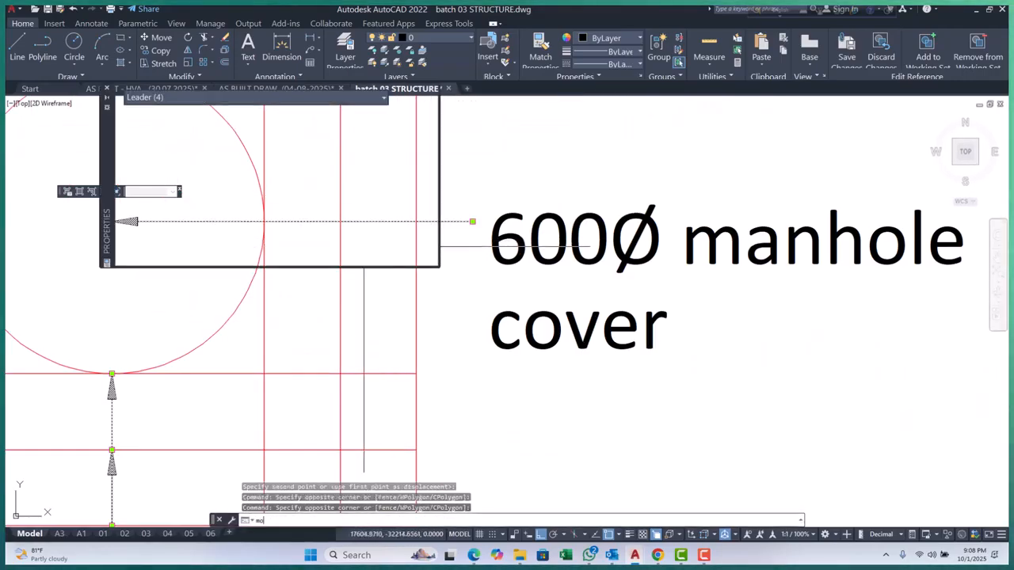
pyautogui.scroll(-3, 262, 229)
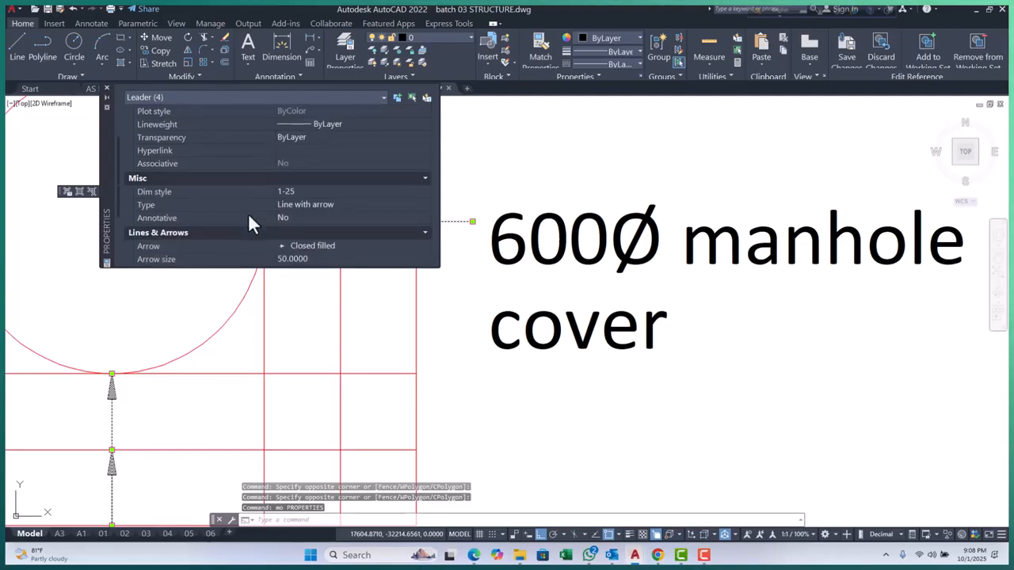
pyautogui.click(356, 193)
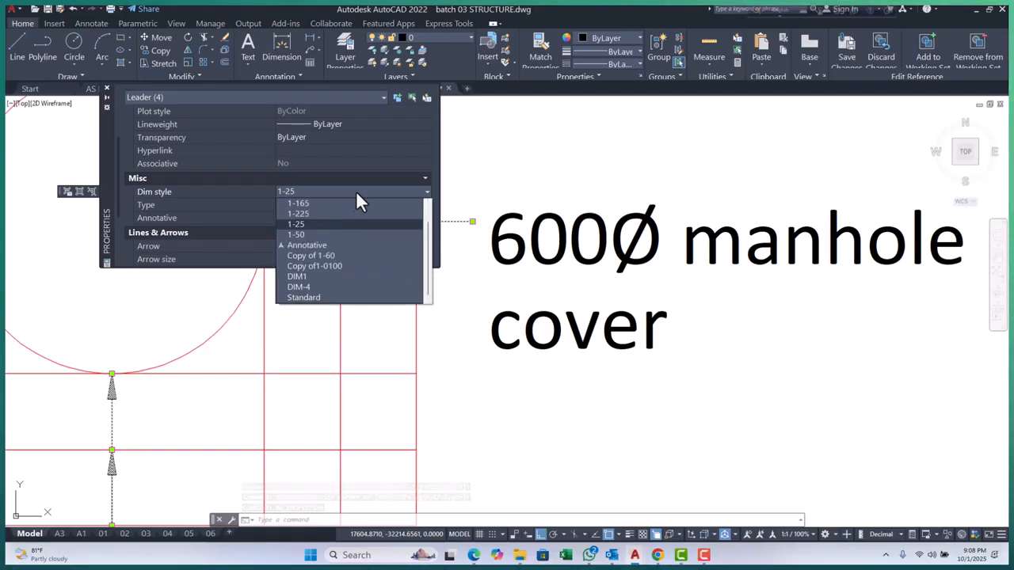
pyautogui.click(313, 235)
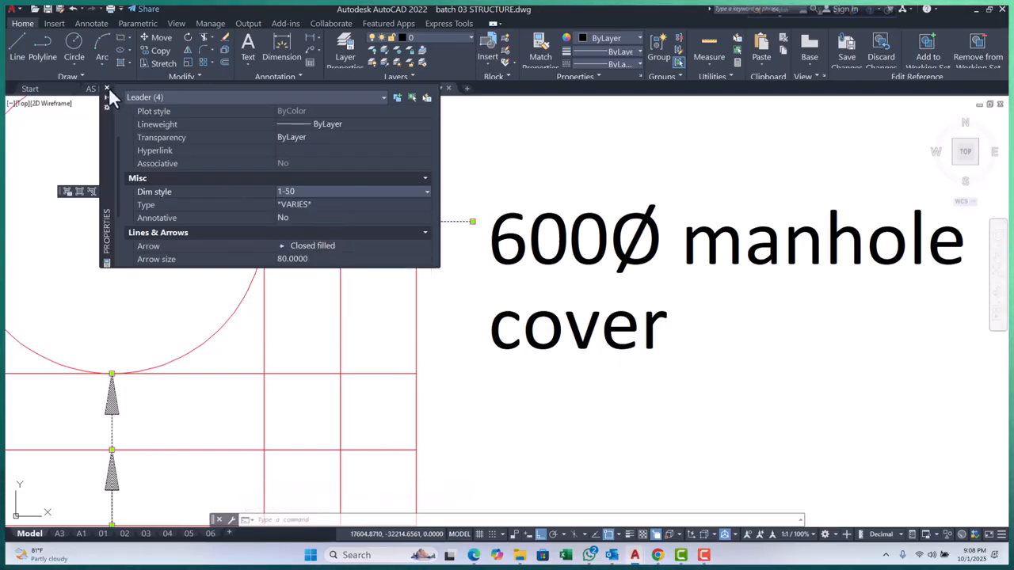
pyautogui.click(107, 88)
pyautogui.press('Escape')
pyautogui.moveTo(658, 554)
pyautogui.click(622, 504)
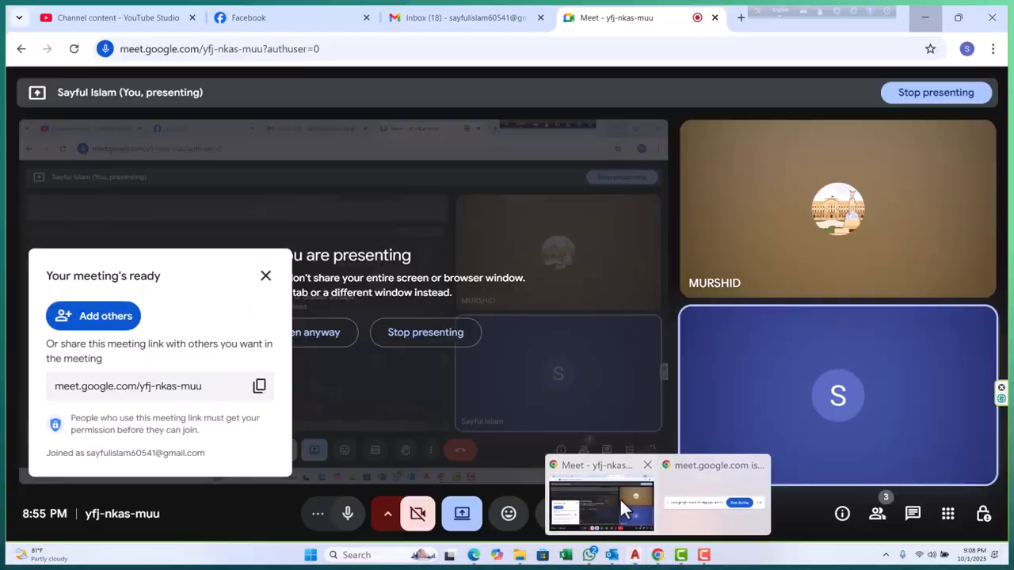
pyautogui.click(932, 14)
# Save the in-place edits back to the manhole block and confirm the reference changes
pyautogui.scroll(-10, 484, 322)
pyautogui.scroll(4, 449, 341)
pyautogui.scroll(-4, 437, 369)
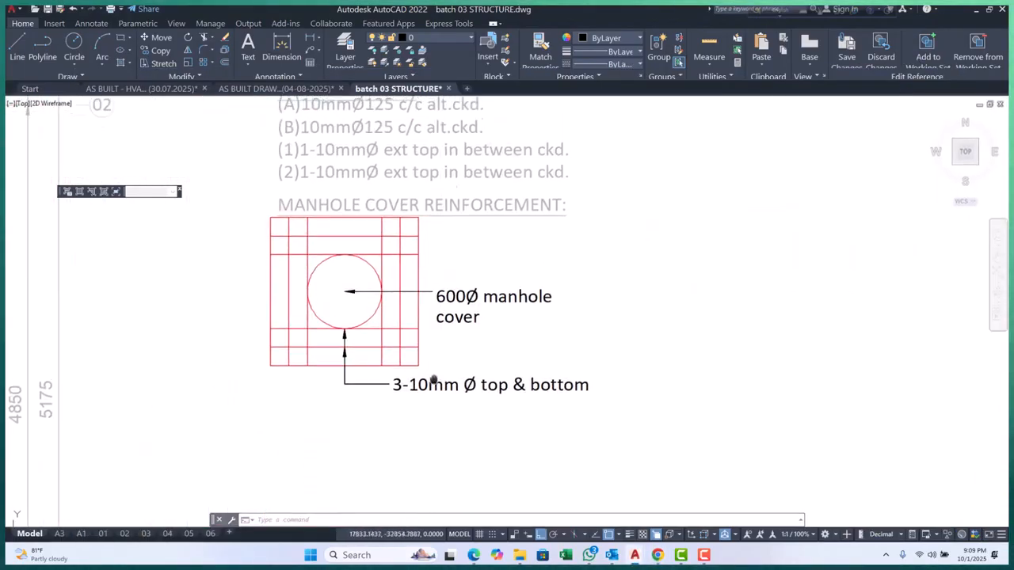
pyautogui.click(845, 53)
pyautogui.click(506, 318)
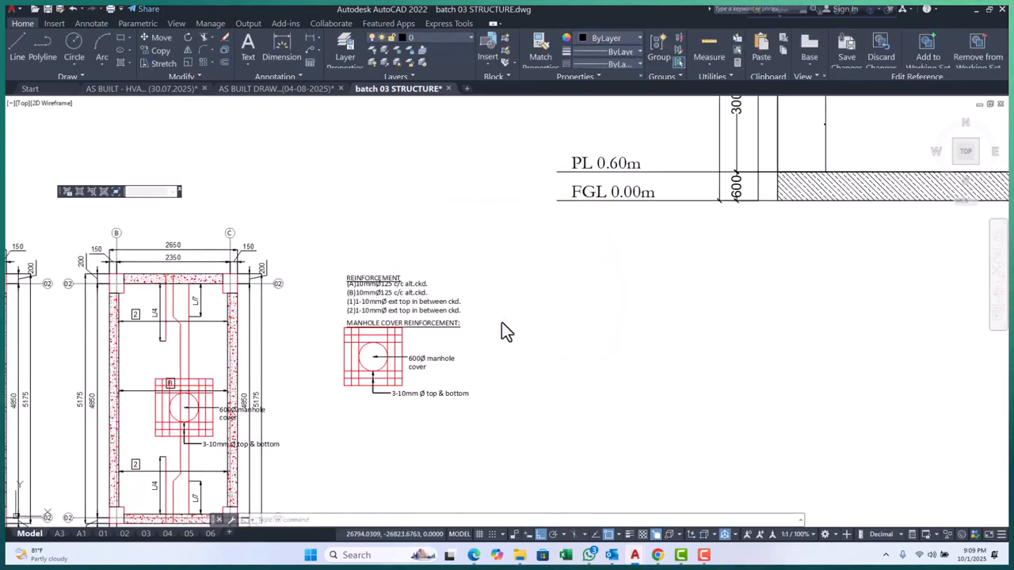
# Move the MANHOLE COVER REINFORCEMENT heading up, closer to the bar notes
pyautogui.scroll(5, 369, 351)
pyautogui.scroll(-3, 375, 357)
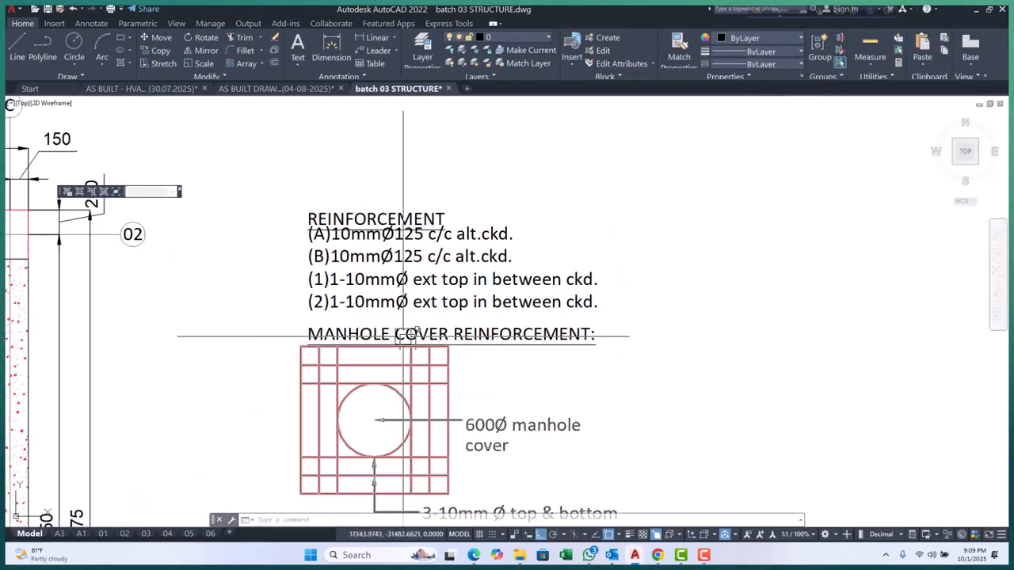
pyautogui.scroll(3, 487, 343)
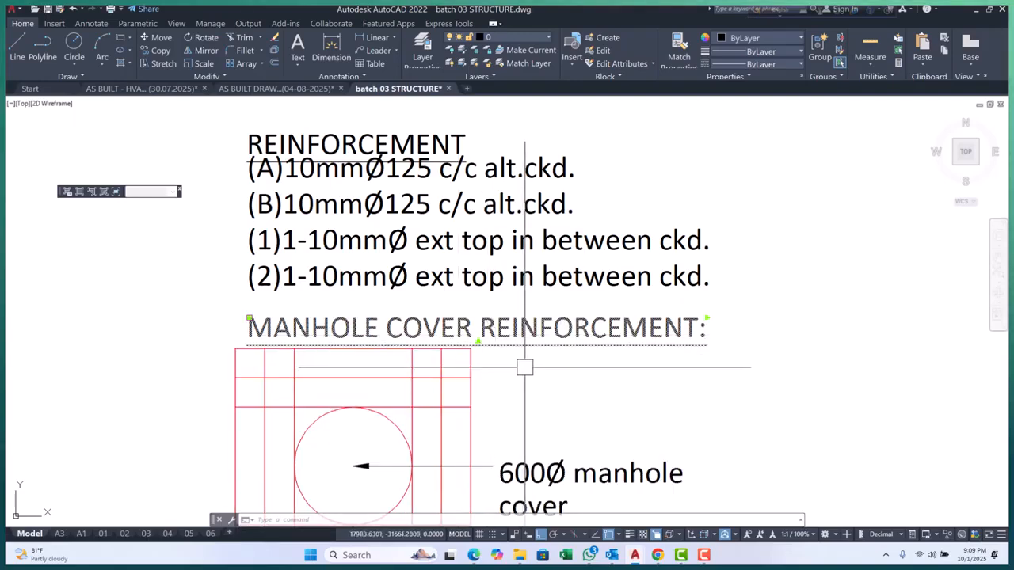
pyautogui.click(630, 399)
pyautogui.click(630, 388)
pyautogui.click(562, 319)
pyautogui.write('m')
pyautogui.press('space')
pyautogui.press('Escape')
# Move the manhole detail block horizontally so its edge lines up with the start of the reinforcement notes
pyautogui.click(426, 378)
pyautogui.scroll(-2, 392, 312)
pyautogui.scroll(2, 449, 360)
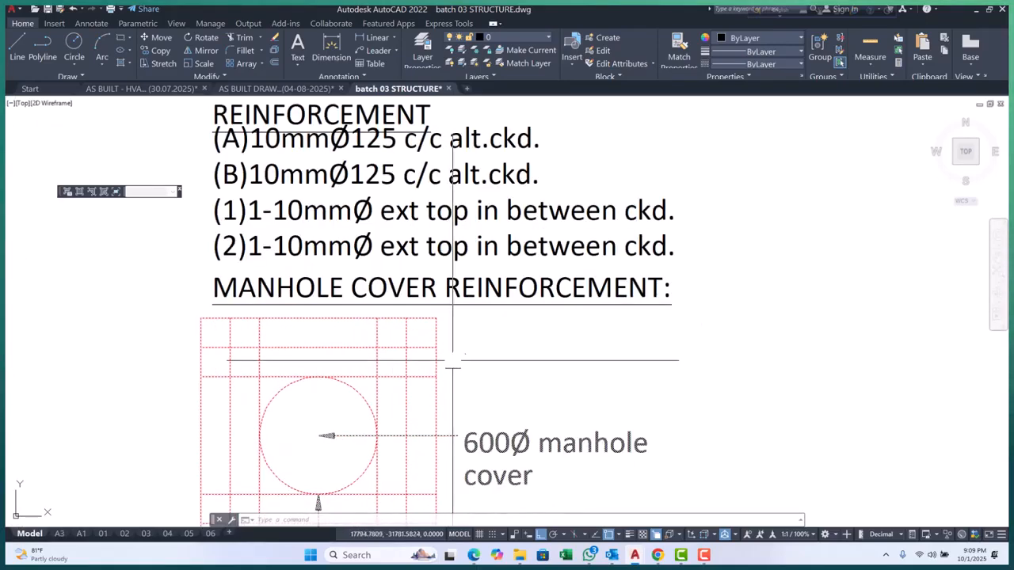
pyautogui.write('m')
pyautogui.press('space')
pyautogui.click(503, 363)
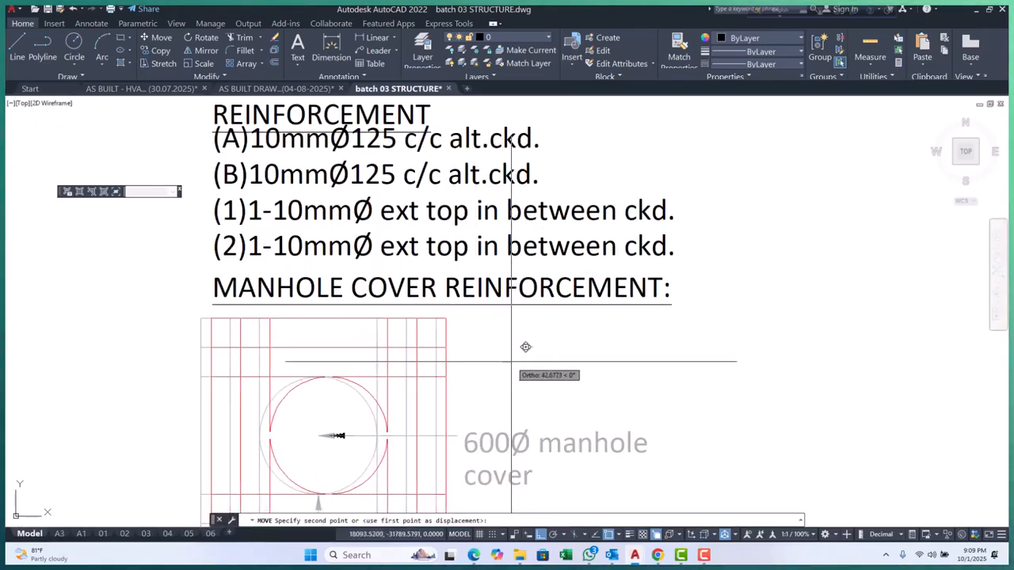
pyautogui.click(512, 362)
# Erase the duplicate manhole block overlapping the vertical slab reinforcement plan
pyautogui.scroll(-5, 491, 333)
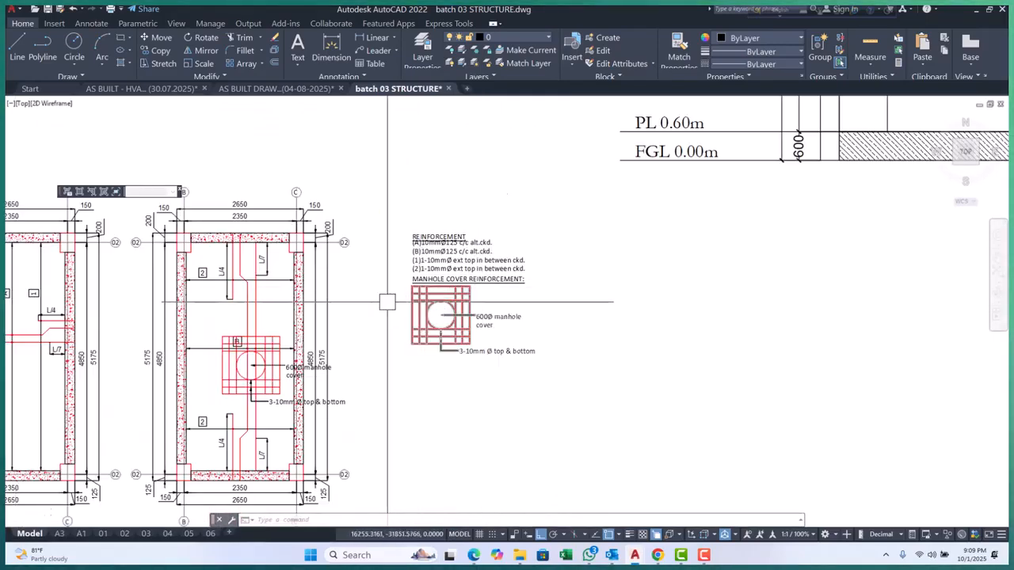
pyautogui.scroll(2, 397, 299)
pyautogui.scroll(3, 490, 283)
pyautogui.scroll(-5, 490, 284)
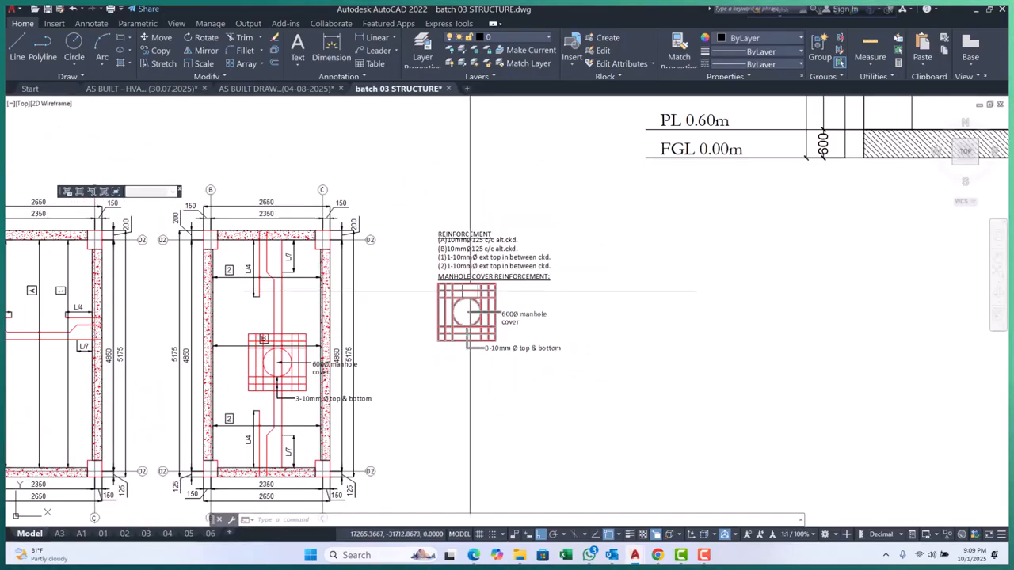
pyautogui.scroll(4, 246, 388)
pyautogui.click(261, 363)
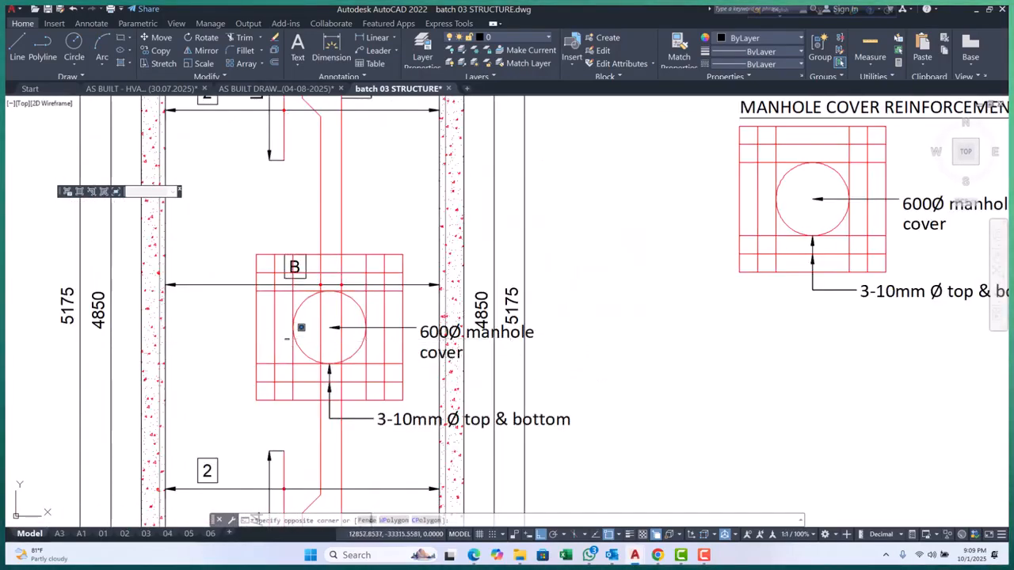
pyautogui.scroll(-2, 277, 341)
pyautogui.scroll(2, 285, 341)
pyautogui.press('Escape')
pyautogui.click(287, 331)
pyautogui.write('e')
pyautogui.press('space')
pyautogui.scroll(-4, 287, 332)
# Move the reinforcement notes and manhole detail horizontally, closer to the vertical slab plan
pyautogui.moveTo(550, 343); pyautogui.dragTo(451, 362, button='middle')
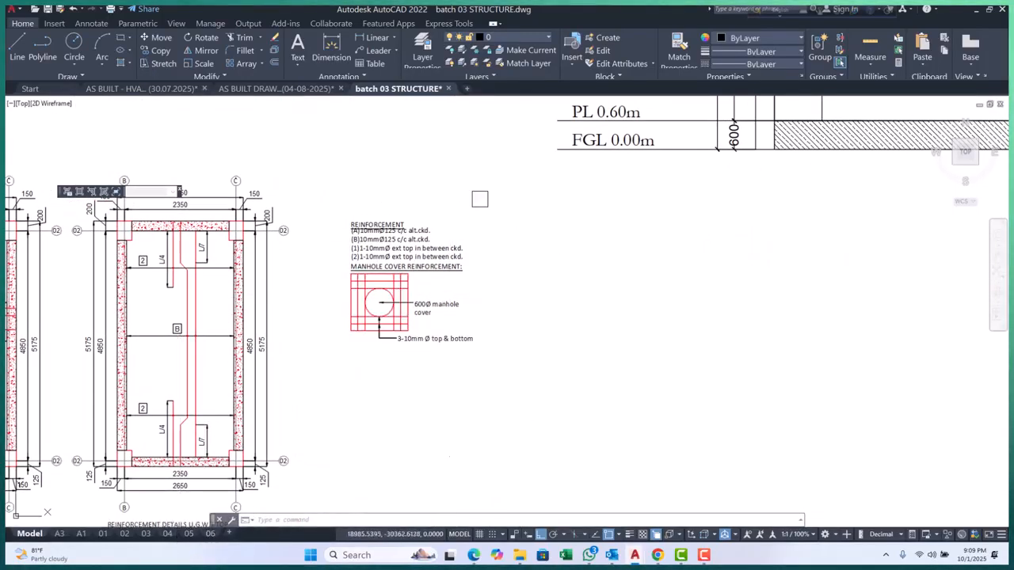
pyautogui.click(486, 192)
pyautogui.click(347, 372)
pyautogui.write('m')
pyautogui.press('space')
pyautogui.click(604, 389)
pyautogui.click(571, 392)
# Move the reinforcement notes and manhole detail slightly down beside the vertical slab plan
pyautogui.click(312, 204)
pyautogui.click(473, 385)
pyautogui.write('m')
pyautogui.press('space')
pyautogui.click(501, 285)
pyautogui.click(511, 296)
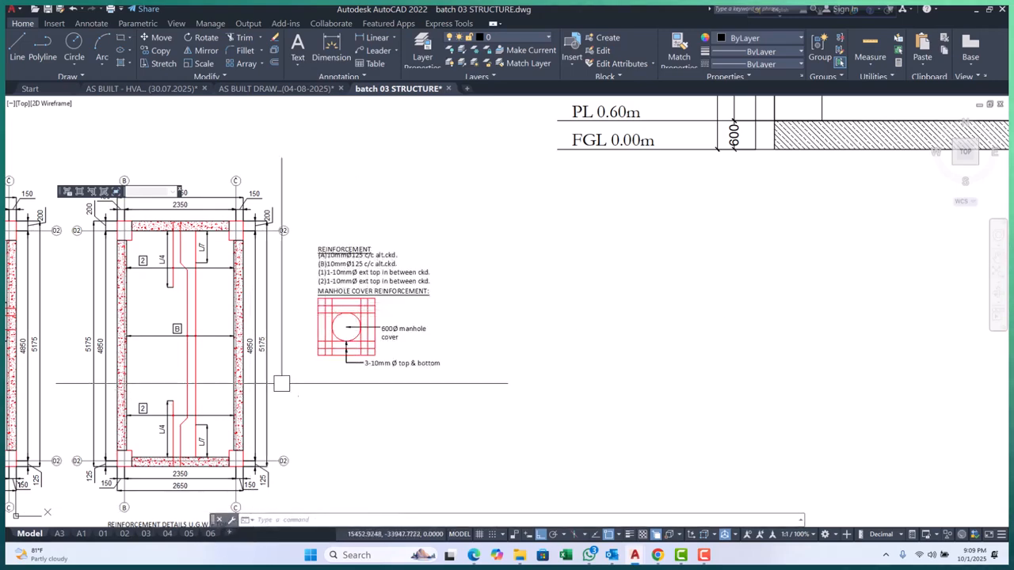
# Check the position and readability of the notes and manhole detail on layout 06
pyautogui.click(210, 533)
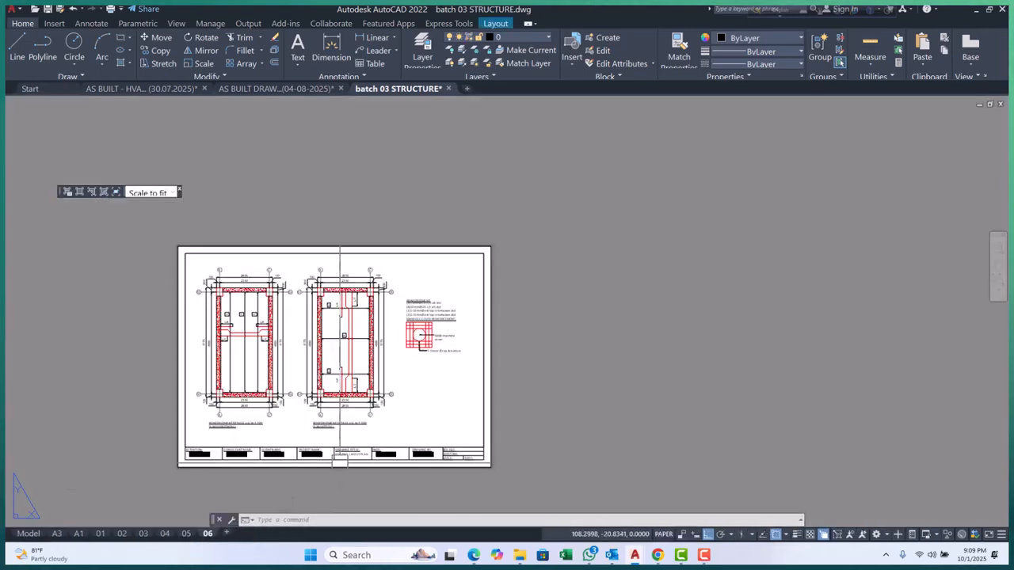
pyautogui.scroll(6, 407, 340)
pyautogui.scroll(-4, 430, 261)
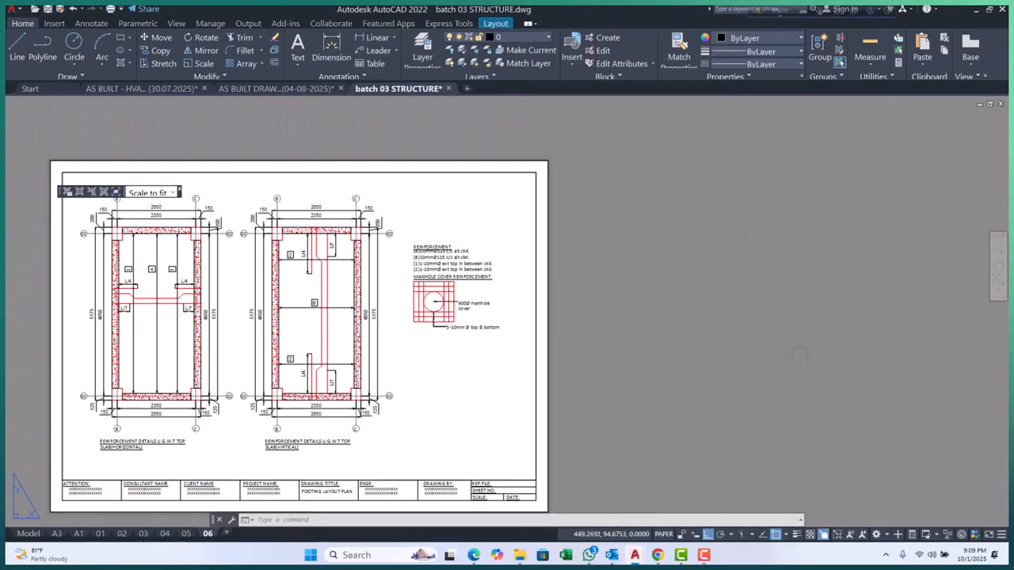
# In model space, move the REINFORCEMENT heading up clear of the bar notes and add a colon after it
pyautogui.click(29, 533)
pyautogui.scroll(5, 371, 237)
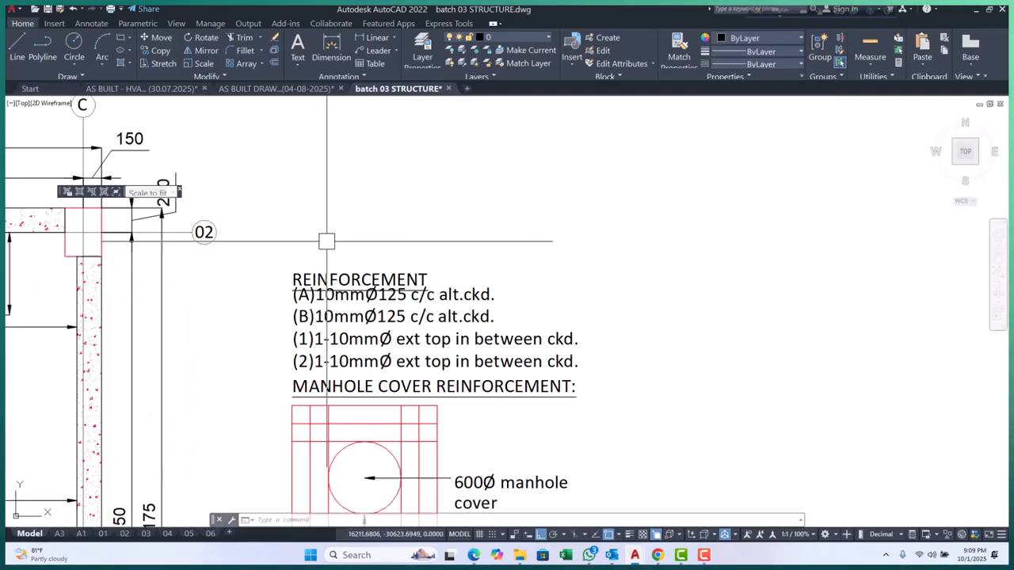
pyautogui.write('m')
pyautogui.press('space')
pyautogui.click(545, 249)
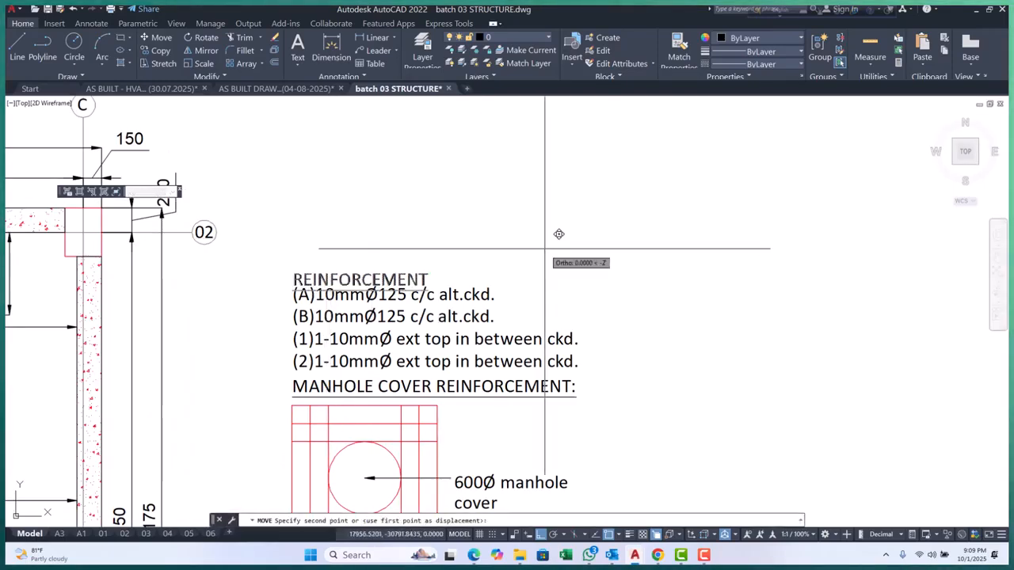
pyautogui.click(546, 240)
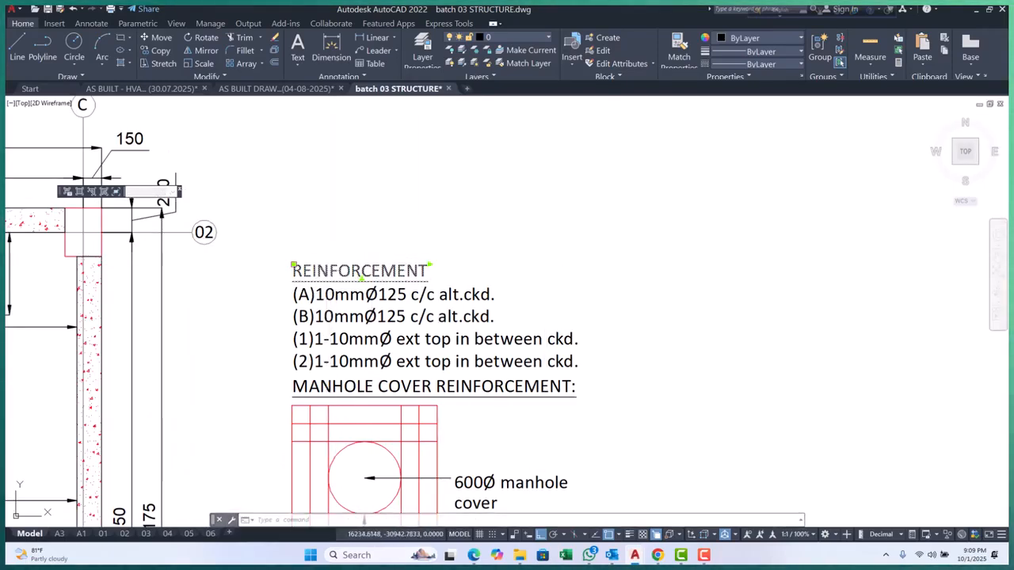
pyautogui.doubleClick(336, 271)
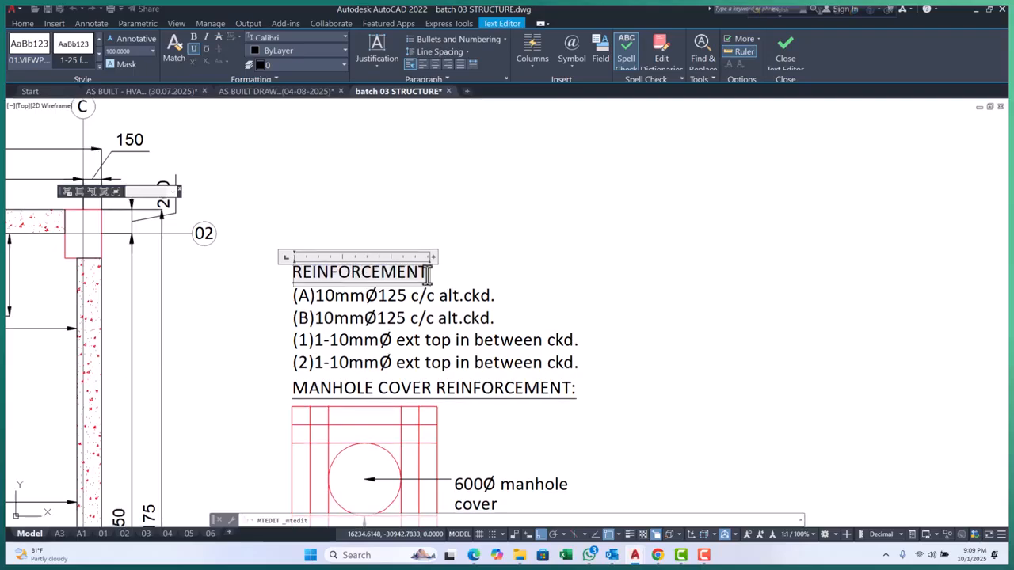
pyautogui.click(684, 281)
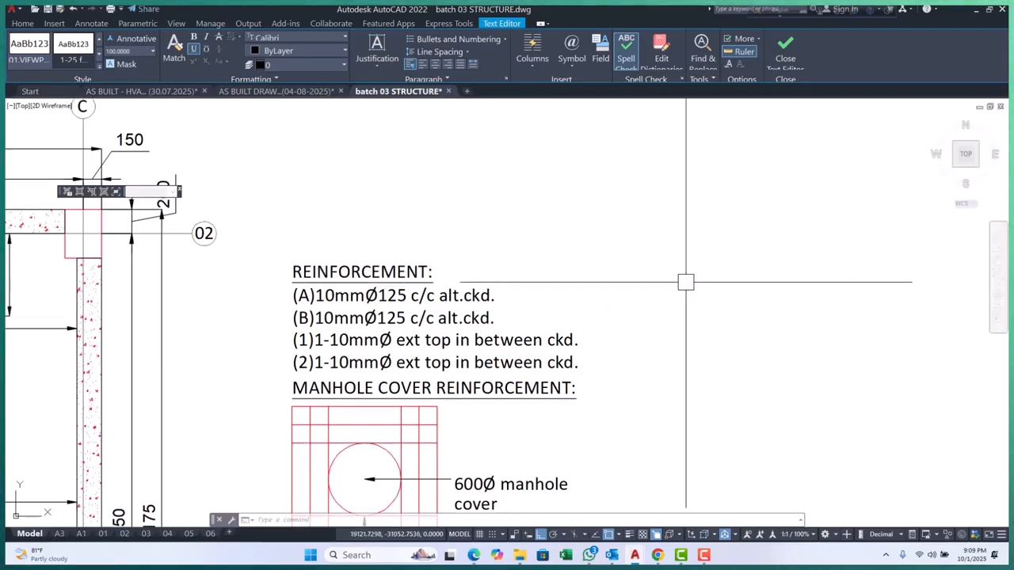
# Copy the five floor plans, the elevation and the stair section straight up into the empty area above the drawings
pyautogui.scroll(-8, 527, 350)
pyautogui.scroll(-3, 527, 350)
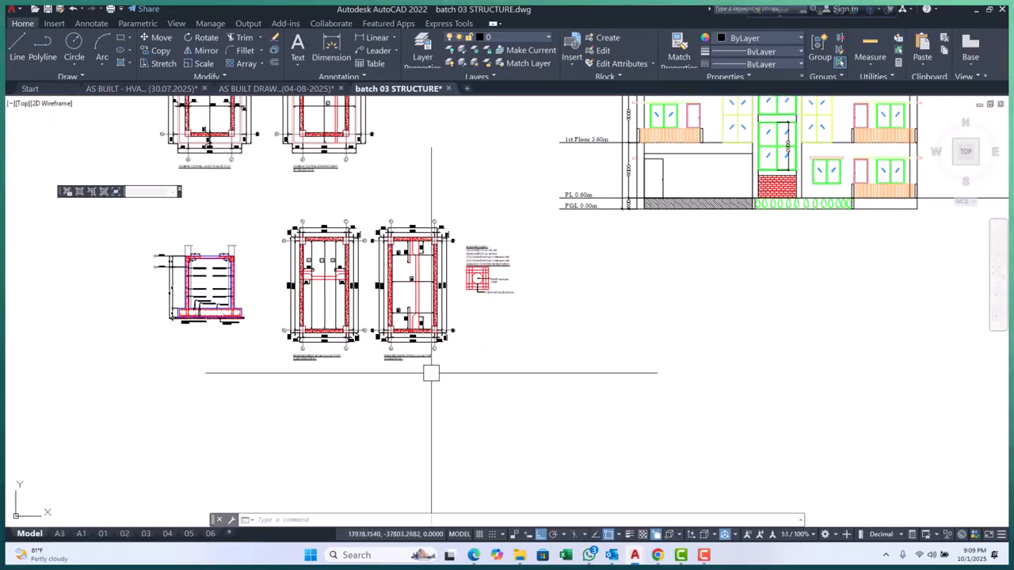
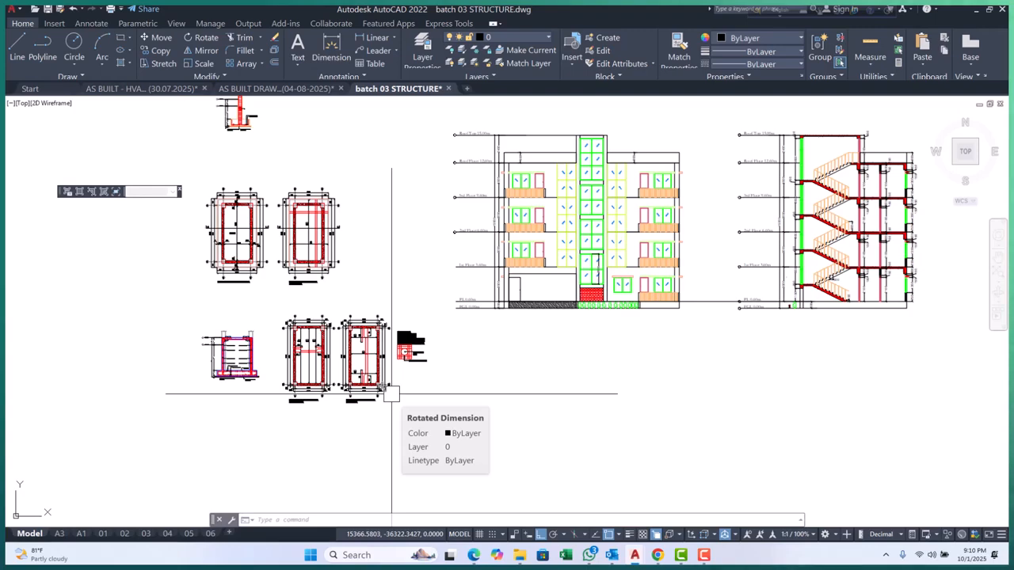
pyautogui.scroll(-4, 391, 393)
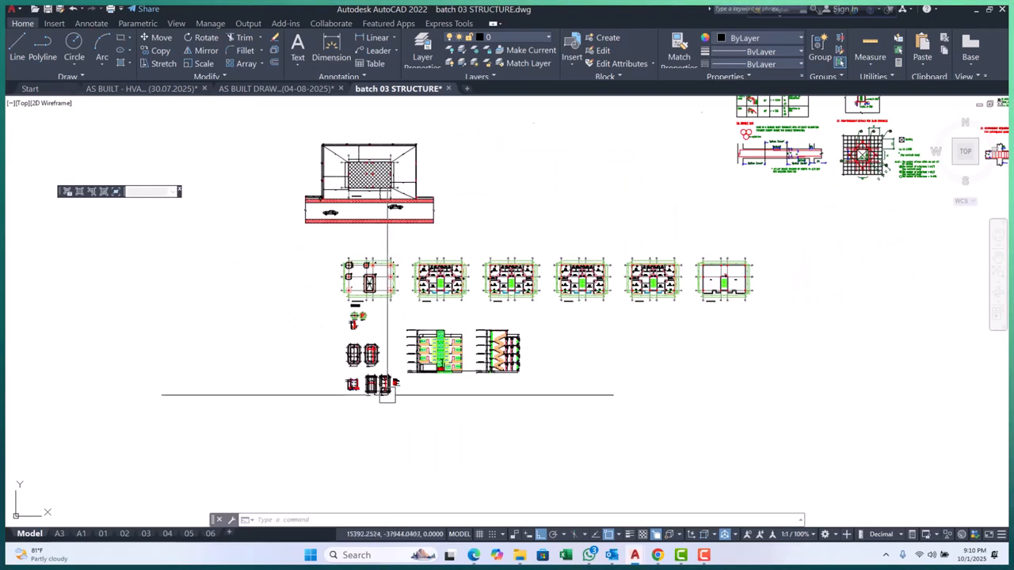
pyautogui.scroll(3, 436, 362)
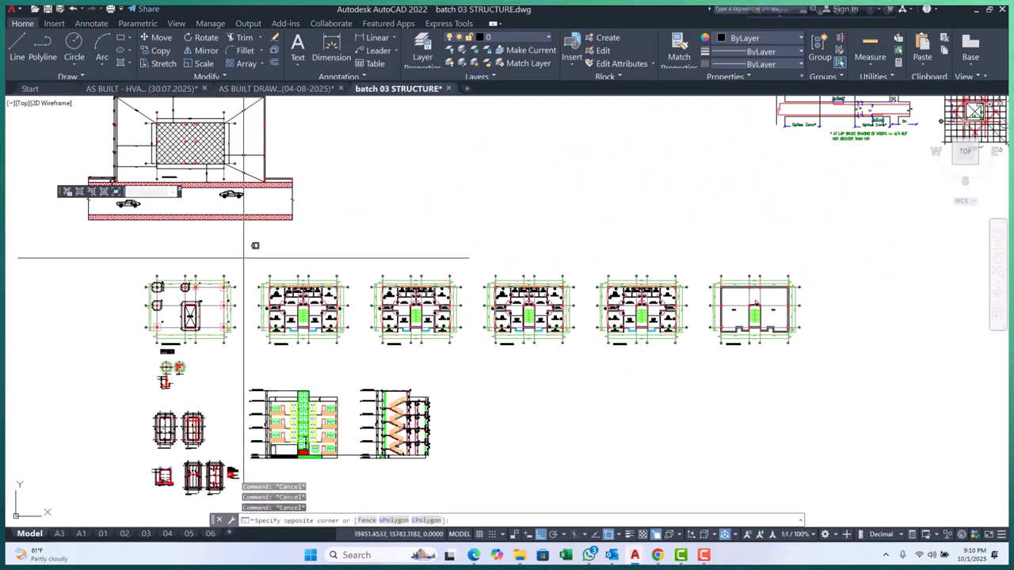
pyautogui.scroll(-2, 244, 257)
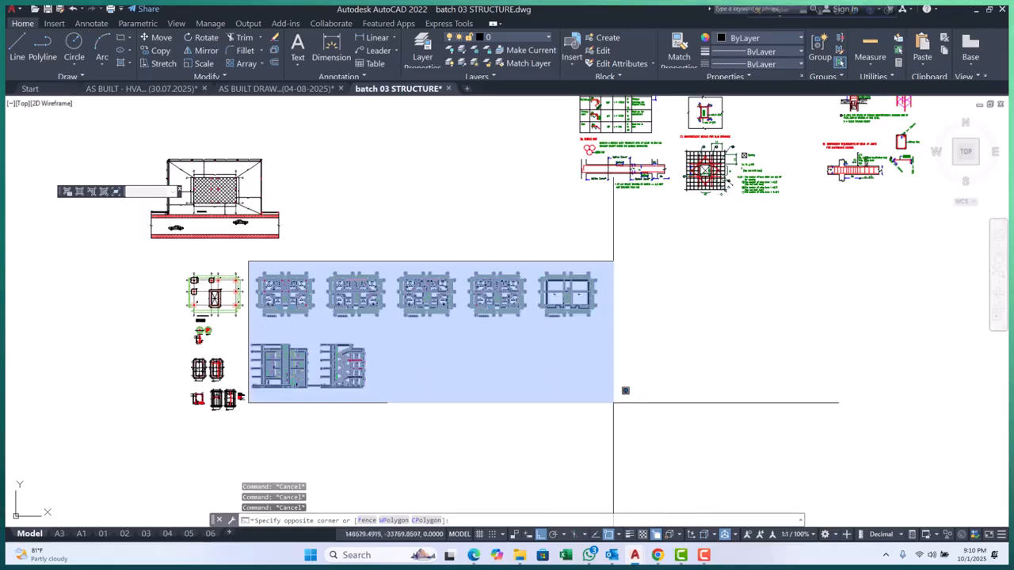
pyautogui.click(613, 403)
pyautogui.scroll(-3, 484, 388)
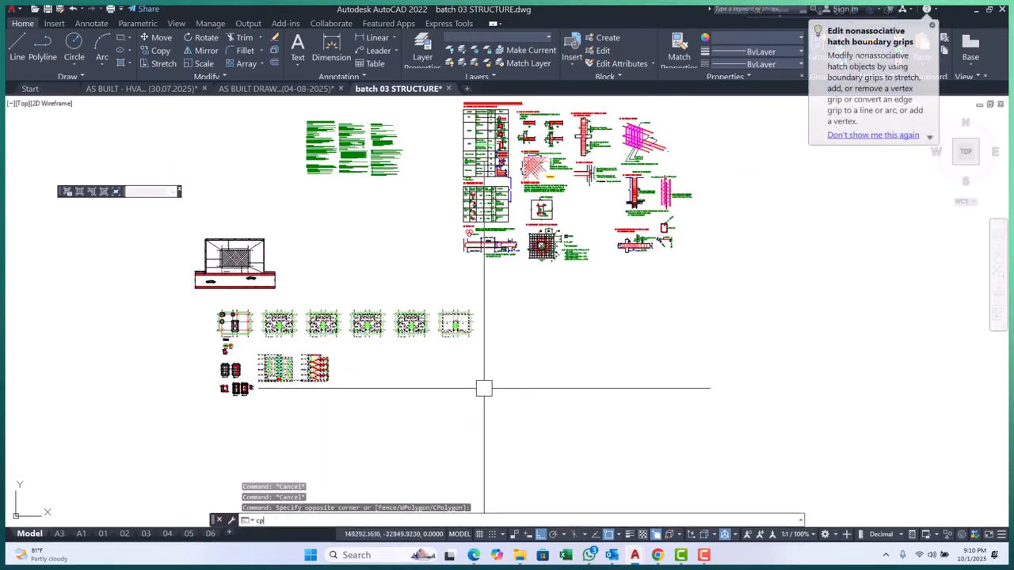
pyautogui.write('cp')
pyautogui.press('Return')
pyautogui.scroll(-3, 484, 388)
pyautogui.click(590, 404)
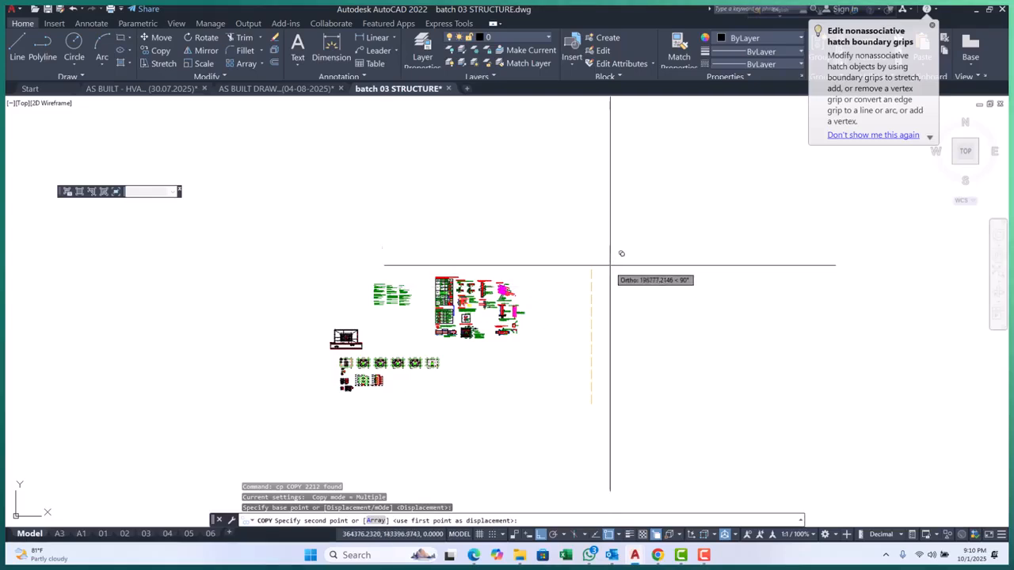
pyautogui.click(615, 244)
pyautogui.press('Escape')
# Draw a rectangle enclosing the copied floor plans, elevation and stair section
pyautogui.scroll(4, 413, 213)
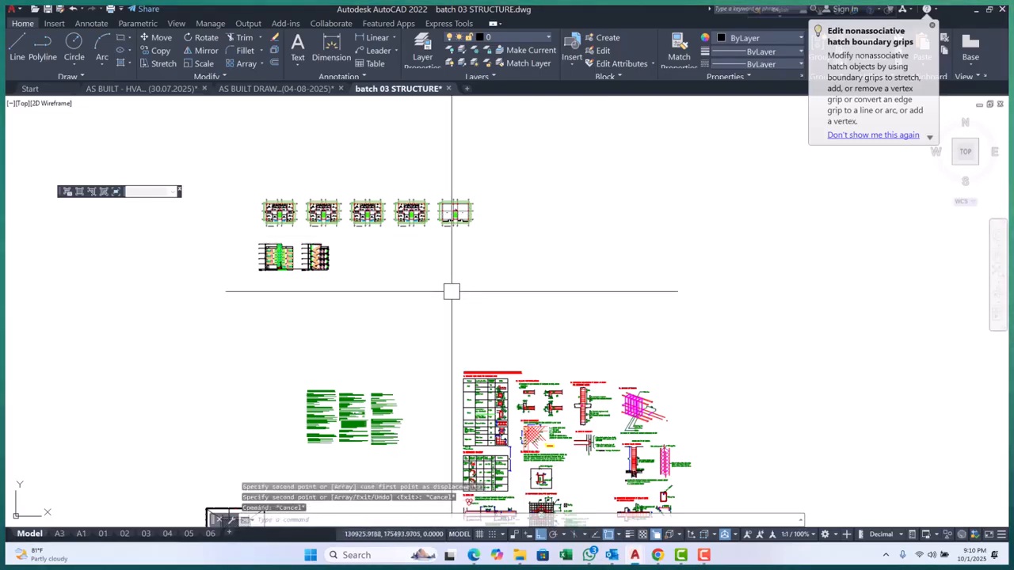
pyautogui.write('rec')
pyautogui.press('Return')
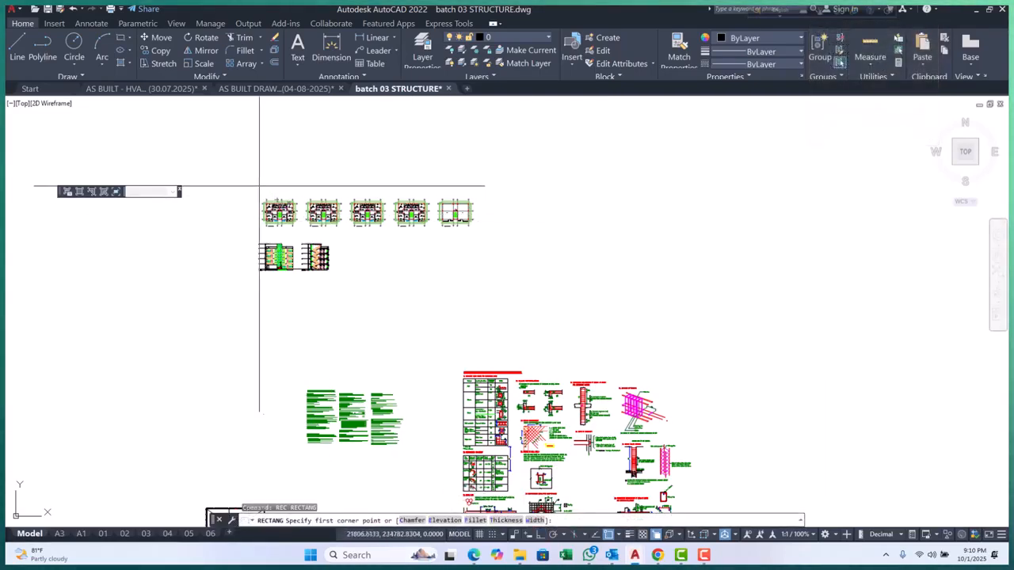
pyautogui.click(511, 287)
pyautogui.scroll(-4, 466, 301)
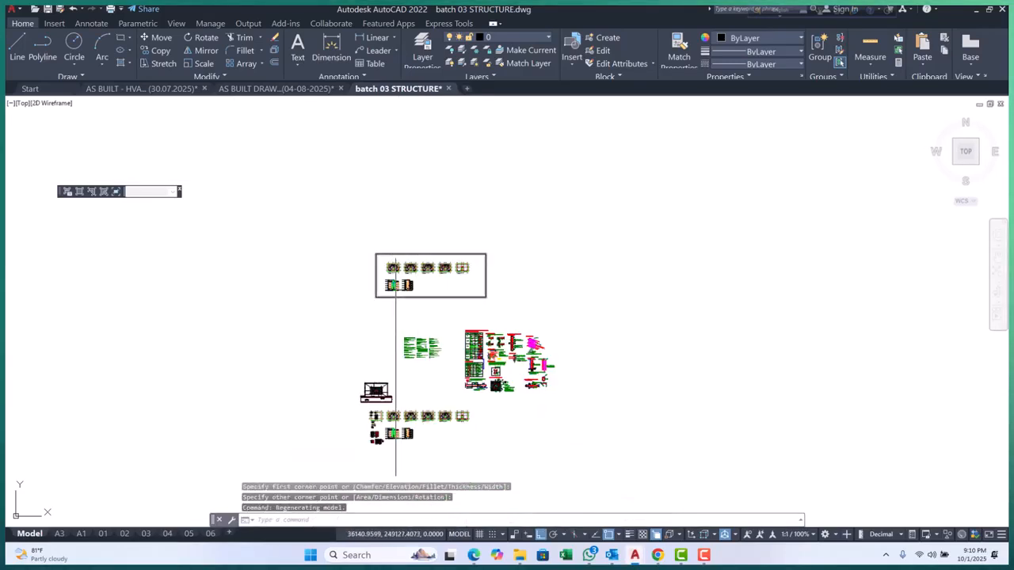
# Draw a diagonal polyline between opposite corners of the rectangle around the copied drawings
pyautogui.scroll(4, 396, 245)
pyautogui.write('pl')
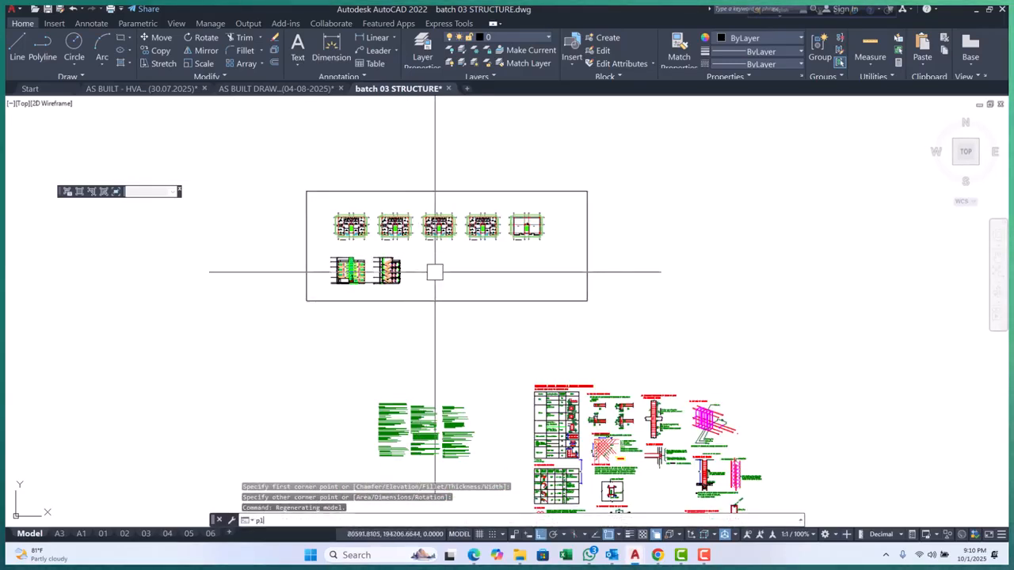
pyautogui.press('Return')
pyautogui.click(305, 191)
pyautogui.click(587, 301)
pyautogui.press('Escape')
# Erase the original 1st floor plan, including its grid, dimensions and title, beside the footing layout plan
pyautogui.scroll(-4, 523, 273)
pyautogui.scroll(2, 478, 439)
pyautogui.scroll(5, 478, 439)
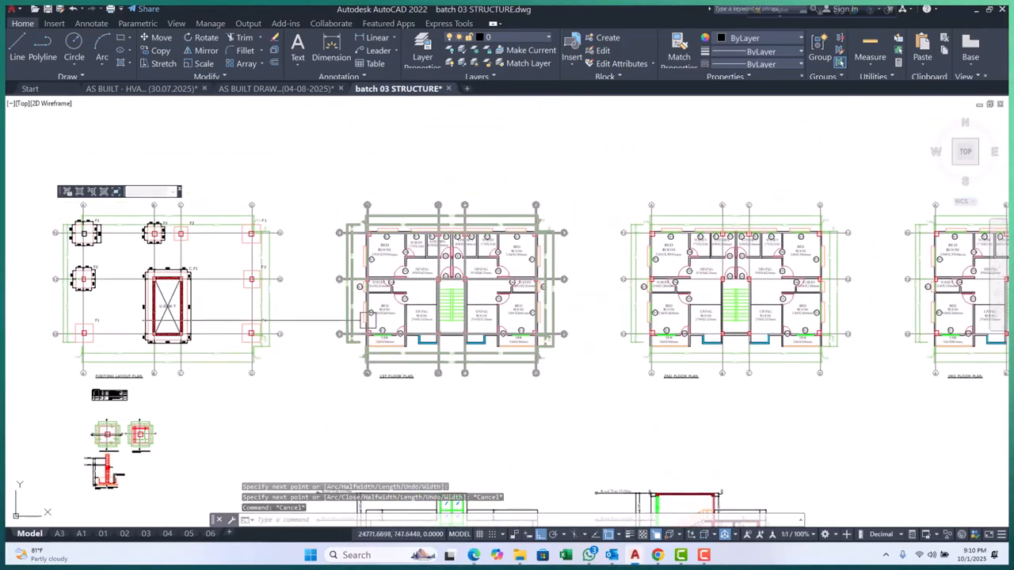
pyautogui.click(326, 181)
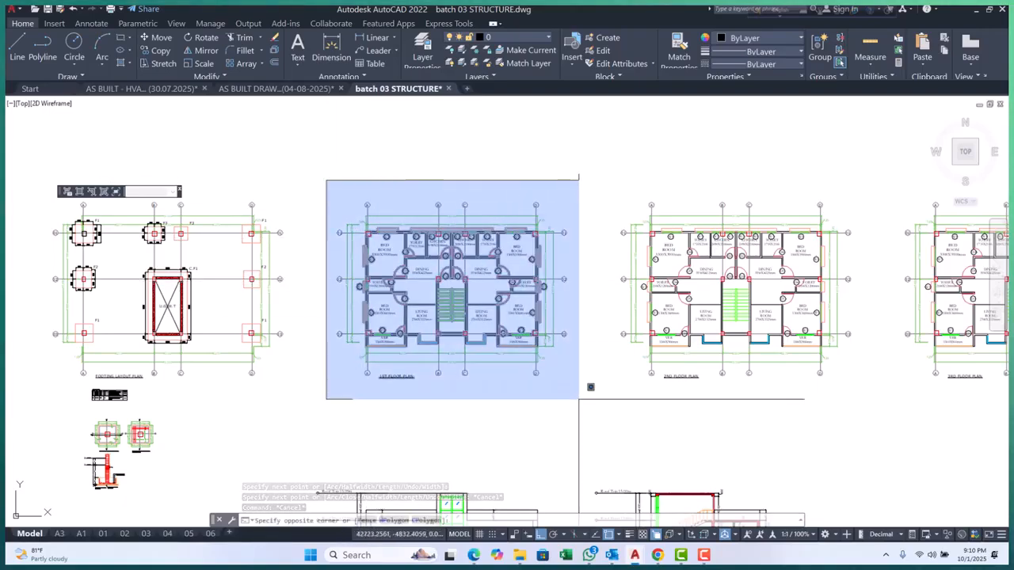
pyautogui.click(566, 389)
pyautogui.write('e')
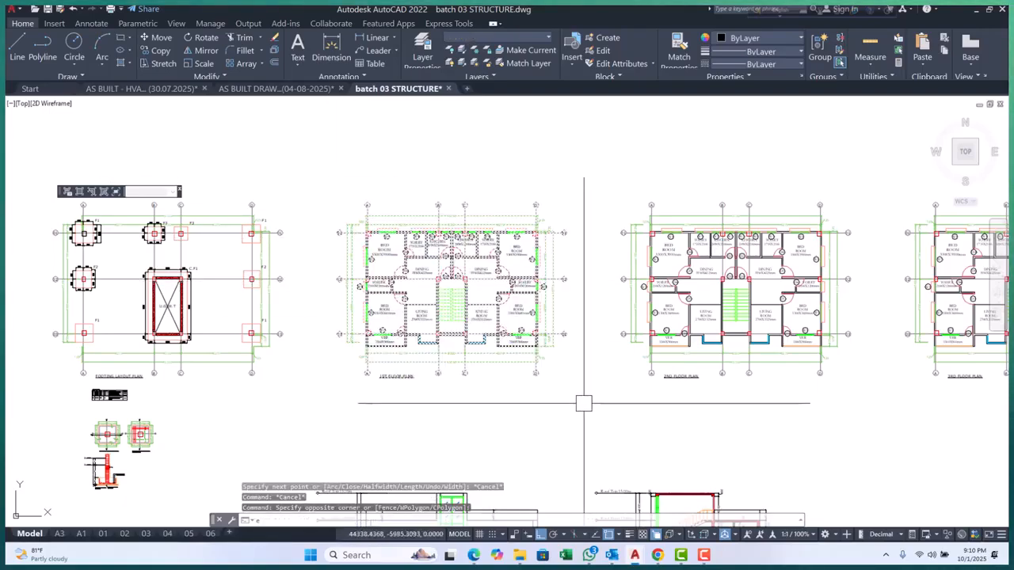
pyautogui.press('Return')
pyautogui.scroll(-2, 571, 396)
# Copy the footing layout plan with its title horizontally into the space before the 2nd floor plan
pyautogui.click(198, 260)
pyautogui.scroll(4, 287, 342)
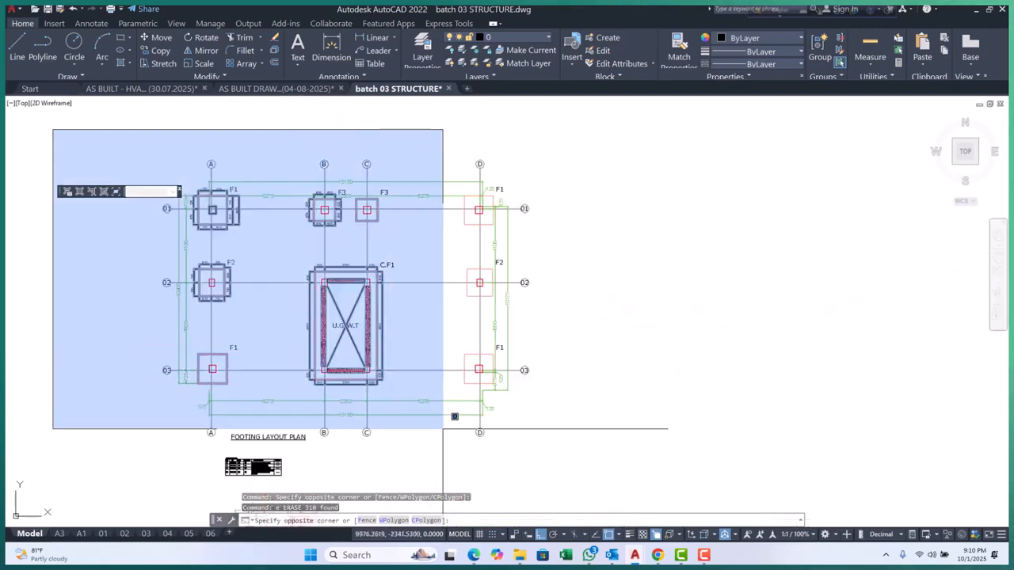
pyautogui.click(605, 436)
pyautogui.scroll(-4, 221, 327)
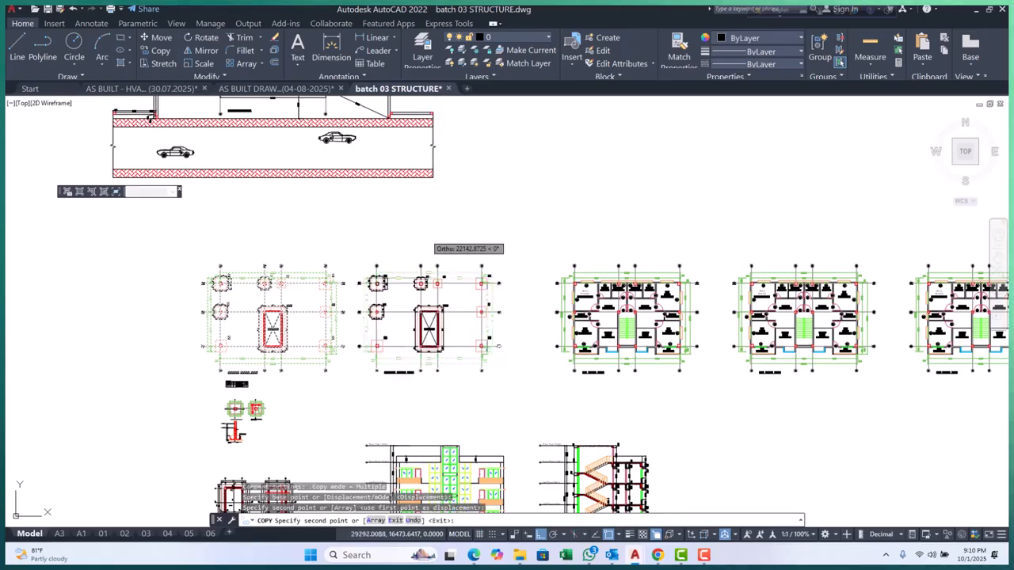
pyautogui.press('Escape')
pyautogui.press('Escape')
# Examine the U.G.W.T top slab reinforcement plans, their bar layout, the reinforcement notes and the manhole cover detail
pyautogui.scroll(-2, 425, 240)
pyautogui.scroll(5, 322, 306)
pyautogui.scroll(-4, 320, 299)
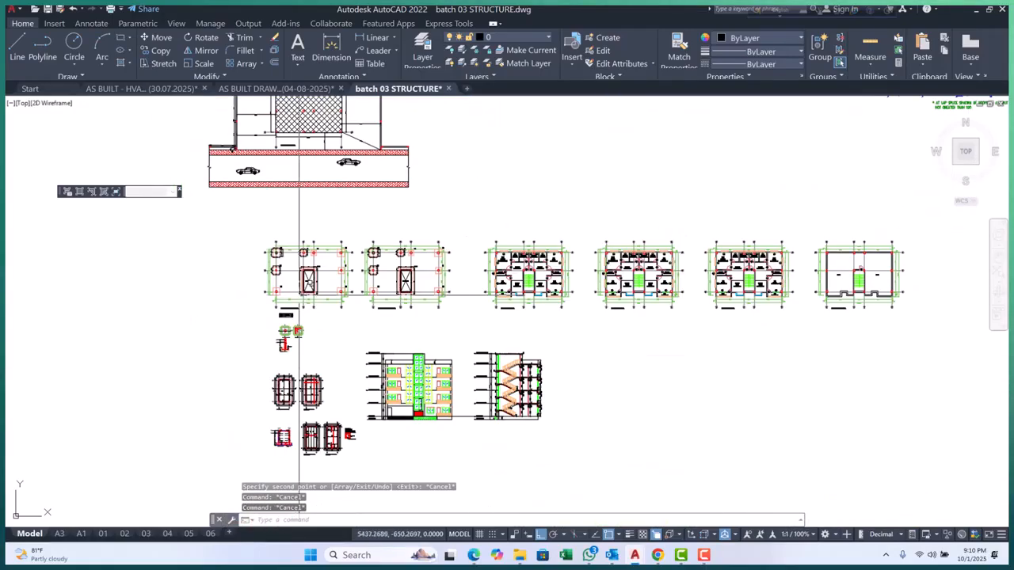
pyautogui.scroll(3, 292, 325)
pyautogui.moveTo(308, 484); pyautogui.dragTo(309, 350, button='middle')
pyautogui.scroll(6, 448, 396)
pyautogui.scroll(-4, 341, 357)
pyautogui.scroll(7, 356, 373)
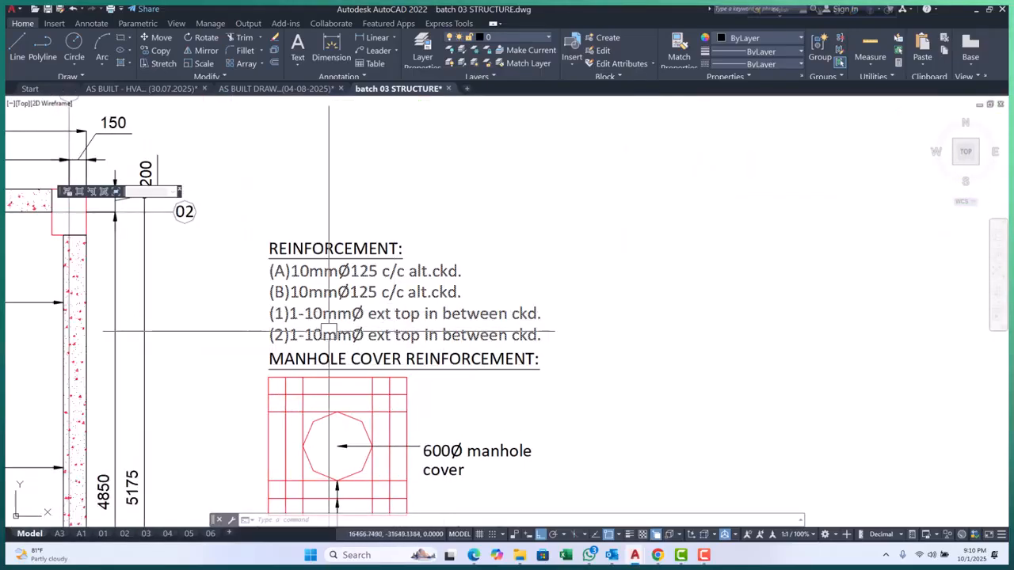
pyautogui.scroll(-4, 328, 333)
pyautogui.scroll(8, 315, 437)
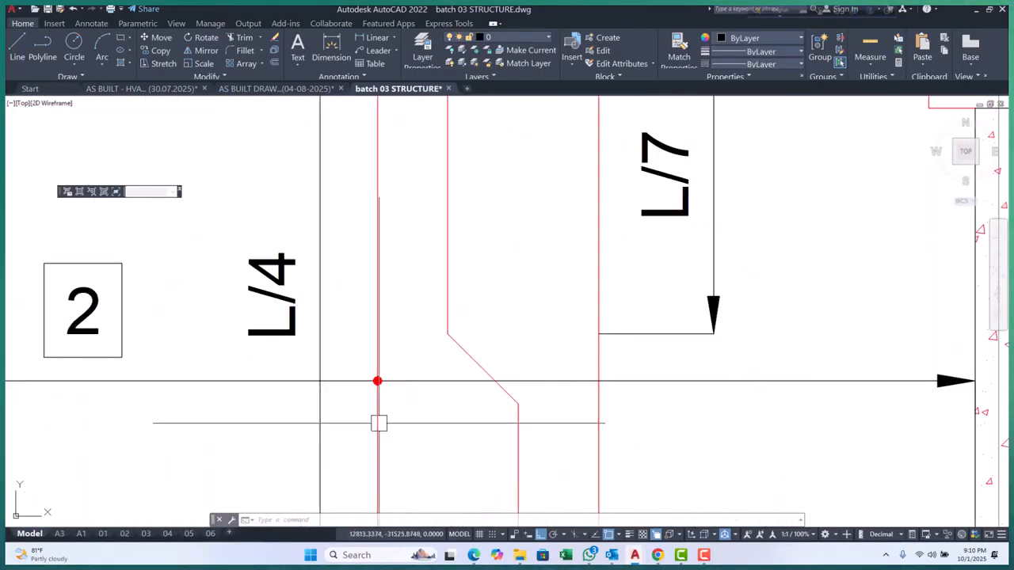
pyautogui.scroll(-3, 368, 412)
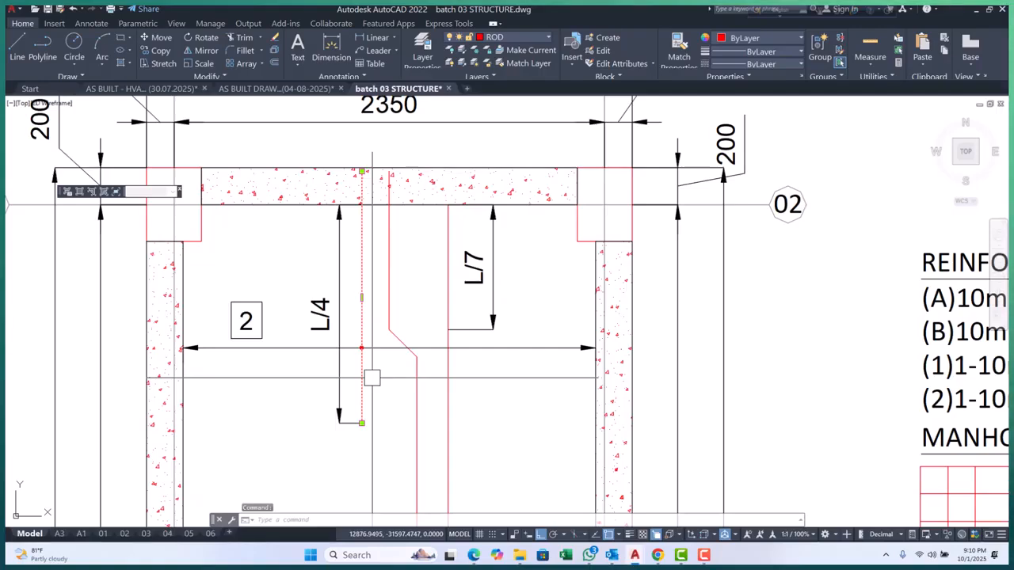
pyautogui.scroll(-5, 372, 372)
pyautogui.scroll(3, 348, 359)
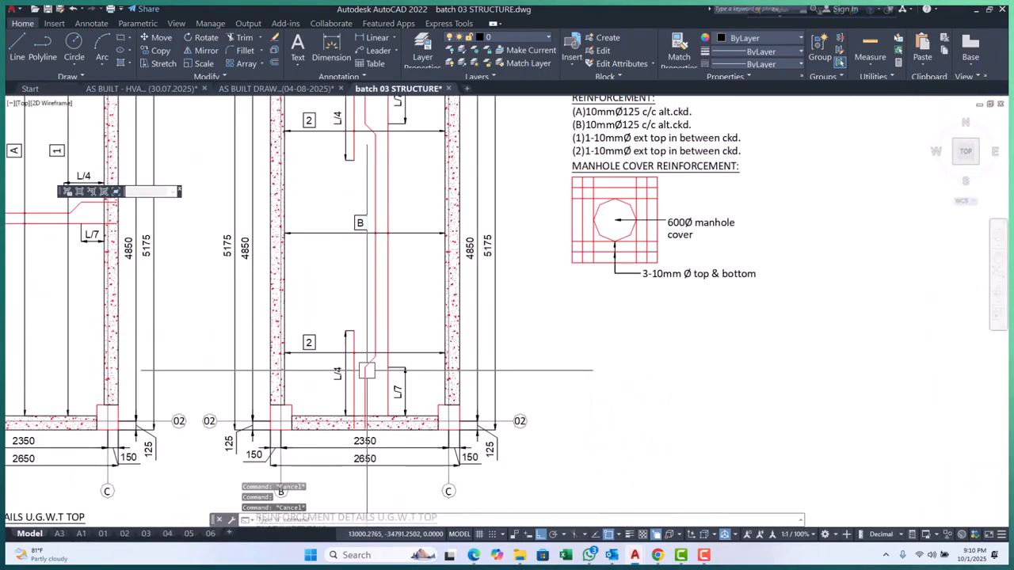
pyautogui.scroll(-4, 346, 332)
pyautogui.scroll(5, 216, 249)
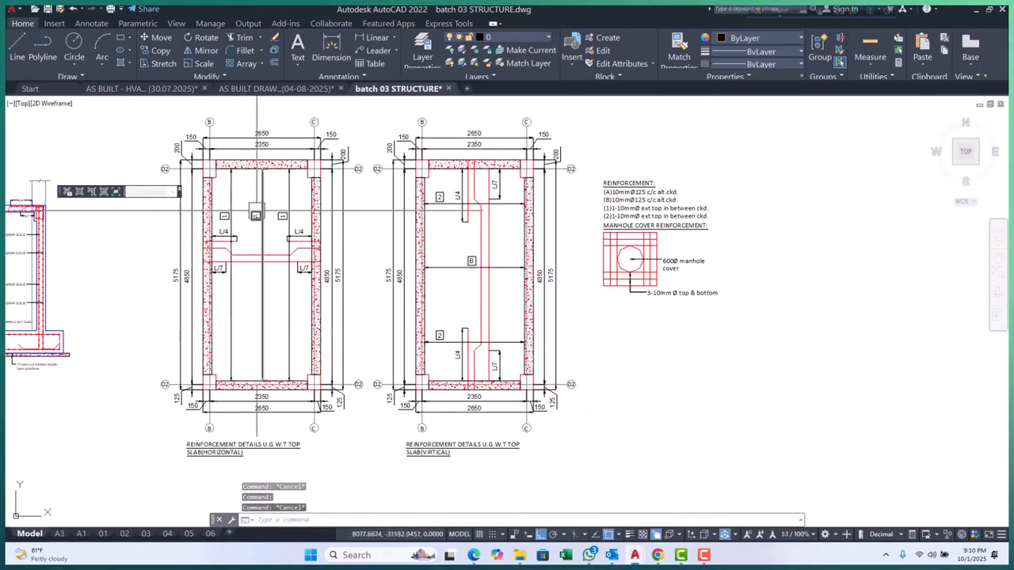
pyautogui.scroll(-7, 368, 317)
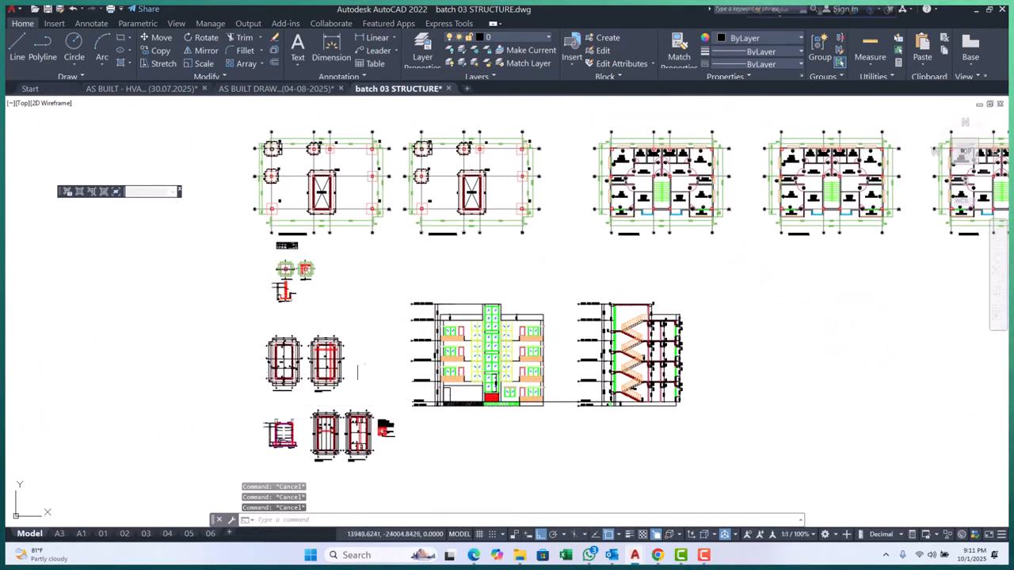
# Erase the footing outline and its surrounding dimensions at grid B-01 in the copied footing layout plan, keeping the column
pyautogui.moveTo(366, 372); pyautogui.dragTo(338, 435, button='middle')
pyautogui.scroll(8, 396, 223)
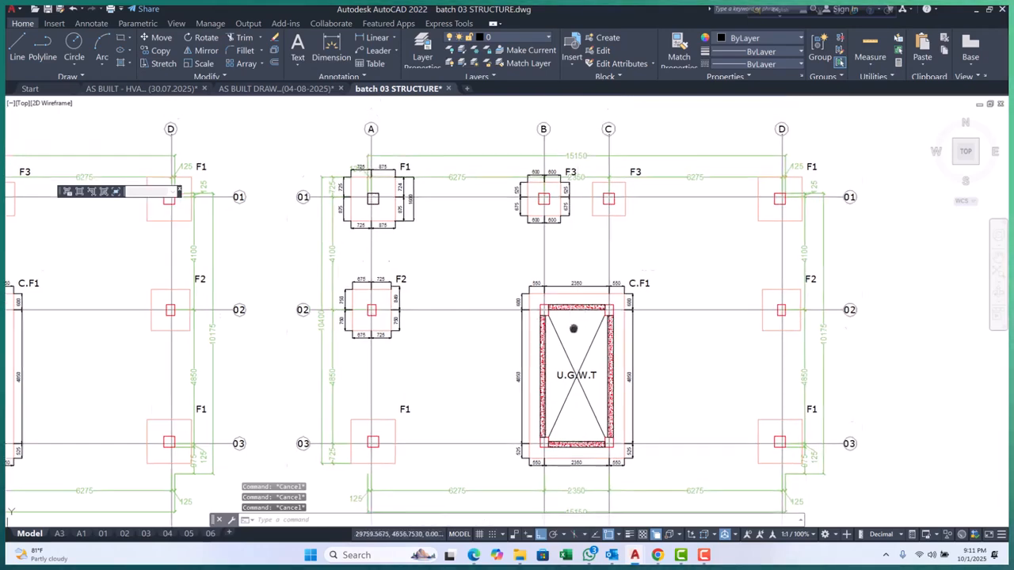
pyautogui.click(572, 319)
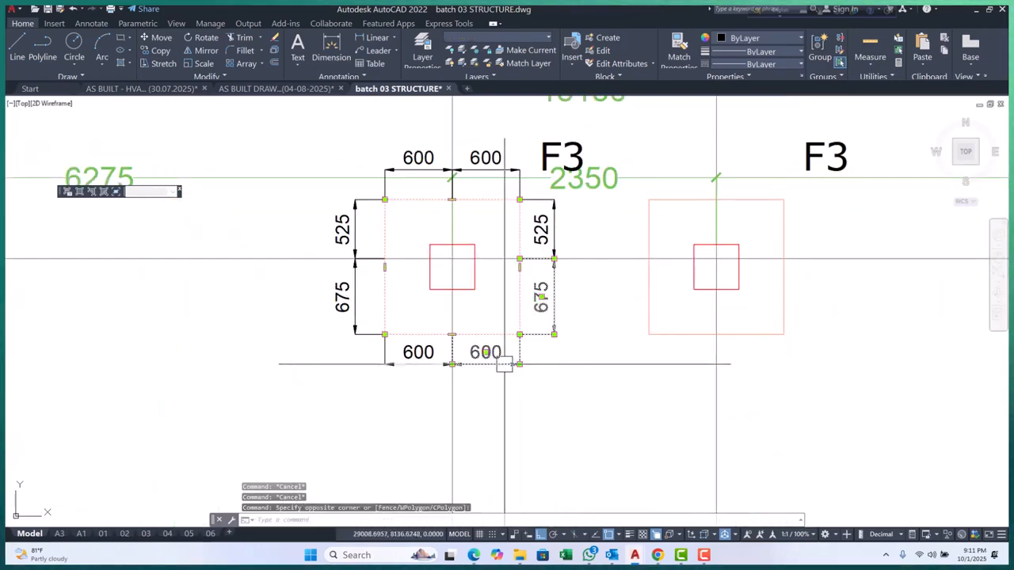
pyautogui.press('Return')
pyautogui.press('Delete')
pyautogui.moveTo(553, 223)
pyautogui.mouseDown(button='middle')
pyautogui.moveTo(552, 328)
pyautogui.moveTo(536, 336)
pyautogui.mouseUp(button='middle')
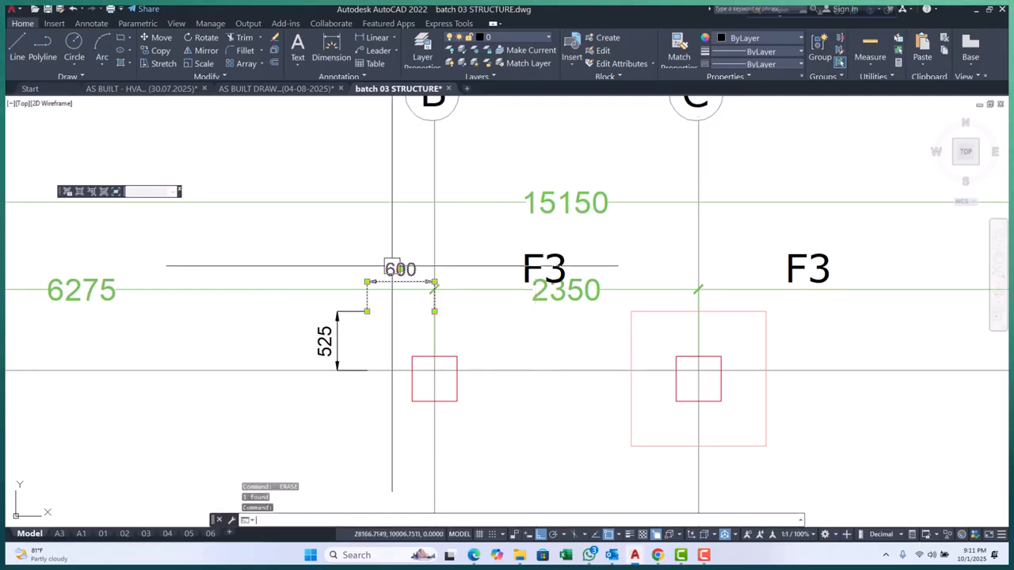
# Erase the leftover 600 and 525 dimensions at grid B-01 and the footing outline at C-01 in the copied footing plan
pyautogui.moveTo(779, 352); pyautogui.dragTo(494, 283, button='middle')
pyautogui.scroll(2, 506, 279)
pyautogui.click(443, 299)
pyautogui.press('Return')
pyautogui.scroll(-5, 470, 270)
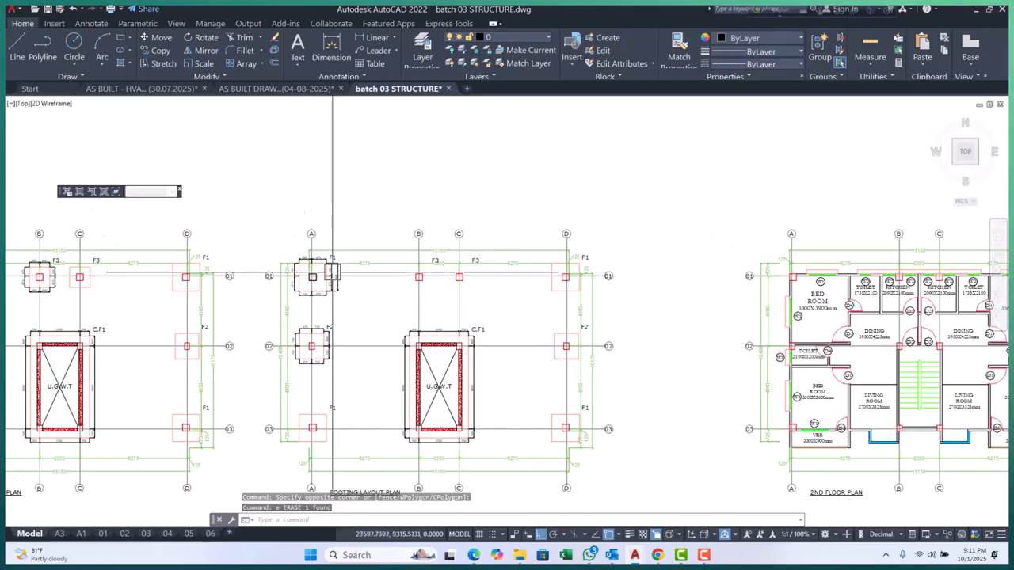
# Erase the first groups of dimensions around the F1 footing at grid A-01
pyautogui.scroll(3, 334, 276)
pyautogui.click(411, 300)
pyautogui.click(299, 348)
pyautogui.press('space')
pyautogui.scroll(4, 210, 332)
pyautogui.click(220, 317)
pyautogui.click(109, 390)
pyautogui.press('space')
pyautogui.scroll(-4, 188, 377)
# Erase the remaining dimensions, the footing outline and the F1 label at grid A-01
pyautogui.scroll(4, 273, 314)
pyautogui.click(312, 282)
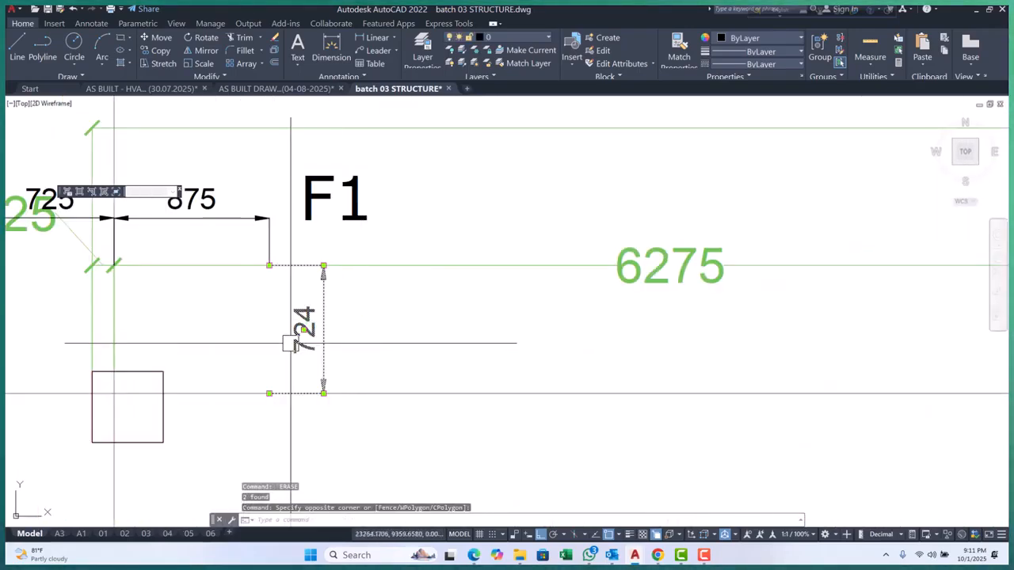
pyautogui.press('space')
pyautogui.scroll(-4, 297, 321)
pyautogui.press('space')
pyautogui.scroll(4, 212, 295)
pyautogui.click(254, 276)
pyautogui.press('space')
pyautogui.click(124, 398)
pyautogui.press('space')
pyautogui.click(589, 250)
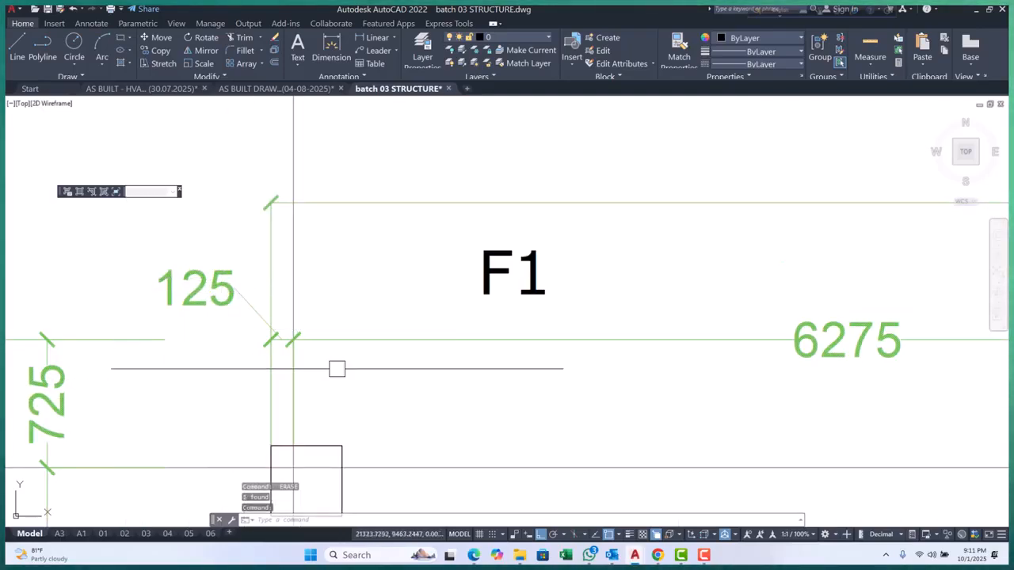
pyautogui.scroll(-6, 467, 272)
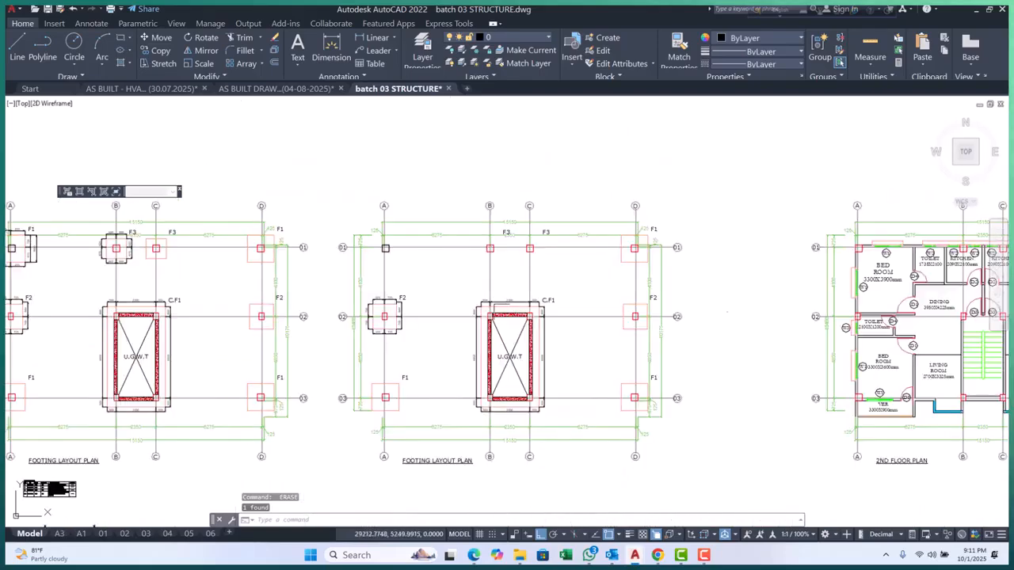
# Erase the combined footing outline around the U.G.W.T and the 4850 dimension on its right side
pyautogui.scroll(4, 509, 248)
pyautogui.scroll(-4, 507, 241)
pyautogui.scroll(6, 563, 345)
pyautogui.click(545, 305)
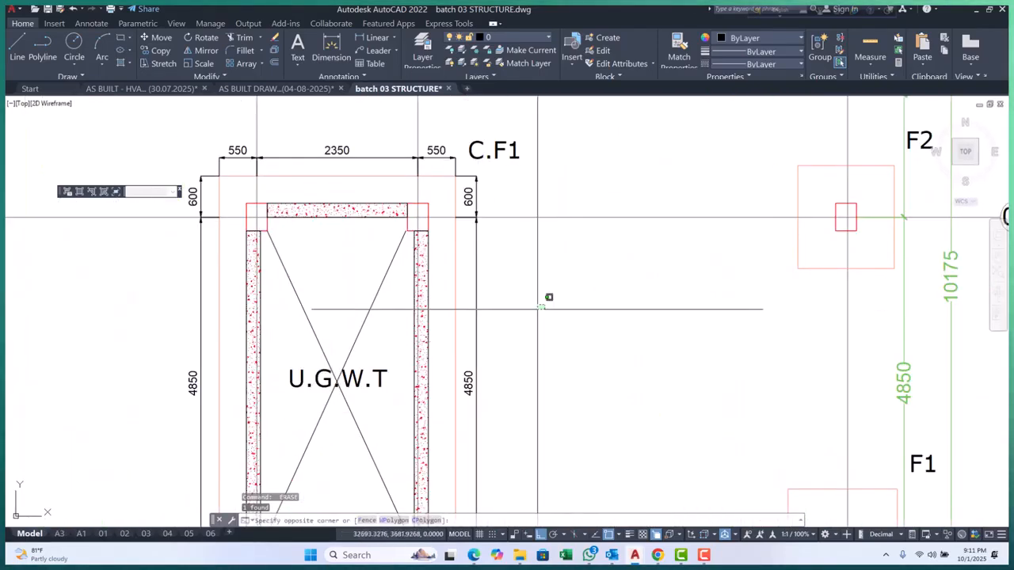
pyautogui.click(459, 373)
pyautogui.press('space')
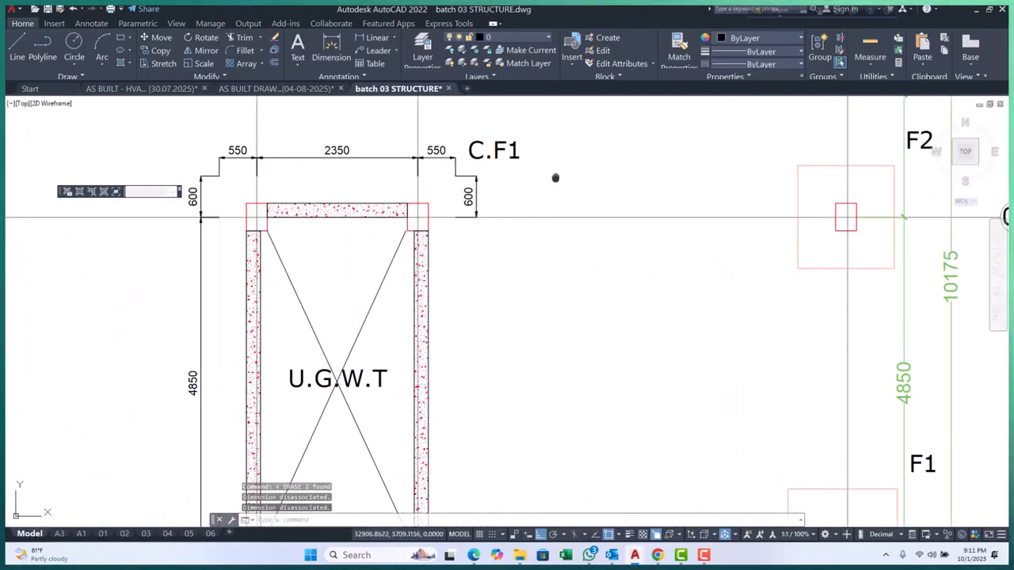
# Erase the C.F1 label and the 550, 2350 and 600 dimensions above the U.G.W.T
pyautogui.moveTo(556, 113); pyautogui.dragTo(529, 228, button='middle')
pyautogui.click(529, 228)
pyautogui.click(422, 302)
pyautogui.write('e')
pyautogui.press('space')
pyautogui.click(332, 239)
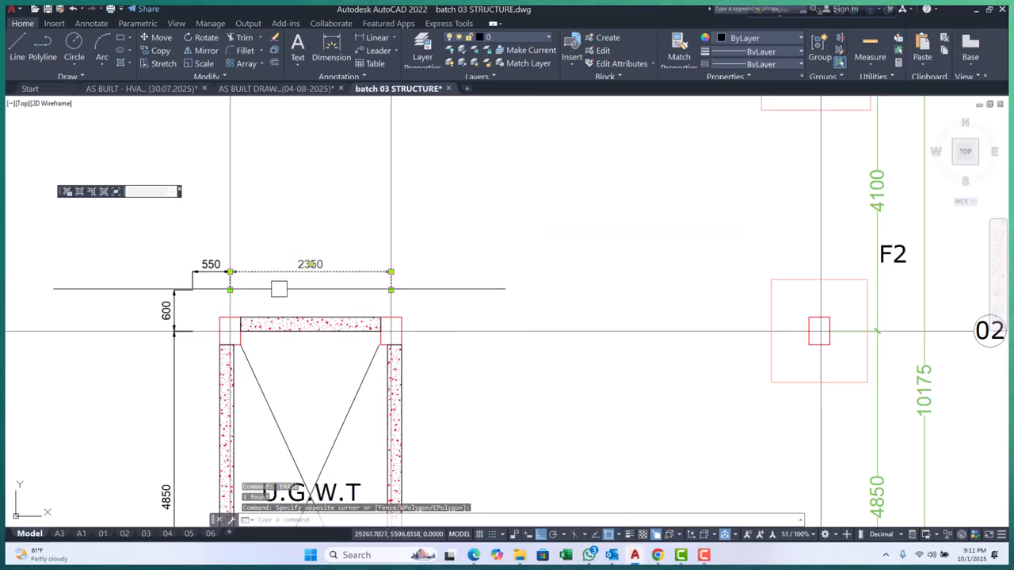
pyautogui.click(150, 305)
pyautogui.press('space')
# Erase the 4850 dimension left of the U.G.W.T and the dimensions along its lower end
pyautogui.scroll(-3, 274, 234)
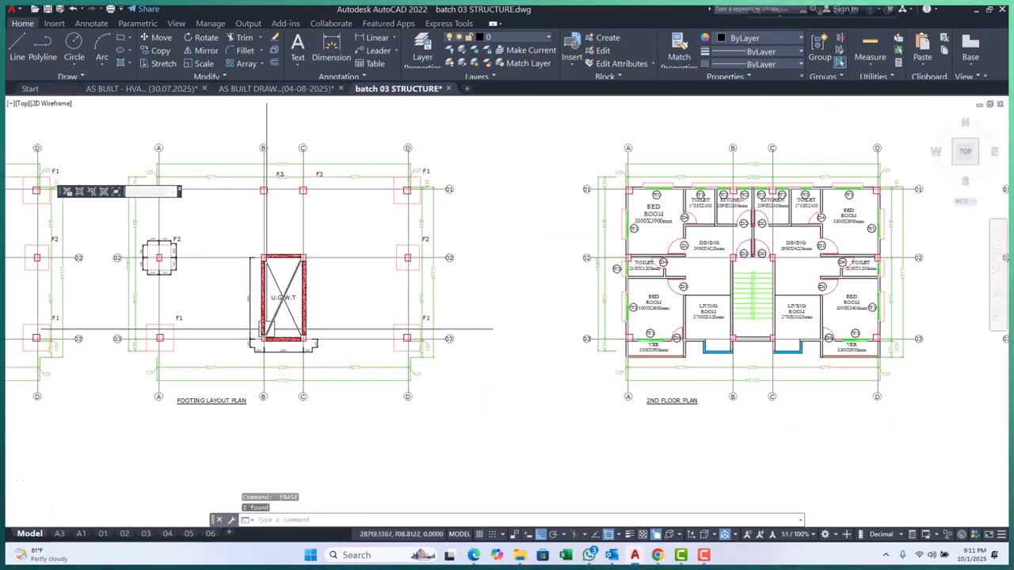
pyautogui.scroll(2, 265, 329)
pyautogui.click(221, 305)
pyautogui.press('space')
pyautogui.scroll(3, 219, 365)
pyautogui.click(231, 385)
pyautogui.press('space')
pyautogui.click(281, 409)
pyautogui.click(429, 413)
pyautogui.press('space')
# Erase the footing outlines along grid D and the F1 label at D-03, keeping the columns
pyautogui.moveTo(484, 396); pyautogui.dragTo(256, 351, button='middle')
pyautogui.click(391, 371)
pyautogui.scroll(-3, 339, 343)
pyautogui.moveTo(546, 331); pyautogui.dragTo(409, 347, button='middle')
pyautogui.scroll(3, 399, 329)
pyautogui.scroll(1, 396, 265)
pyautogui.click(394, 265)
pyautogui.scroll(-4, 320, 491)
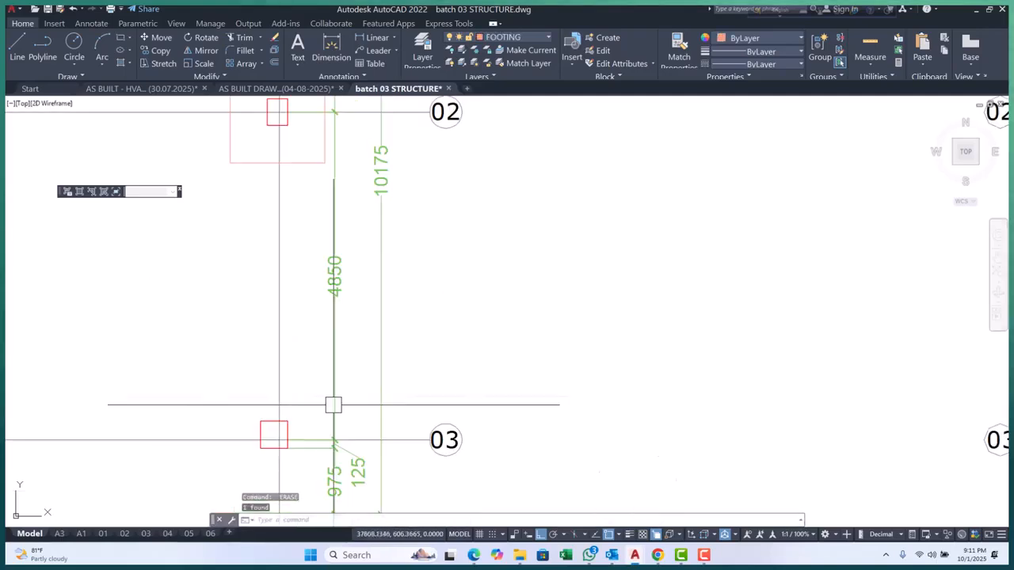
pyautogui.scroll(3, 276, 298)
pyautogui.press('space')
pyautogui.moveTo(287, 283)
pyautogui.mouseDown(button='middle')
pyautogui.moveTo(301, 347)
pyautogui.moveTo(304, 513)
pyautogui.mouseUp(button='middle')
pyautogui.click(276, 338)
pyautogui.click(229, 371)
pyautogui.press('space')
# Erase the footing outlines, labels and dimensions at grid A-02 and A-03, keeping the columns
pyautogui.scroll(-4, 324, 329)
pyautogui.moveTo(336, 323); pyautogui.dragTo(645, 292, button='middle')
pyautogui.scroll(-3, 483, 293)
pyautogui.scroll(5, 497, 277)
pyautogui.click(563, 190)
pyautogui.click(472, 258)
pyautogui.press('space')
pyautogui.click(419, 208)
pyautogui.click(366, 255)
pyautogui.press('space')
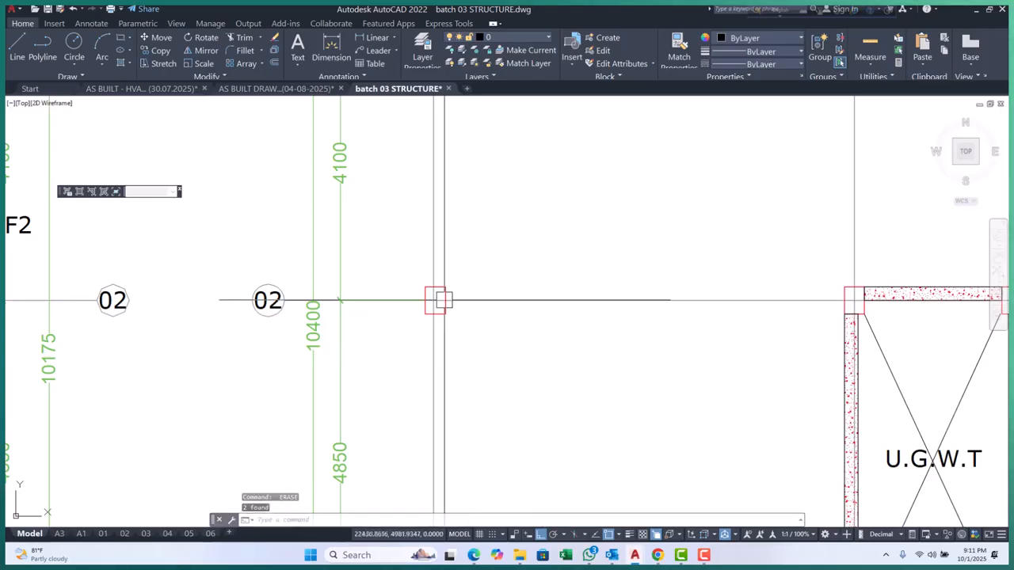
pyautogui.scroll(-4, 446, 317)
pyautogui.scroll(4, 478, 369)
pyautogui.press('Escape')
pyautogui.press('Escape')
# Delete the duplicate black column outline lying over the red column at grid A-01
pyautogui.scroll(-5, 423, 362)
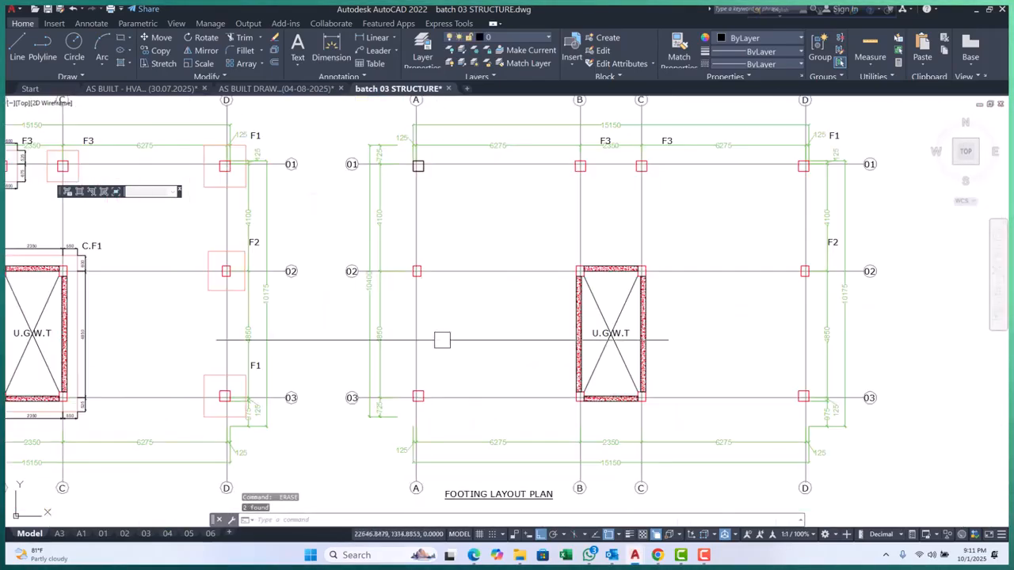
pyautogui.scroll(6, 385, 273)
pyautogui.scroll(2, 339, 355)
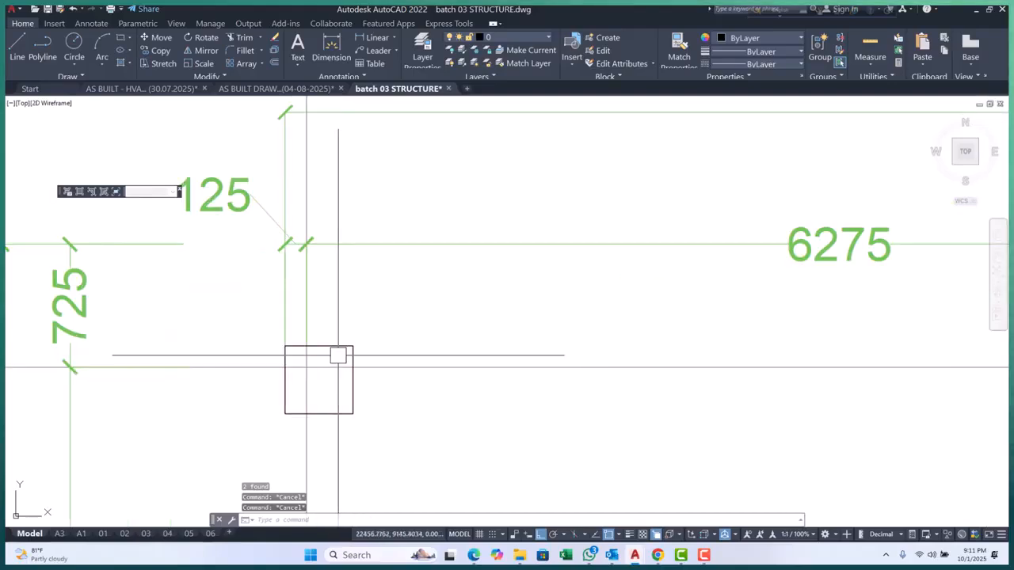
pyautogui.click(340, 348)
pyautogui.click(381, 389)
pyautogui.press('Delete')
pyautogui.scroll(-4, 400, 396)
pyautogui.scroll(2, 370, 366)
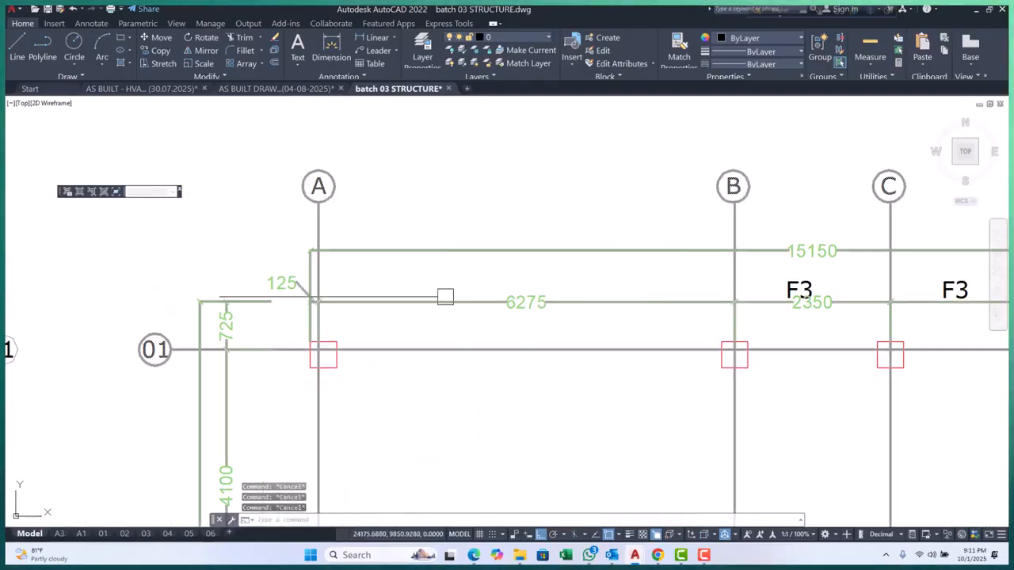
# Review the A1 and 01 layouts and check the viewport scale of the footing plan on sheet 01
pyautogui.scroll(-6, 406, 324)
pyautogui.click(81, 534)
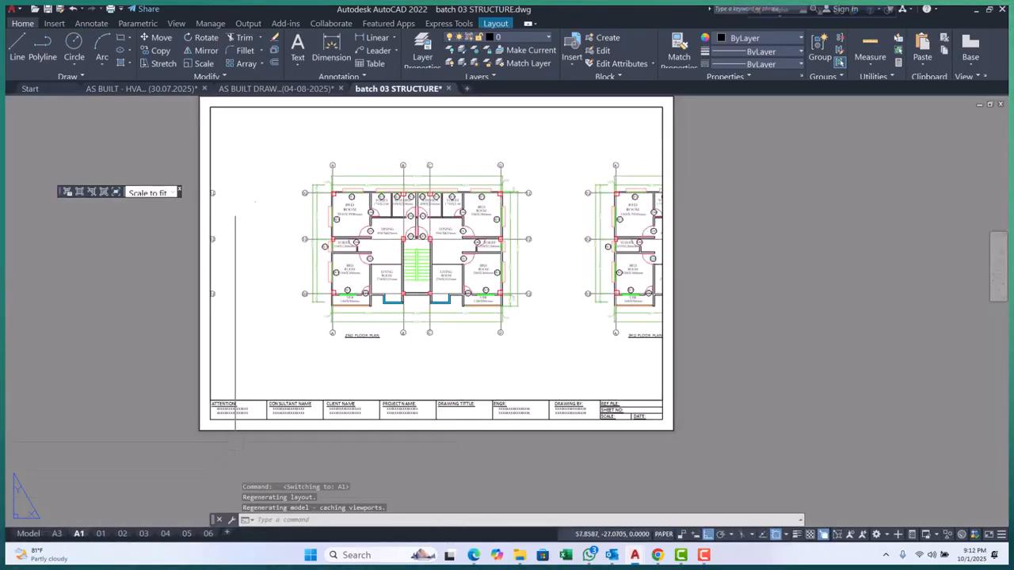
pyautogui.click(102, 533)
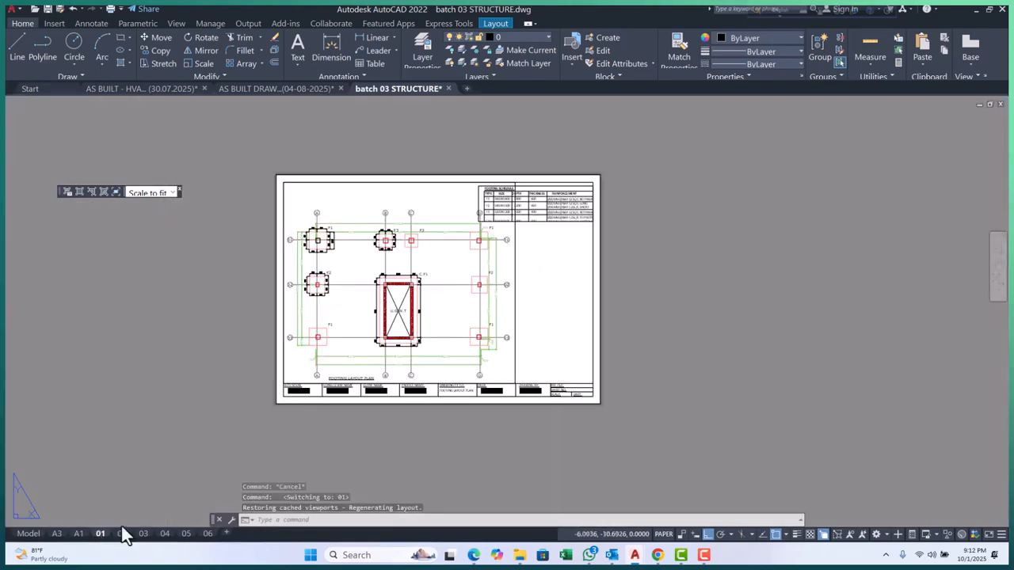
pyautogui.doubleClick(407, 350)
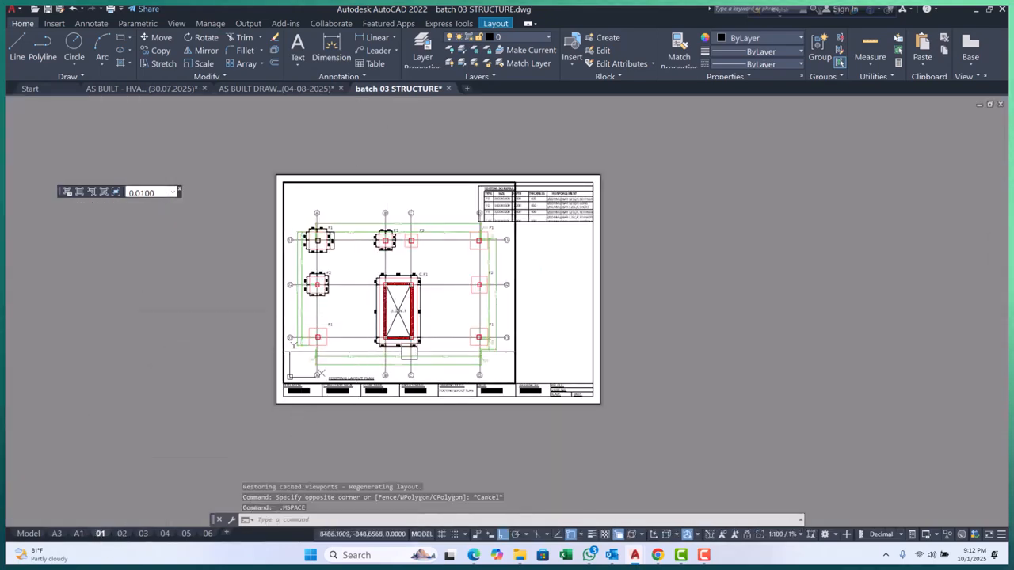
pyautogui.doubleClick(702, 437)
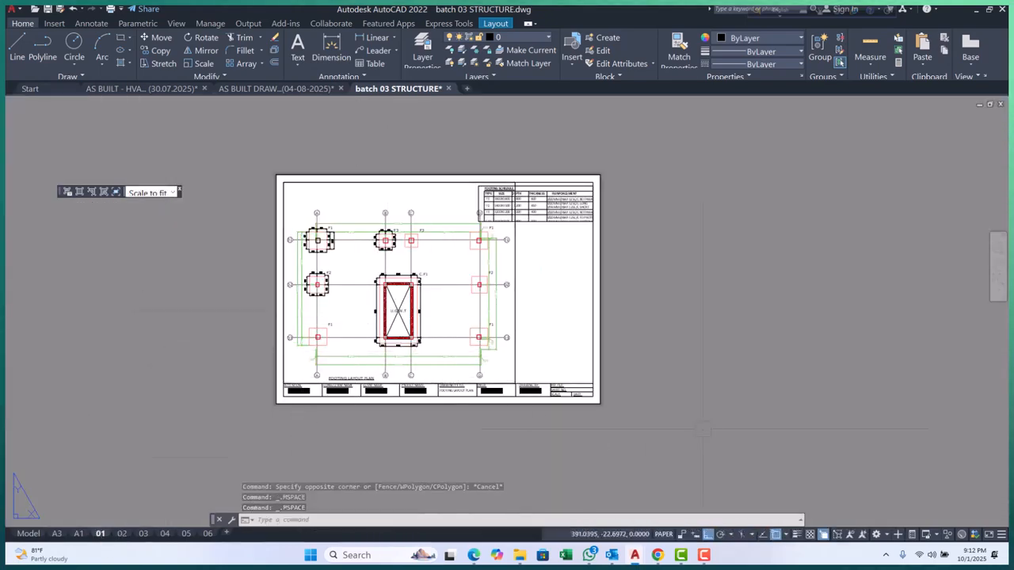
# Return to model space and set 1-100 as the current dimension style
pyautogui.click(27, 533)
pyautogui.scroll(-2, 373, 341)
pyautogui.scroll(5, 371, 349)
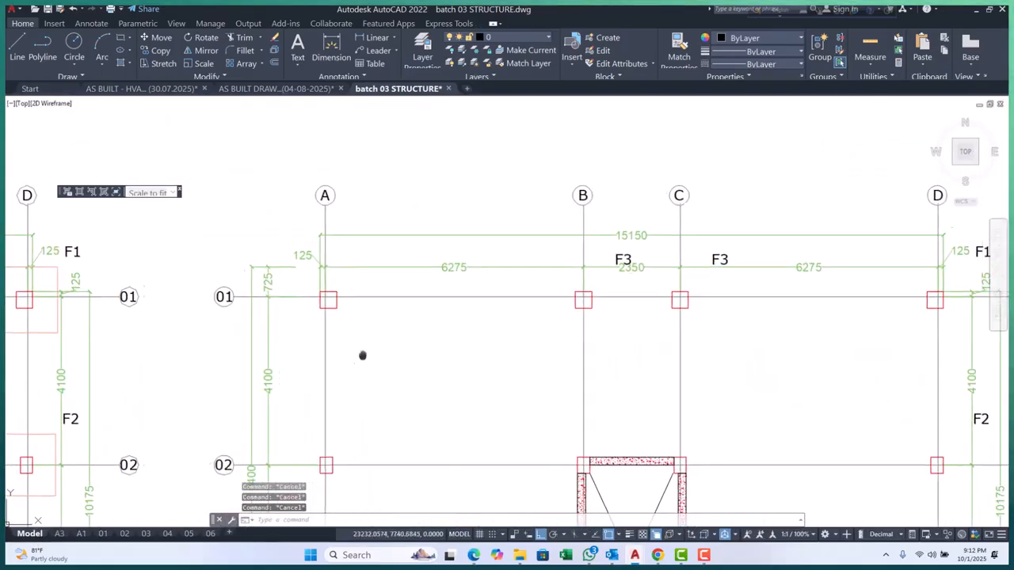
pyautogui.moveTo(371, 349); pyautogui.dragTo(349, 366, button='middle')
pyautogui.press('Return')
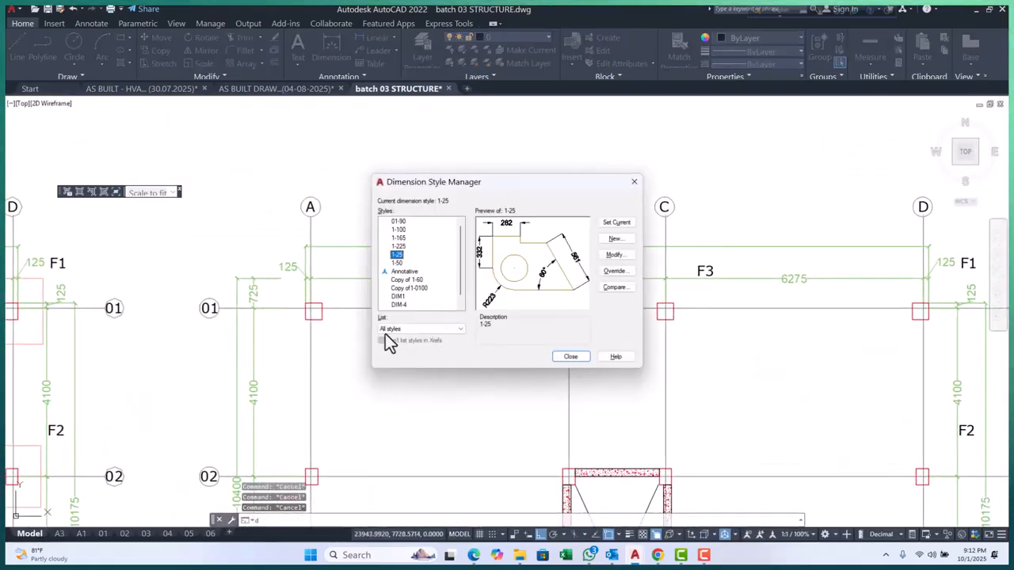
pyautogui.click(398, 229)
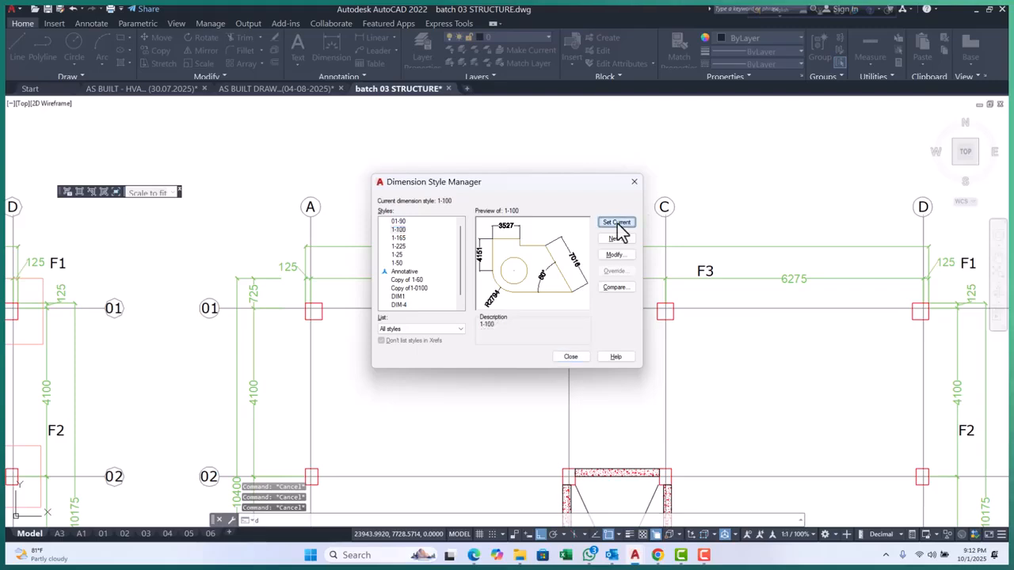
pyautogui.click(570, 357)
# Add a vertical linear dimension from the A-01 column's lower right corner to grid line 01
pyautogui.scroll(4, 330, 323)
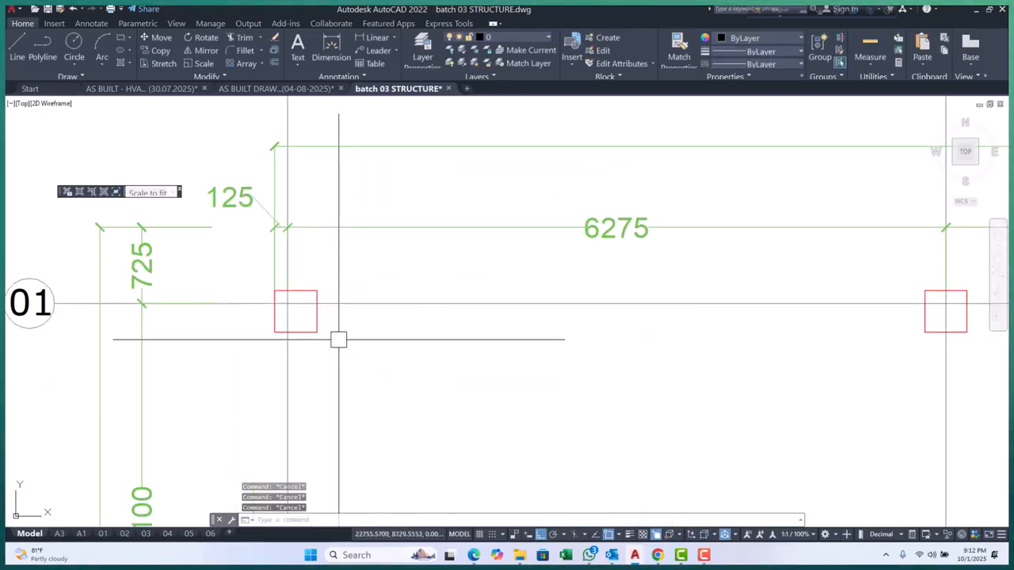
pyautogui.write('li')
pyautogui.press('Return')
pyautogui.scroll(3, 338, 302)
pyautogui.click(285, 380)
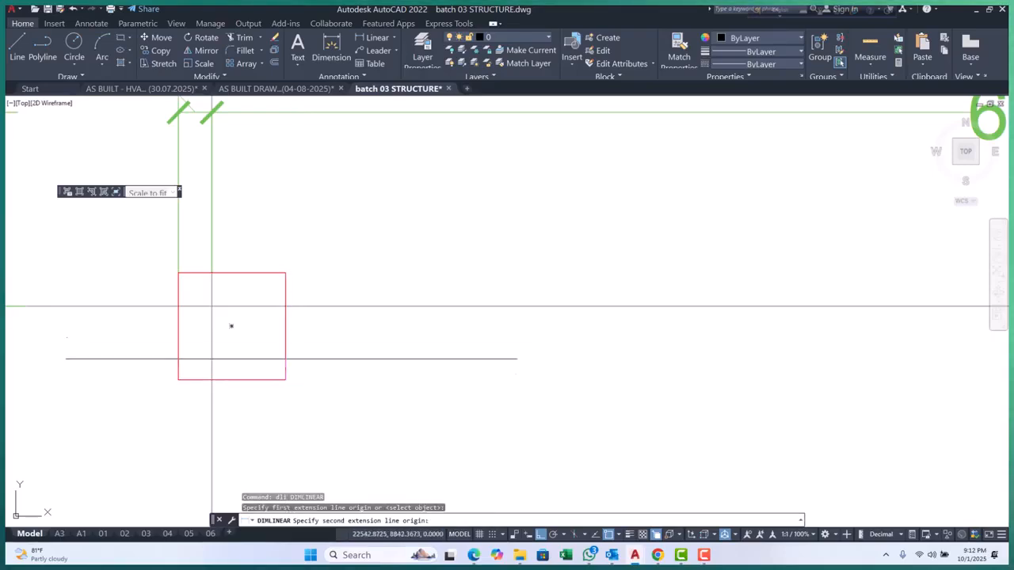
pyautogui.click(285, 307)
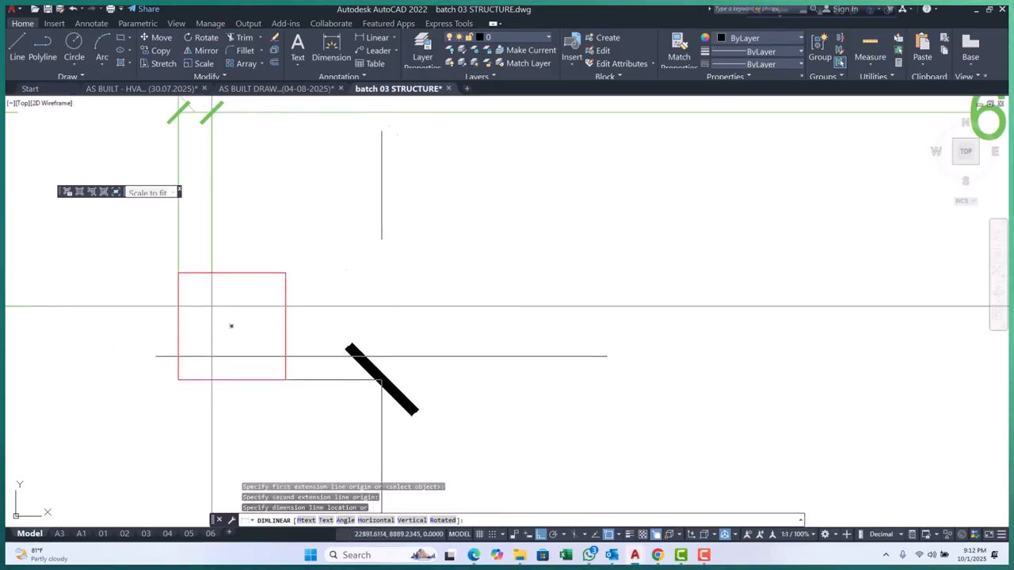
pyautogui.press('Escape')
pyautogui.scroll(-3, 394, 328)
pyautogui.scroll(-4, 420, 298)
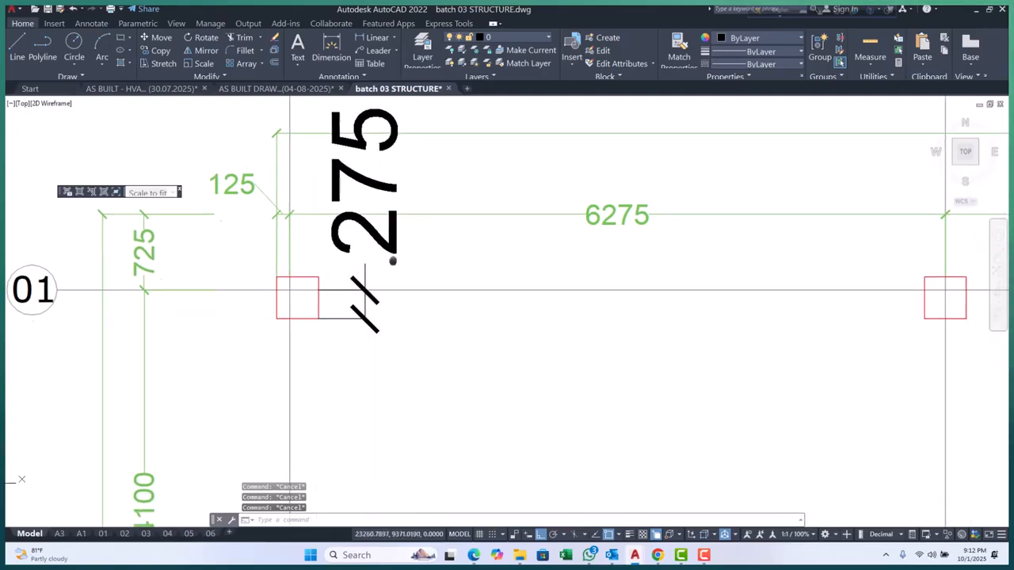
pyautogui.doubleClick(527, 234)
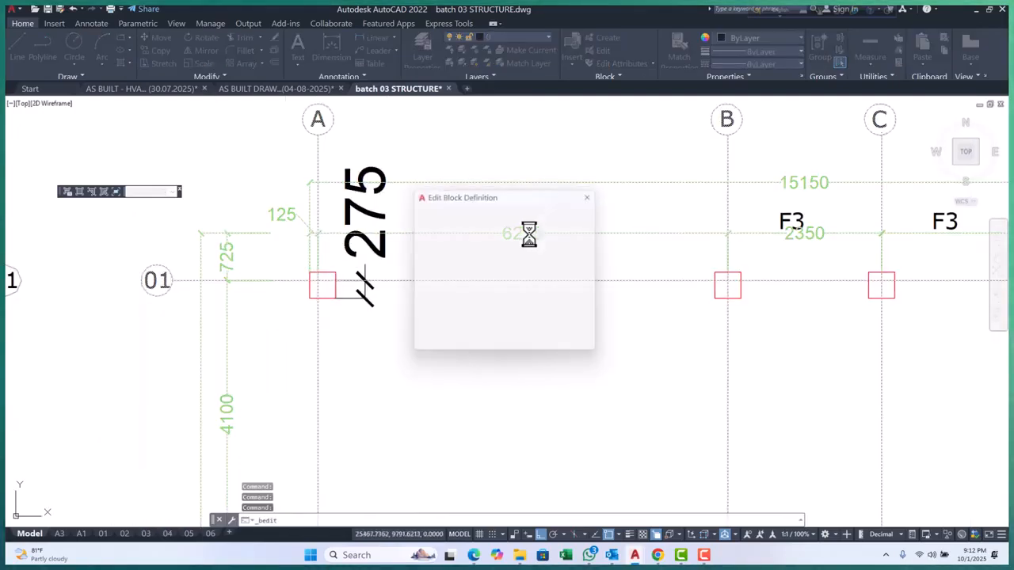
pyautogui.click(508, 348)
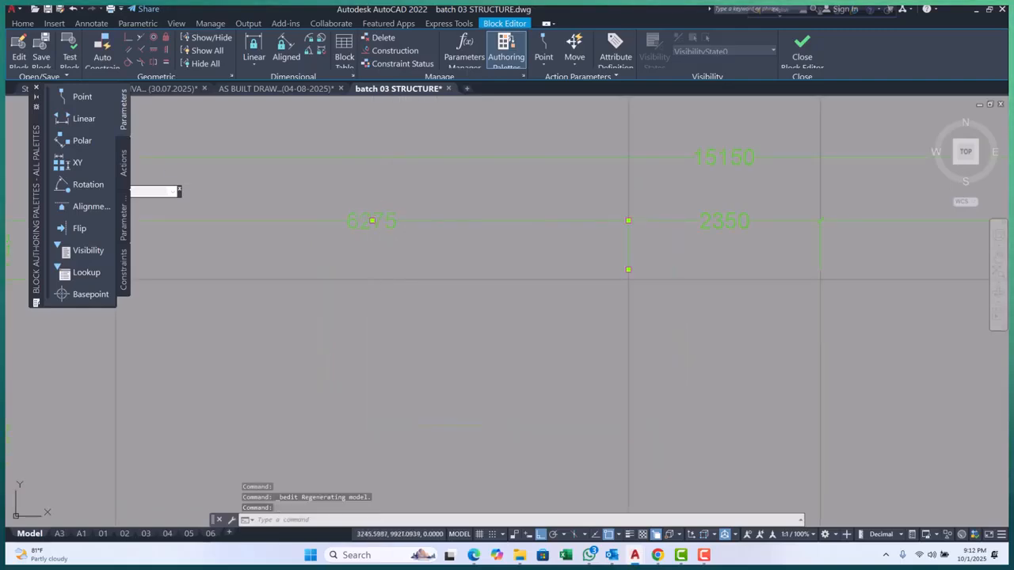
pyautogui.doubleClick(373, 220)
pyautogui.click(181, 143)
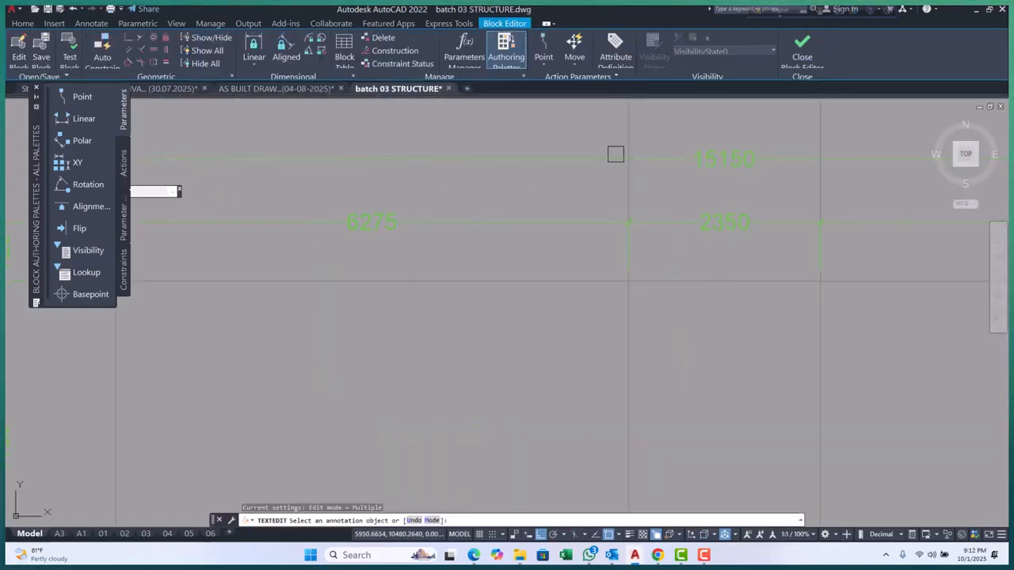
pyautogui.click(815, 51)
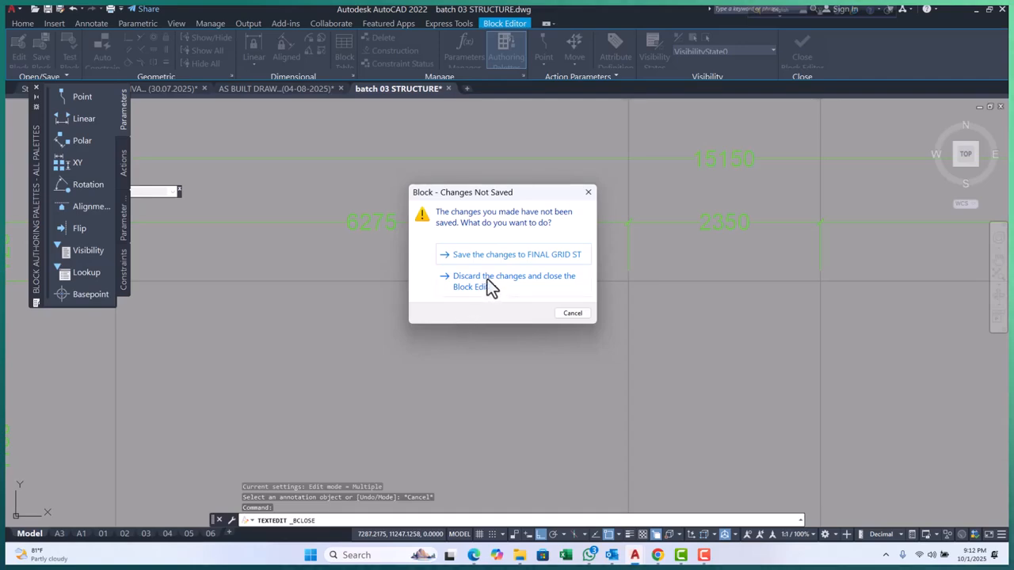
pyautogui.click(491, 287)
pyautogui.scroll(4, 330, 245)
pyautogui.moveTo(328, 243); pyautogui.dragTo(329, 285, button='middle')
pyautogui.scroll(-4, 343, 294)
pyautogui.moveTo(394, 314); pyautogui.dragTo(399, 301, button='middle')
pyautogui.scroll(-2, 399, 299)
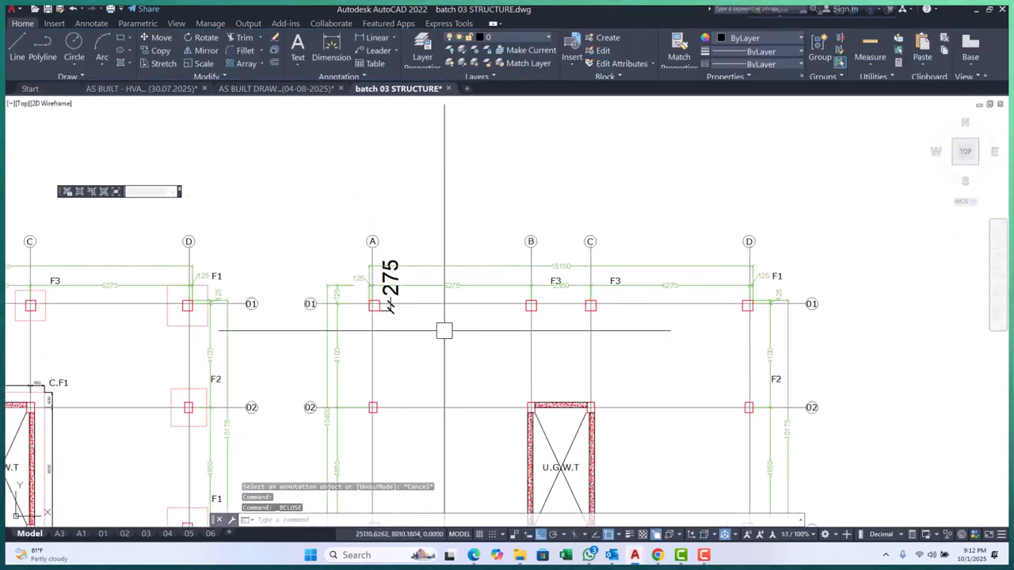
# Set 1-50 as the current dimension style
pyautogui.scroll(4, 365, 265)
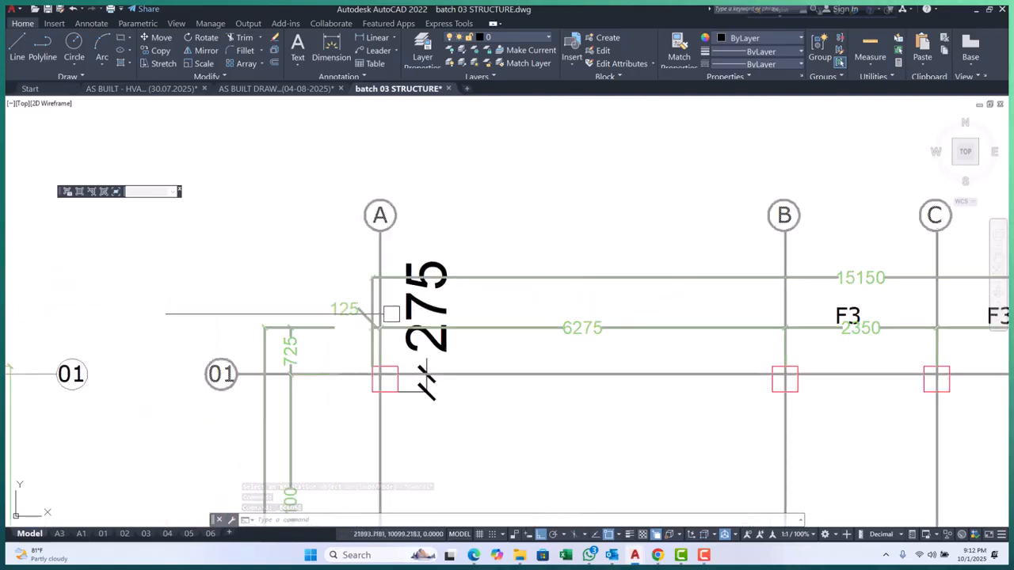
pyautogui.press('Escape')
pyautogui.press('Escape')
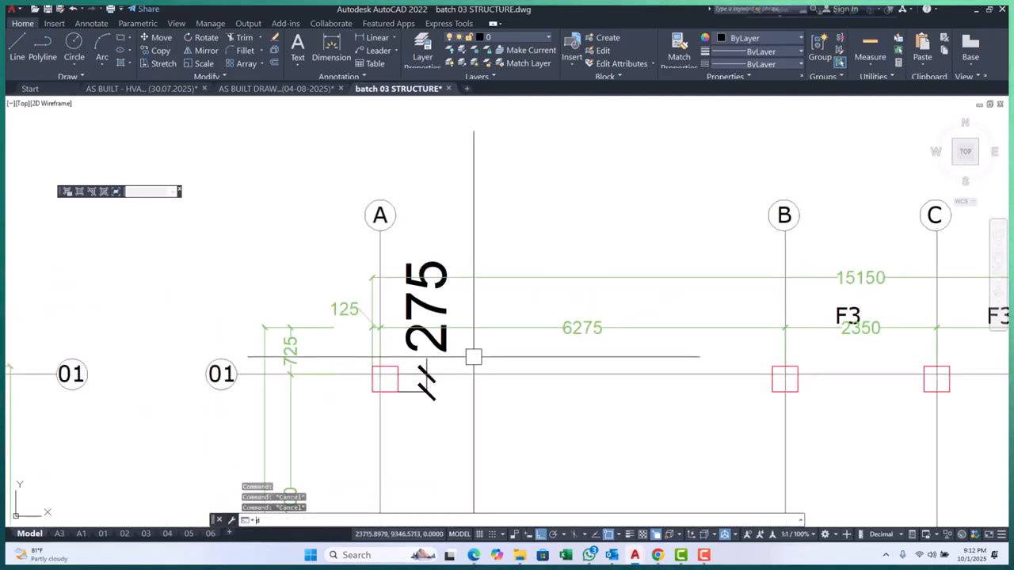
pyautogui.press('Return')
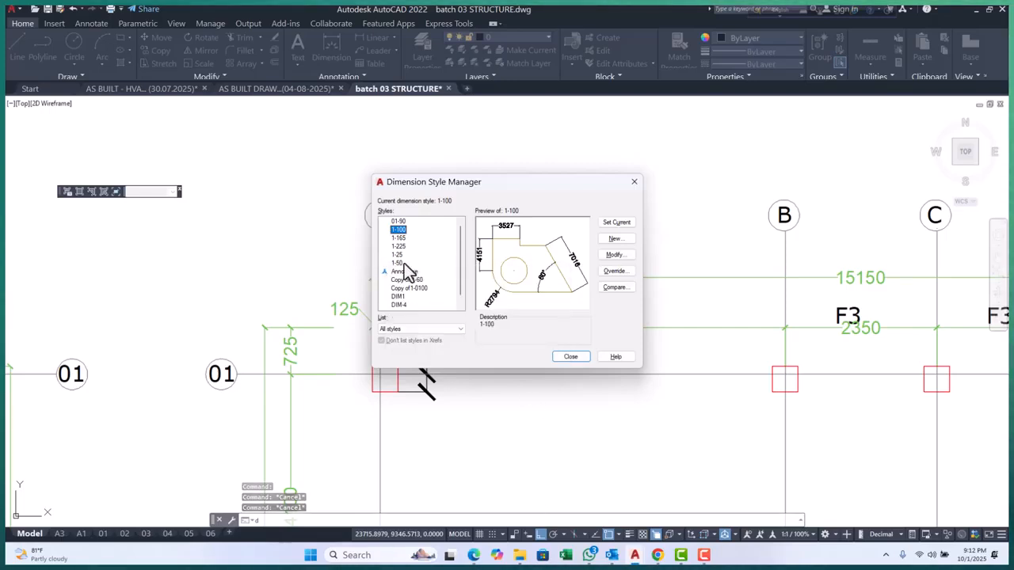
pyautogui.click(398, 263)
pyautogui.click(570, 356)
# Erase the oversized 275 dimension beside the column at grid A-01
pyautogui.scroll(3, 409, 392)
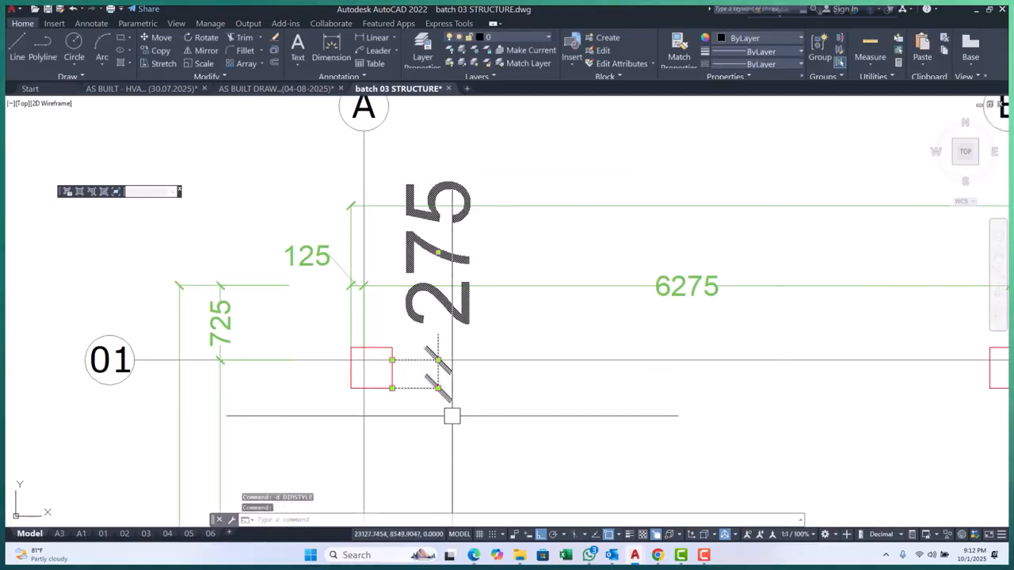
pyautogui.write('e')
pyautogui.press('Return')
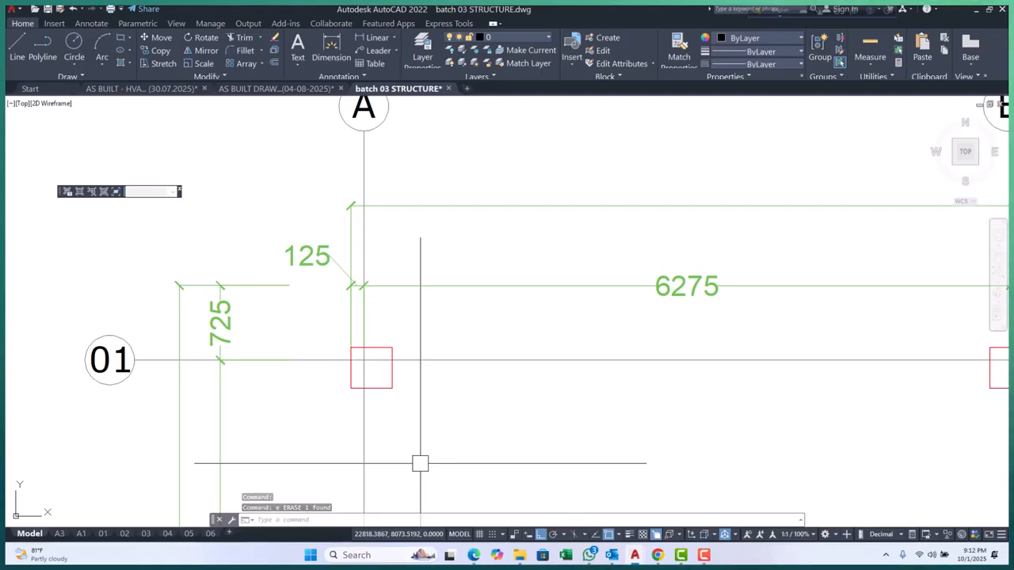
# Add a vertical linear dimension from the A-01 column's lower right corner to grid line 01, beside the column's right edge
pyautogui.write('dli')
pyautogui.press('Return')
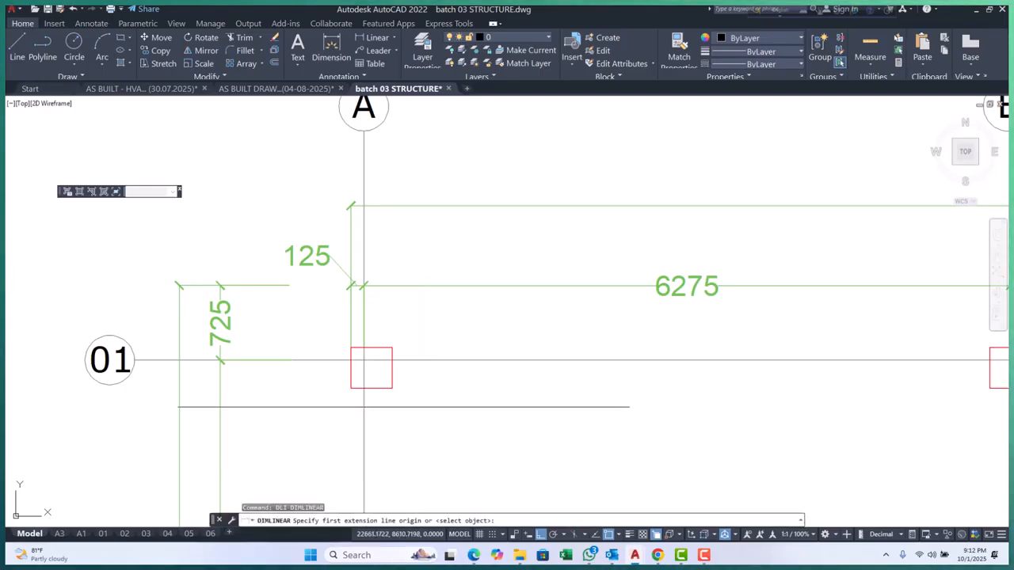
pyautogui.scroll(5, 403, 369)
pyautogui.click(360, 444)
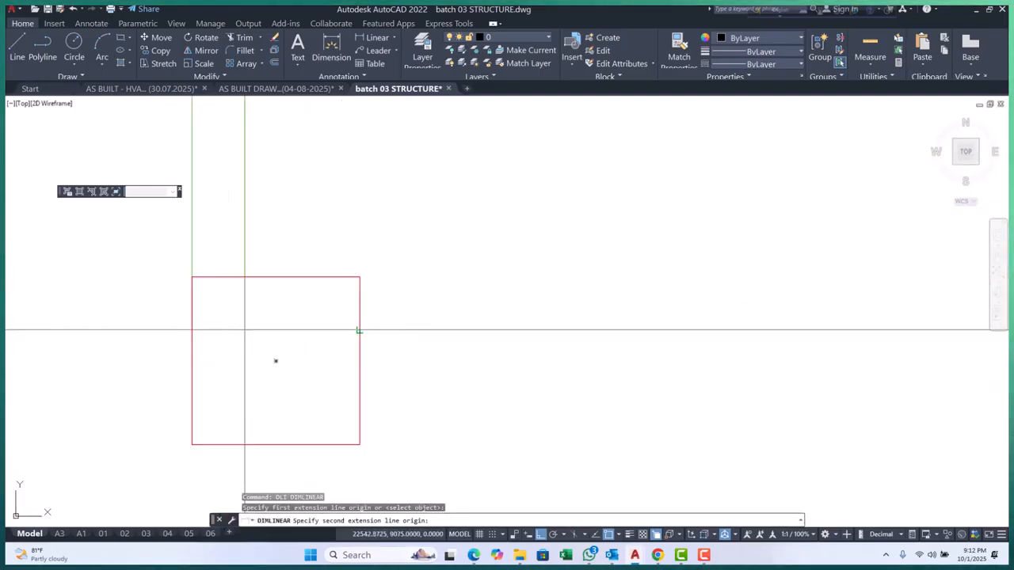
pyautogui.click(364, 329)
pyautogui.scroll(-2, 360, 384)
pyautogui.click(417, 393)
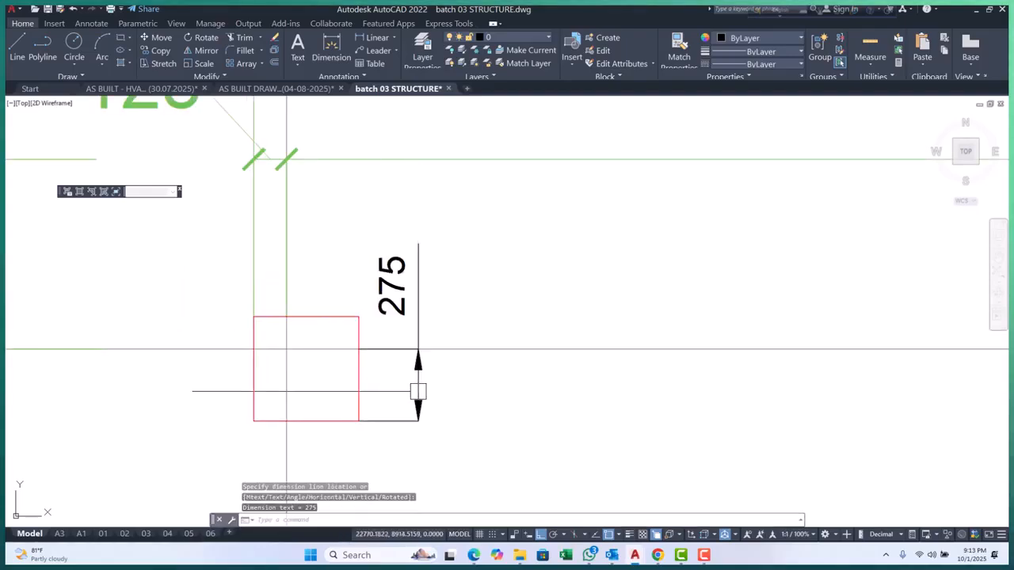
pyautogui.press('Escape')
pyautogui.moveTo(439, 378); pyautogui.dragTo(428, 353, button='middle')
pyautogui.press('Escape')
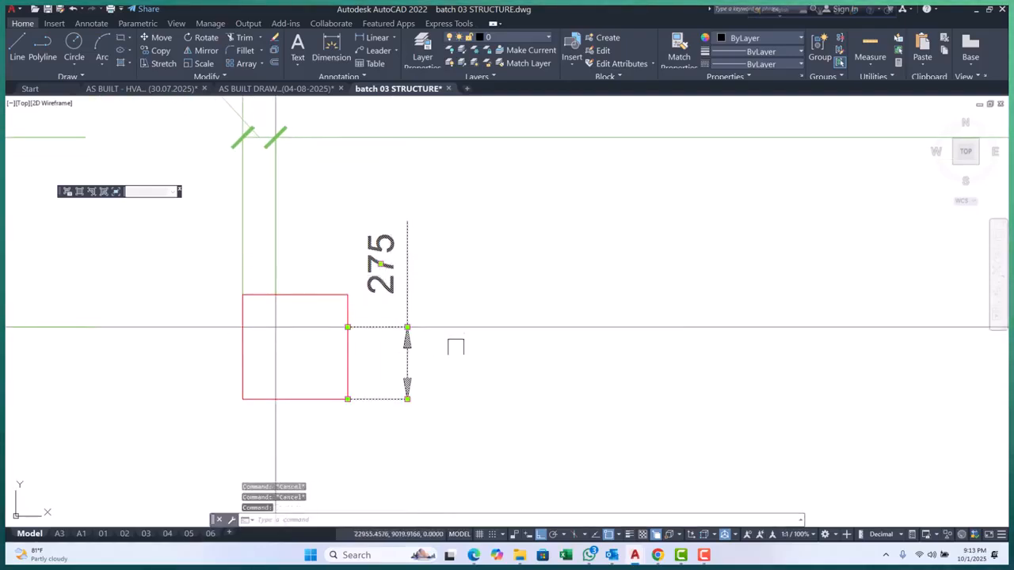
# Change the new vertical dimension's text movement property so its text can be moved with a leader
pyautogui.click(404, 284)
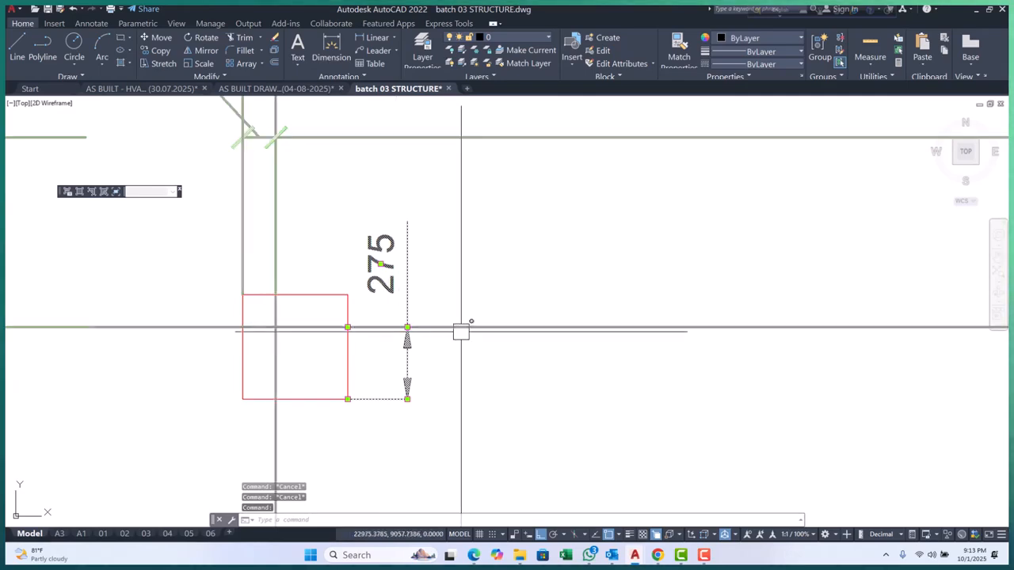
pyautogui.write('mo')
pyautogui.press('Return')
pyautogui.scroll(-10, 303, 198)
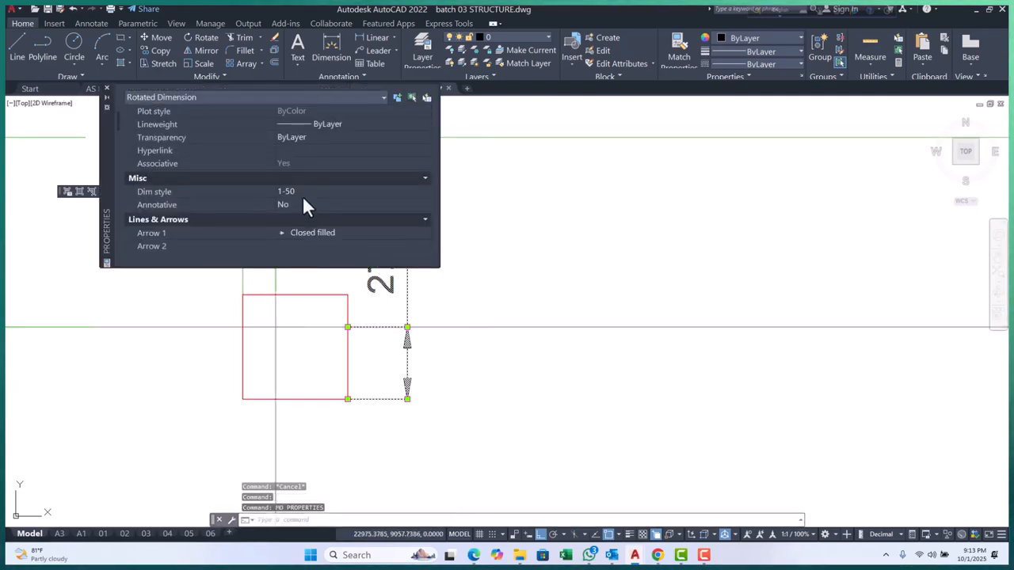
pyautogui.scroll(-3, 314, 224)
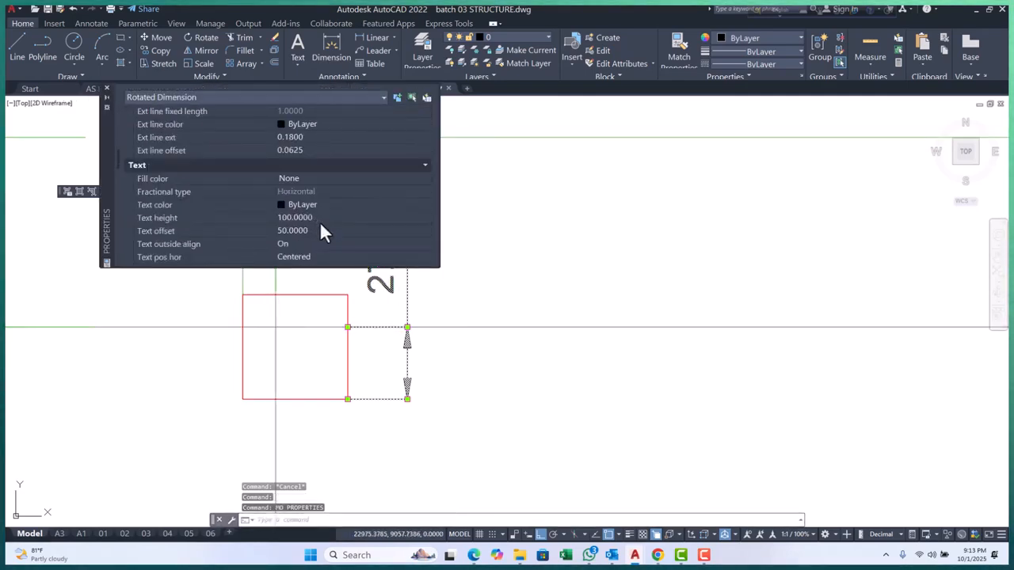
pyautogui.scroll(-3, 321, 225)
pyautogui.scroll(3, 321, 225)
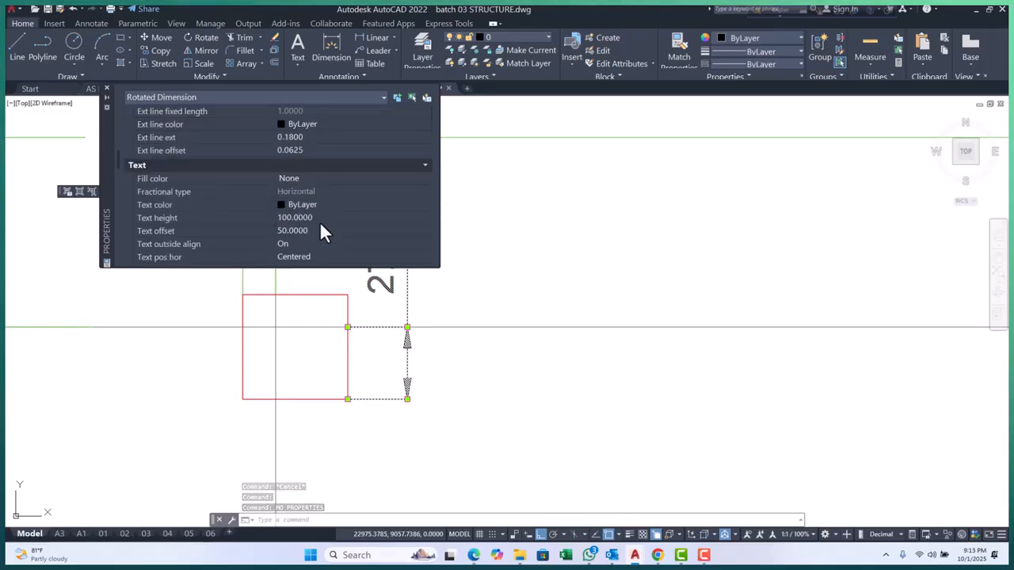
pyautogui.scroll(-3, 320, 225)
pyautogui.scroll(-6, 320, 226)
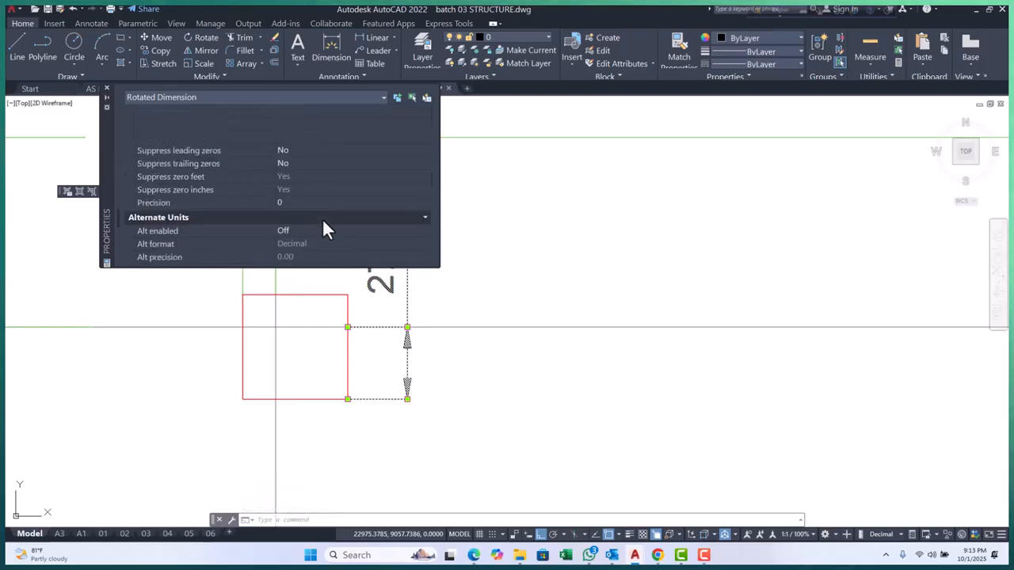
pyautogui.scroll(4, 322, 222)
pyautogui.click(399, 151)
pyautogui.click(396, 150)
pyautogui.click(358, 170)
pyautogui.click(106, 88)
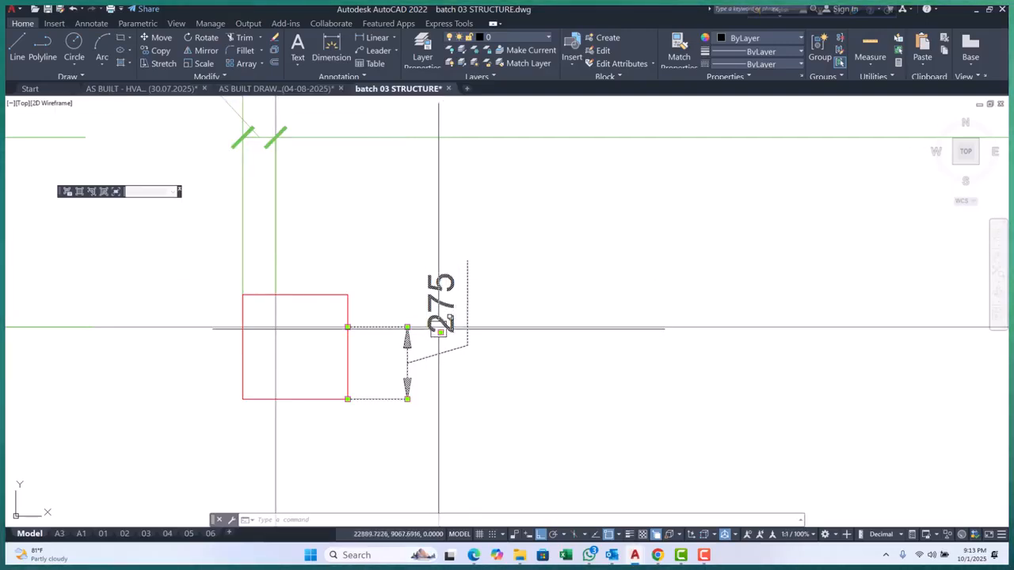
# Move the vertical dimension's text down and right of its arrows, and bring the dimension line closer to the column
pyautogui.click(440, 327)
pyautogui.click(440, 333)
pyautogui.click(454, 385)
pyautogui.click(440, 385)
pyautogui.click(440, 385)
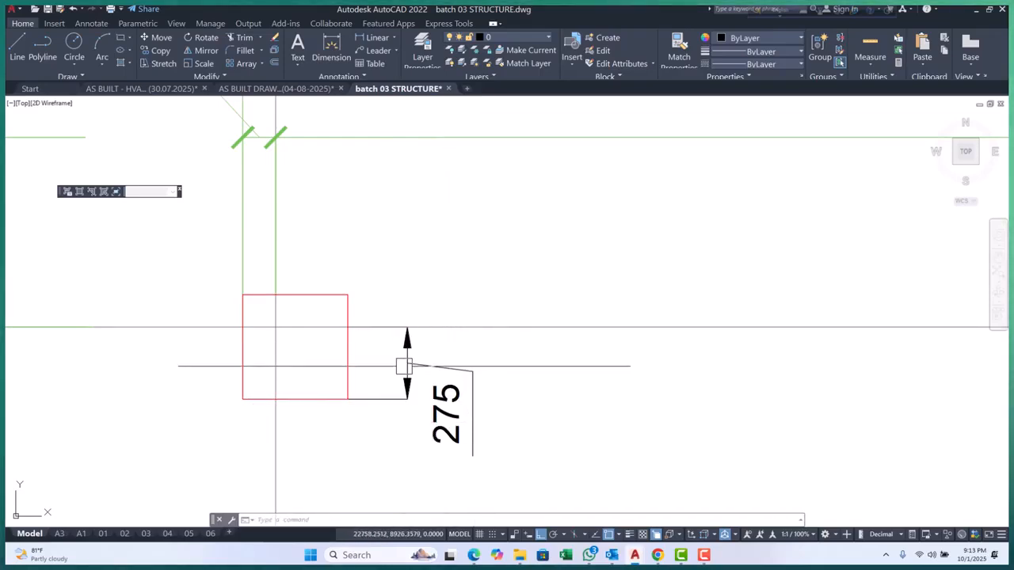
pyautogui.moveTo(389, 399); pyautogui.dragTo(392, 401, button='middle')
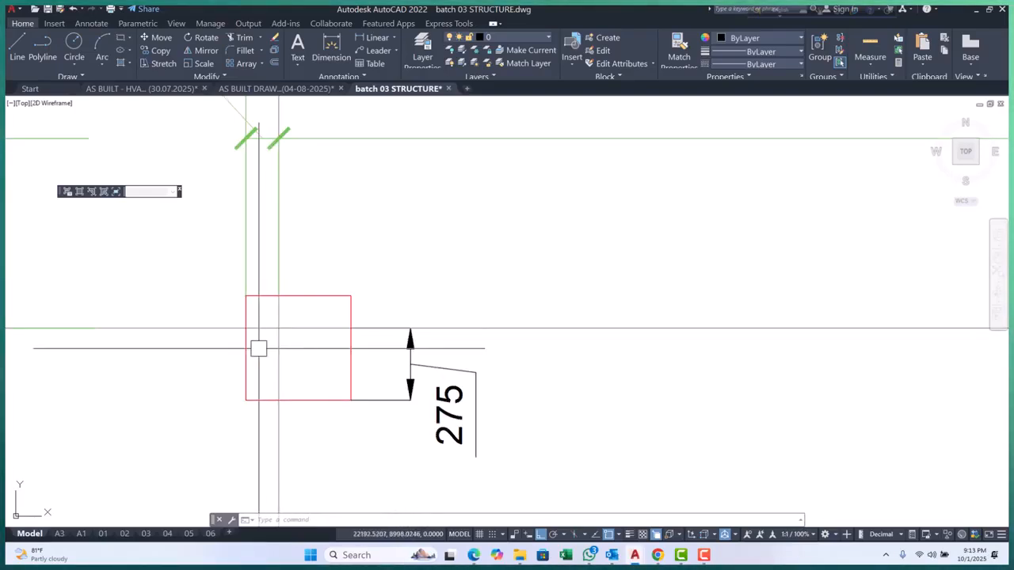
pyautogui.scroll(1, 394, 337)
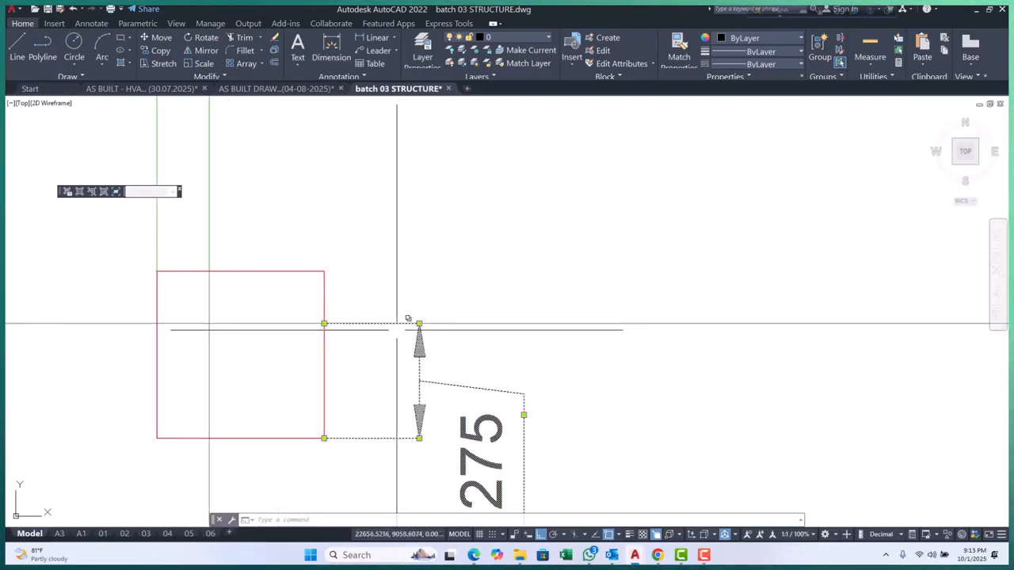
pyautogui.click(379, 323)
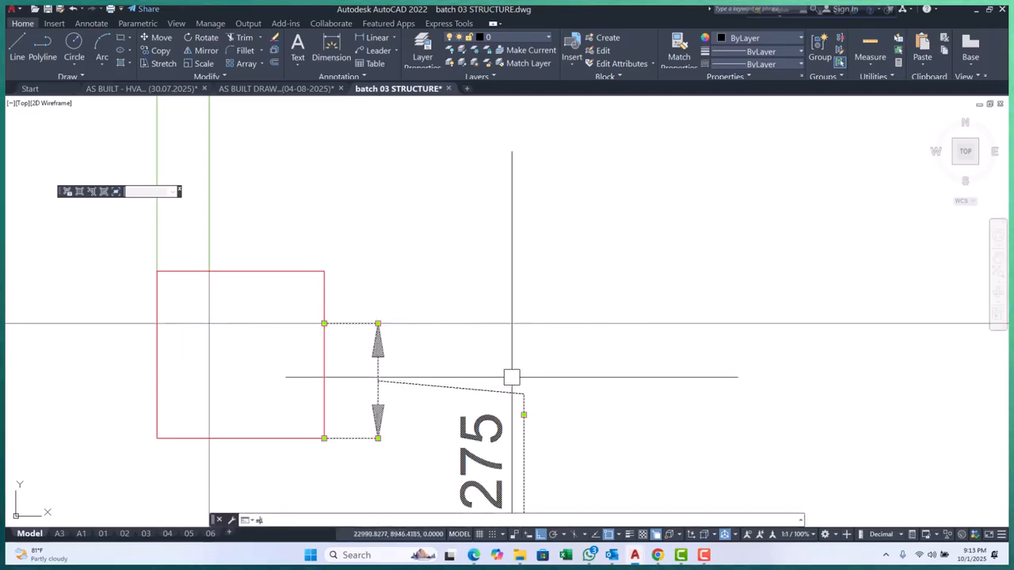
# Mirror the vertical dimension to the column's left side about its vertical centre line, keeping the original
pyautogui.scroll(-1, 512, 377)
pyautogui.write('mi')
pyautogui.press('Return')
pyautogui.click(342, 342)
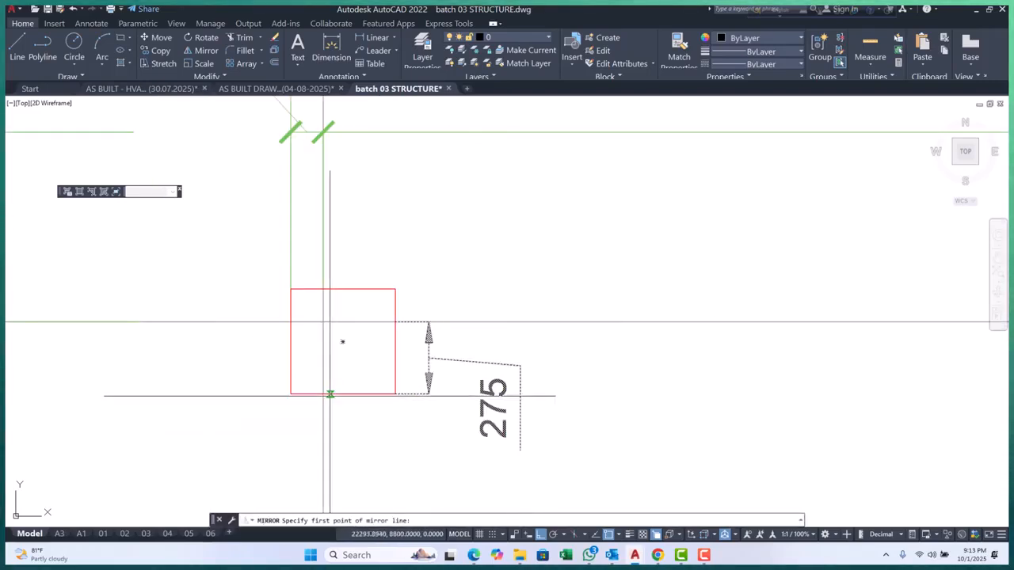
pyautogui.click(360, 467)
pyautogui.press('Return')
# Move the mirrored dimension up from grid line 01 to the column's upper left corner
pyautogui.click(256, 357)
pyautogui.write('m')
pyautogui.press('Return')
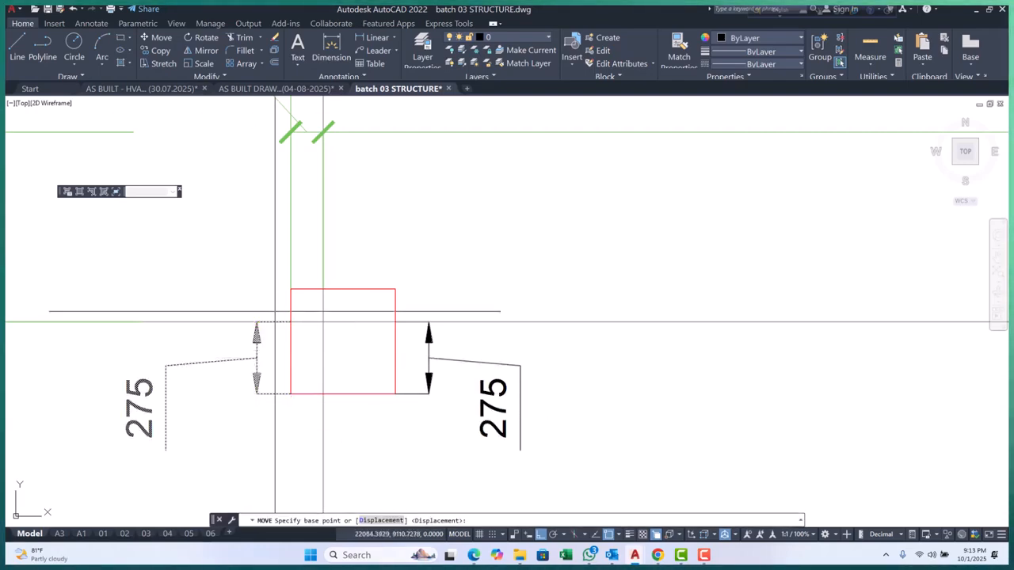
pyautogui.click(291, 323)
pyautogui.click(293, 294)
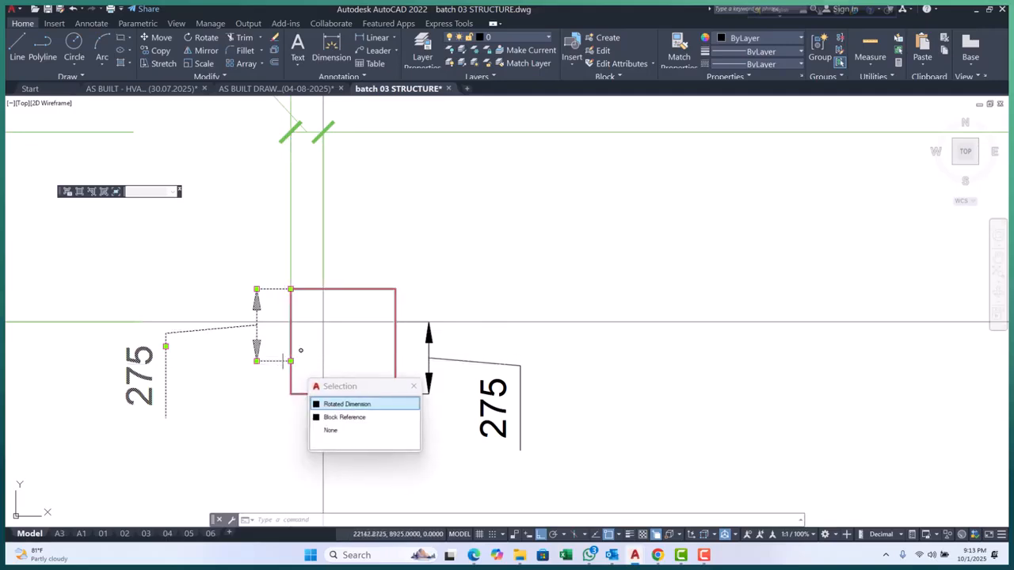
# Stretch the mirrored dimension's lower origin to grid line 01 and move its text up beside the column's upper left corner
pyautogui.click(291, 361)
pyautogui.scroll(-2, 338, 368)
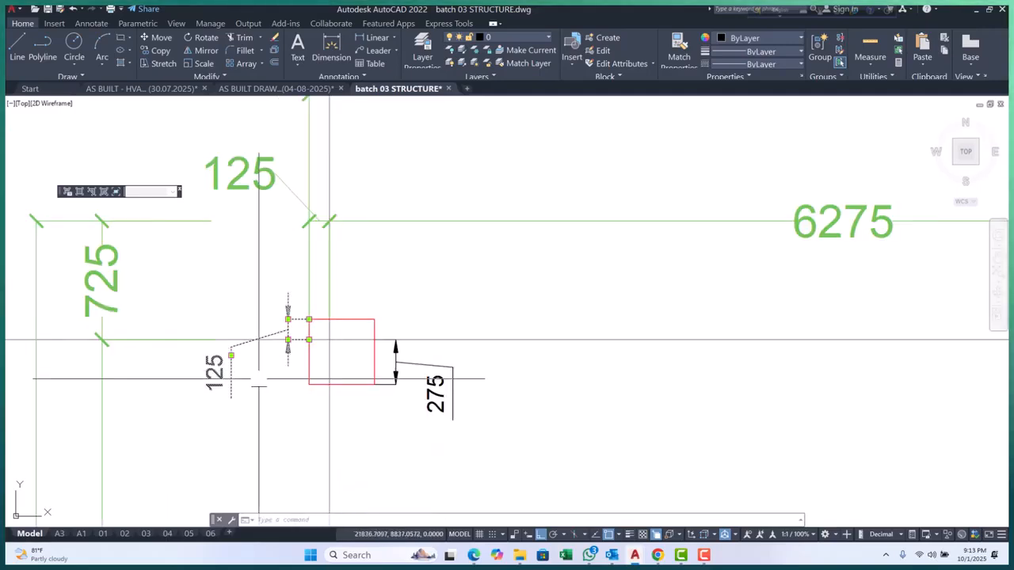
pyautogui.click(257, 303)
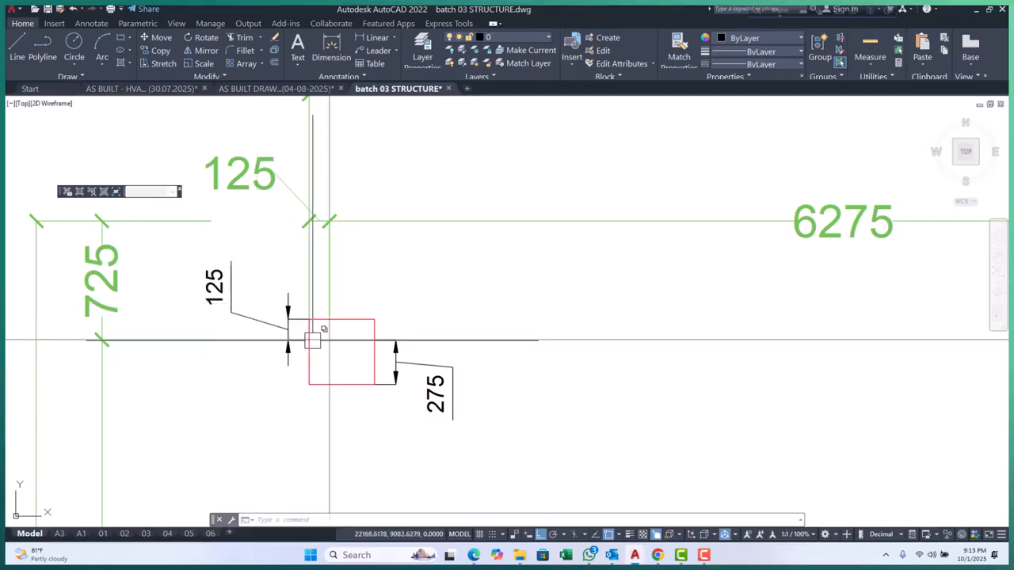
# Copy the vertical dimension on the column's left side horizontally into the free space between grids A and B
pyautogui.scroll(2, 299, 333)
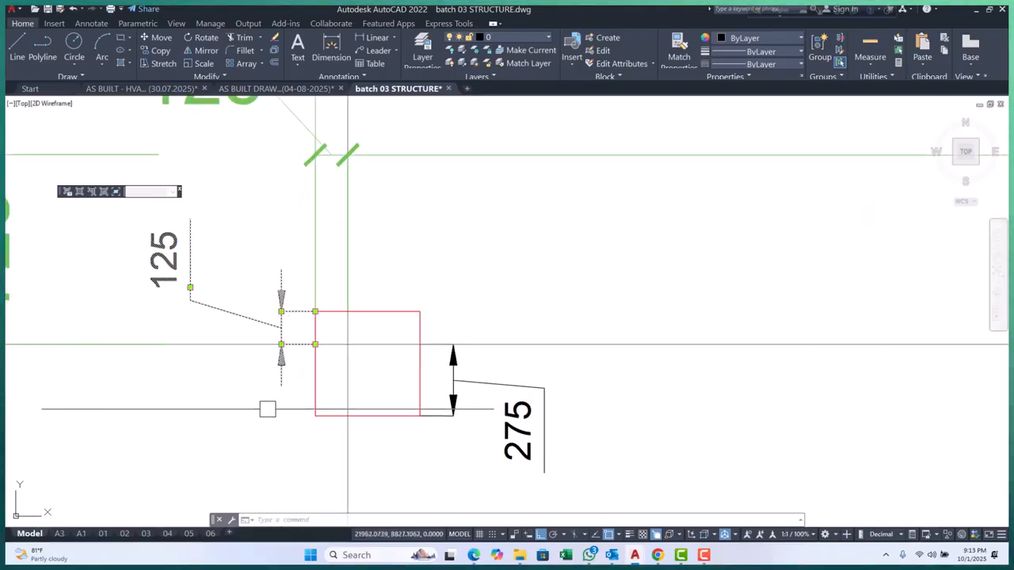
pyautogui.write('co')
pyautogui.press('Return')
pyautogui.scroll(-4, 238, 375)
pyautogui.click(323, 453)
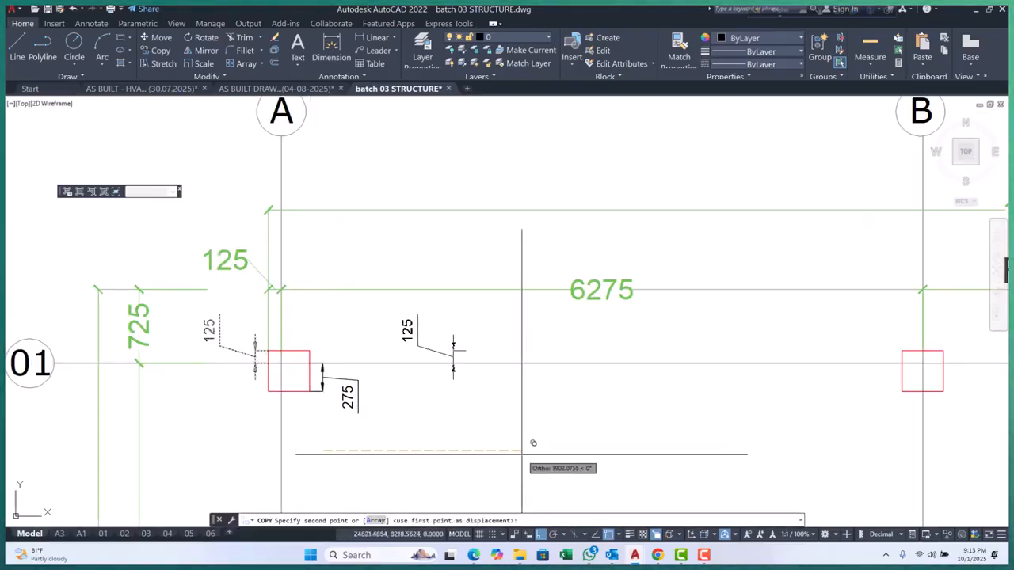
pyautogui.click(522, 455)
pyautogui.press('Escape')
# Rotate the copied dimension 90 degrees clockwise about its upper extension line origin so it measures horizontally
pyautogui.scroll(4, 472, 365)
pyautogui.click(452, 328)
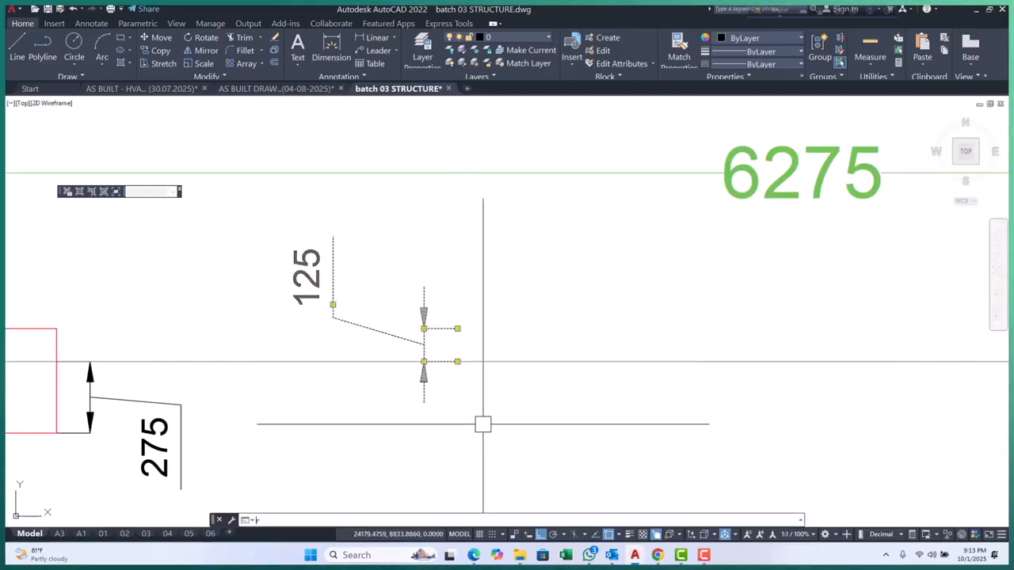
pyautogui.click(457, 328)
pyautogui.click(472, 430)
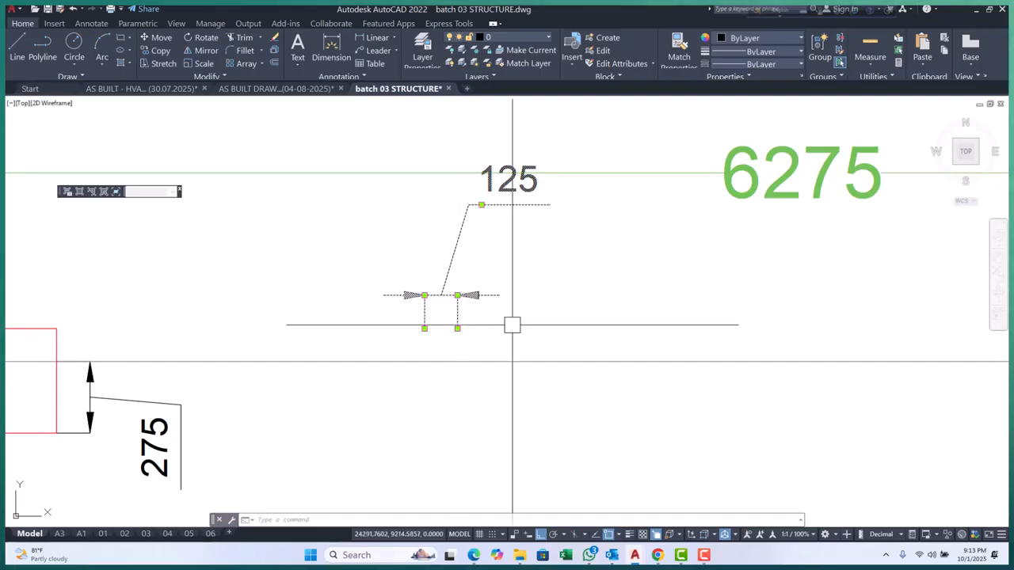
# Move the rotated dimension so its left origin sits where grid line A meets the A-01 column's top edge
pyautogui.write('m')
pyautogui.press('space')
pyautogui.click(423, 327)
pyautogui.scroll(-2, 428, 331)
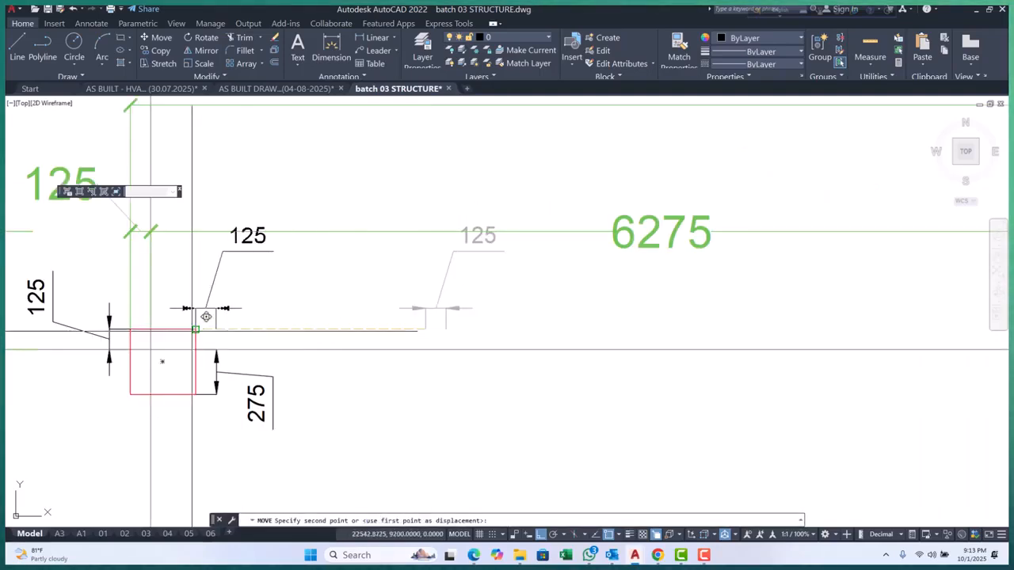
pyautogui.click(150, 328)
# Stretch the horizontal dimension's right origin to the column's upper right corner and lower its text closer to the column
pyautogui.scroll(2, 170, 319)
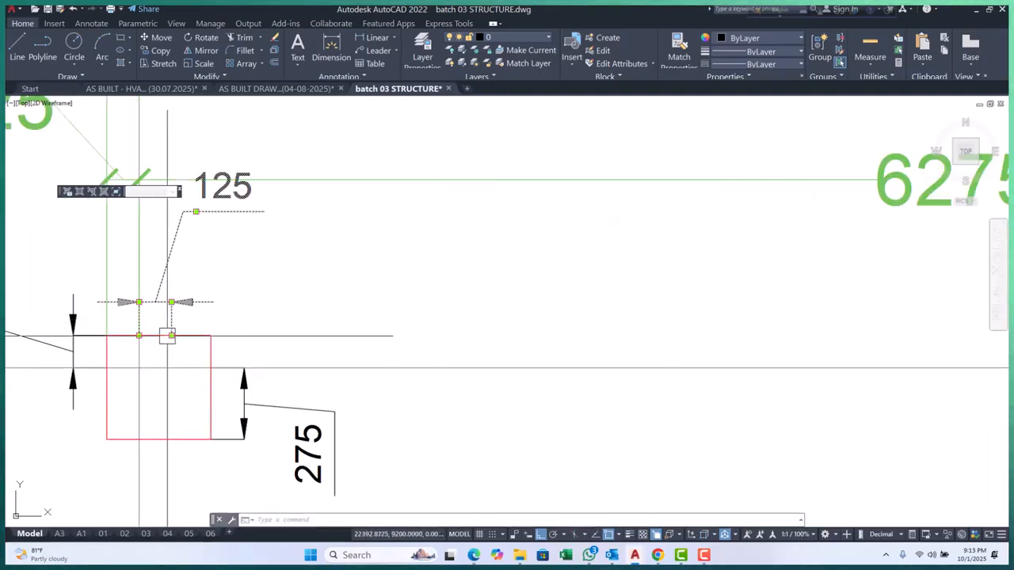
pyautogui.click(211, 336)
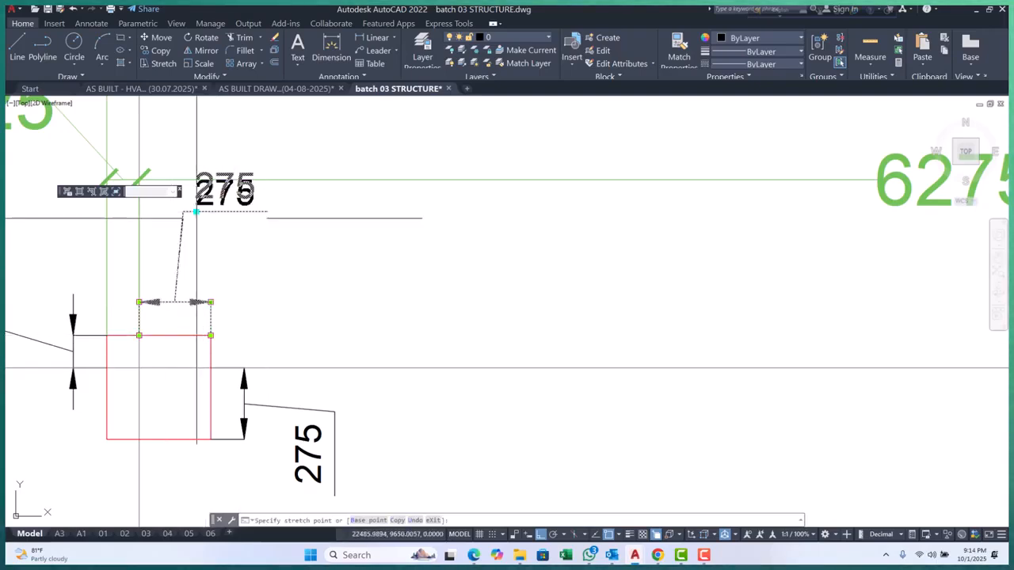
pyautogui.click(198, 301)
pyautogui.scroll(-4, 379, 323)
pyautogui.scroll(2, 396, 321)
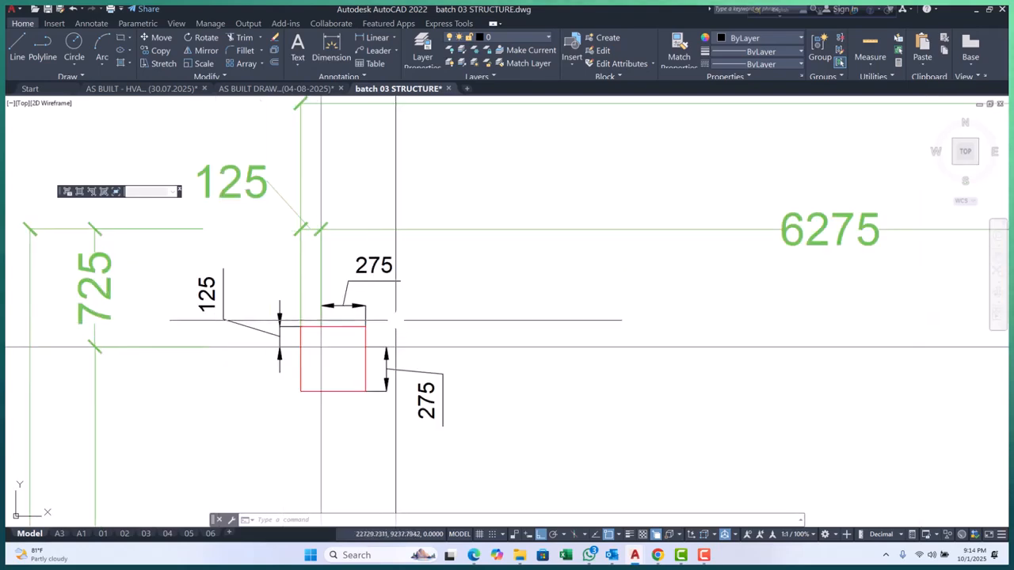
# Mirror the horizontal dimension below the column about its horizontal centre line, keeping the original
pyautogui.click(362, 306)
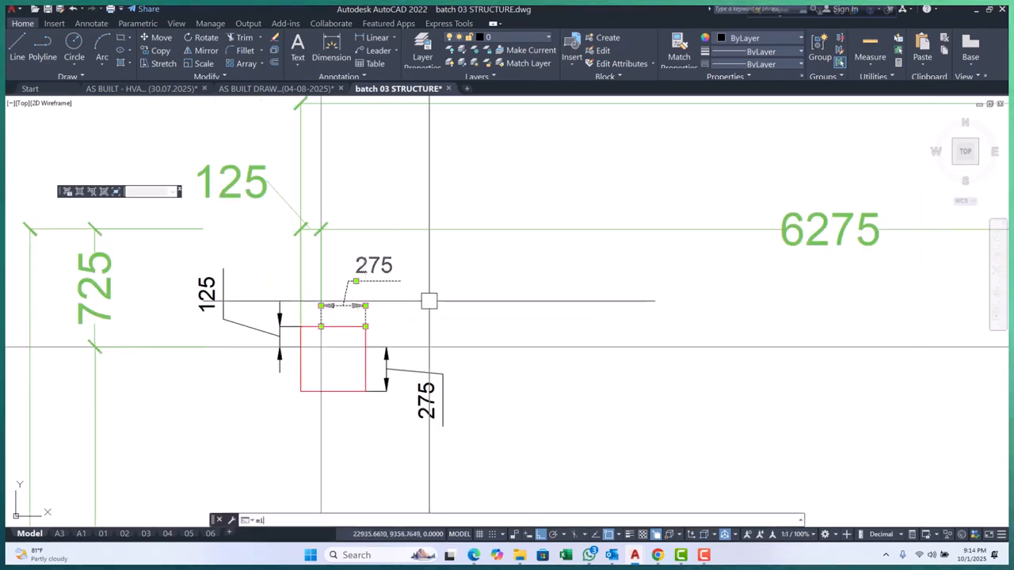
pyautogui.write('mi')
pyautogui.press('Return')
pyautogui.click(333, 358)
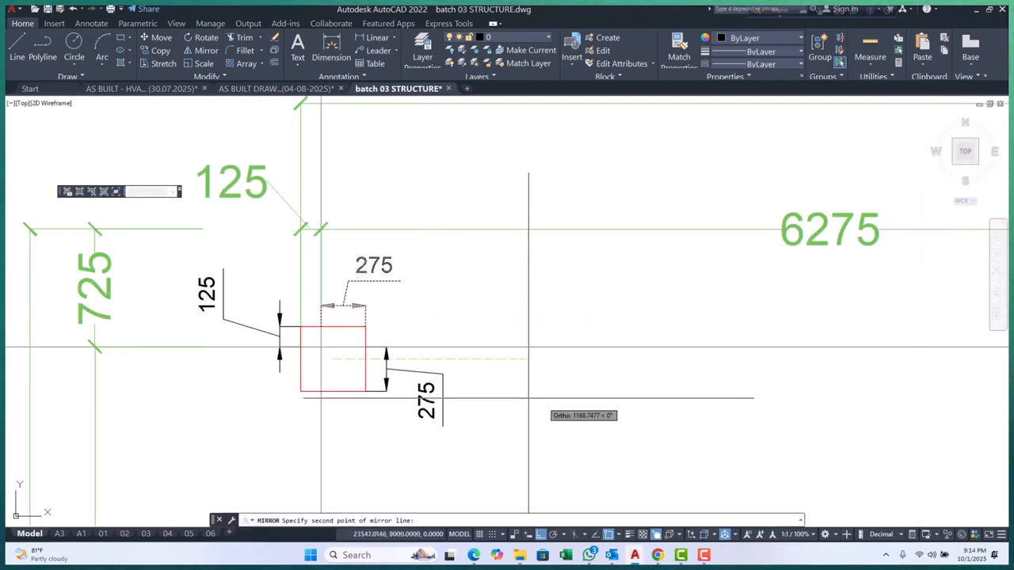
pyautogui.click(528, 398)
pyautogui.press('Return')
# Stretch the lower horizontal dimension to span from the column's lower left corner to grid line A, and move its text to the lower left
pyautogui.click(347, 410)
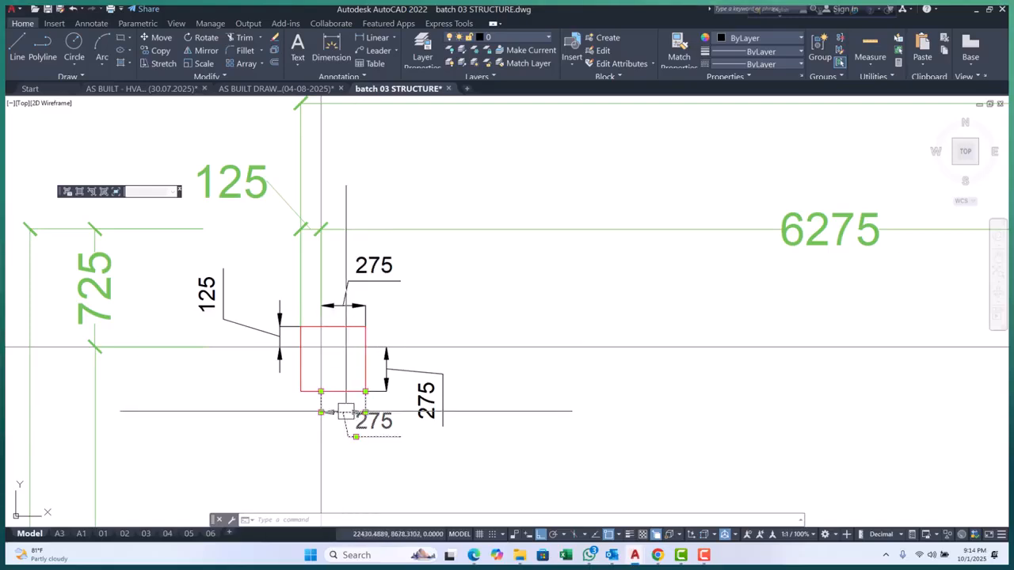
pyautogui.click(301, 391)
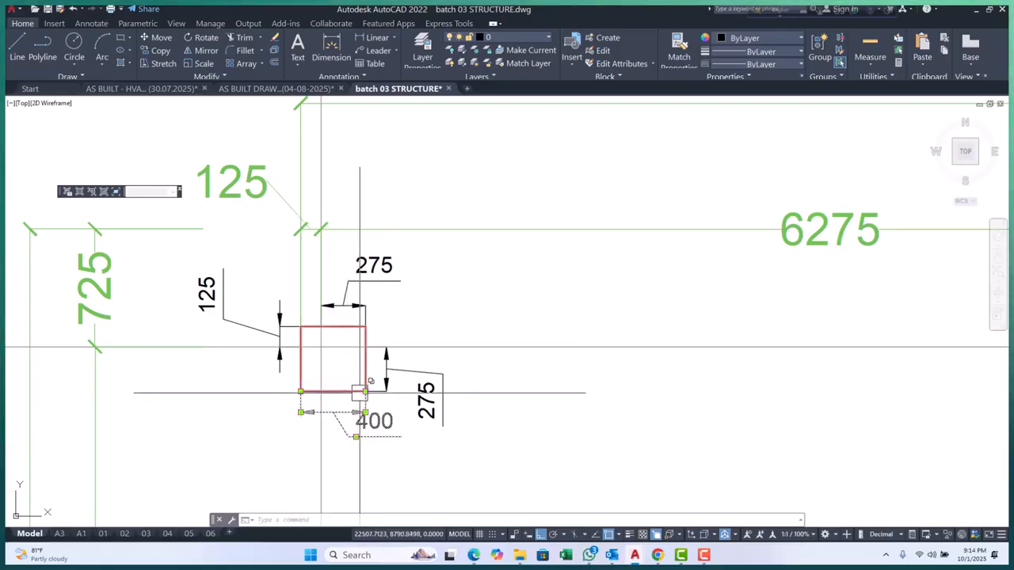
pyautogui.click(320, 391)
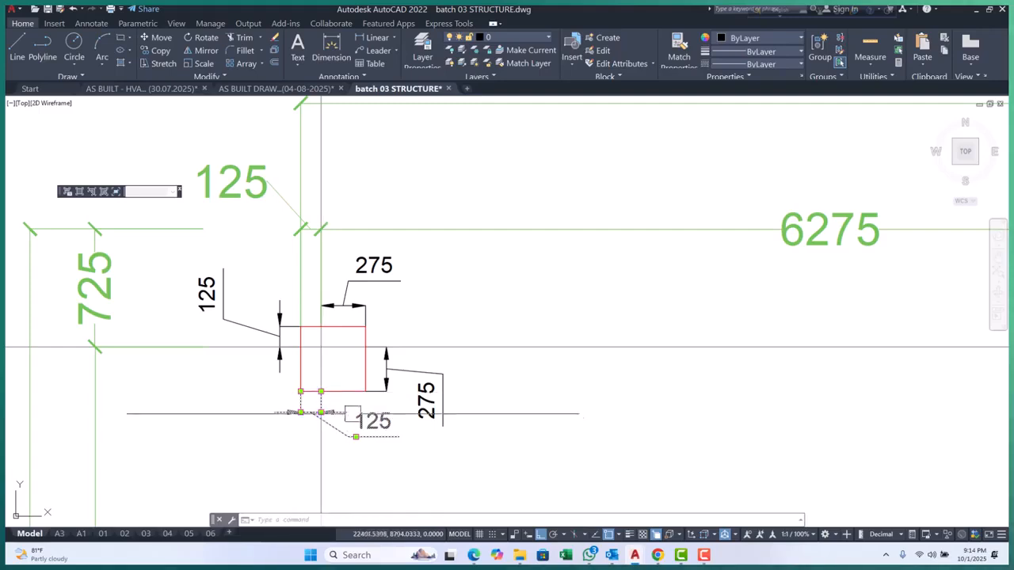
pyautogui.click(356, 436)
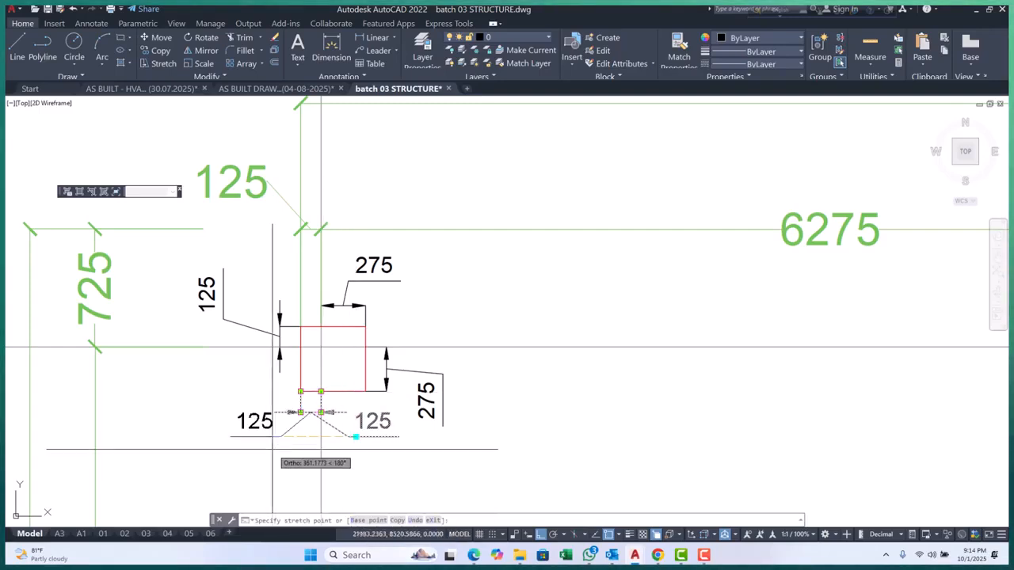
pyautogui.click(273, 447)
pyautogui.press('Escape')
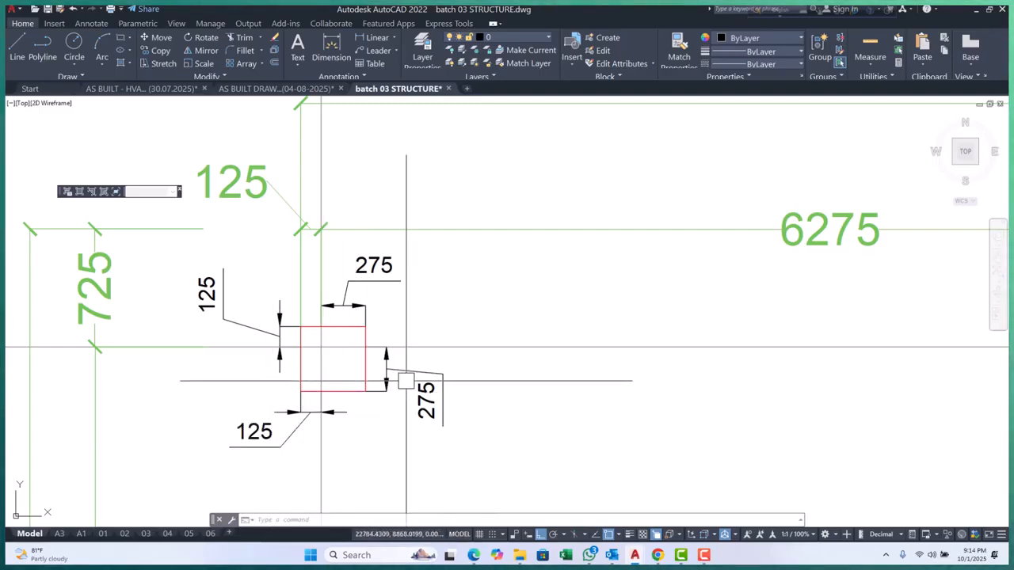
pyautogui.moveTo(388, 398); pyautogui.dragTo(386, 377, button='middle')
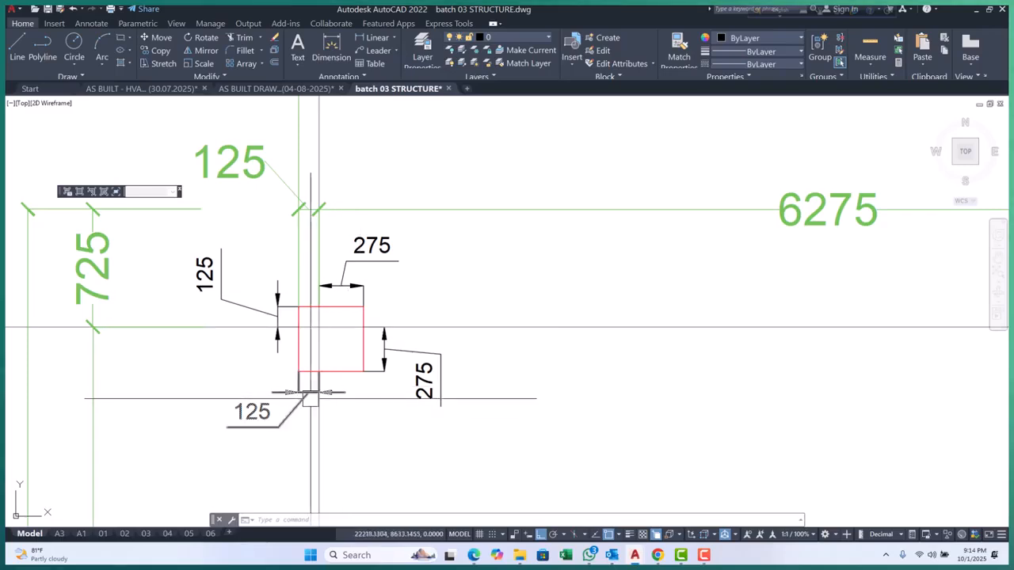
# Copy the four offset dimensions around the A-01 column to B-01, using the columns' lower right corners as base and destination
pyautogui.scroll(-3, 333, 340)
pyautogui.scroll(1, 293, 315)
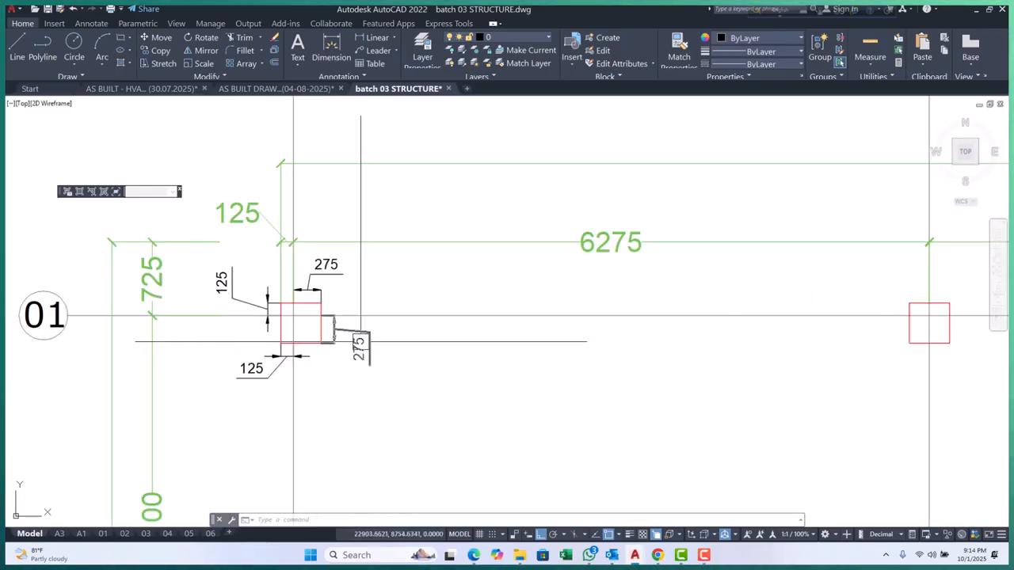
pyautogui.click(325, 276)
pyautogui.click(271, 369)
pyautogui.click(258, 305)
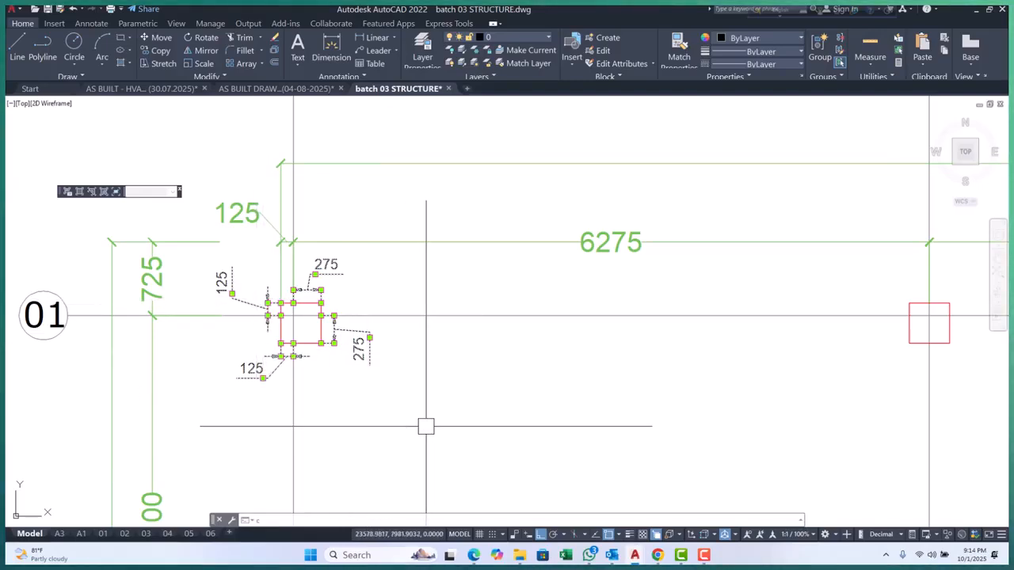
pyautogui.write('cp')
pyautogui.press('Return')
pyautogui.scroll(6, 321, 343)
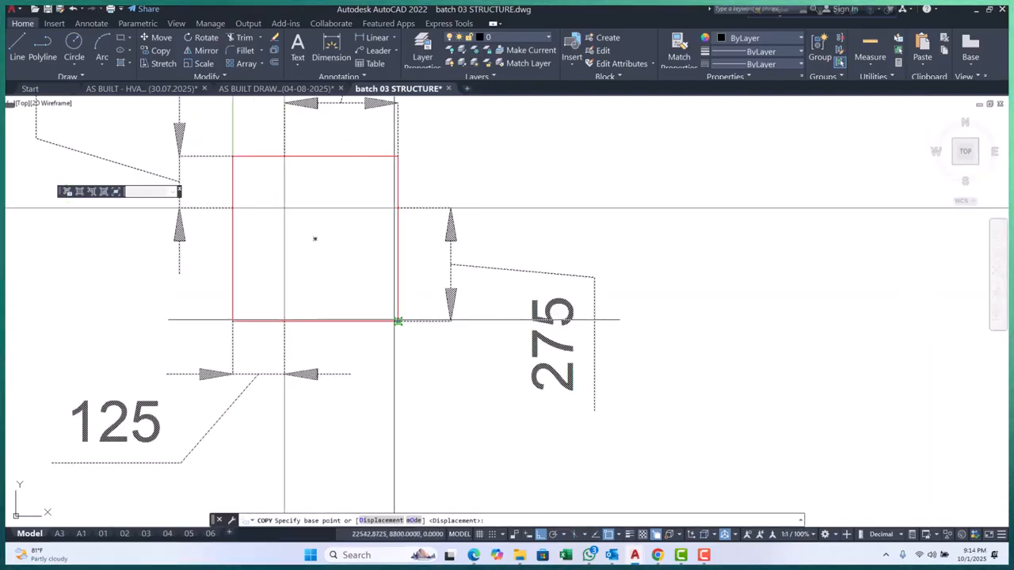
pyautogui.click(397, 321)
pyautogui.scroll(-6, 397, 321)
pyautogui.scroll(5, 665, 336)
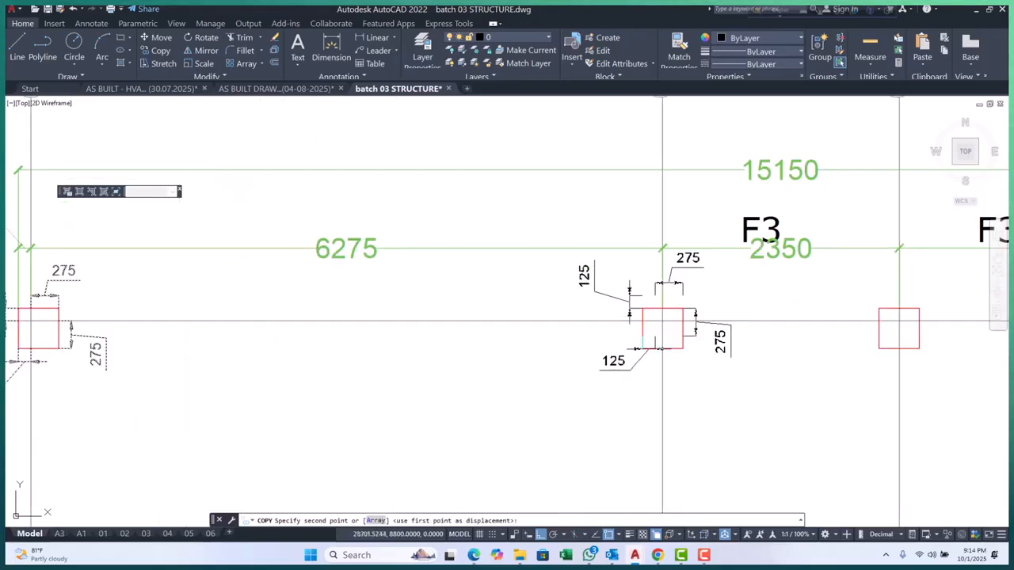
pyautogui.click(680, 356)
# Place further copies of the dimension set at the lower right corners of the C-01 and D-01 columns
pyautogui.moveTo(671, 358); pyautogui.dragTo(276, 361, button='middle')
pyautogui.click(663, 358)
pyautogui.scroll(-4, 414, 355)
pyautogui.moveTo(624, 367); pyautogui.dragTo(446, 366, button='middle')
pyautogui.scroll(4, 446, 367)
pyautogui.click(464, 362)
pyautogui.scroll(-8, 468, 356)
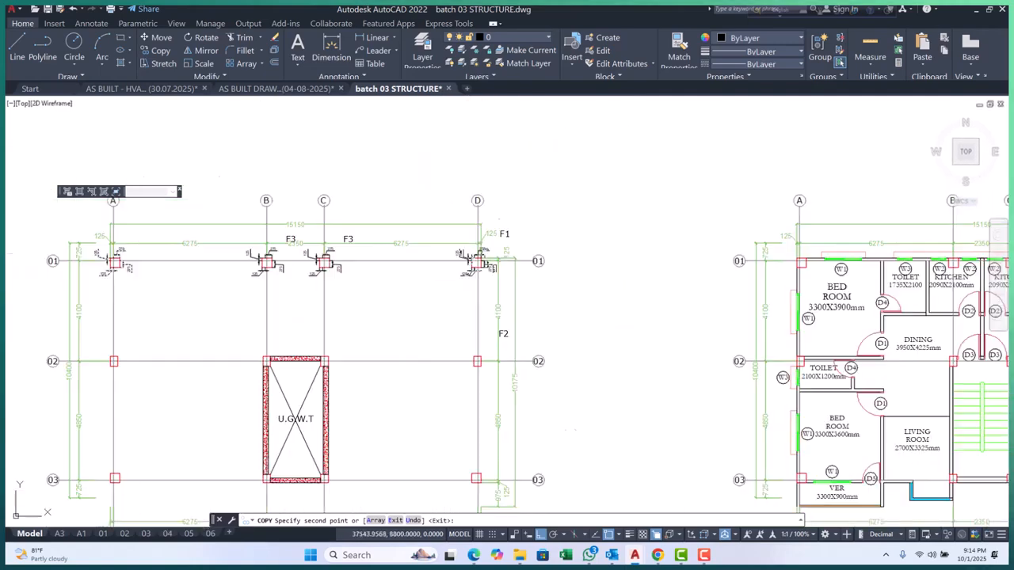
# Place copies of the dimension set at the D-02 and D-03 columns
pyautogui.scroll(4, 478, 349)
pyautogui.scroll(-5, 498, 257)
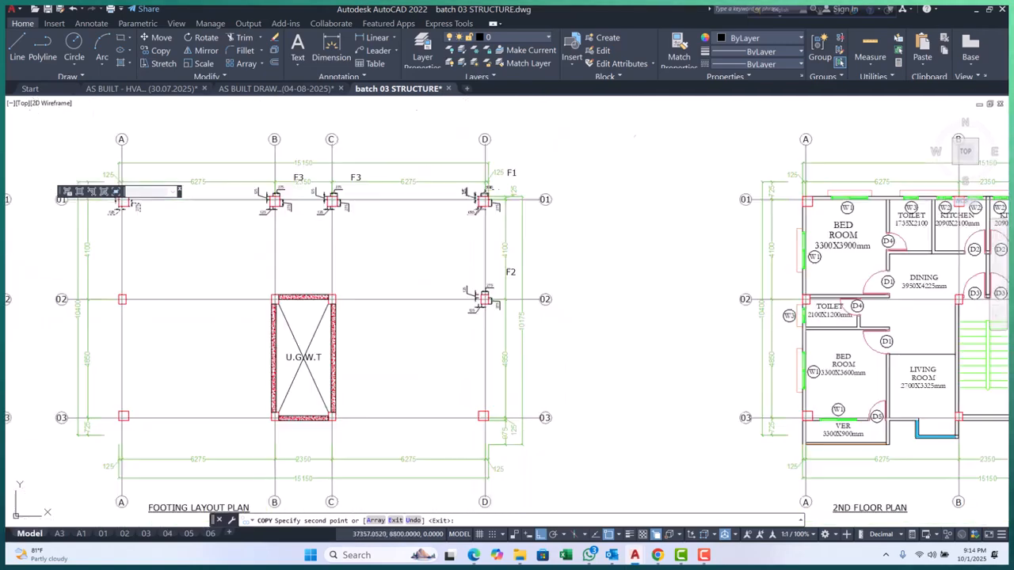
pyautogui.scroll(5, 502, 405)
pyautogui.scroll(-6, 487, 406)
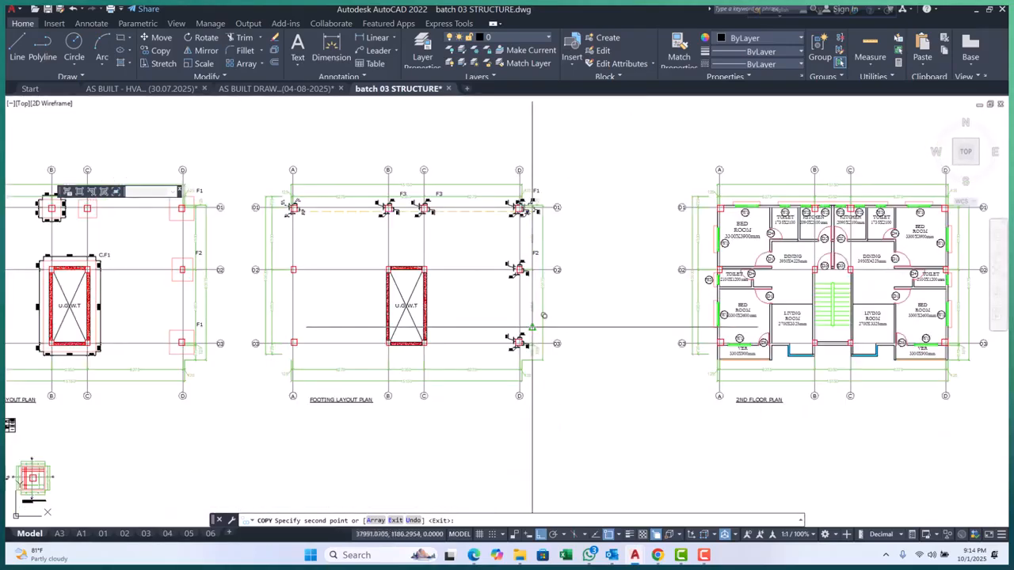
# Place copies of the dimension set at the lower right corners of the C-03 and B-03 columns
pyautogui.scroll(7, 481, 330)
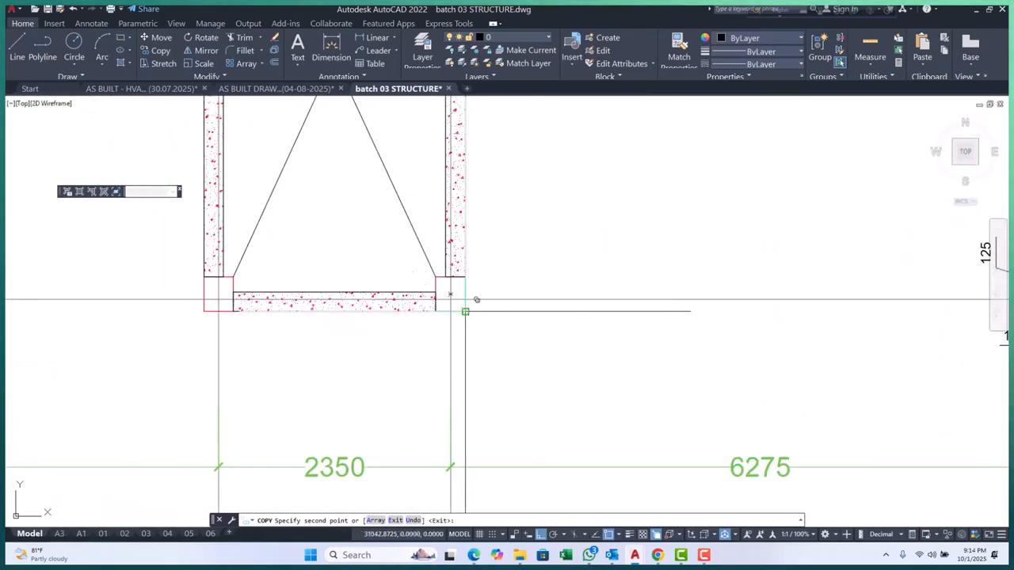
pyautogui.scroll(-4, 465, 311)
pyautogui.scroll(5, 475, 300)
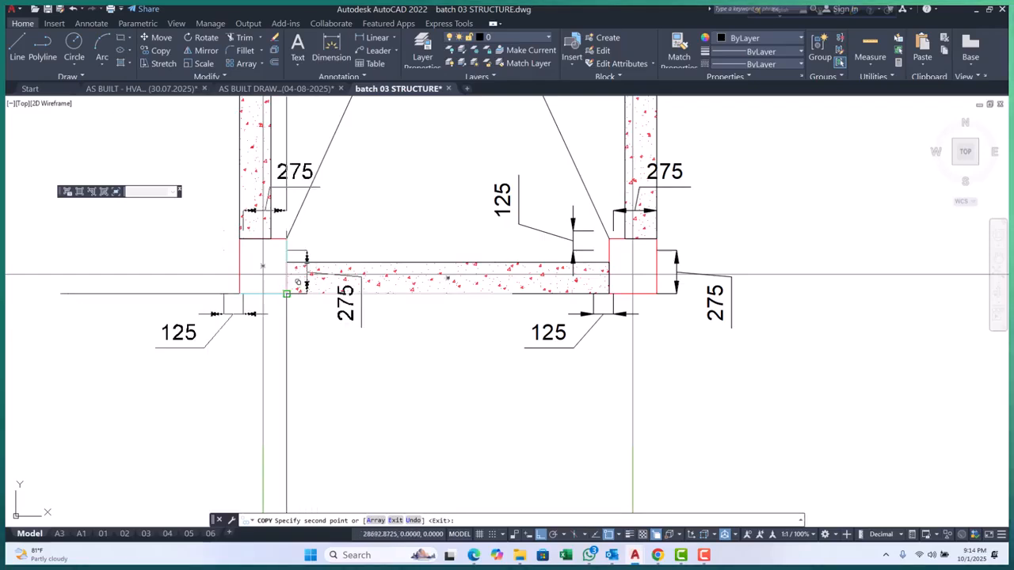
# Place copies of the dimension set at the C-02 and B-02 columns above the U.G.W.T tank
pyautogui.scroll(-2, 304, 331)
pyautogui.moveTo(404, 269); pyautogui.dragTo(348, 521, button='middle')
pyautogui.moveTo(469, 229); pyautogui.dragTo(446, 382, button='middle')
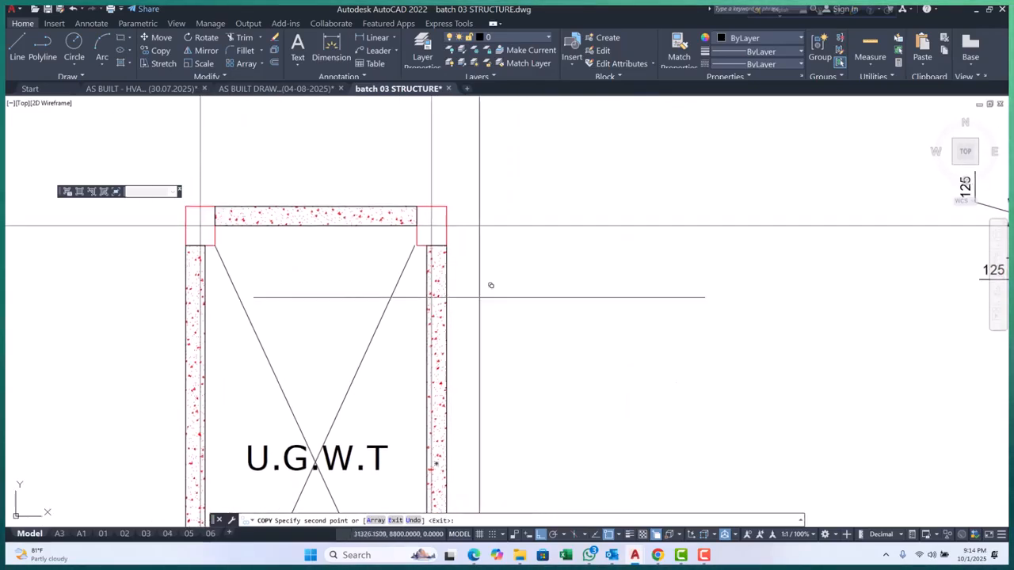
pyautogui.scroll(4, 466, 244)
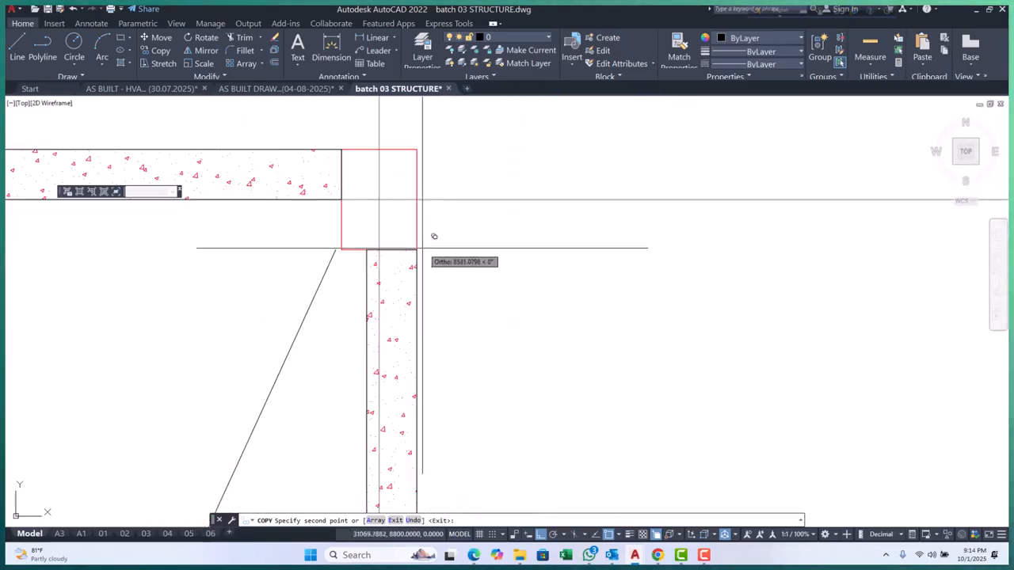
pyautogui.click(416, 249)
pyautogui.scroll(-4, 495, 278)
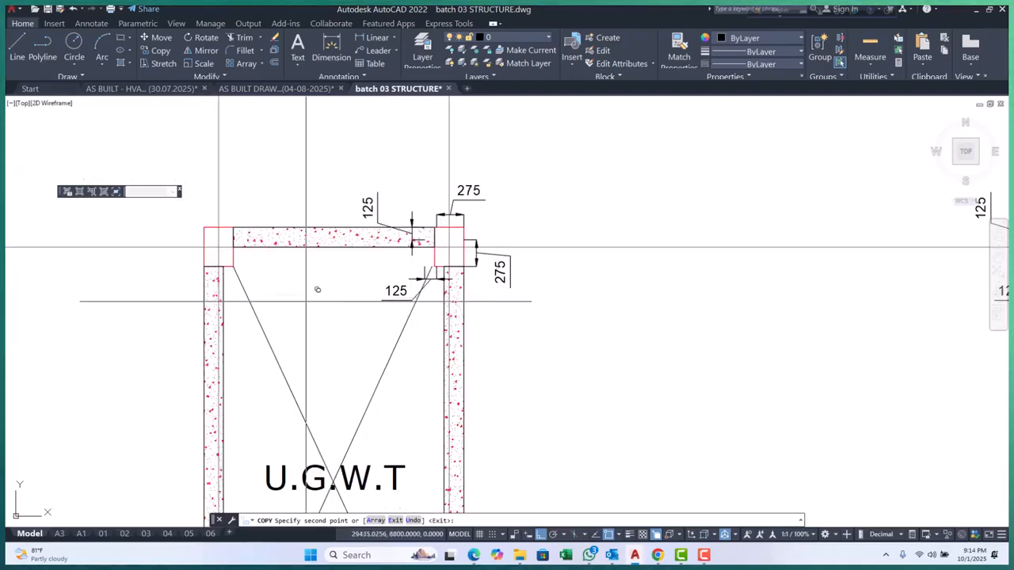
pyautogui.scroll(4, 215, 290)
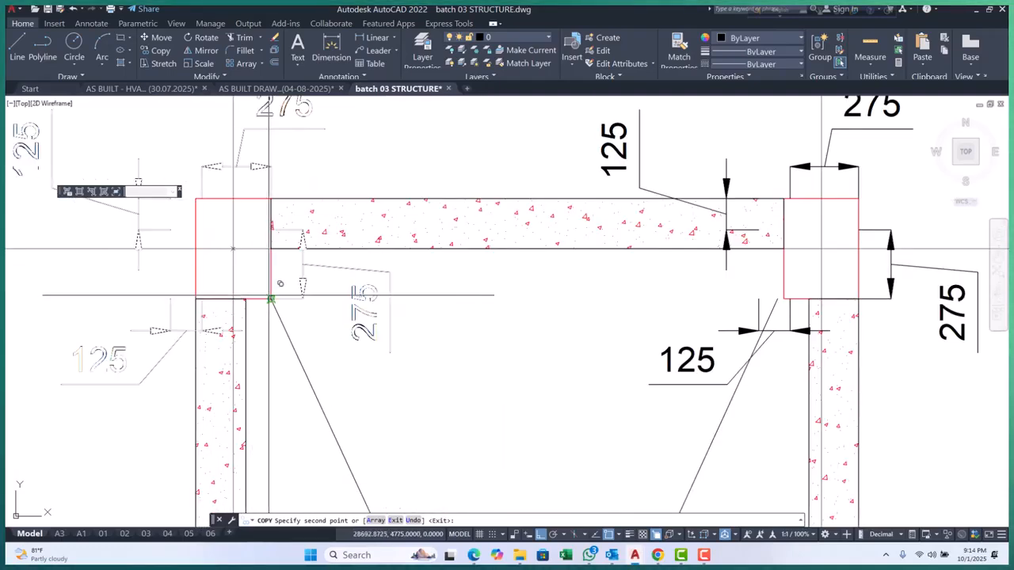
# Place the last copies of the dimension set at the A-03 and A-02 columns and end the Copy command
pyautogui.scroll(-10, 233, 249)
pyautogui.scroll(10, 288, 299)
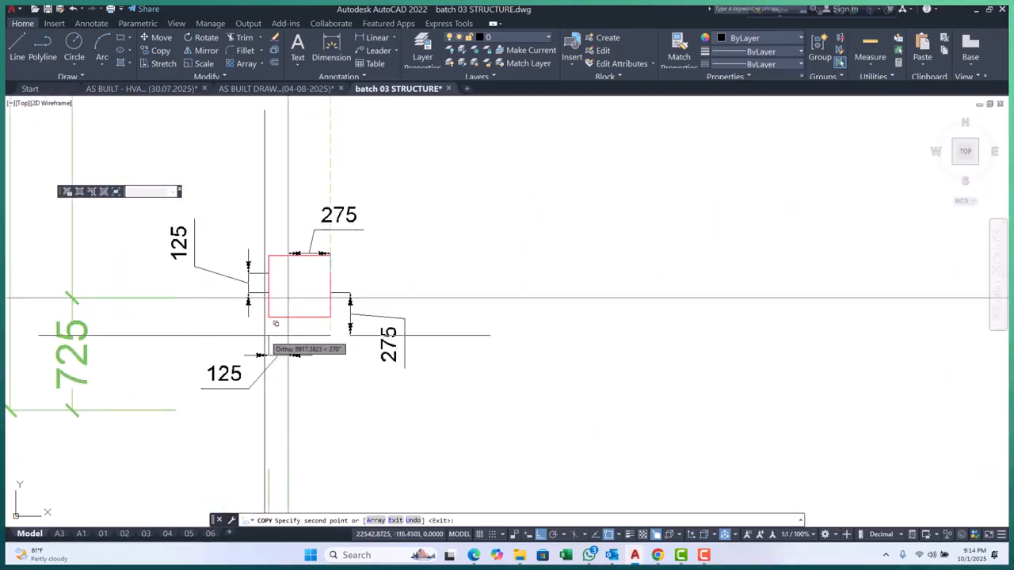
pyautogui.scroll(-10, 330, 299)
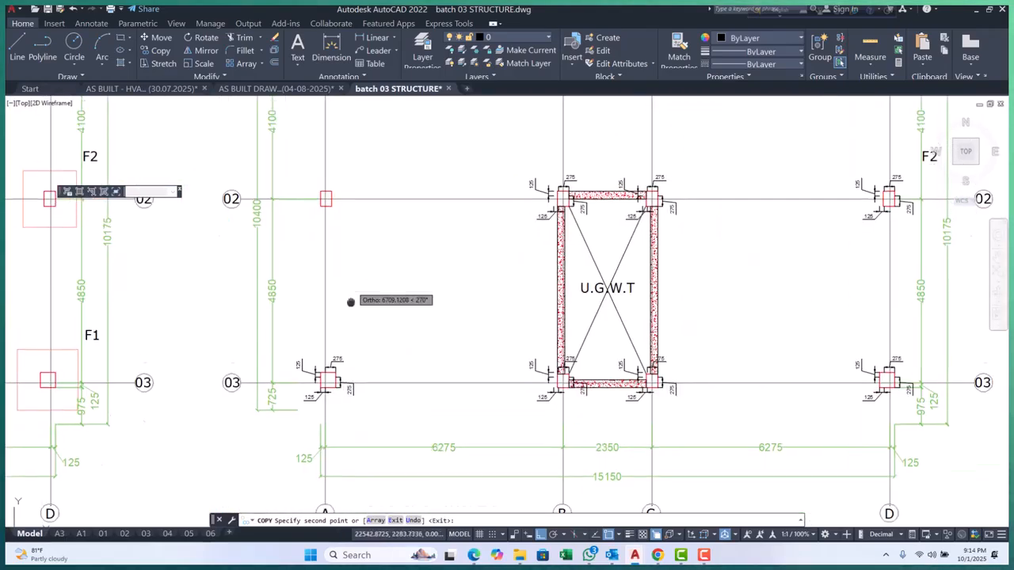
pyautogui.scroll(9, 349, 289)
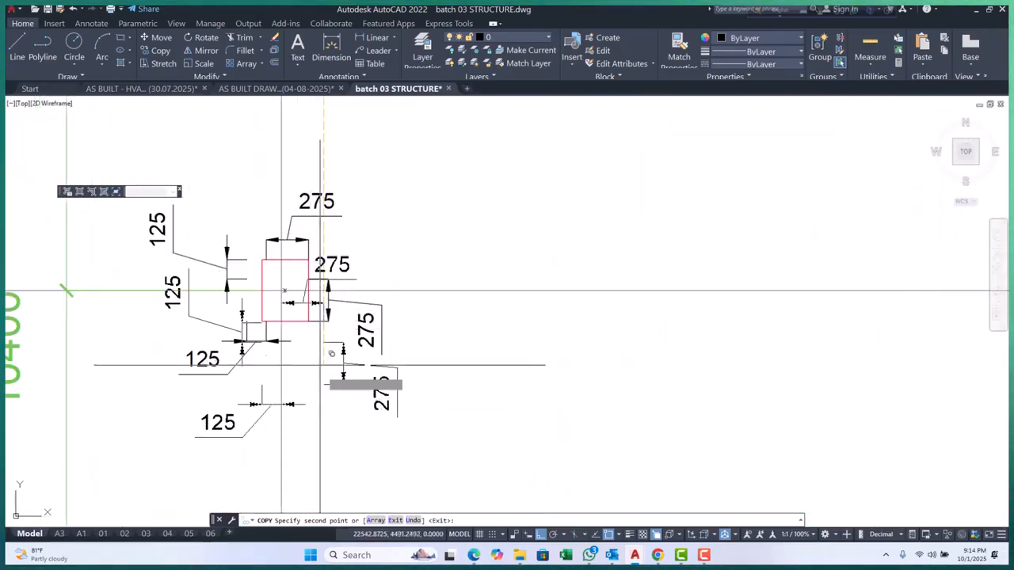
pyautogui.scroll(-7, 337, 341)
pyautogui.scroll(-2, 403, 319)
pyautogui.press('Escape')
# Stretch the right origin of the B-01 column's lower horizontal dimension to grid line B
pyautogui.scroll(8, 372, 308)
pyautogui.moveTo(362, 289); pyautogui.dragTo(357, 291, button='middle')
pyautogui.scroll(-3, 317, 292)
pyautogui.moveTo(651, 280); pyautogui.dragTo(483, 288, button='middle')
pyautogui.scroll(6, 525, 292)
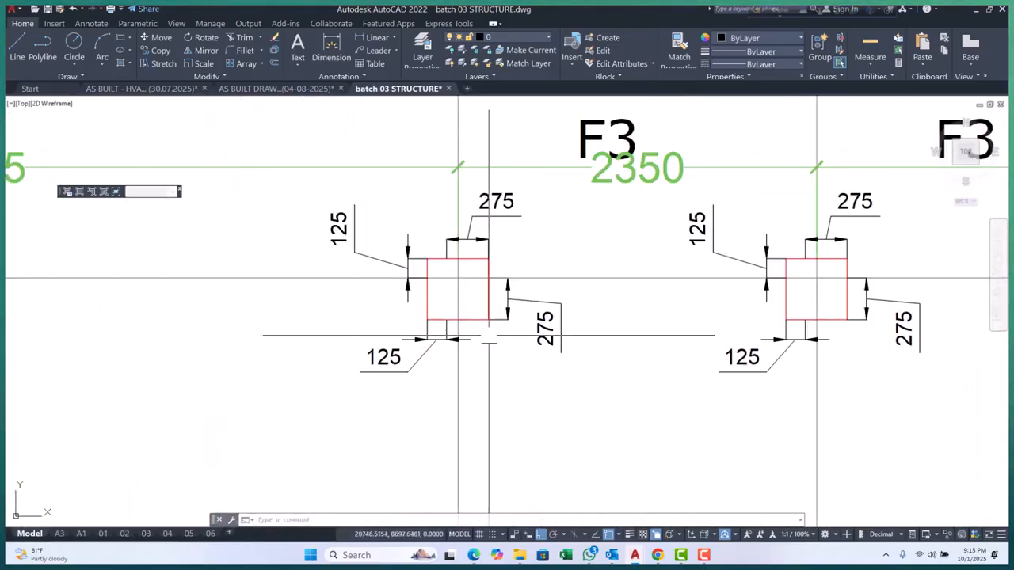
pyautogui.click(378, 319)
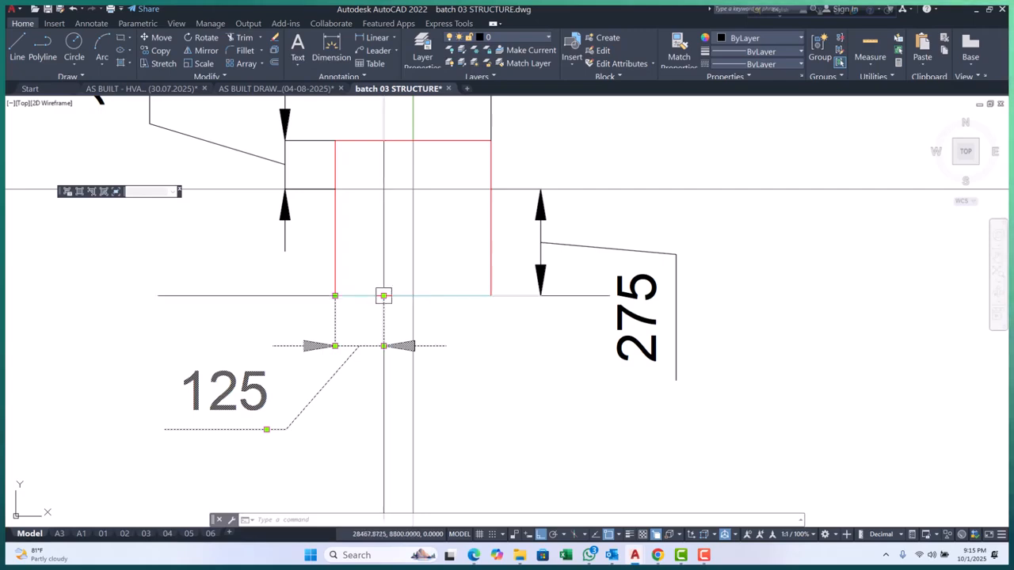
pyautogui.click(383, 296)
pyautogui.scroll(-2, 397, 348)
pyautogui.moveTo(396, 347); pyautogui.dragTo(390, 404, button='middle')
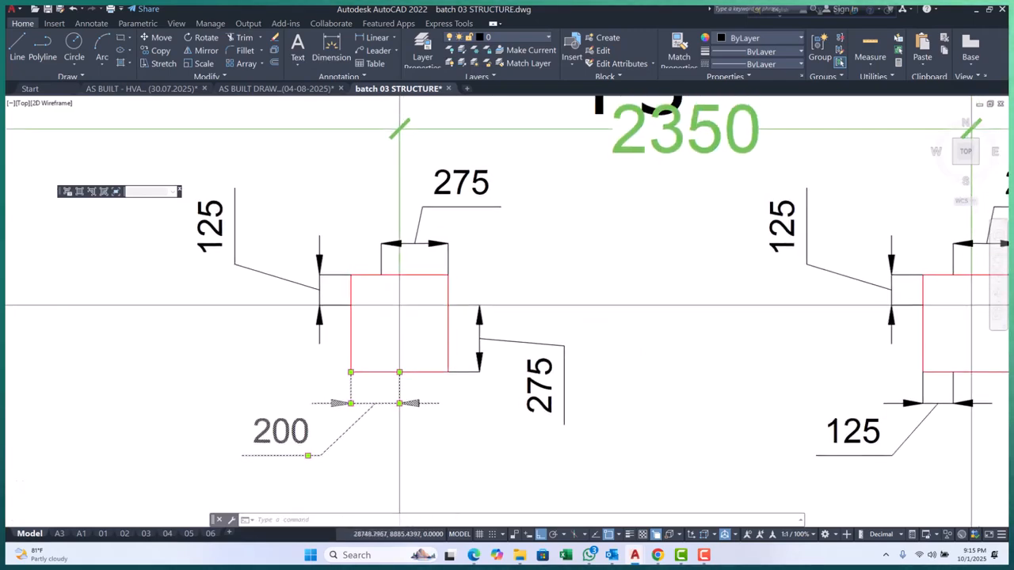
pyautogui.press('Escape')
# Stretch the left origin of the B-01 column's upper horizontal dimension to grid line B
pyautogui.scroll(2, 417, 243)
pyautogui.click(417, 242)
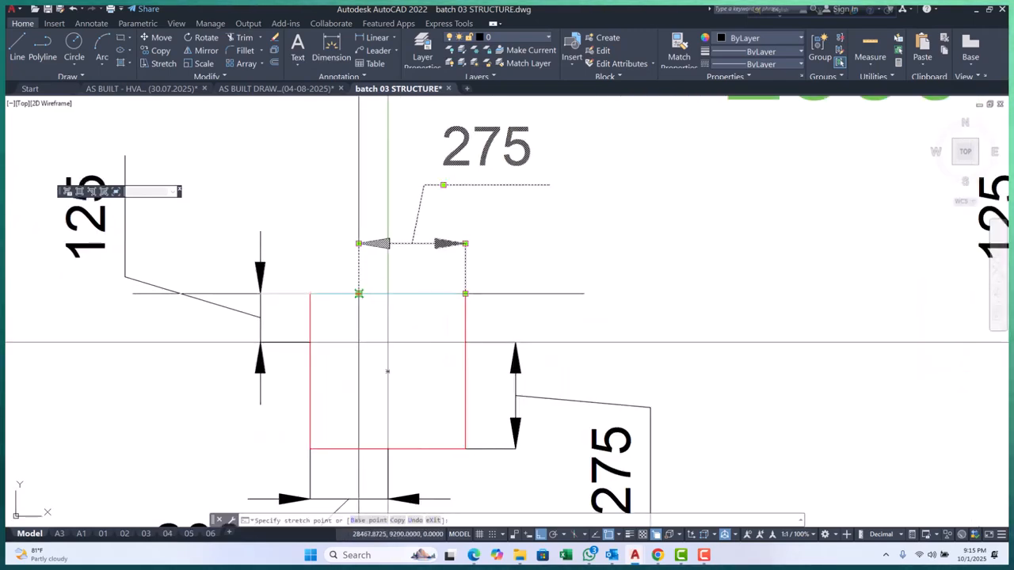
pyautogui.click(388, 294)
pyautogui.scroll(-2, 342, 286)
pyautogui.press('Escape')
# Stretch the inner origins of the C-01 column's upper and lower horizontal dimensions to grid line C
pyautogui.moveTo(400, 314); pyautogui.dragTo(322, 303, button='middle')
pyautogui.moveTo(402, 355); pyautogui.dragTo(130, 350, button='middle')
pyautogui.scroll(2, 536, 289)
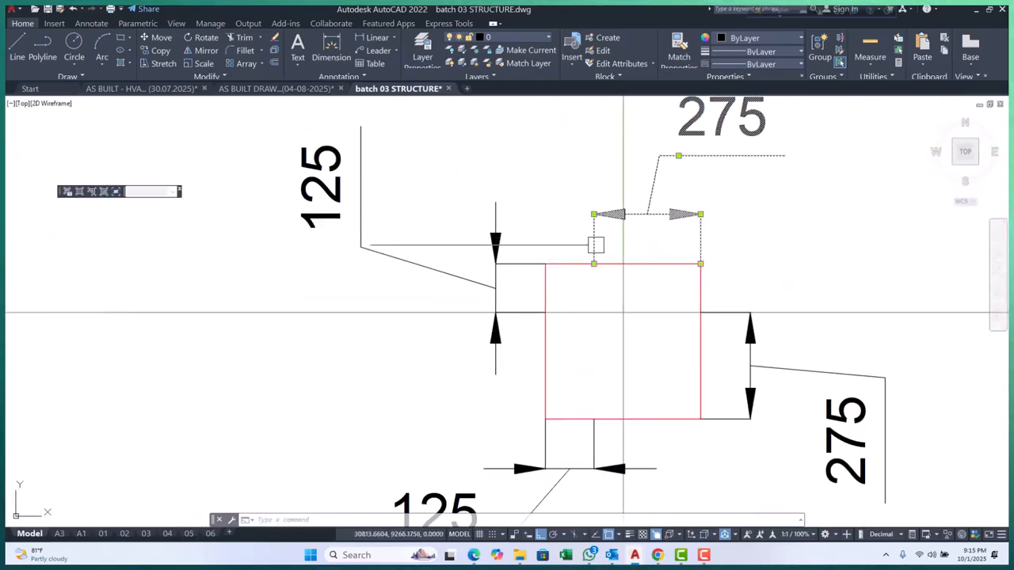
pyautogui.click(622, 342)
pyautogui.scroll(-2, 464, 217)
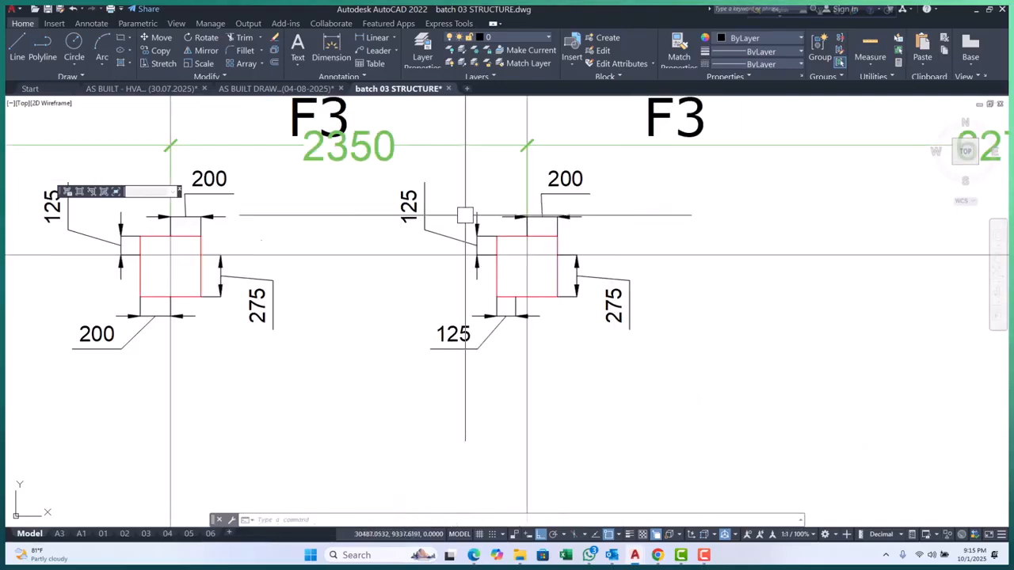
pyautogui.scroll(2, 498, 314)
pyautogui.click(552, 274)
pyautogui.click(581, 274)
# Stretch the right origin of the D-01 column's lower horizontal dimension to grid line D
pyautogui.scroll(-3, 552, 331)
pyautogui.moveTo(964, 320); pyautogui.dragTo(549, 335, button='middle')
pyautogui.scroll(4, 537, 298)
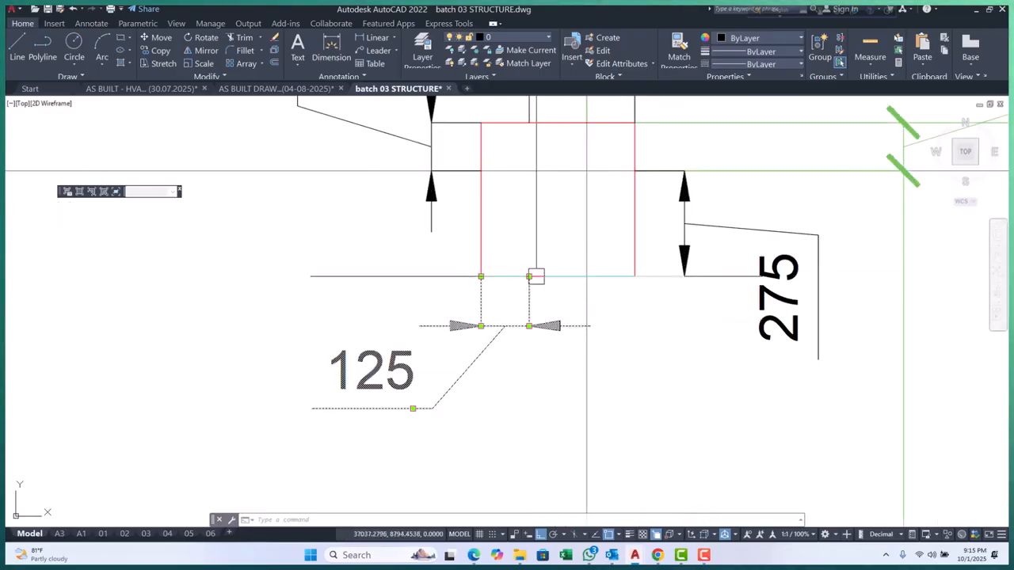
pyautogui.moveTo(555, 273); pyautogui.dragTo(474, 425, button='middle')
pyautogui.scroll(-2, 473, 423)
pyautogui.scroll(2, 463, 318)
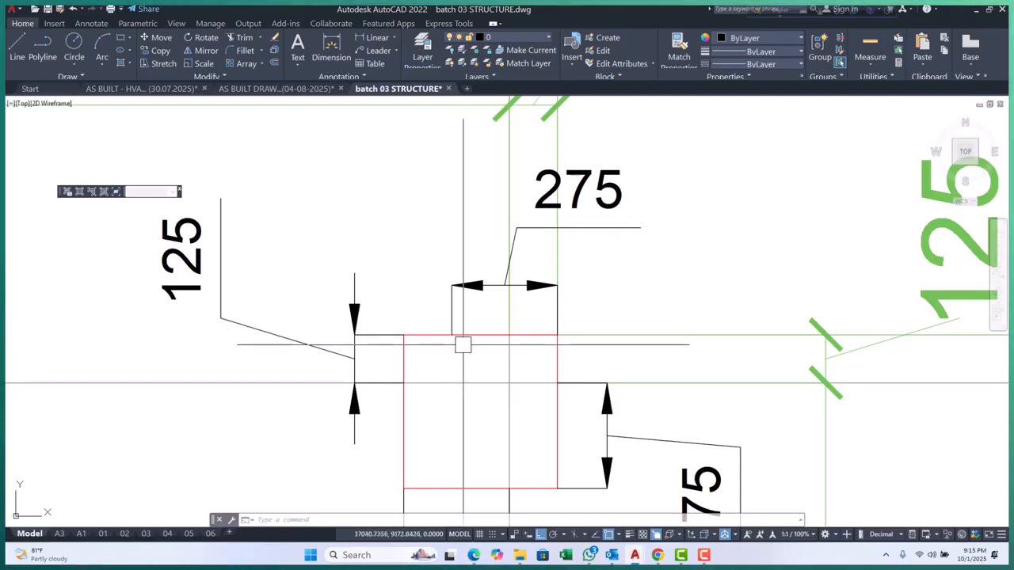
# Stretch the left origin of the D-01 column's upper horizontal dimension to grid line D
pyautogui.moveTo(462, 346); pyautogui.dragTo(398, 294, button='middle')
pyautogui.scroll(-3, 399, 293)
pyautogui.scroll(3, 354, 301)
pyautogui.click(354, 302)
pyautogui.click(358, 333)
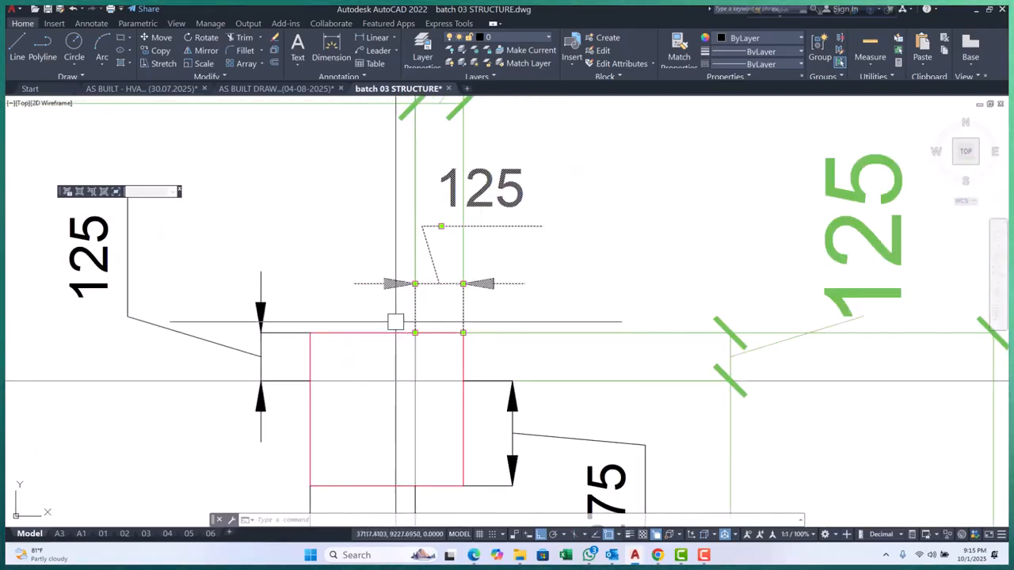
pyautogui.scroll(-2, 396, 322)
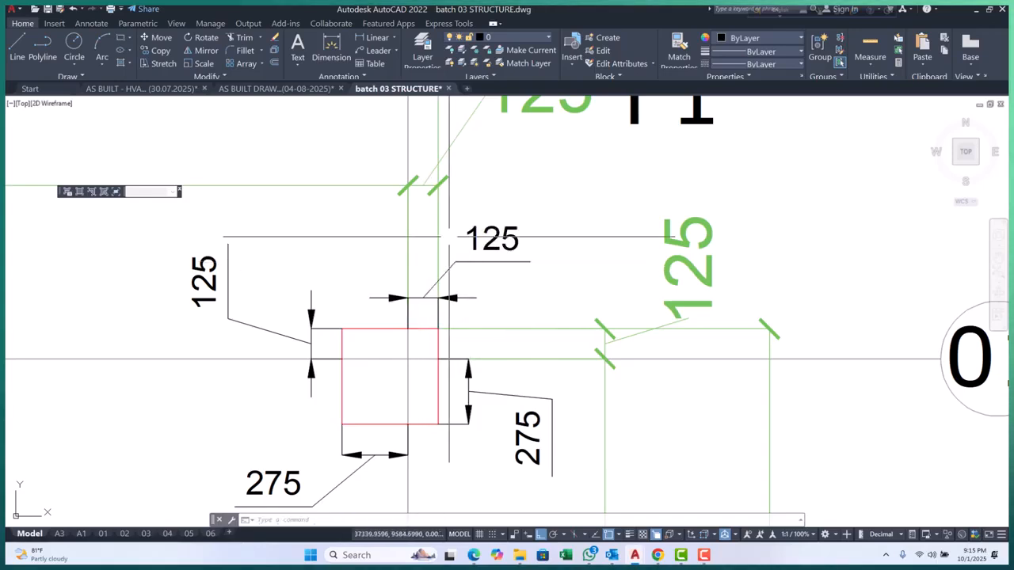
# Move the D-02 column's left vertical dimension onto grid line 02 at the column edge, and stretch its upper origin to the column's upper left corner
pyautogui.scroll(-3, 448, 236)
pyautogui.scroll(4, 448, 236)
pyautogui.scroll(-5, 446, 239)
pyautogui.scroll(-2, 446, 239)
pyautogui.scroll(6, 411, 372)
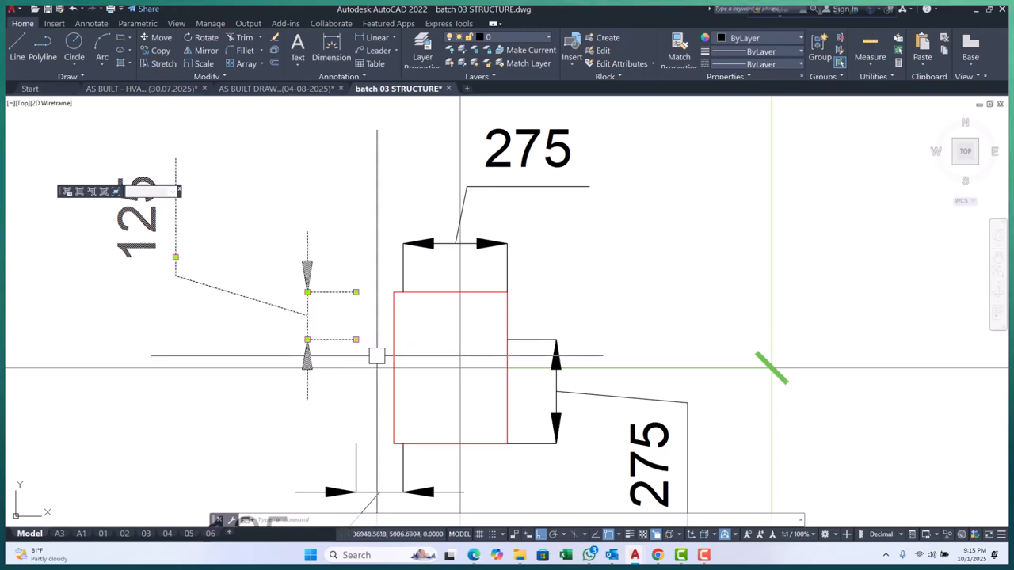
pyautogui.press('space')
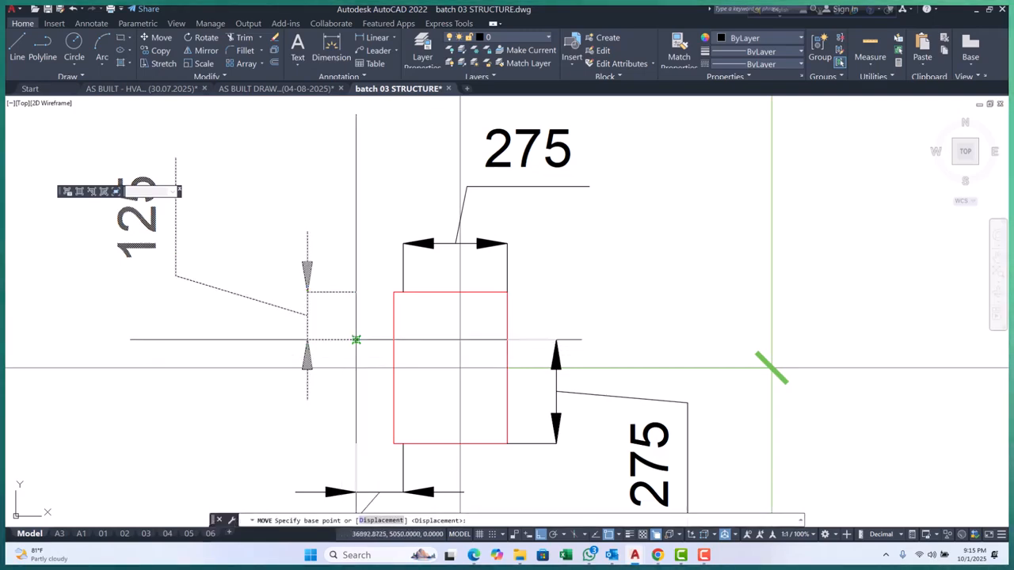
pyautogui.click(393, 368)
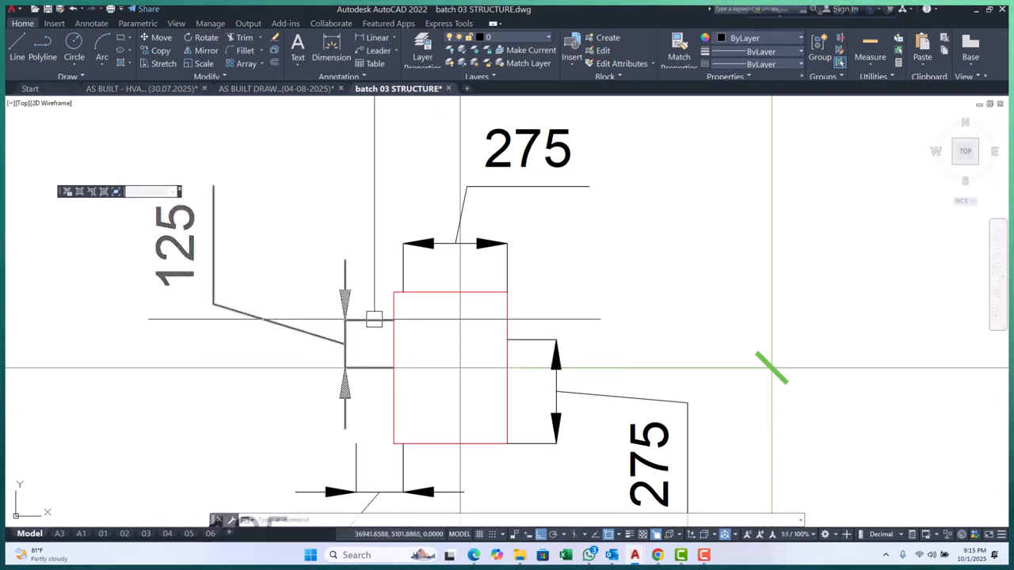
pyautogui.click(394, 293)
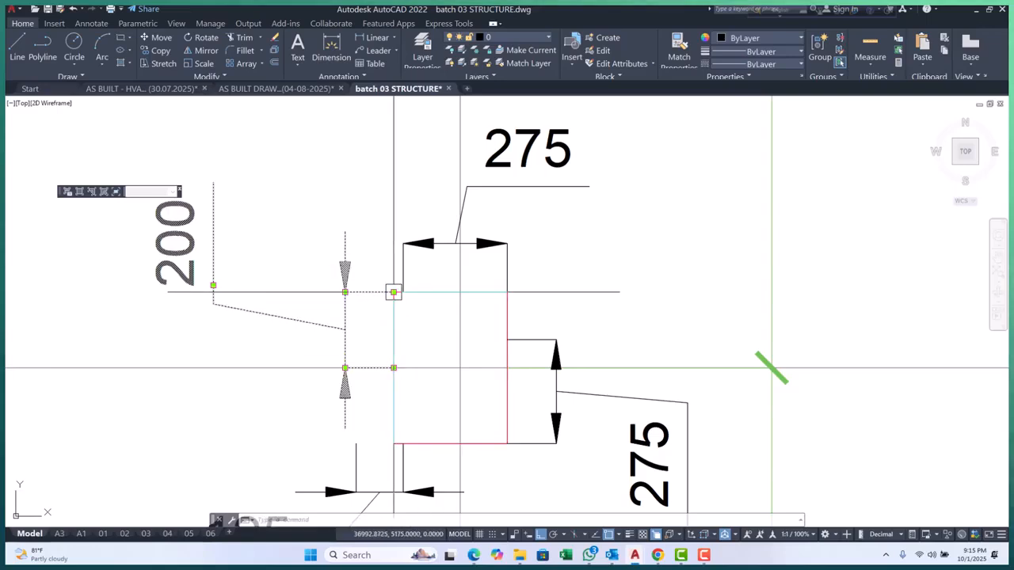
# Stretch the left origin of the D-02 column's upper horizontal dimension to grid line D and shift its text to the right
pyautogui.scroll(-3, 461, 276)
pyautogui.scroll(3, 404, 270)
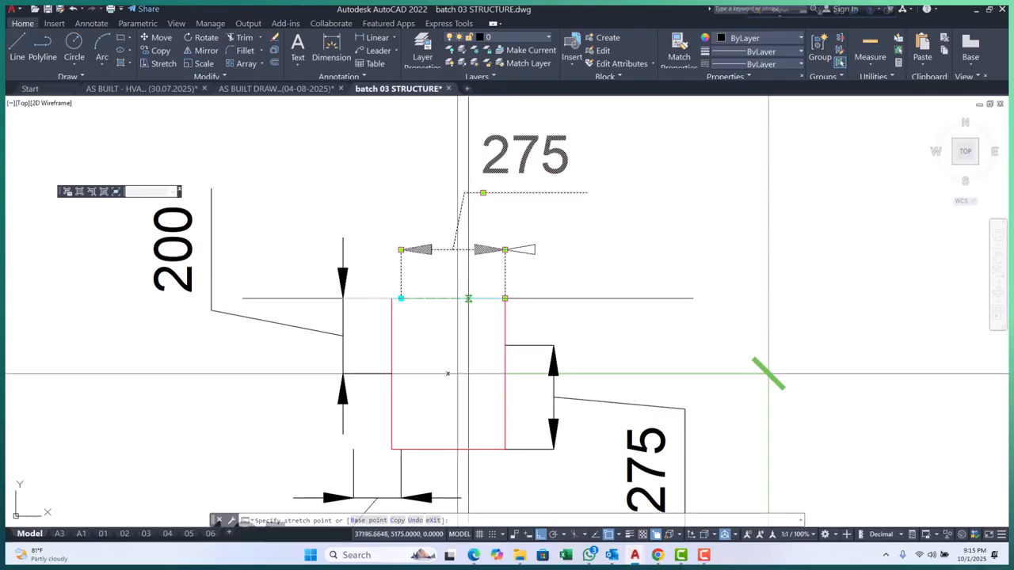
pyautogui.click(457, 298)
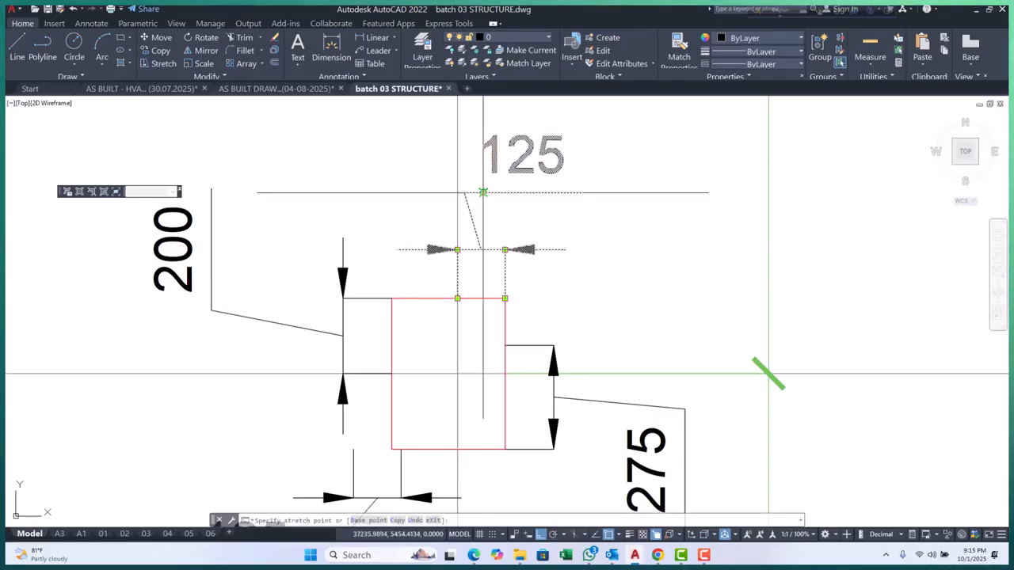
pyautogui.click(525, 208)
pyautogui.scroll(-5, 523, 204)
pyautogui.press('Escape')
# Move the D-02 column's lower horizontal dimension onto grid line D at the column edge, and stretch its left origin to the column's lower left corner
pyautogui.scroll(5, 473, 317)
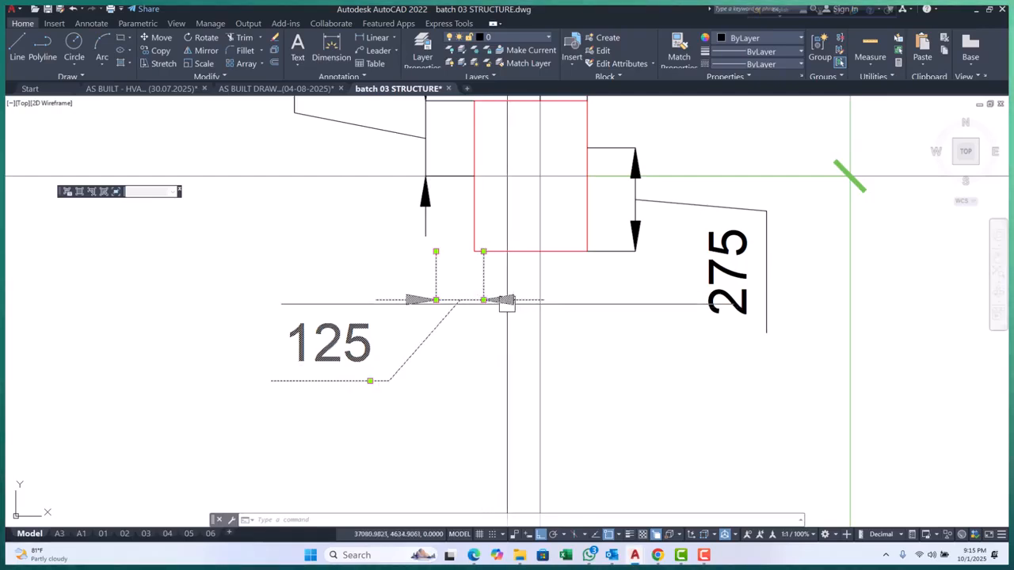
pyautogui.write('m')
pyautogui.press('Return')
pyautogui.scroll(4, 508, 256)
pyautogui.click(446, 247)
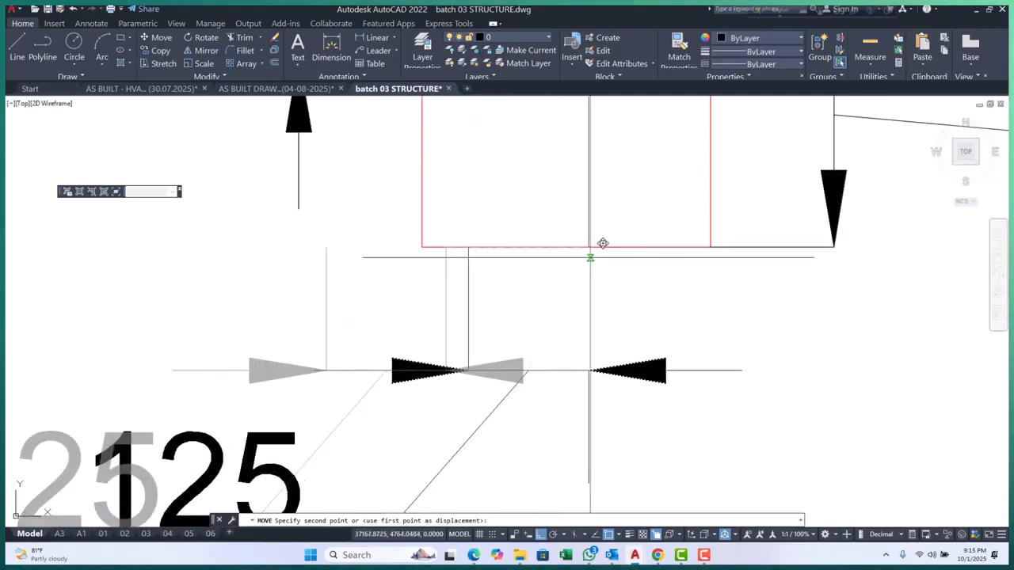
pyautogui.click(590, 247)
pyautogui.click(471, 261)
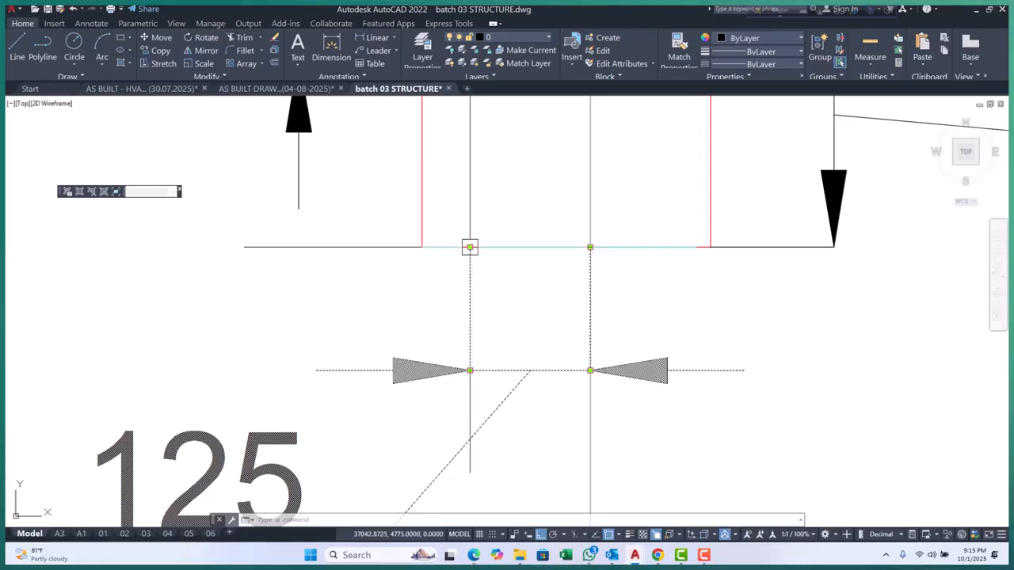
pyautogui.click(470, 247)
pyautogui.click(422, 247)
pyautogui.scroll(-4, 432, 277)
pyautogui.press('Escape')
pyautogui.moveTo(512, 267); pyautogui.dragTo(476, 315, button='middle')
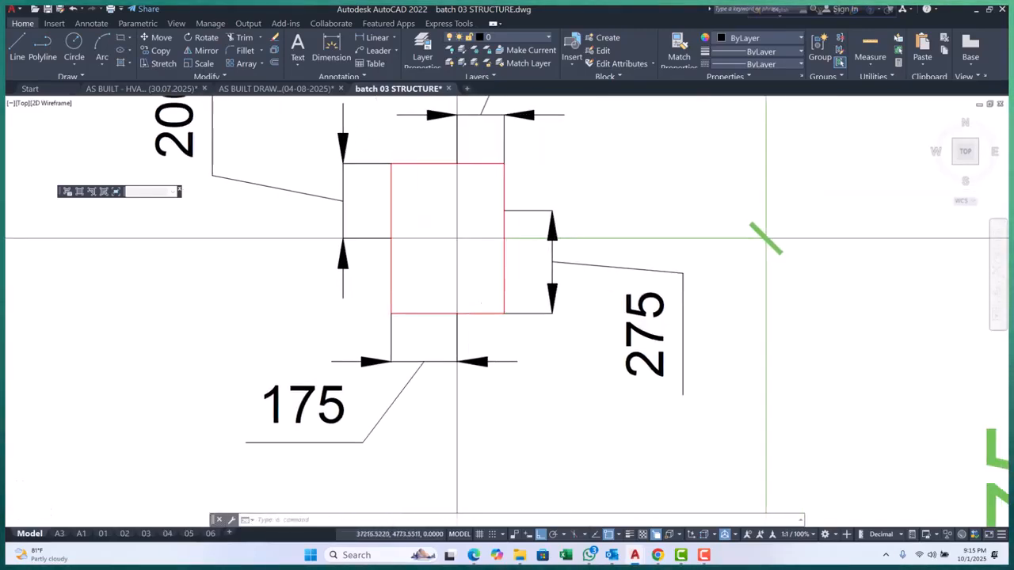
# Stretch the upper origin of the D-02 column's right vertical dimension to grid line 02
pyautogui.click(558, 256)
pyautogui.click(447, 237)
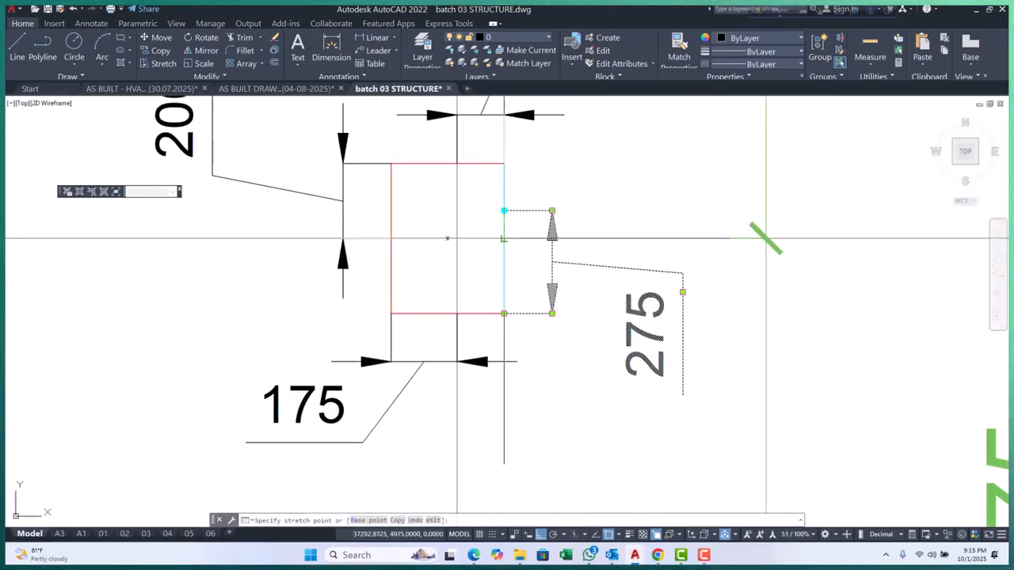
pyautogui.scroll(-7, 543, 340)
pyautogui.scroll(7, 504, 375)
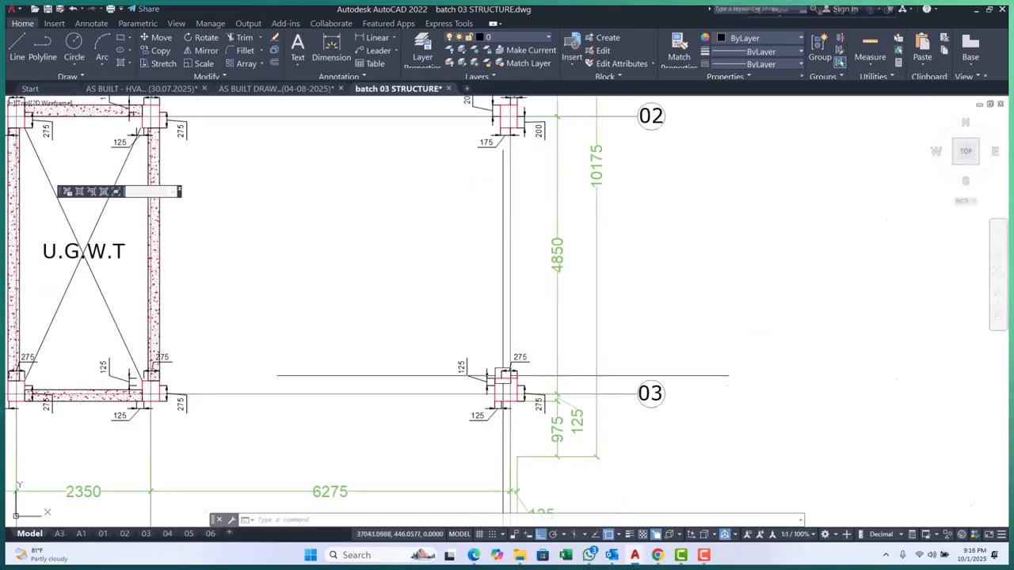
# Stretch the upper origin of the D-03 column's right vertical dimension to grid line 03 and shift its text downward
pyautogui.click(562, 344)
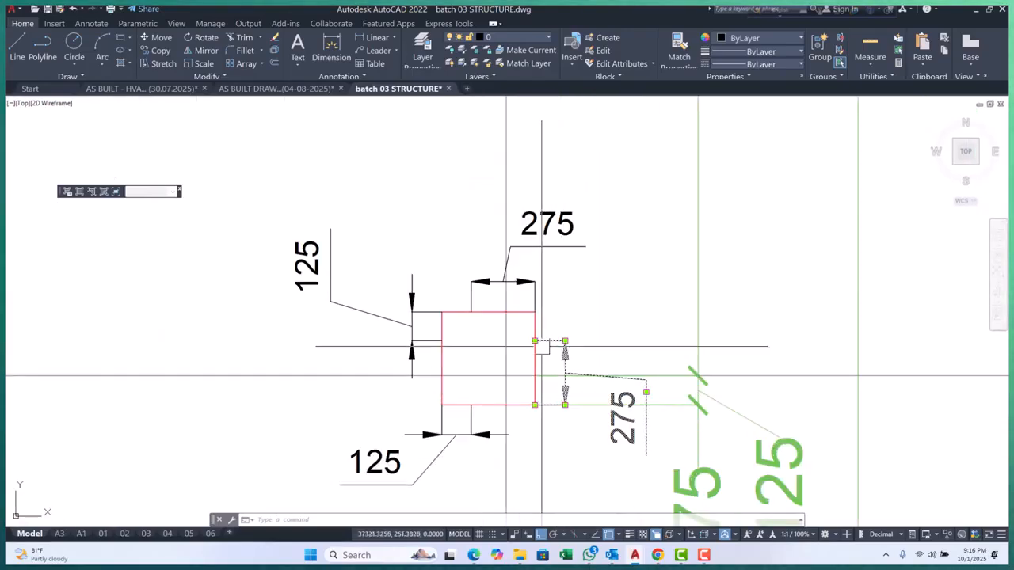
pyautogui.click(535, 375)
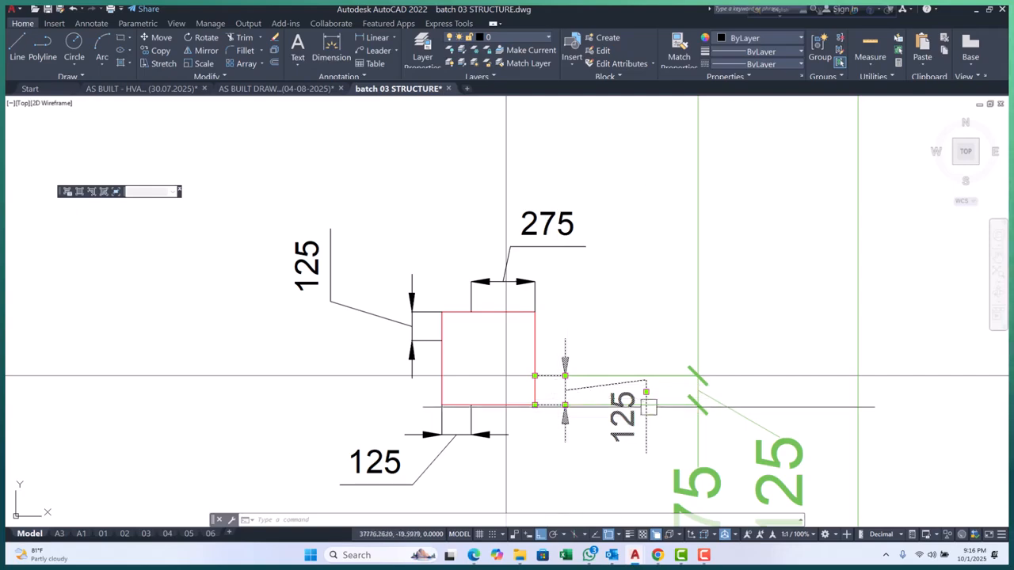
pyautogui.click(645, 392)
pyautogui.click(646, 441)
pyautogui.press('Escape')
# Stretch the lower origin of the D-03 column's left vertical dimension to grid line 03
pyautogui.scroll(2, 408, 338)
pyautogui.click(440, 349)
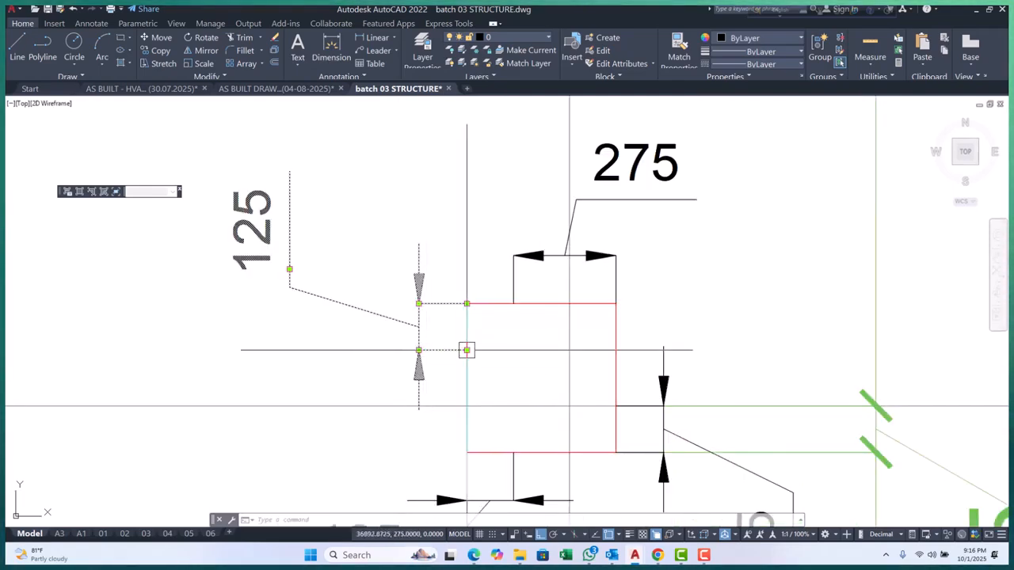
pyautogui.click(466, 349)
pyautogui.click(466, 406)
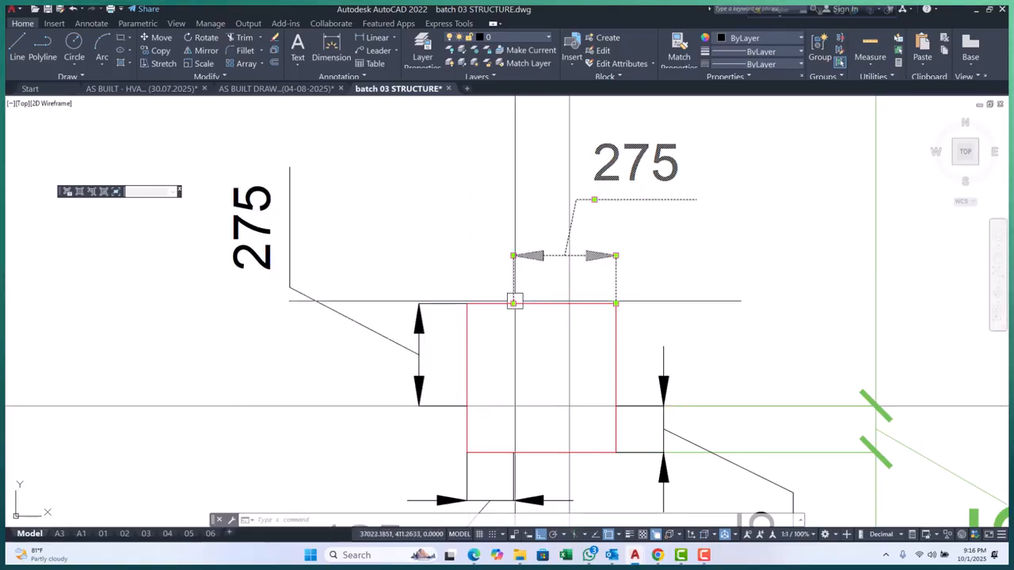
# Stretch the left origin of the D-03 column's upper horizontal dimension to grid line D and shift its text to the right
pyautogui.click(569, 304)
pyautogui.moveTo(588, 214); pyautogui.dragTo(497, 247, button='middle')
pyautogui.click(502, 232)
pyautogui.click(536, 248)
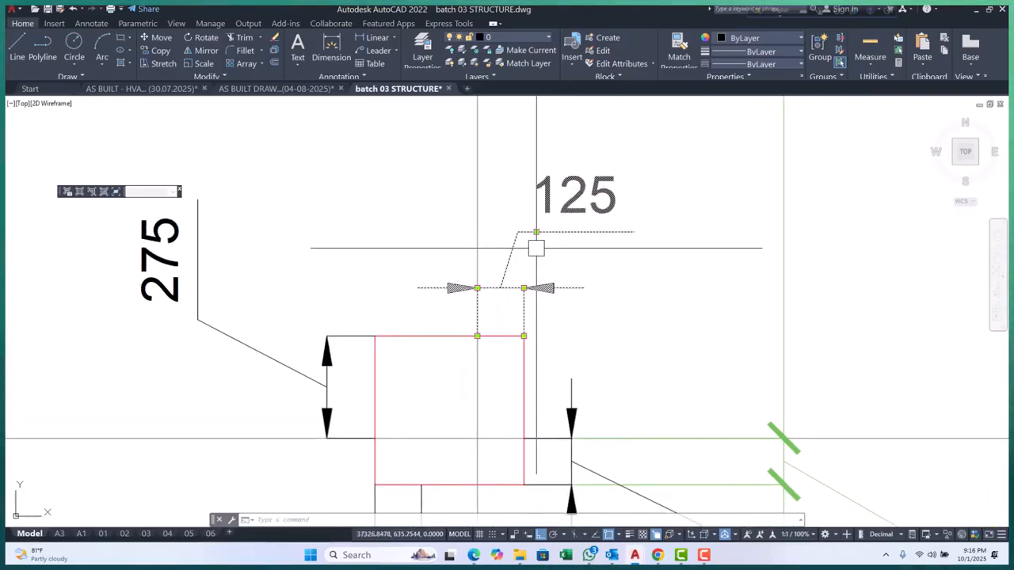
pyautogui.press('Escape')
# Stretch the right origin of the D-03 column's lower horizontal dimension to grid line D and shift its text to the right
pyautogui.scroll(-4, 540, 223)
pyautogui.scroll(4, 503, 352)
pyautogui.click(478, 319)
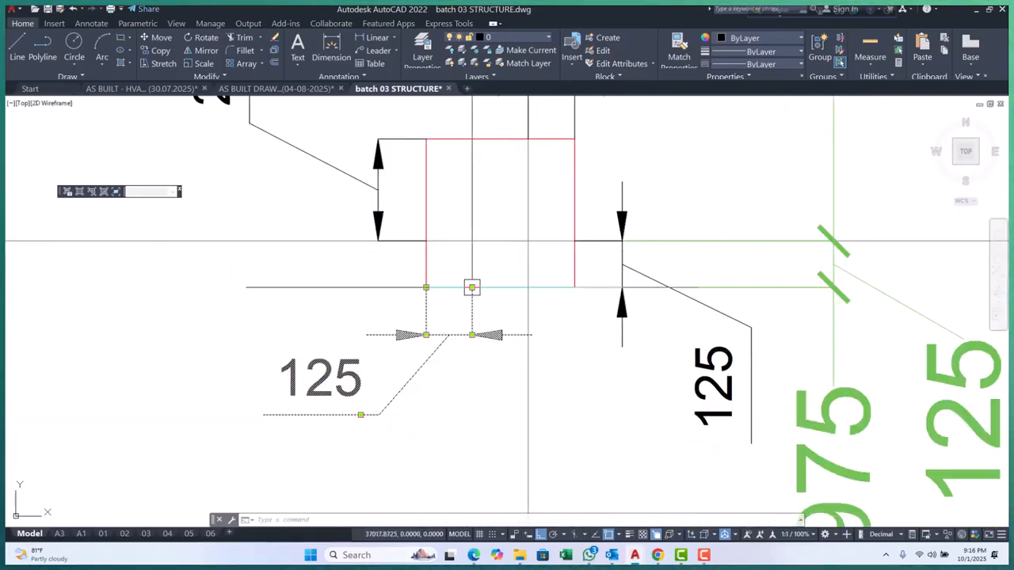
pyautogui.click(471, 288)
pyautogui.click(528, 286)
pyautogui.press('Escape')
pyautogui.scroll(-2, 503, 295)
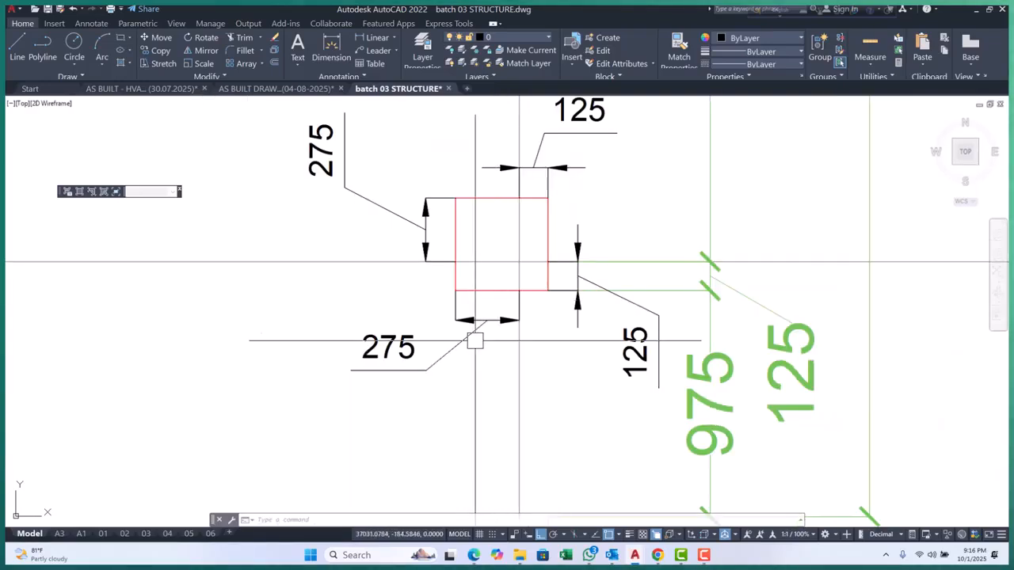
pyautogui.click(426, 365)
pyautogui.click(414, 370)
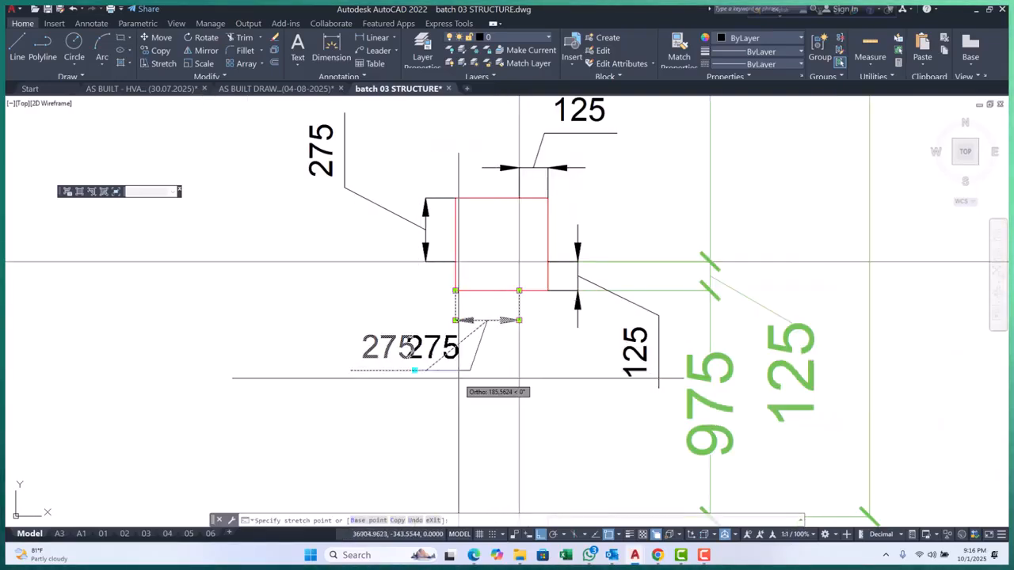
pyautogui.click(465, 379)
pyautogui.press('Escape')
# Stretch the upper origin of the A-03 column's right vertical dimension to grid line 03
pyautogui.scroll(-5, 475, 332)
pyautogui.scroll(5, 479, 308)
pyautogui.moveTo(480, 308); pyautogui.dragTo(519, 271, button='middle')
pyautogui.scroll(-6, 507, 296)
pyautogui.moveTo(326, 347); pyautogui.dragTo(436, 324, button='middle')
pyautogui.scroll(-4, 439, 325)
pyautogui.moveTo(362, 324); pyautogui.dragTo(468, 353, button='middle')
pyautogui.scroll(12, 283, 346)
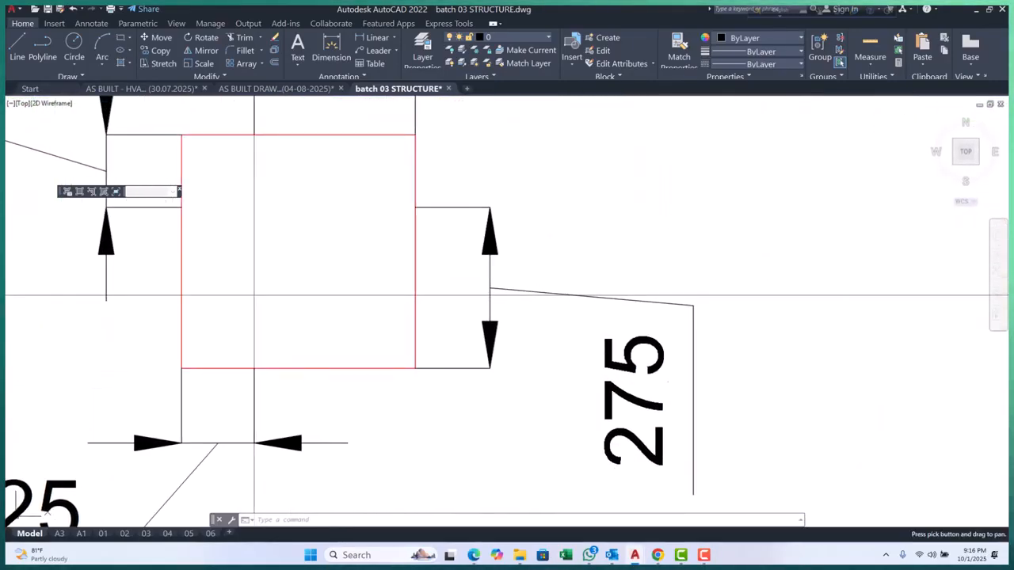
pyautogui.click(416, 295)
pyautogui.press('Escape')
pyautogui.scroll(-4, 483, 356)
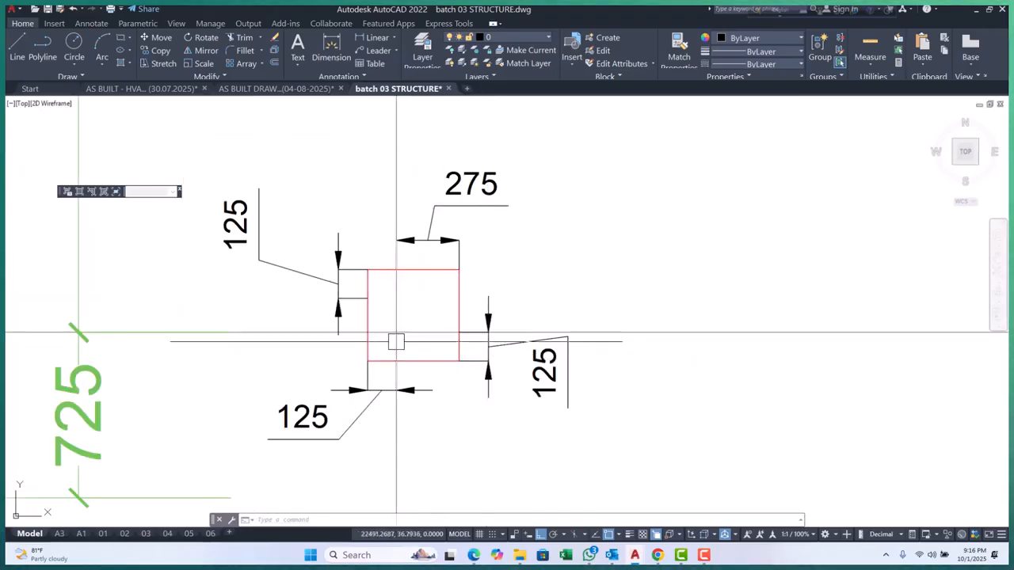
# Stretch the lower origin of the A-03 column's left vertical dimension to grid line 03
pyautogui.scroll(2, 347, 306)
pyautogui.click(372, 293)
pyautogui.click(377, 294)
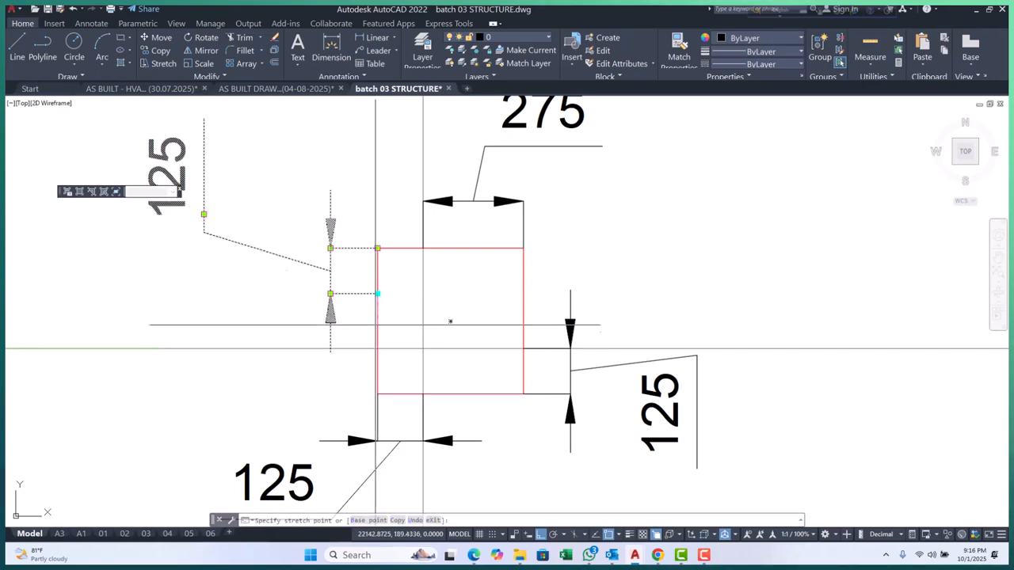
pyautogui.click(377, 348)
pyautogui.press('Escape')
# Stretch the A-02 column's lower horizontal dimension so its right origin sits on grid line A and its left origin on the column's lower left corner
pyautogui.moveTo(487, 204); pyautogui.dragTo(434, 302, button='middle')
pyautogui.scroll(-8, 437, 314)
pyautogui.moveTo(462, 258); pyautogui.dragTo(414, 407, button='middle')
pyautogui.scroll(4, 368, 312)
pyautogui.scroll(4, 340, 342)
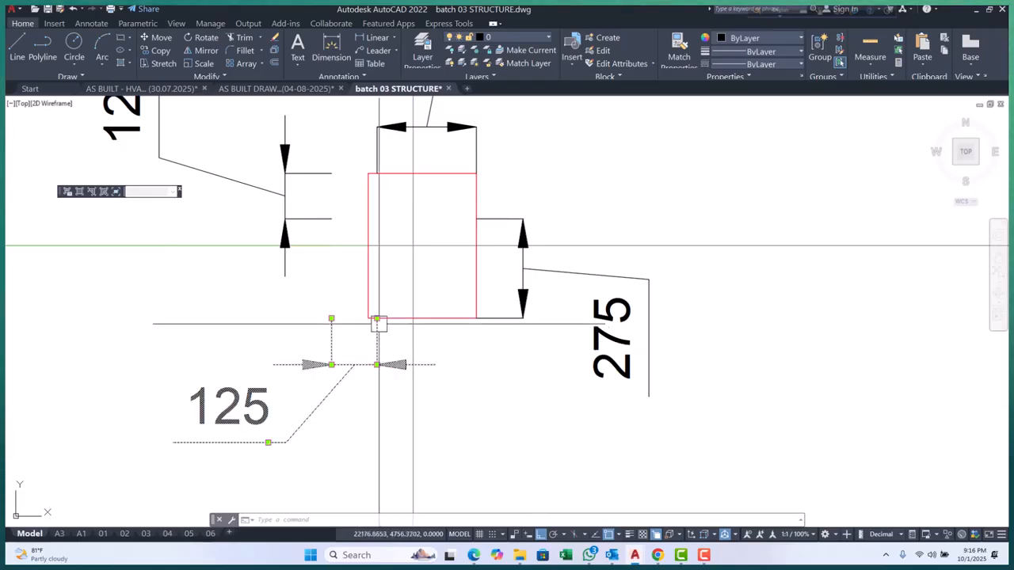
pyautogui.click(413, 319)
pyautogui.click(332, 319)
pyautogui.click(368, 319)
# Try to stretch the lower origin of the A-02 column's left vertical dimension to the column's left edge, and undo it
pyautogui.click(315, 223)
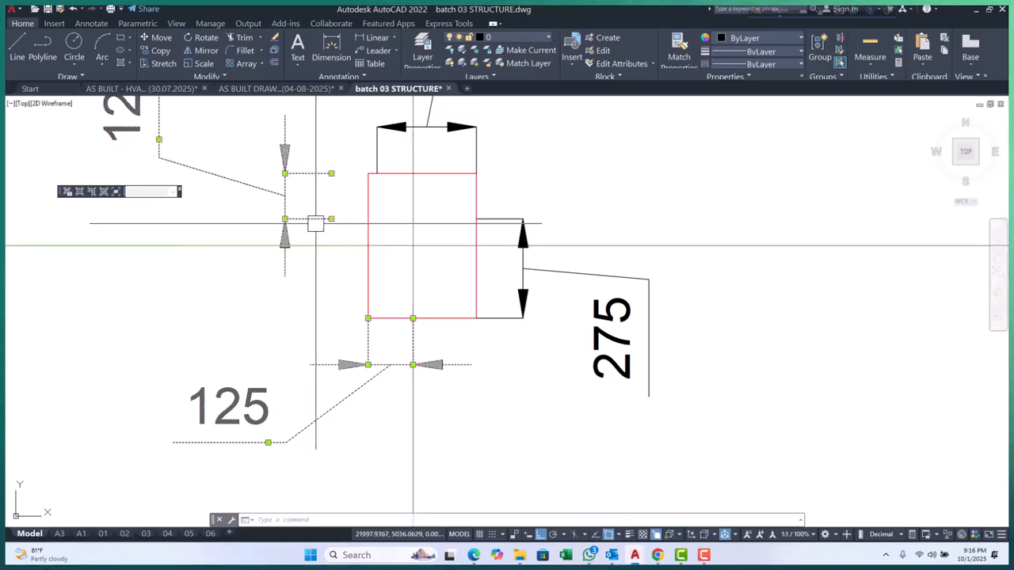
pyautogui.click(331, 219)
pyautogui.click(368, 222)
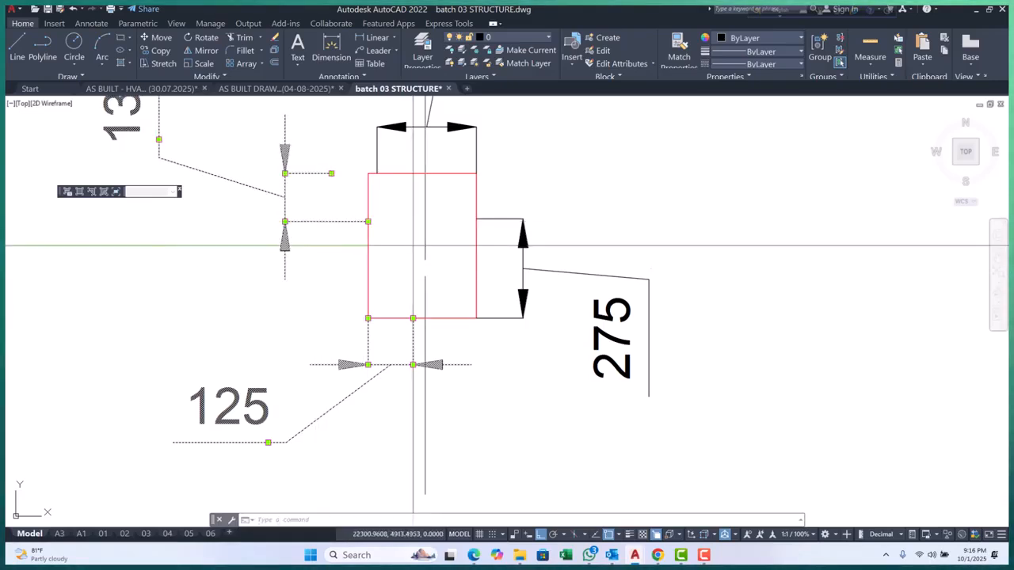
pyautogui.hotkey('ctrl', 'z')
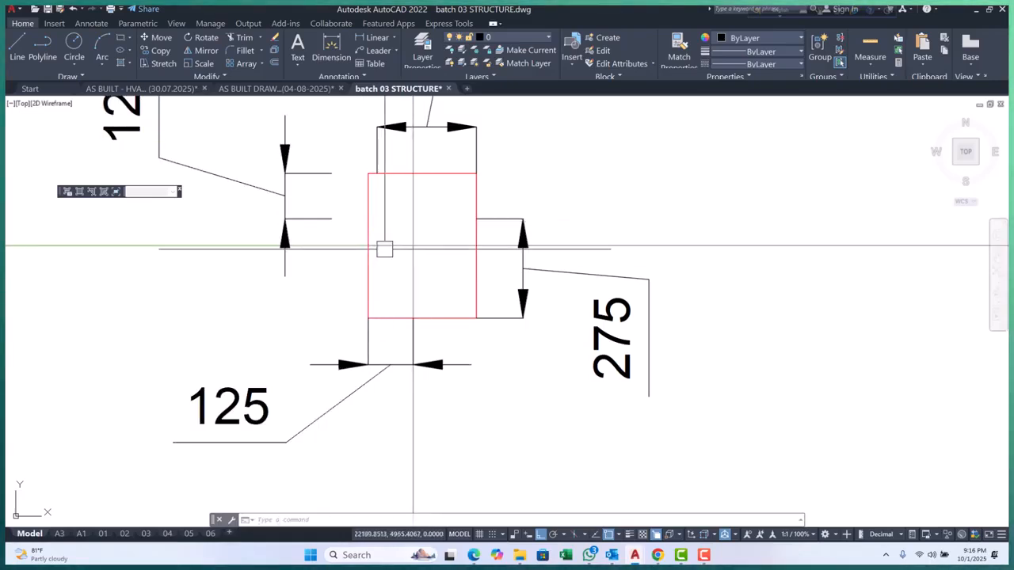
# Move the A-02 column's left vertical dimension to the column's upper left corner and stretch its lower origin to grid line 02
pyautogui.click(324, 221)
pyautogui.write('m')
pyautogui.press('space')
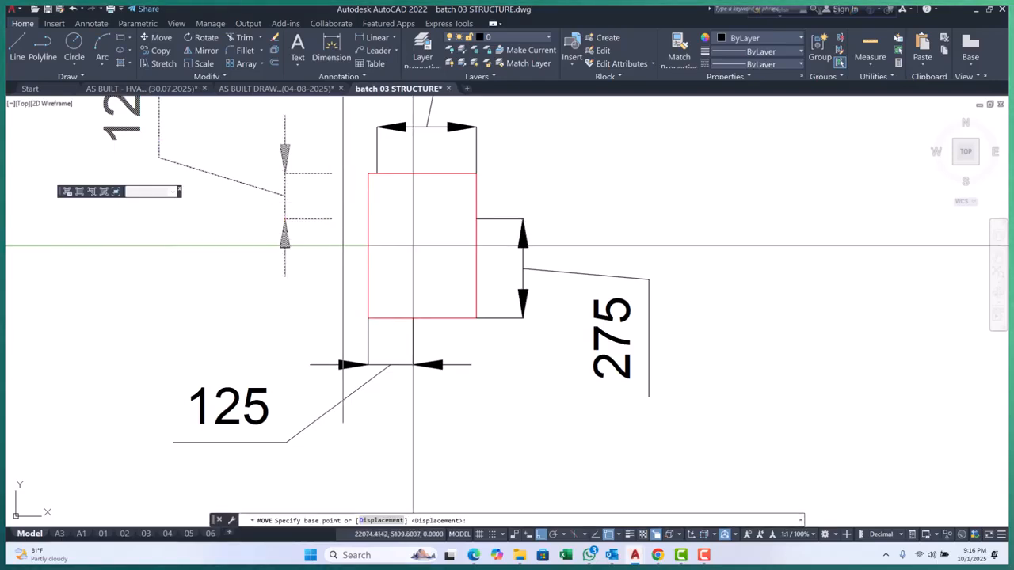
pyautogui.click(331, 173)
pyautogui.click(362, 206)
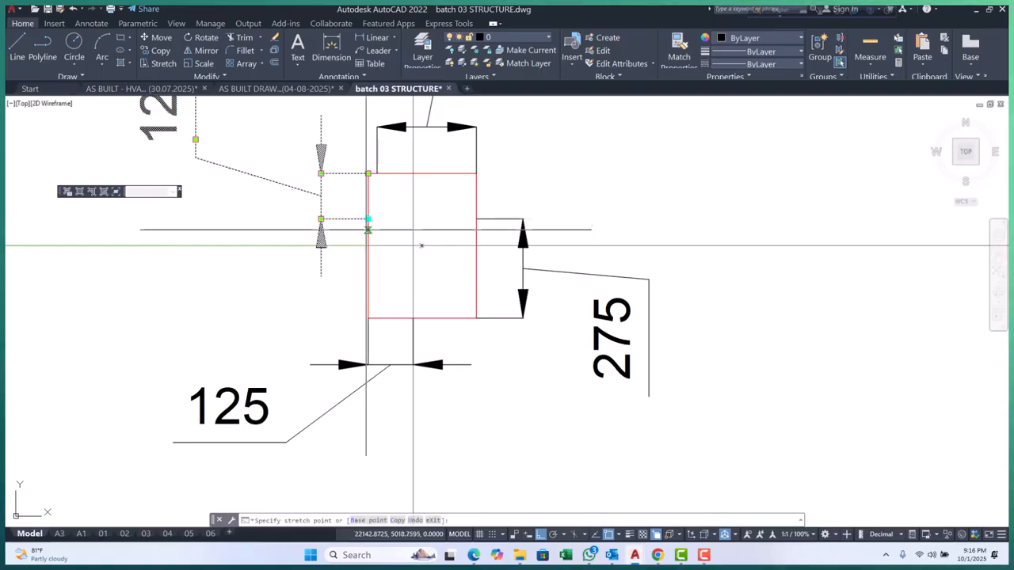
pyautogui.click(367, 245)
pyautogui.press('Escape')
# Stretch the upper origin of the A-02 column's right vertical dimension to grid line 02
pyautogui.scroll(-2, 413, 269)
pyautogui.moveTo(462, 290); pyautogui.dragTo(450, 326, button='middle')
pyautogui.click(467, 311)
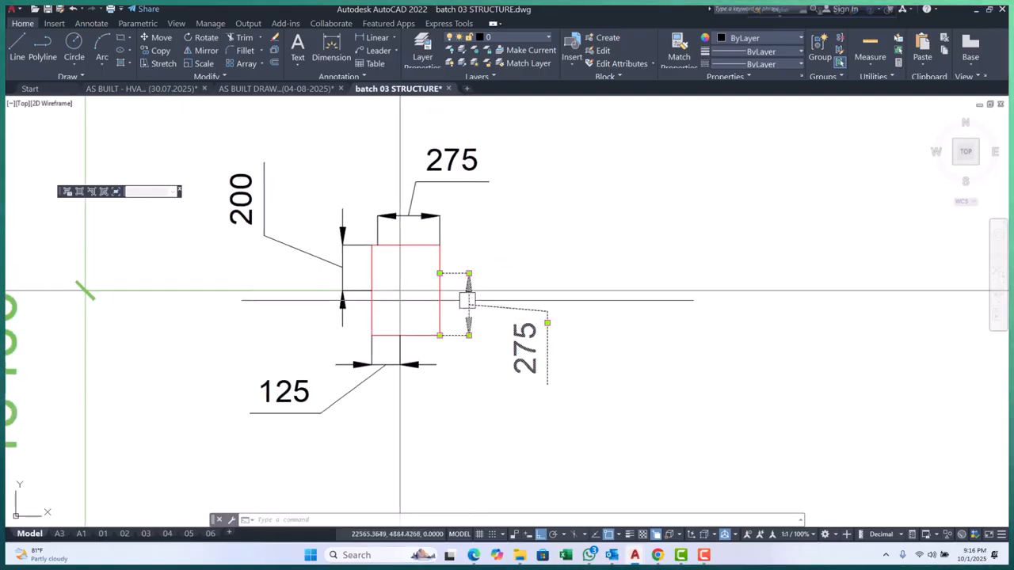
pyautogui.scroll(3, 467, 312)
pyautogui.click(395, 235)
pyautogui.click(394, 278)
pyautogui.scroll(-2, 394, 278)
pyautogui.press('Escape')
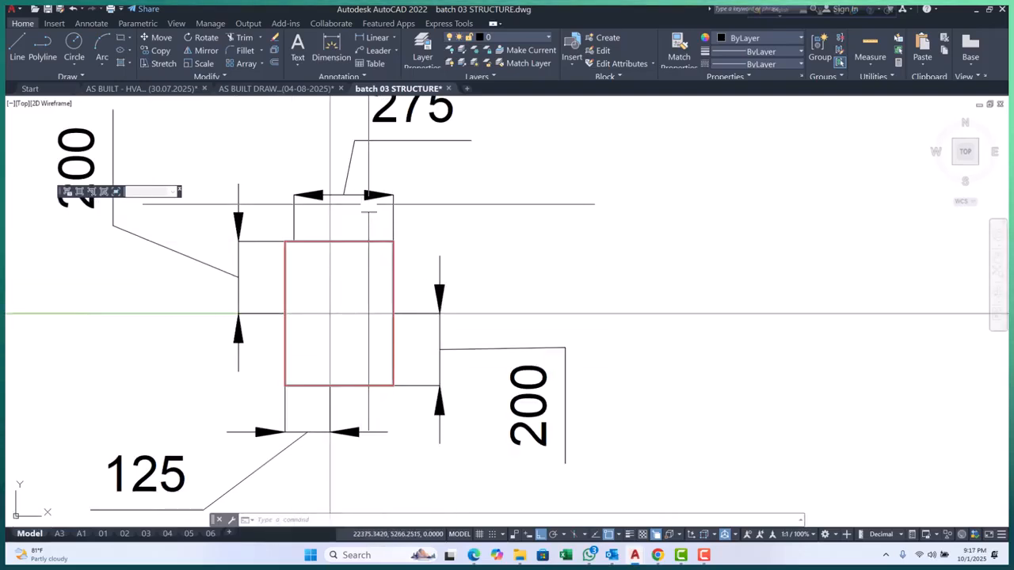
# Stretch the left origin of the A-02 column's upper horizontal dimension to grid line A
pyautogui.click(293, 240)
pyautogui.press('Escape')
pyautogui.scroll(-8, 329, 277)
pyautogui.moveTo(355, 266); pyautogui.dragTo(337, 396, button='middle')
pyautogui.scroll(2, 318, 208)
pyautogui.moveTo(325, 225); pyautogui.dragTo(330, 264, button='middle')
pyautogui.scroll(-4, 331, 259)
pyautogui.moveTo(521, 397); pyautogui.dragTo(478, 316, button='middle')
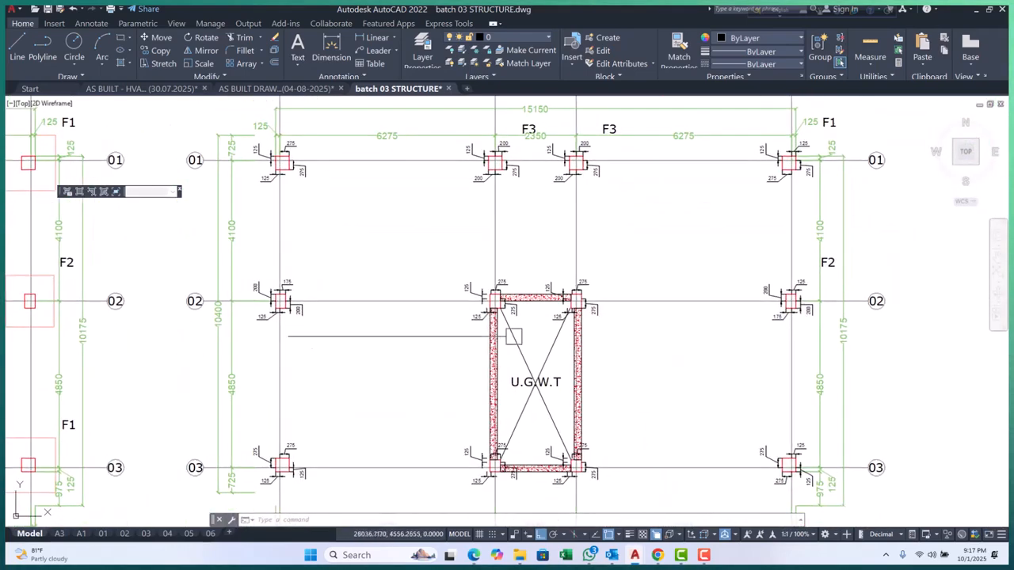
# Stretch the left origin of the C-02 column's upper horizontal dimension to grid line C, at the U.G.W.T's upper right corner
pyautogui.scroll(6, 602, 320)
pyautogui.moveTo(495, 282); pyautogui.dragTo(500, 339, button='middle')
pyautogui.scroll(4, 502, 272)
pyautogui.click(501, 275)
pyautogui.click(487, 314)
pyautogui.scroll(-3, 488, 315)
pyautogui.scroll(3, 434, 329)
# Stretch the lower origin of the C-02 column's left vertical dimension to grid line 02 and move the dimension onto the column's left edge
pyautogui.click(448, 345)
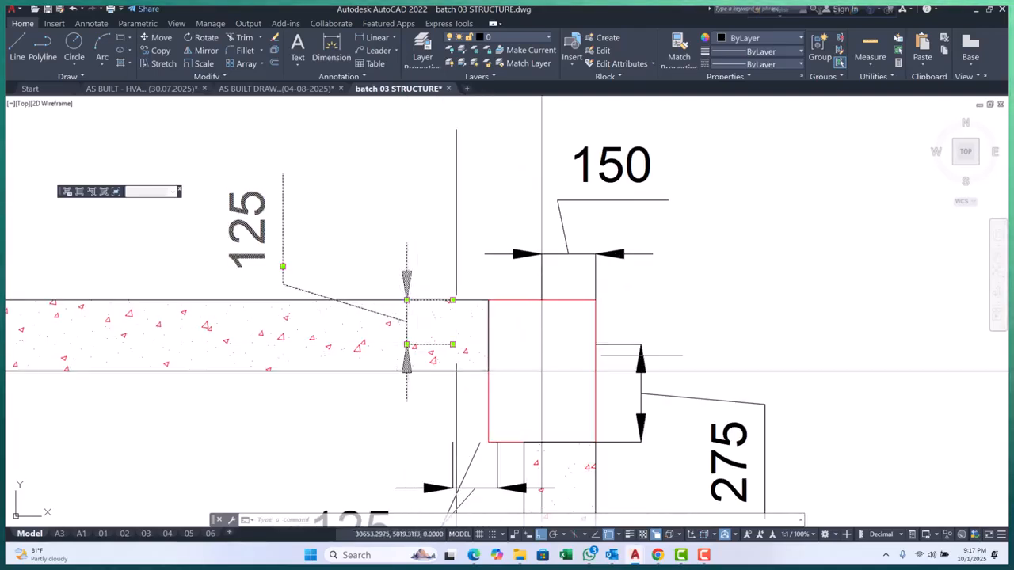
pyautogui.click(452, 344)
pyautogui.click(457, 372)
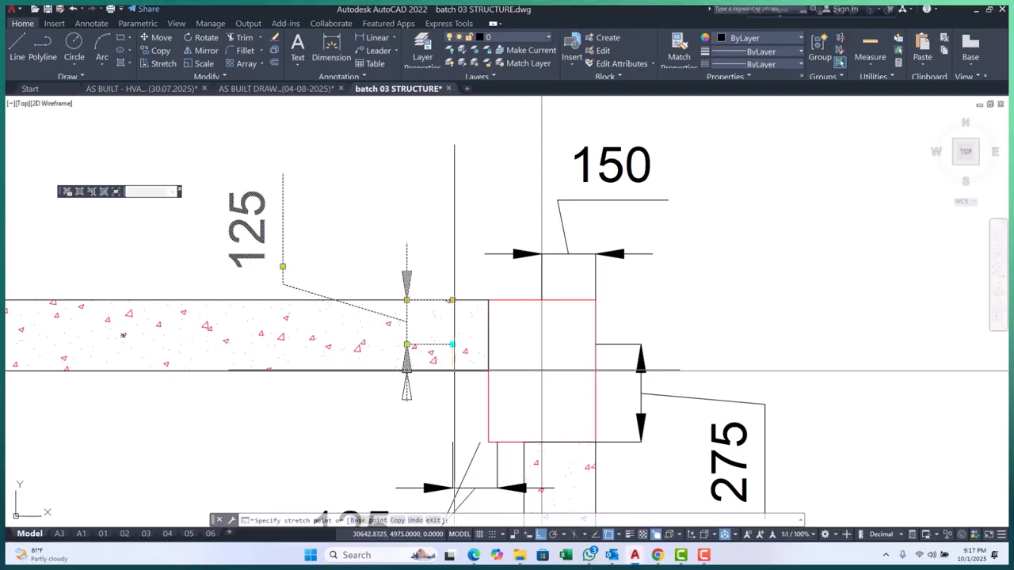
pyautogui.write('m')
pyautogui.press('Return')
pyautogui.click(453, 372)
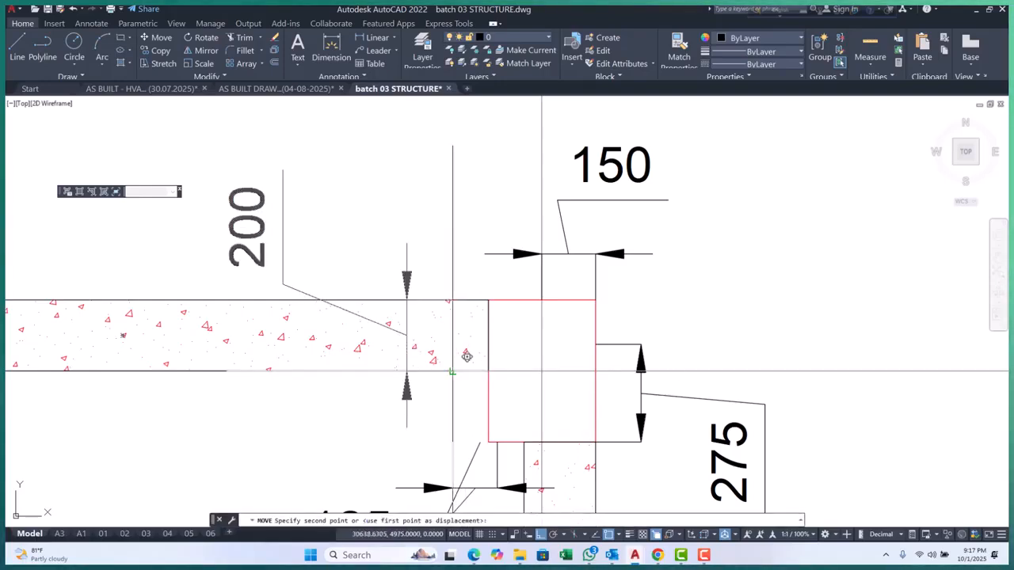
pyautogui.click(489, 370)
pyautogui.scroll(-2, 458, 291)
pyautogui.scroll(2, 479, 408)
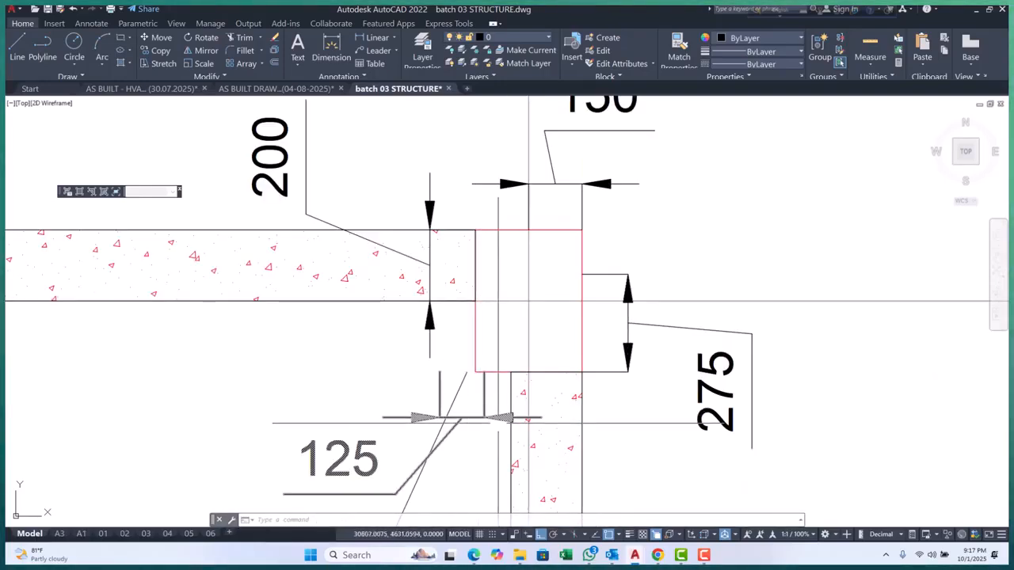
# Move the C-02 column's lower horizontal dimension onto grid line C and stretch its left origin to the column's lower left corner
pyautogui.click(486, 419)
pyautogui.write('m')
pyautogui.press('Return')
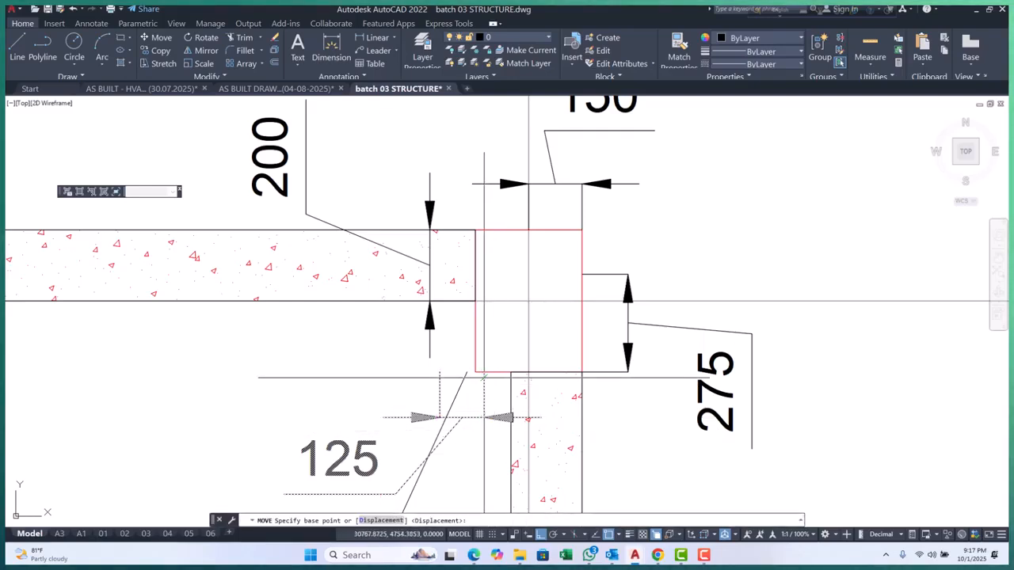
pyautogui.click(528, 371)
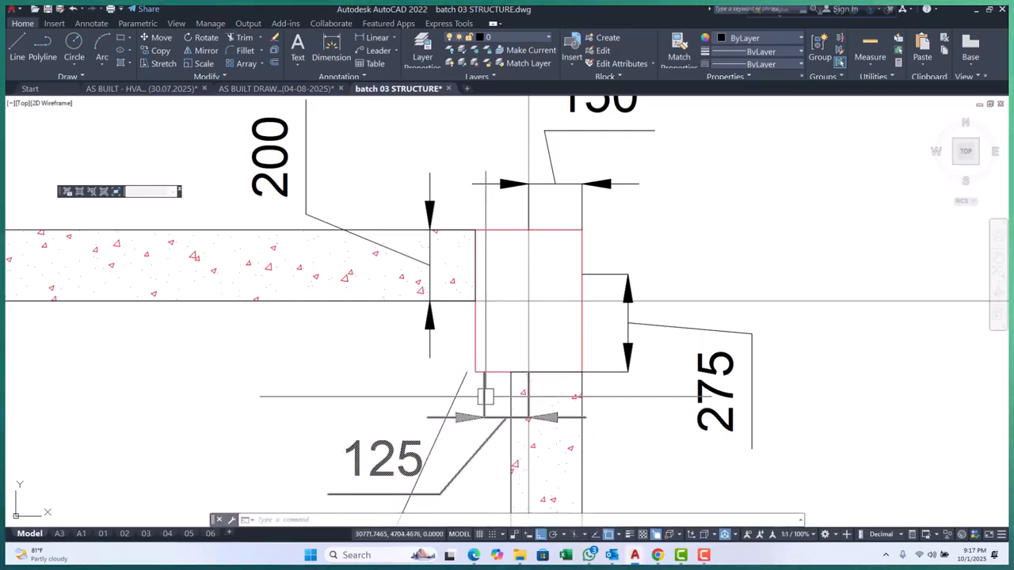
pyautogui.scroll(4, 480, 372)
pyautogui.click(468, 372)
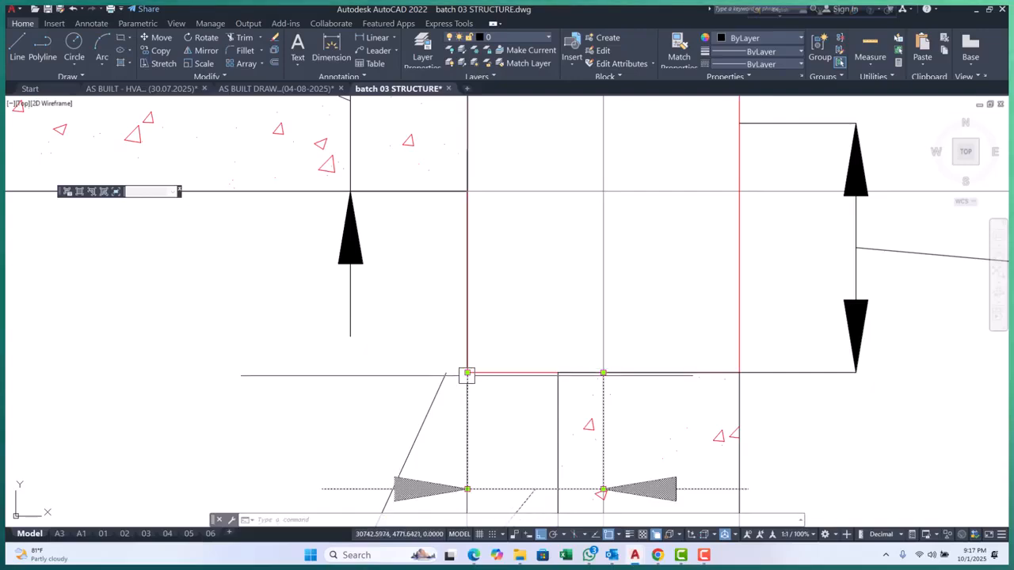
pyautogui.scroll(-4, 388, 362)
pyautogui.moveTo(553, 353); pyautogui.dragTo(514, 371, button='middle')
pyautogui.press('Escape')
# Stretch the upper origin of the C-02 column's right vertical dimension to grid line 02
pyautogui.click(527, 355)
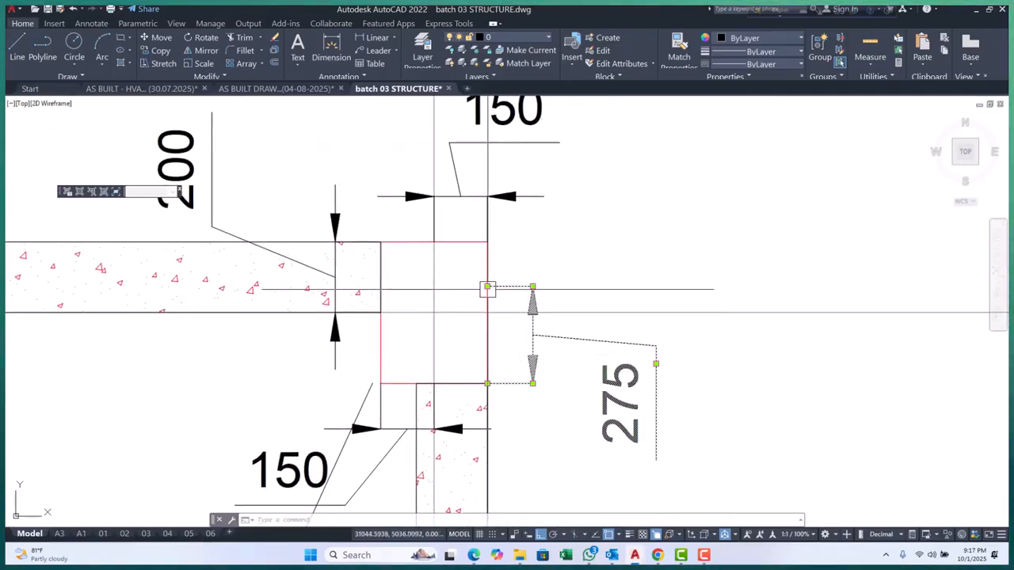
pyautogui.click(487, 288)
pyautogui.click(487, 312)
pyautogui.press('Escape')
pyautogui.moveTo(499, 359)
pyautogui.mouseDown(button='middle')
pyautogui.moveTo(489, 382)
pyautogui.moveTo(488, 355)
pyautogui.mouseUp(button='middle')
pyautogui.scroll(-2, 490, 372)
pyautogui.scroll(-4, 485, 317)
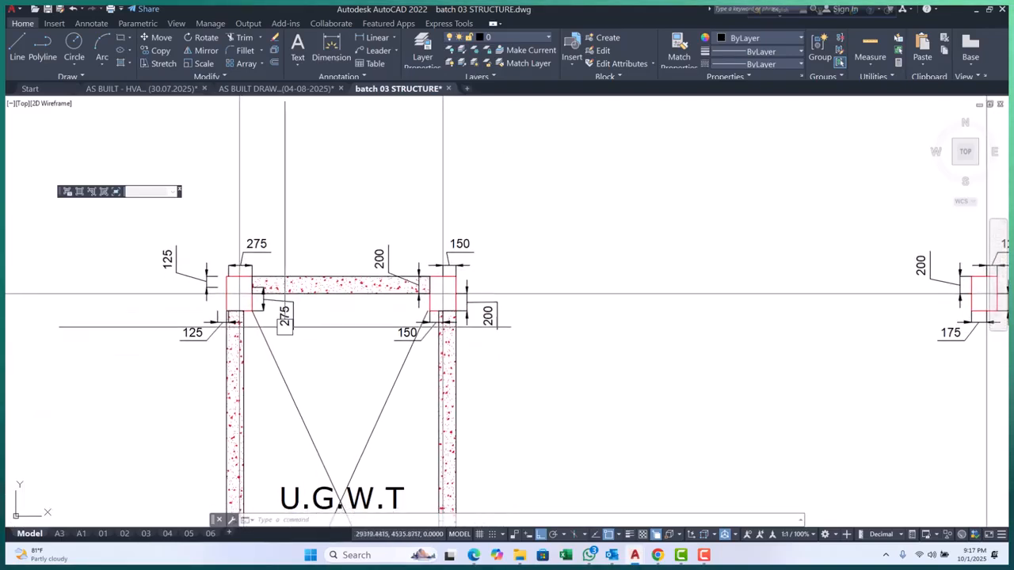
# Stretch the upper origin of the B-02 column's right vertical dimension to grid line 02
pyautogui.scroll(4, 234, 304)
pyautogui.click(319, 301)
pyautogui.scroll(4, 298, 266)
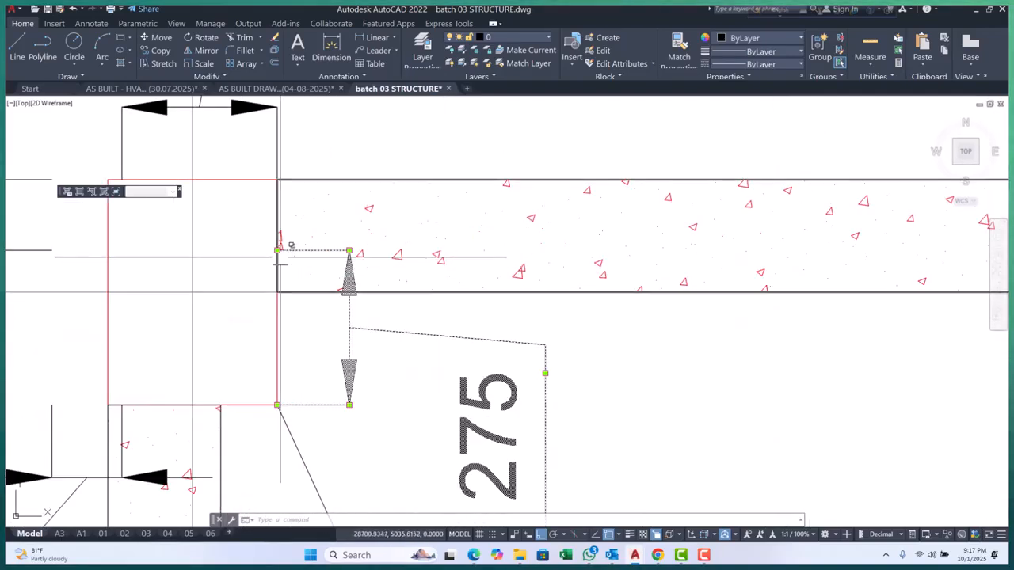
pyautogui.click(278, 251)
pyautogui.click(278, 293)
pyautogui.press('Escape')
pyautogui.scroll(-4, 376, 345)
# Stretch the left origin of the B-02 column's upper horizontal dimension to grid line B
pyautogui.moveTo(387, 337); pyautogui.dragTo(396, 378, button='middle')
pyautogui.click(319, 270)
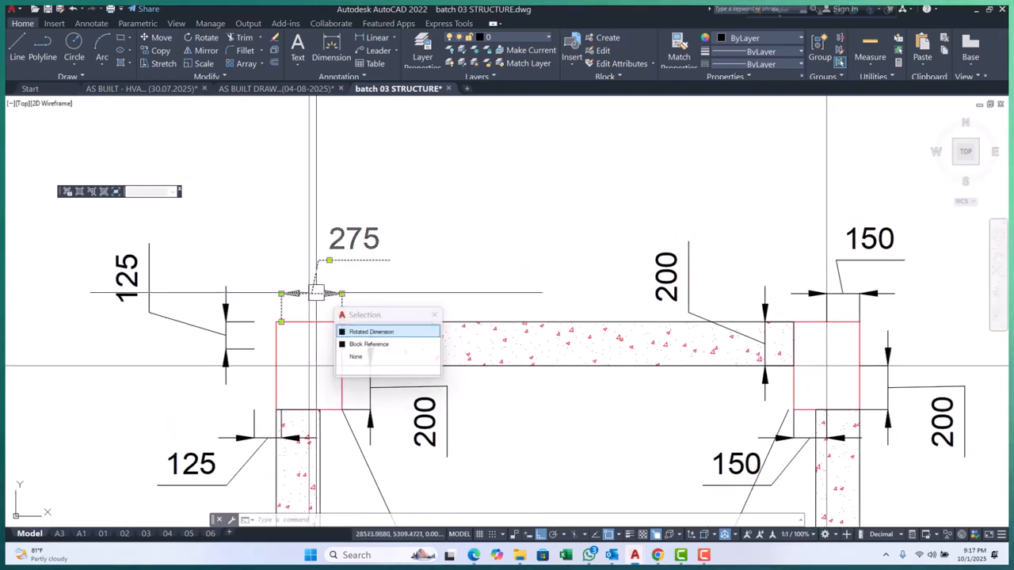
pyautogui.click(281, 323)
pyautogui.scroll(4, 285, 320)
pyautogui.click(344, 324)
pyautogui.scroll(-4, 465, 285)
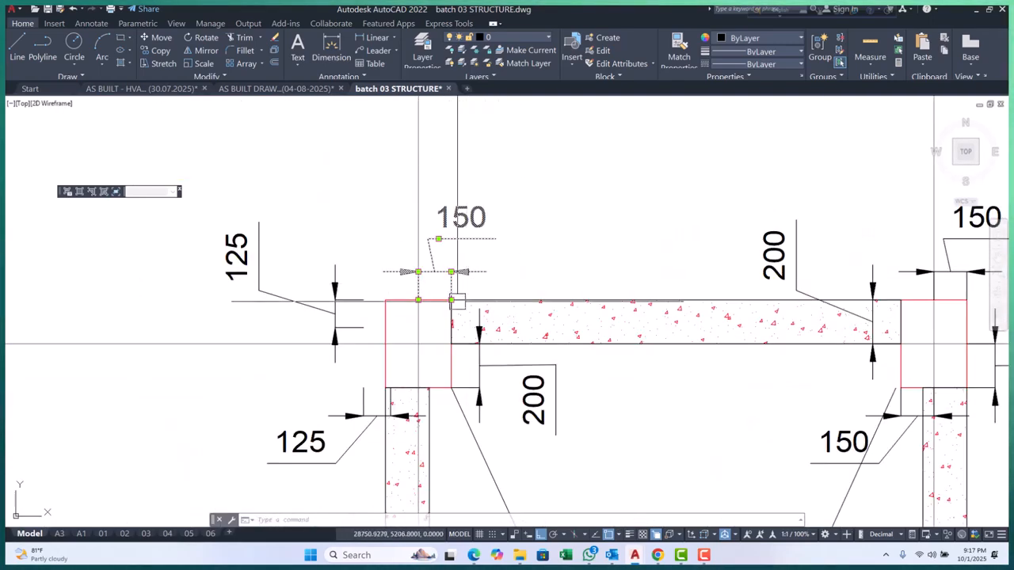
# Move the B-02 column's left vertical dimension to the column's upper left corner and stretch its lower origin to grid line 02
pyautogui.scroll(2, 347, 308)
pyautogui.write('m')
pyautogui.press('Return')
pyautogui.click(371, 294)
pyautogui.click(407, 296)
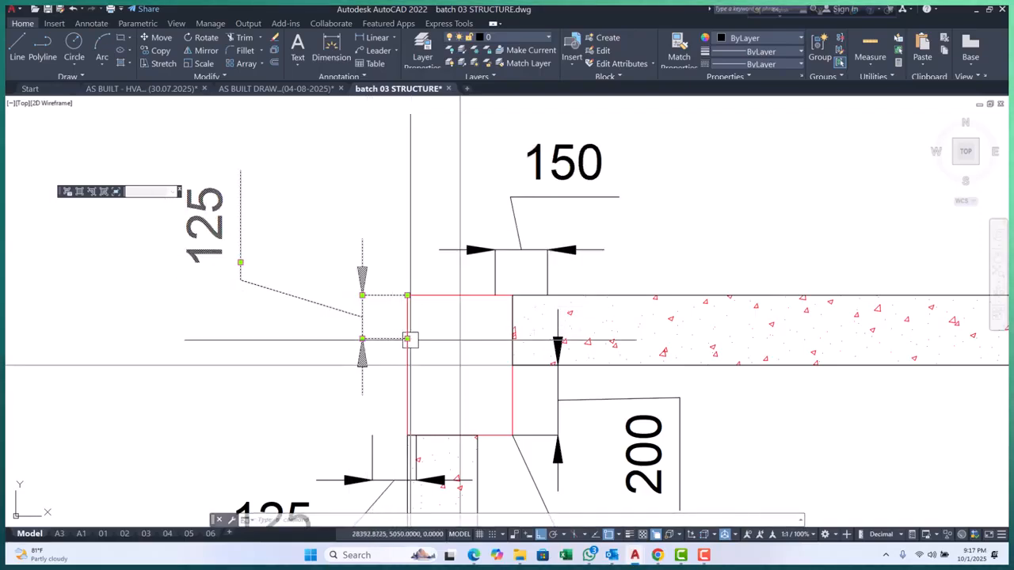
pyautogui.click(406, 338)
pyautogui.click(407, 365)
# Realign the B-02 column's upper horizontal dimension, stretching its left origin to grid line B and its right origin to the column's upper right corner
pyautogui.click(501, 271)
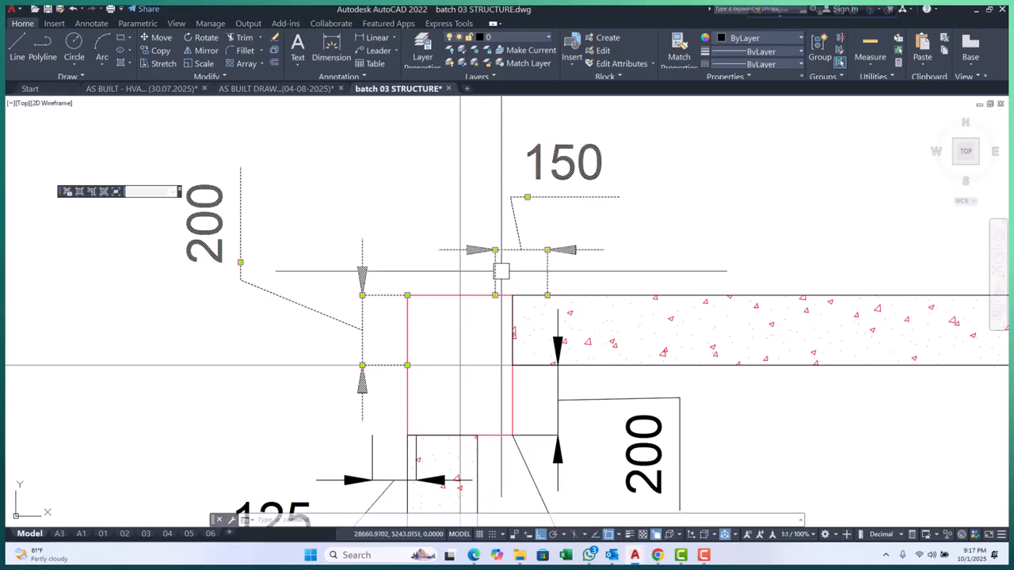
pyautogui.click(460, 295)
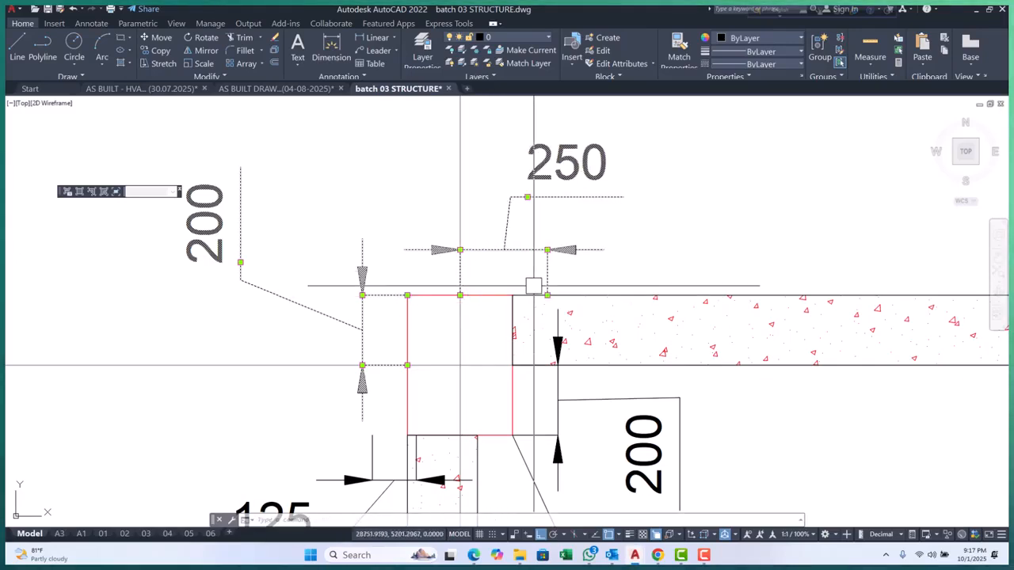
pyautogui.click(548, 295)
pyautogui.click(512, 296)
pyautogui.press('Escape')
pyautogui.scroll(-2, 463, 243)
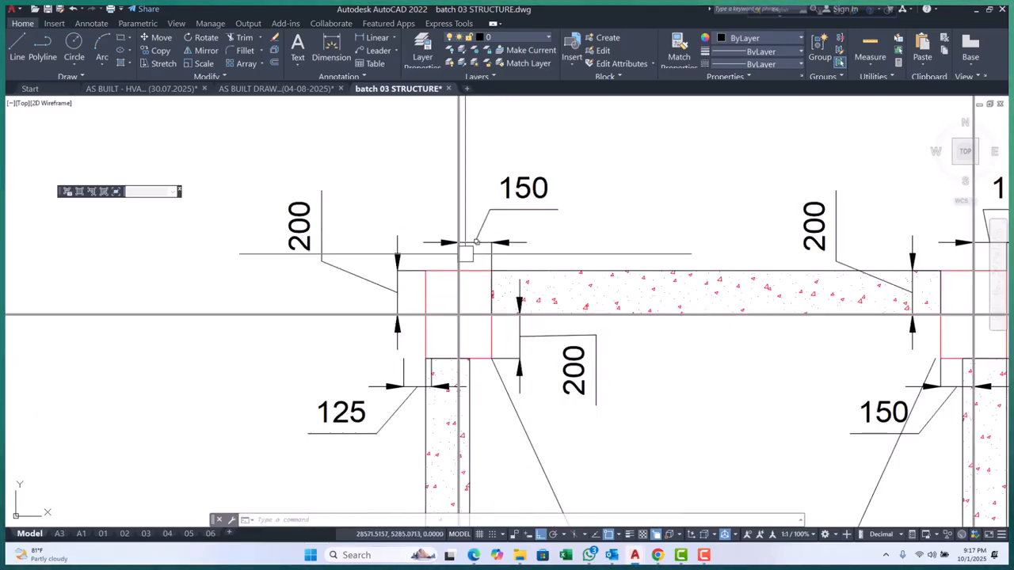
# Move the B-02 column's lower horizontal dimension onto grid line B and stretch its left origin to the column's lower left corner
pyautogui.scroll(2, 411, 367)
pyautogui.click(406, 375)
pyautogui.write('m')
pyautogui.press('space')
pyautogui.scroll(4, 439, 356)
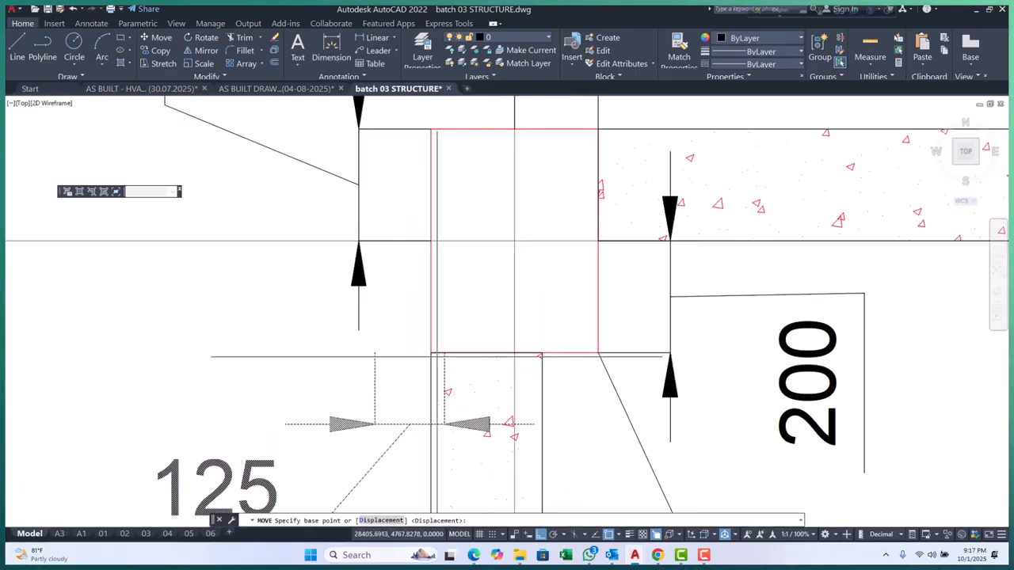
pyautogui.click(448, 350)
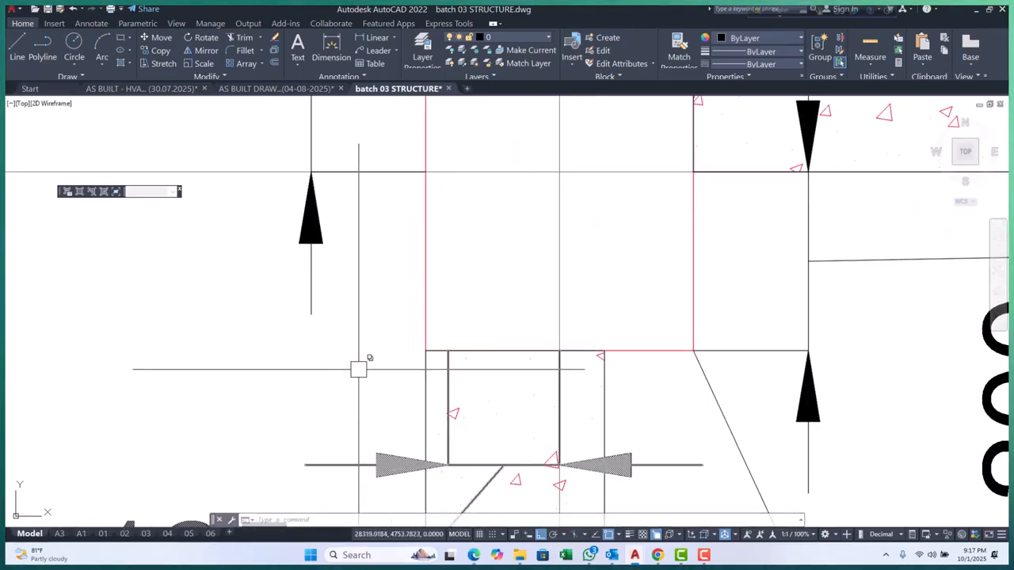
pyautogui.click(448, 350)
pyautogui.click(426, 351)
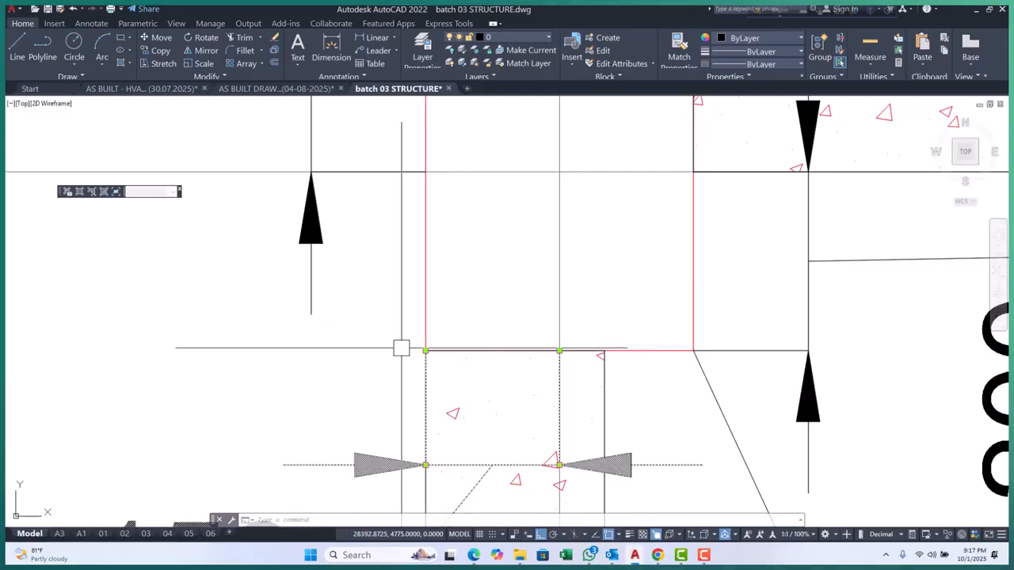
pyautogui.scroll(-5, 425, 351)
pyautogui.click(398, 367)
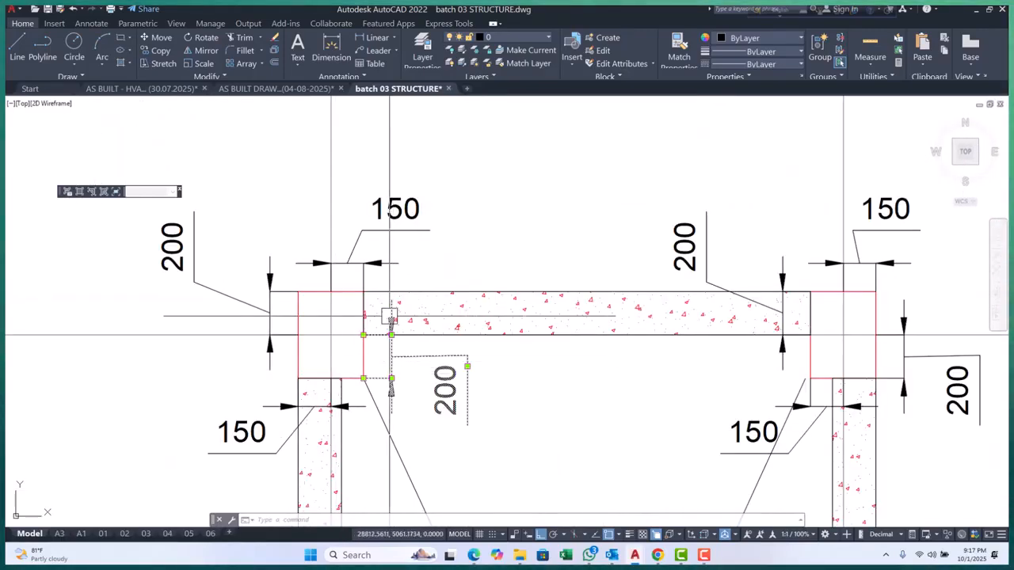
pyautogui.press('Escape')
# Move the B-03 column's upper horizontal dimension to the column's upper right corner and stretch its left origin to grid line B
pyautogui.scroll(-2, 507, 353)
pyautogui.moveTo(539, 358); pyautogui.dragTo(480, 335, button='middle')
pyautogui.moveTo(559, 340); pyautogui.dragTo(468, 284, button='middle')
pyautogui.scroll(-4, 488, 303)
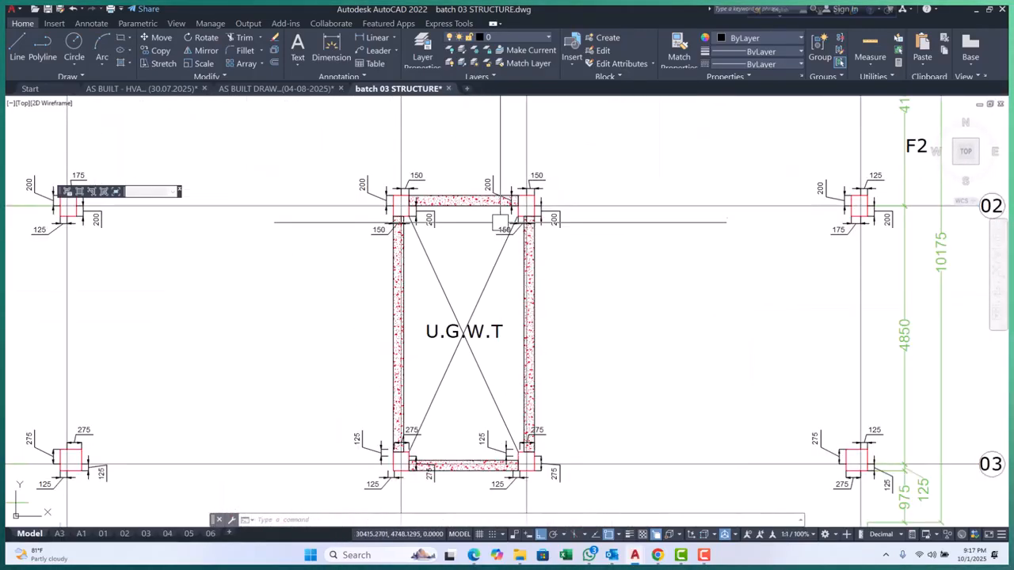
pyautogui.moveTo(422, 401); pyautogui.dragTo(421, 329, button='middle')
pyautogui.scroll(6, 399, 380)
pyautogui.click(434, 336)
pyautogui.scroll(4, 429, 366)
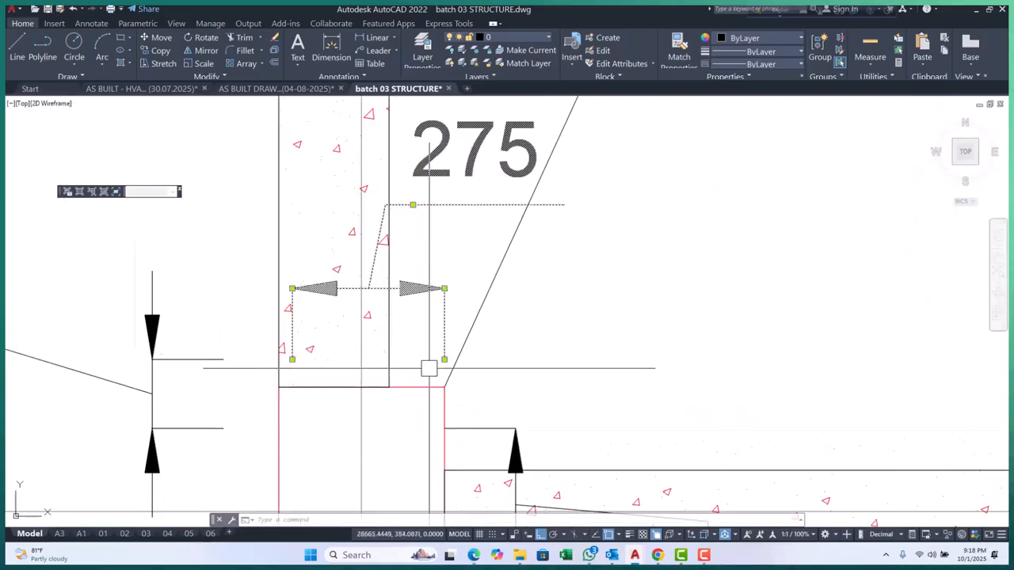
pyautogui.click(444, 359)
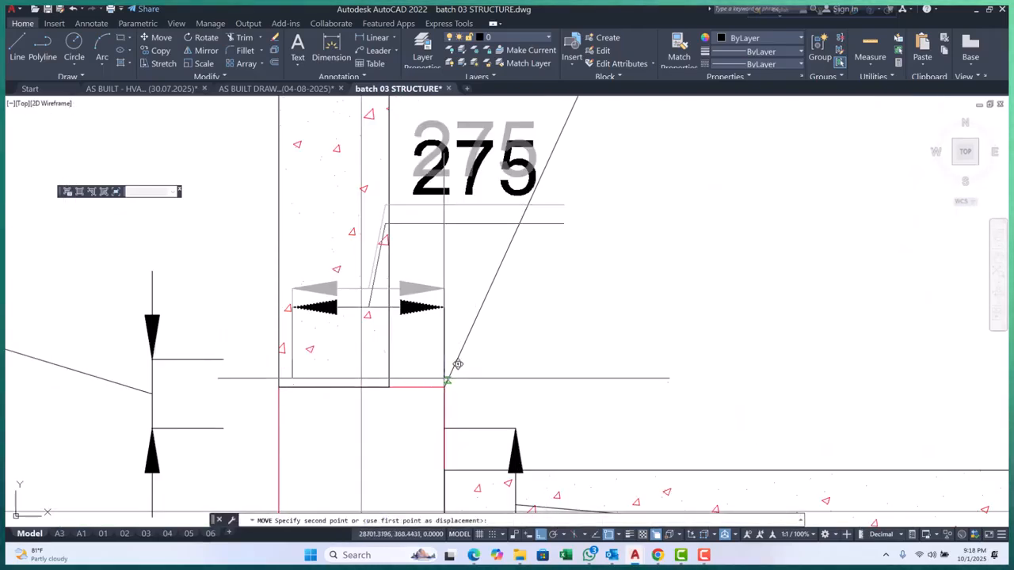
pyautogui.click(441, 386)
pyautogui.click(419, 328)
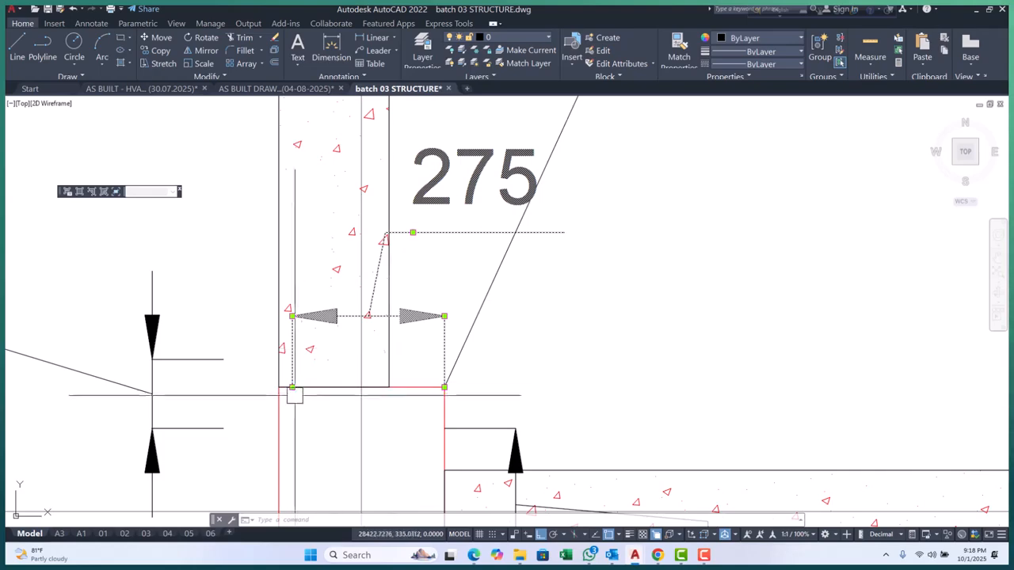
pyautogui.click(292, 387)
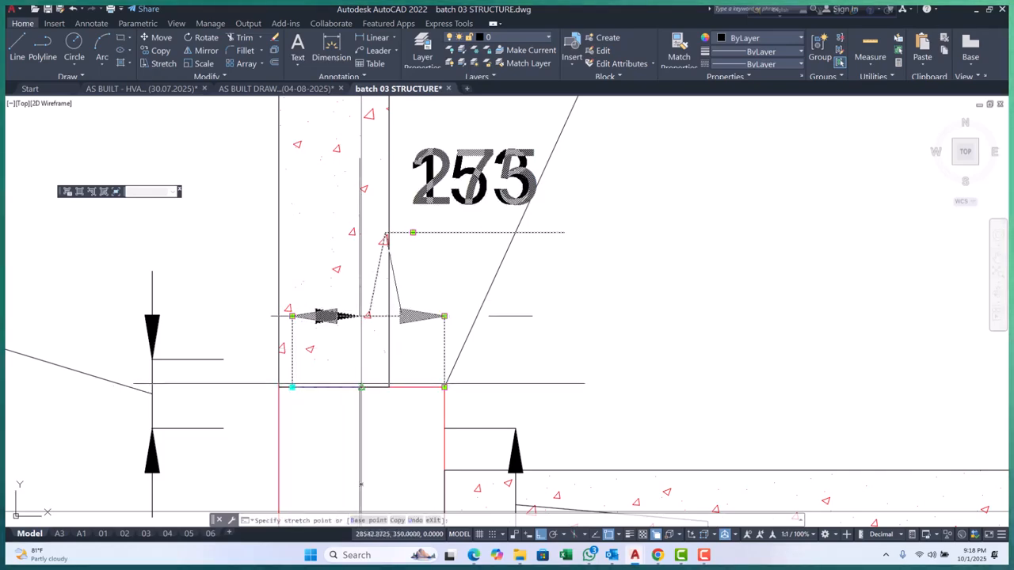
pyautogui.click(361, 388)
pyautogui.scroll(-4, 420, 302)
pyautogui.press('Escape')
# Shift the text of the B-03 column's upper horizontal dimension to the right, clear of the hatched wall
pyautogui.scroll(3, 414, 305)
pyautogui.click(413, 306)
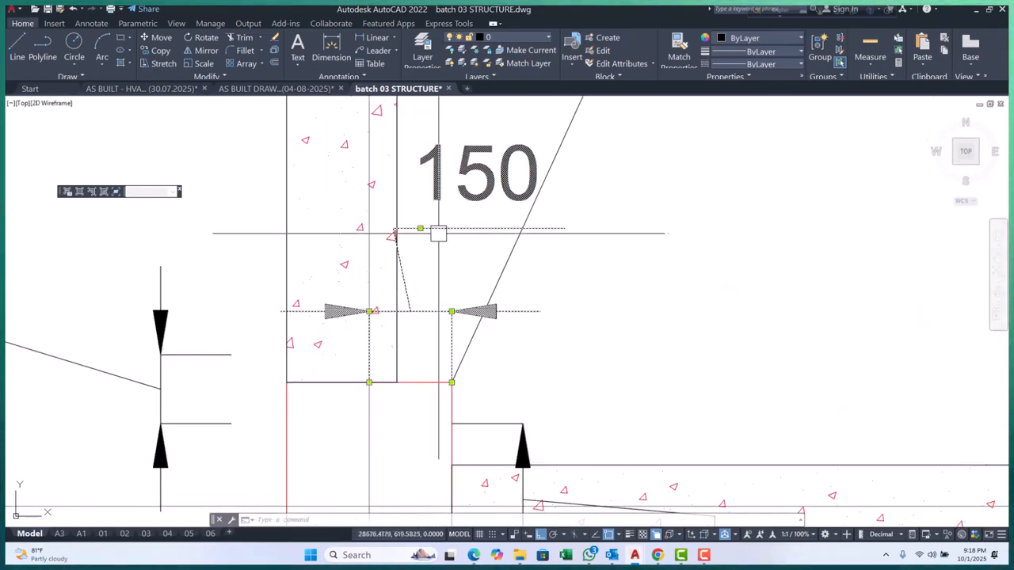
pyautogui.click(420, 228)
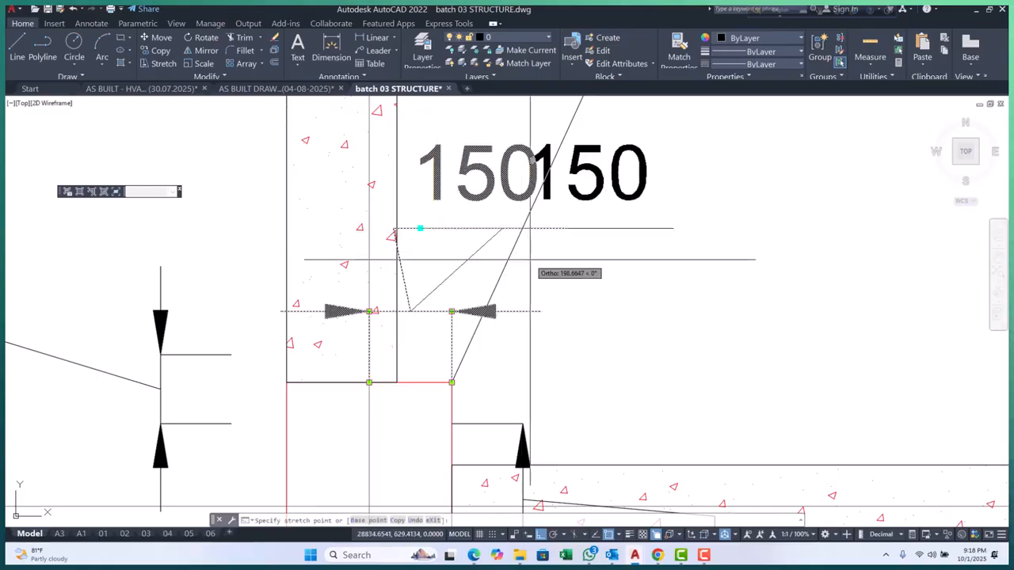
pyautogui.click(632, 255)
# Move the B-03 column's left vertical dimension onto grid line 03 at the column's left edge and stretch its upper origin to the upper left corner
pyautogui.scroll(-3, 632, 254)
pyautogui.scroll(3, 365, 323)
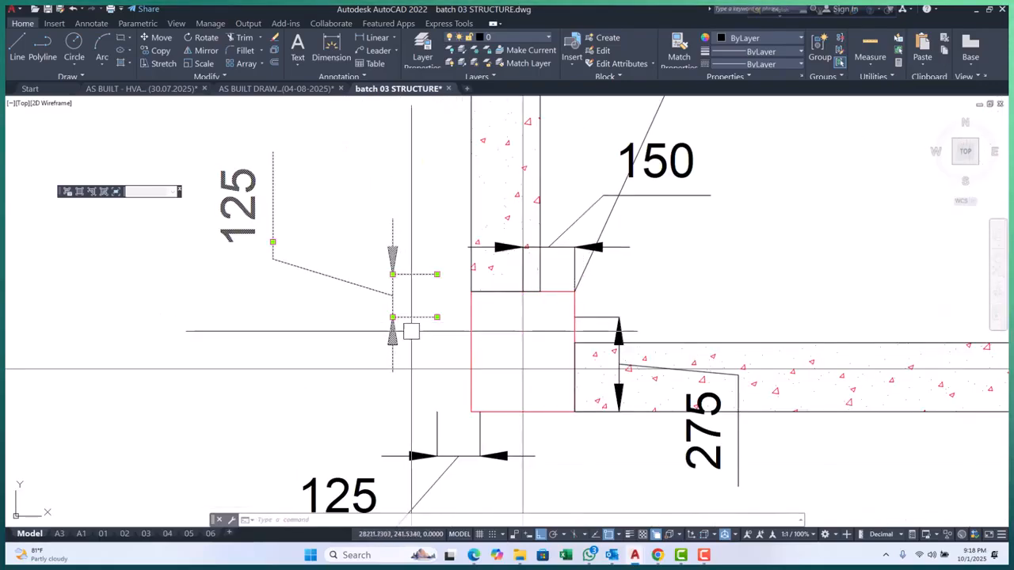
pyautogui.click(436, 318)
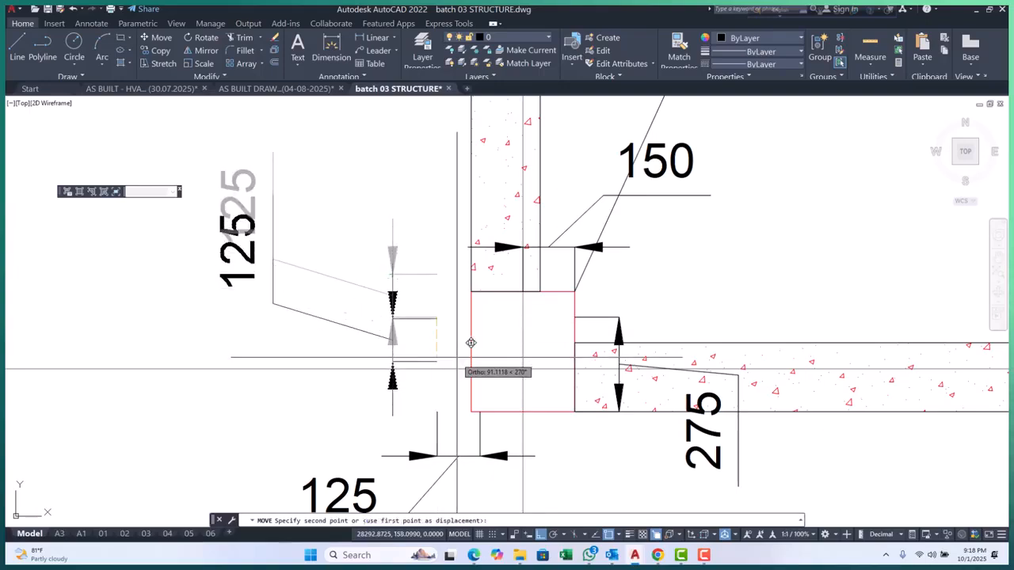
pyautogui.click(470, 369)
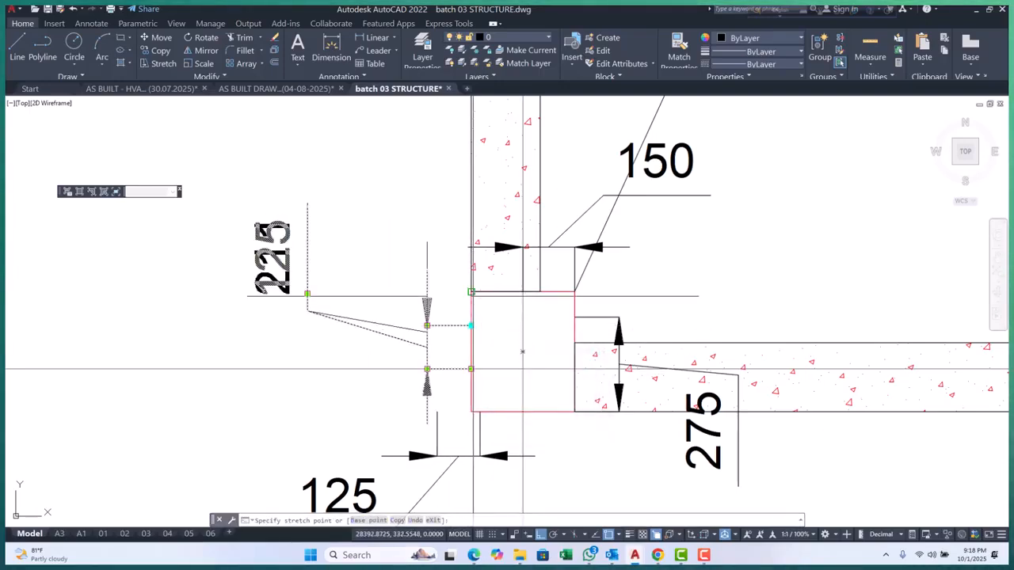
pyautogui.click(471, 292)
# Move the B-03 column's lower horizontal dimension so its right origin lies on grid line B
pyautogui.scroll(-3, 471, 292)
pyautogui.scroll(3, 462, 349)
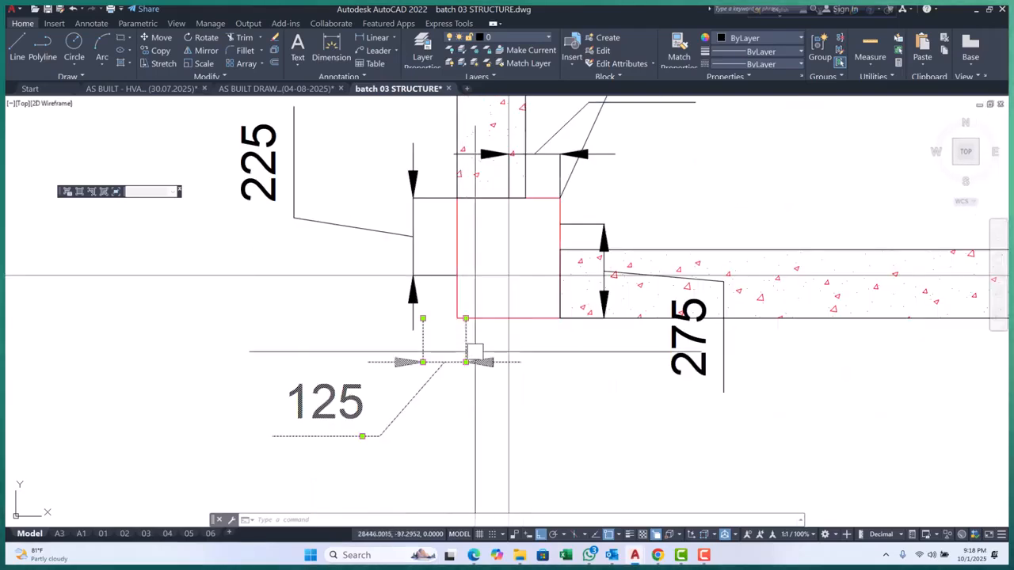
pyautogui.write('m')
pyautogui.press('space')
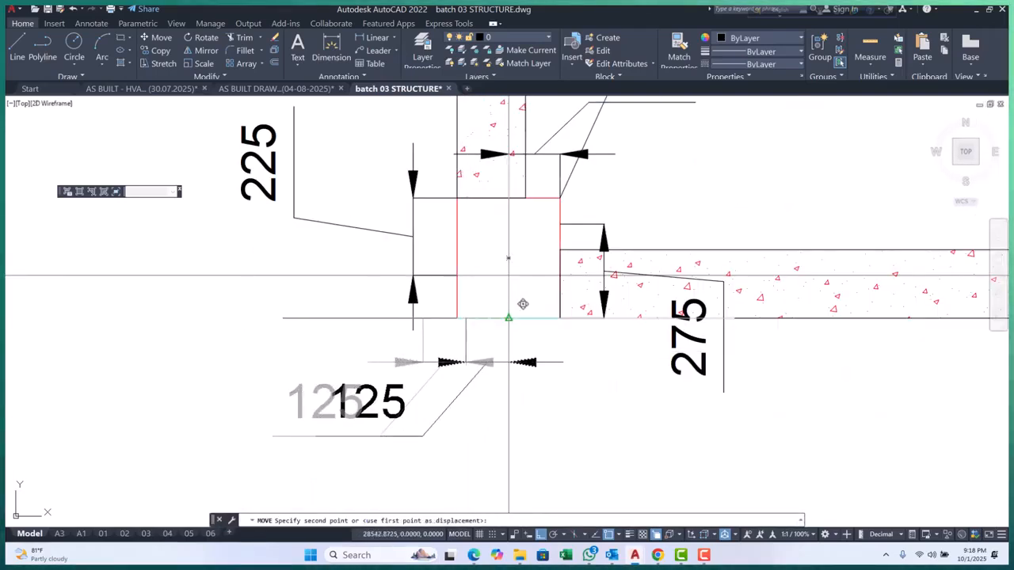
pyautogui.click(509, 276)
pyautogui.moveTo(508, 275); pyautogui.dragTo(418, 309, button='middle')
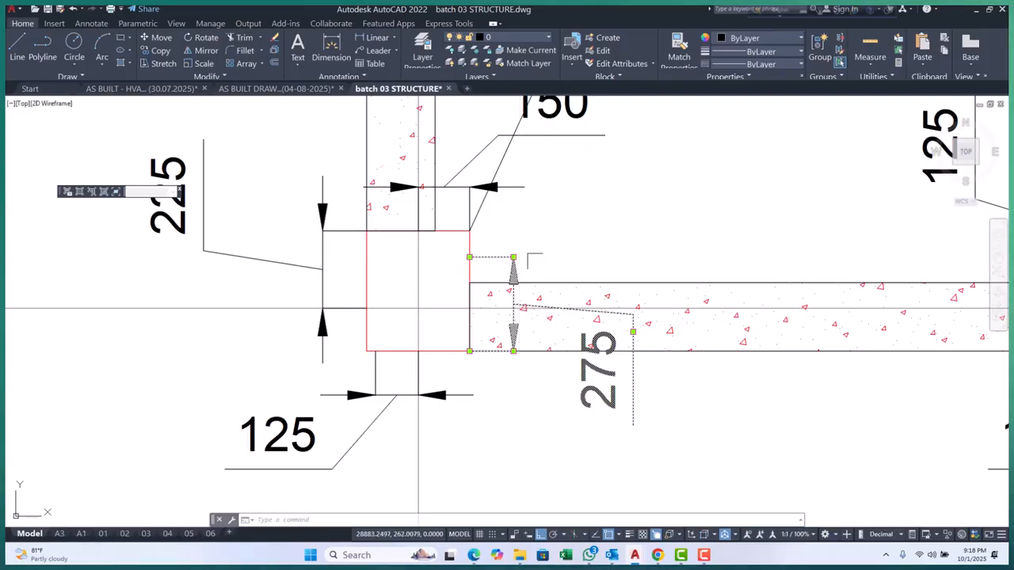
# Stretch the upper origin of the B-03 column's right vertical dimension to grid line 03
pyautogui.click(469, 257)
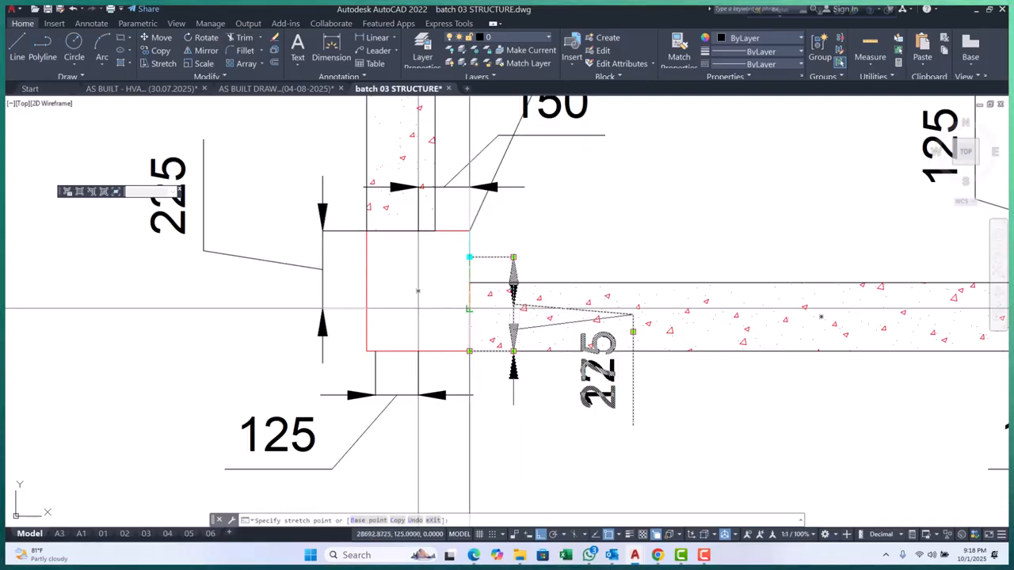
pyautogui.click(470, 308)
pyautogui.press('Escape')
pyautogui.scroll(-4, 469, 308)
pyautogui.moveTo(512, 331); pyautogui.dragTo(472, 368, button='middle')
pyautogui.scroll(4, 472, 343)
pyautogui.click(508, 339)
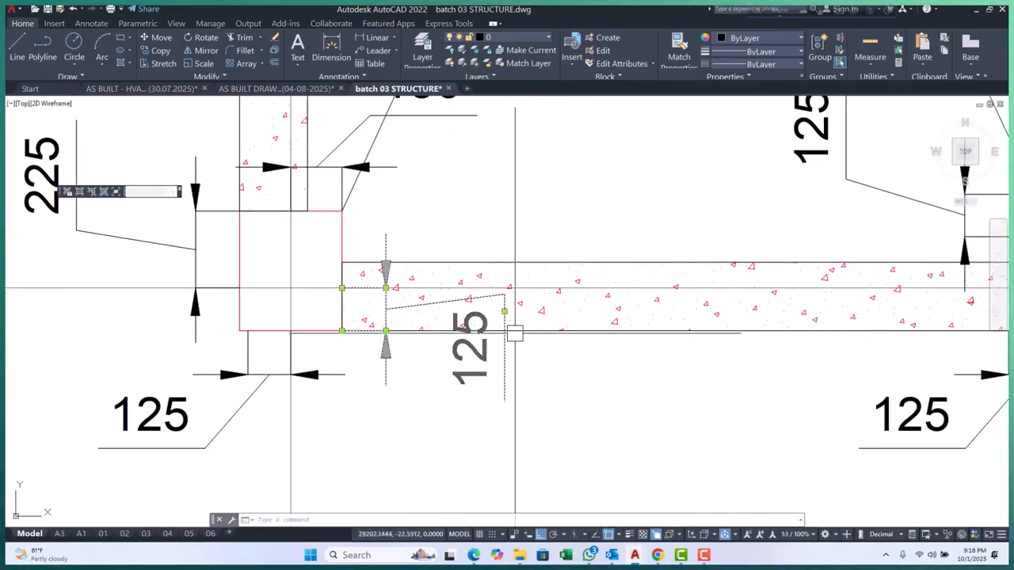
pyautogui.press('Escape')
# Examine the column dimensions around the U.G.W.T, the F1 footing section A-A and the combined footing CF1 section X-X
pyautogui.scroll(-2, 493, 381)
pyautogui.moveTo(509, 387)
pyautogui.mouseDown(button='middle')
pyautogui.moveTo(467, 385)
pyautogui.moveTo(488, 428)
pyautogui.mouseUp(button='middle')
pyautogui.scroll(-4, 475, 385)
pyautogui.scroll(-2, 485, 404)
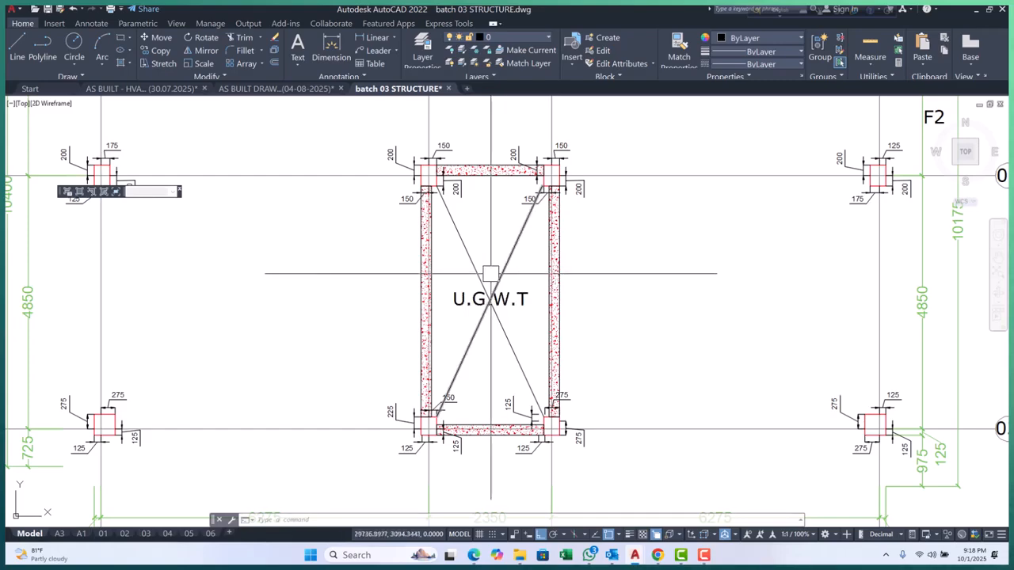
pyautogui.scroll(-4, 491, 290)
pyautogui.scroll(8, 570, 270)
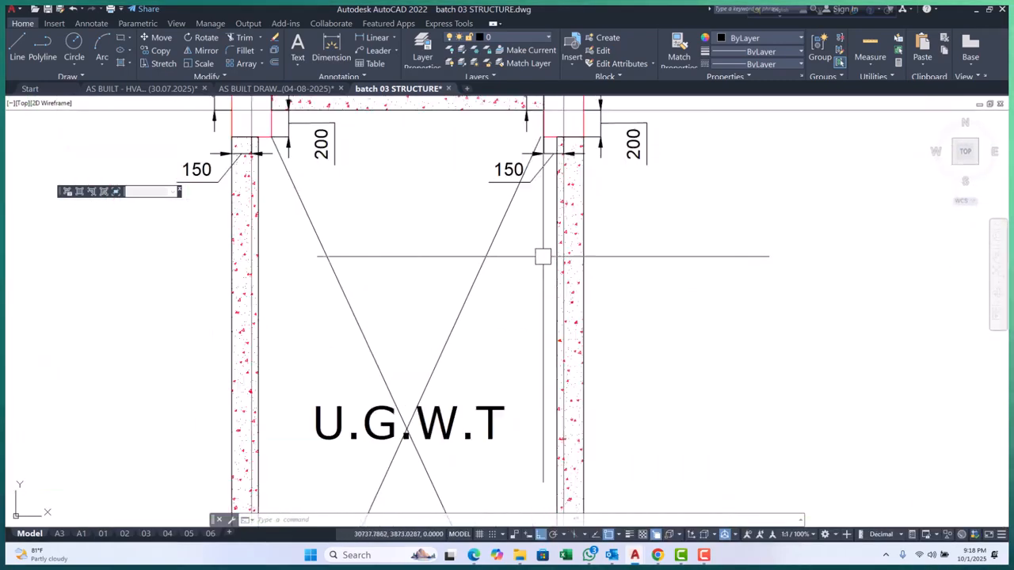
pyautogui.scroll(-5, 628, 277)
pyautogui.scroll(5, 366, 210)
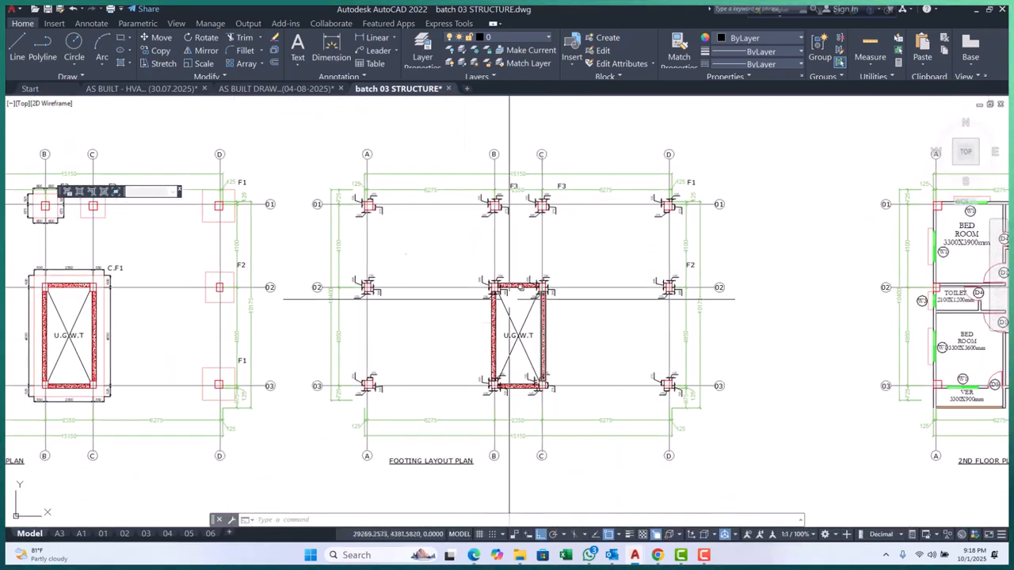
pyautogui.scroll(-6, 399, 195)
pyautogui.scroll(8, 298, 408)
pyautogui.scroll(2, 298, 408)
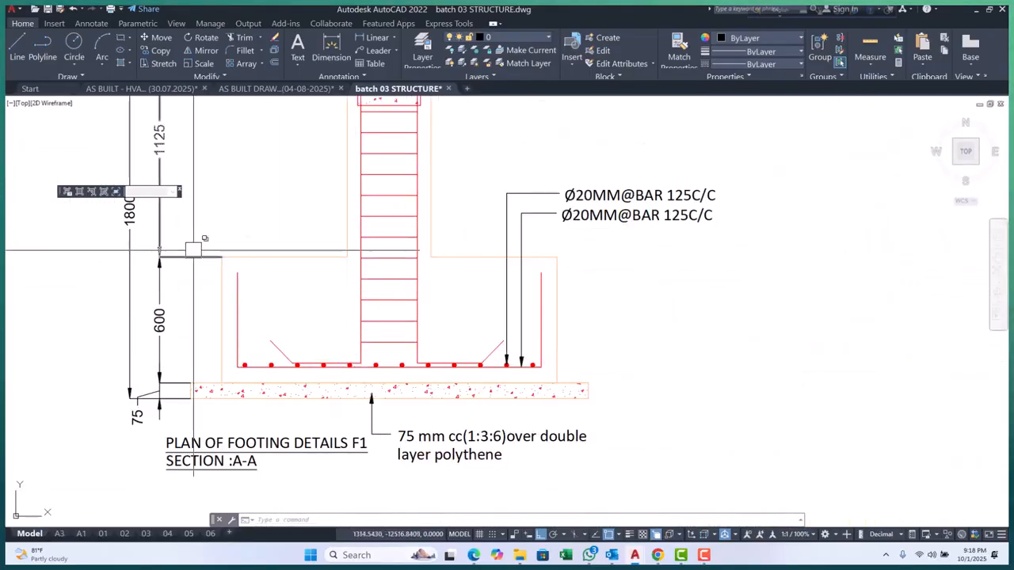
pyautogui.scroll(-6, 348, 380)
pyautogui.moveTo(394, 401); pyautogui.dragTo(422, 158, button='middle')
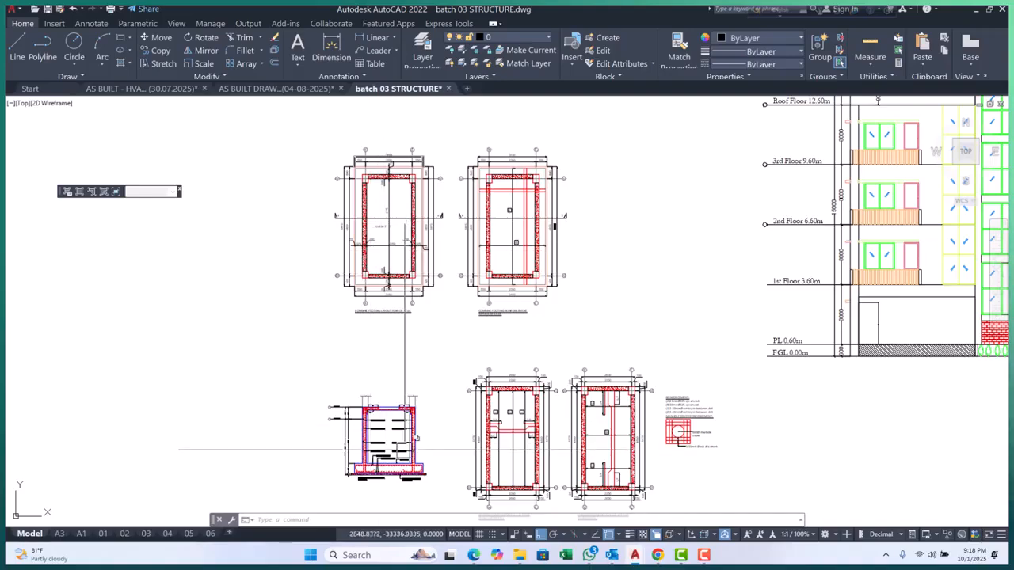
pyautogui.scroll(8, 405, 444)
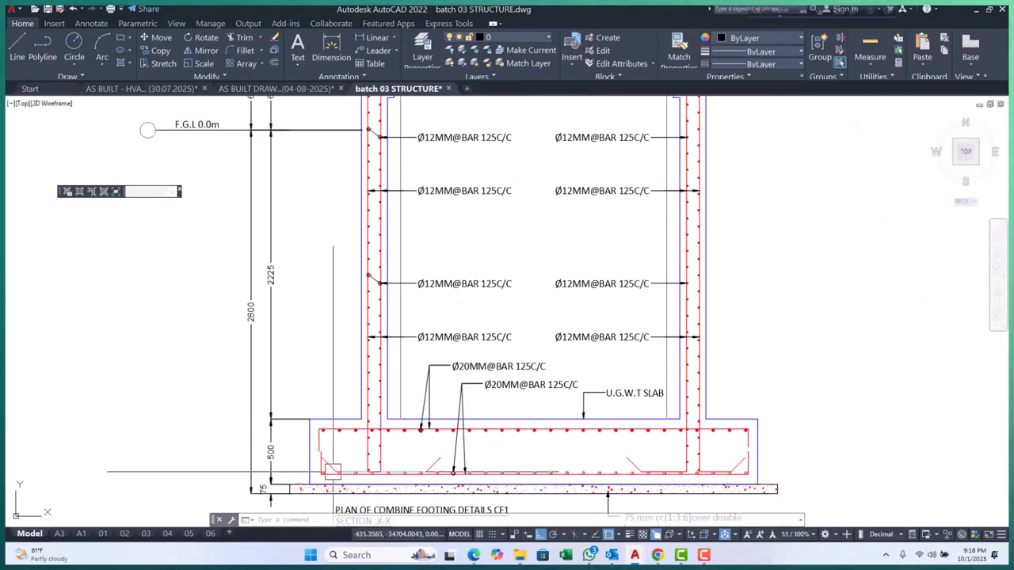
pyautogui.scroll(2, 385, 399)
pyautogui.moveTo(395, 286); pyautogui.dragTo(373, 498, button='middle')
# Stretch the upper origin of the C-03 column's right vertical dimension to grid line 03
pyautogui.scroll(-2, 372, 498)
pyautogui.scroll(-12, 477, 358)
pyautogui.moveTo(632, 175); pyautogui.dragTo(536, 380, button='middle')
pyautogui.scroll(18, 577, 309)
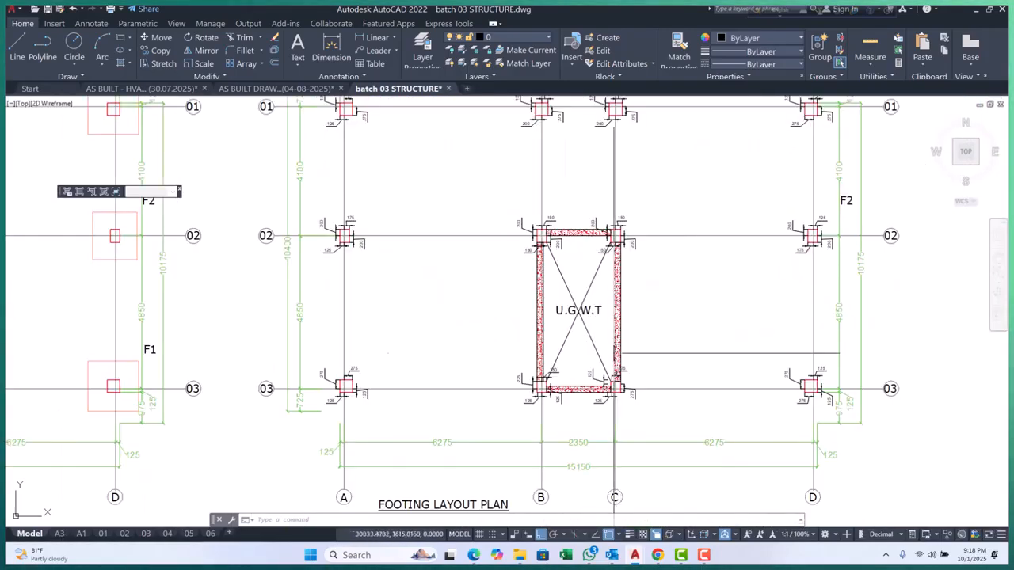
pyautogui.click(598, 341)
pyautogui.click(556, 321)
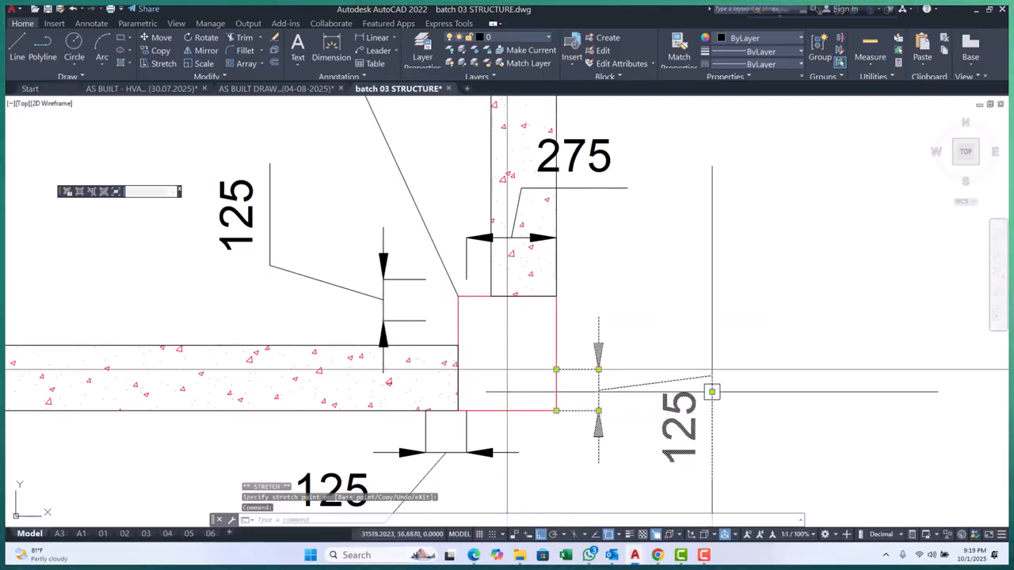
pyautogui.press('Escape')
pyautogui.scroll(-3, 584, 340)
pyautogui.scroll(2, 546, 364)
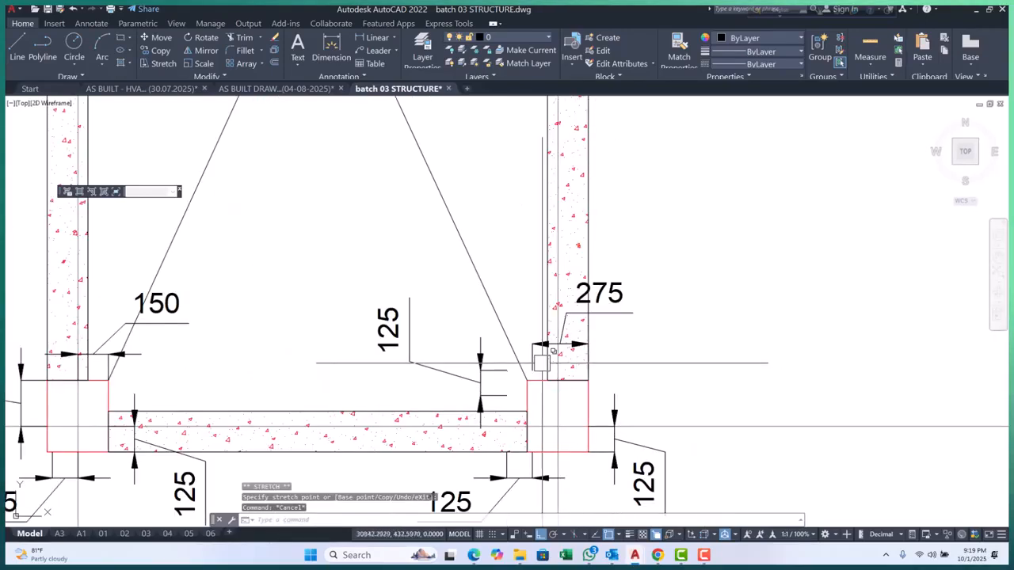
# Place the C-03 column's upper horizontal dimension on the column's top edge and stretch its left origin to grid line C
pyautogui.scroll(2, 546, 363)
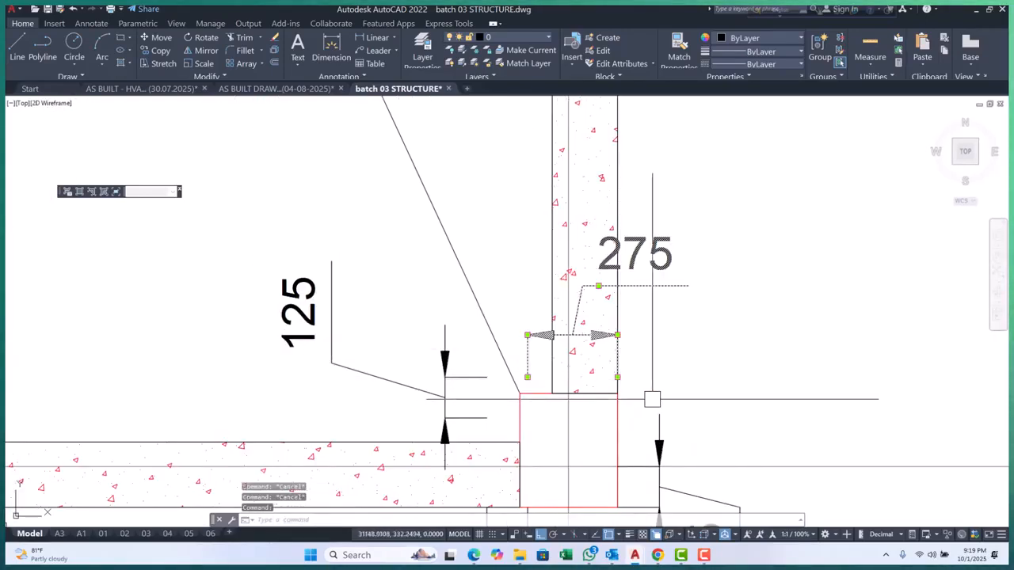
pyautogui.click(618, 392)
pyautogui.scroll(2, 518, 380)
pyautogui.click(533, 367)
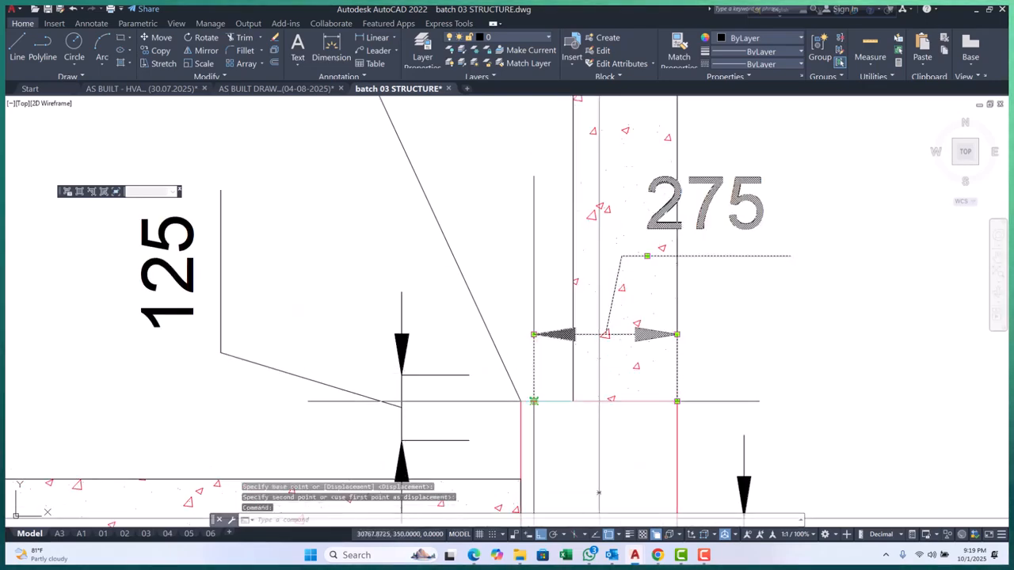
pyautogui.click(533, 402)
pyautogui.scroll(-4, 584, 328)
pyautogui.scroll(2, 571, 323)
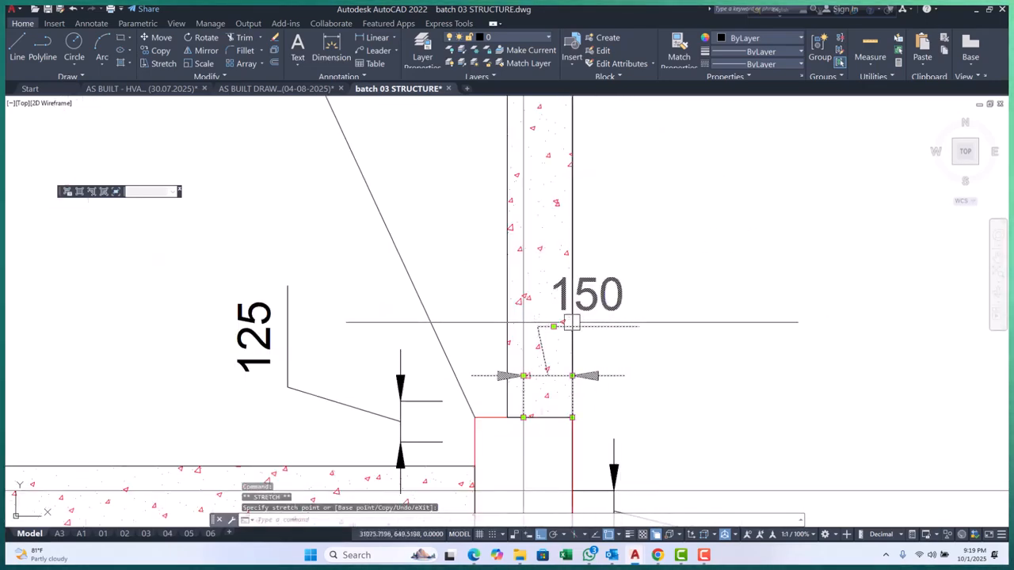
pyautogui.click(553, 326)
pyautogui.press('Escape')
pyautogui.press('Escape')
pyautogui.press('Escape')
pyautogui.scroll(-4, 553, 326)
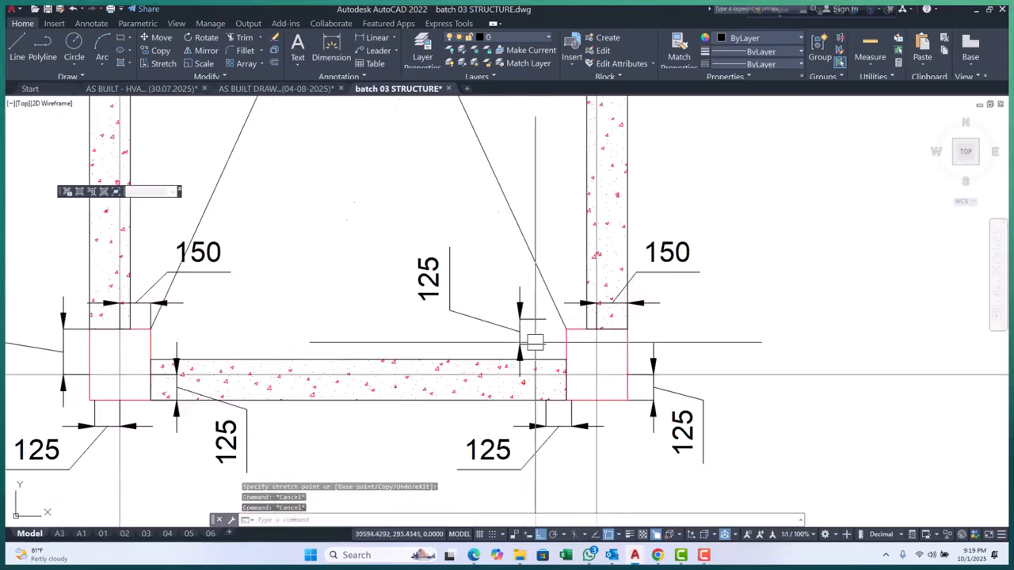
# Move the C-03 column's left vertical dimension so its lower origin lies on grid line 03, and stretch its upper origin to the column's top corner
pyautogui.scroll(4, 534, 341)
pyautogui.press('Return')
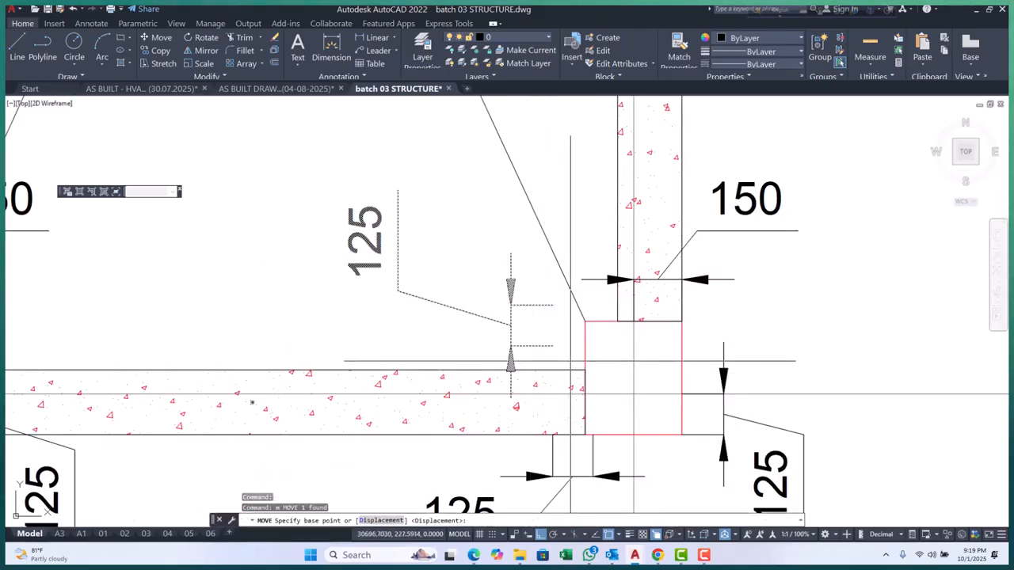
pyautogui.click(552, 346)
pyautogui.click(584, 394)
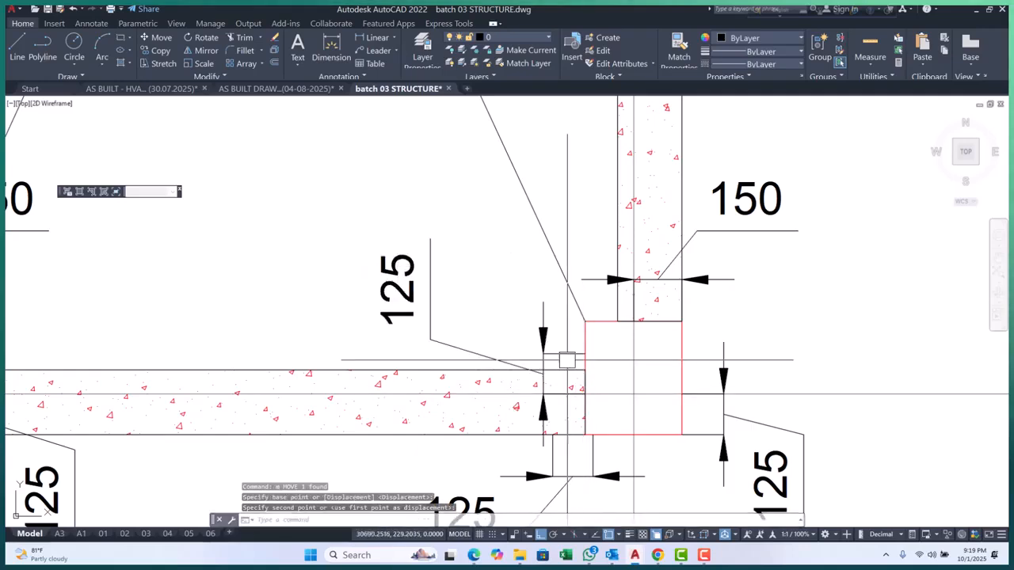
pyautogui.click(584, 353)
pyautogui.click(585, 353)
pyautogui.press('Escape')
pyautogui.scroll(-2, 584, 353)
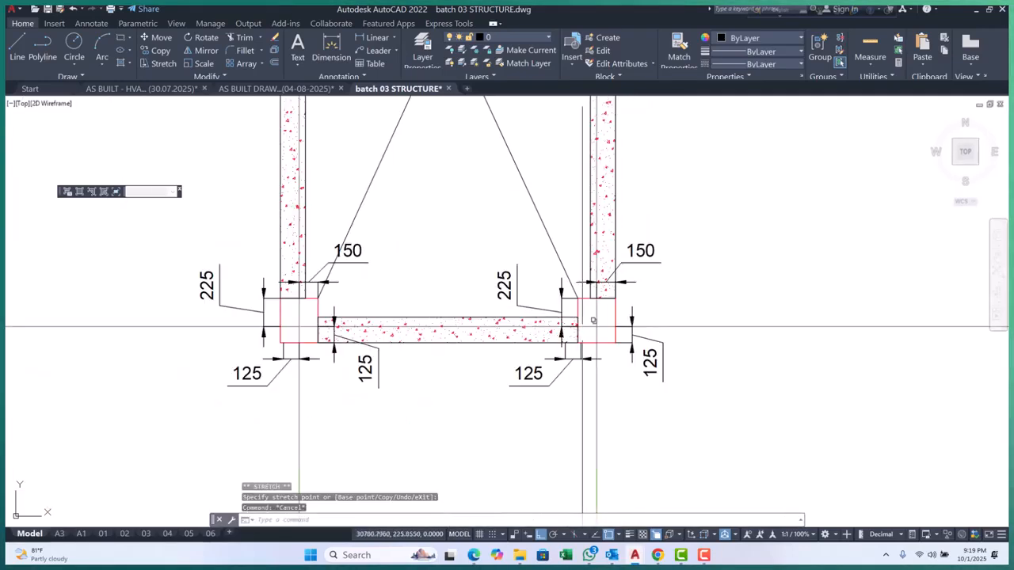
# Move the C-03 column's lower horizontal dimension so its right origin lies on grid line C, and stretch its left origin to the column edge
pyautogui.scroll(4, 582, 349)
pyautogui.write('m')
pyautogui.press('Return')
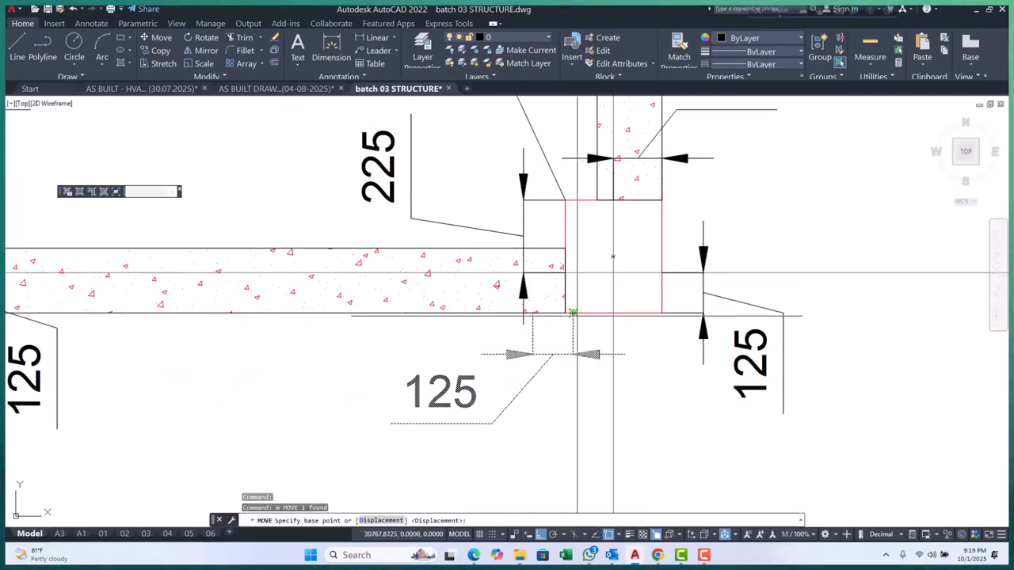
pyautogui.click(584, 296)
pyautogui.click(611, 314)
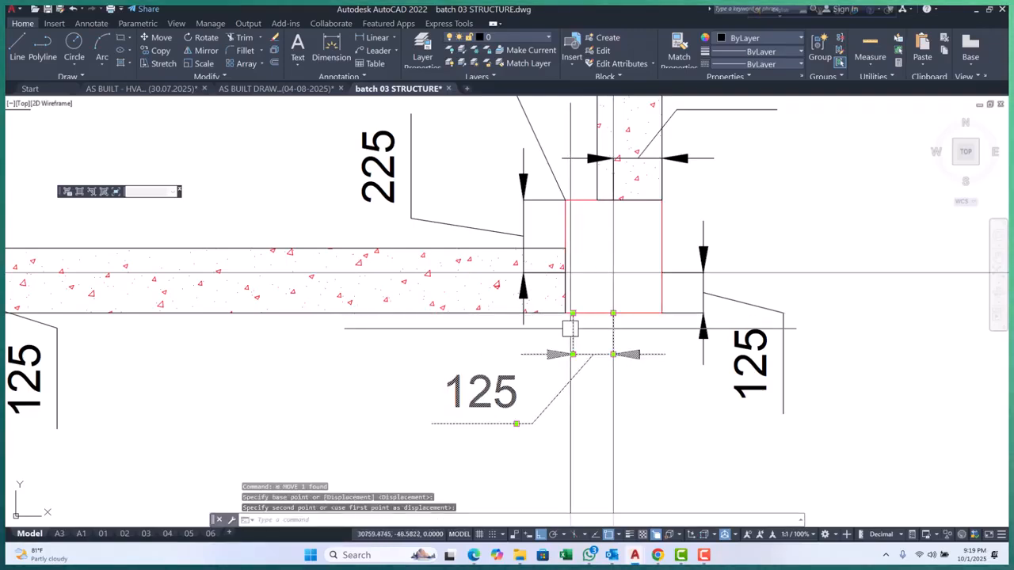
pyautogui.scroll(4, 578, 316)
pyautogui.press('Escape')
pyautogui.press('Escape')
pyautogui.press('Escape')
pyautogui.scroll(-5, 664, 358)
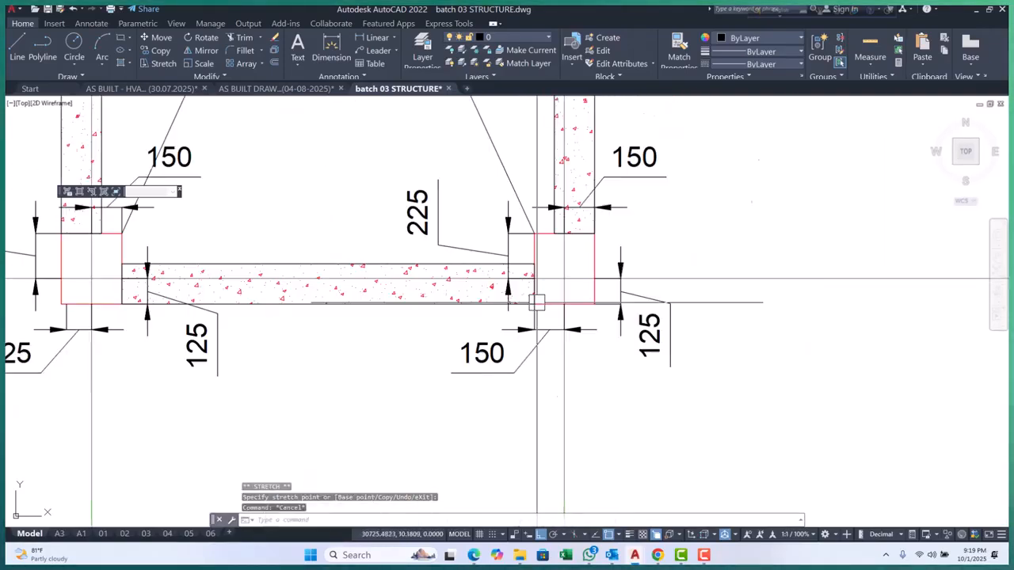
# Examine the dimensions around the B-03 column and the overall column layout for offsets that still need adjusting
pyautogui.scroll(-5, 664, 359)
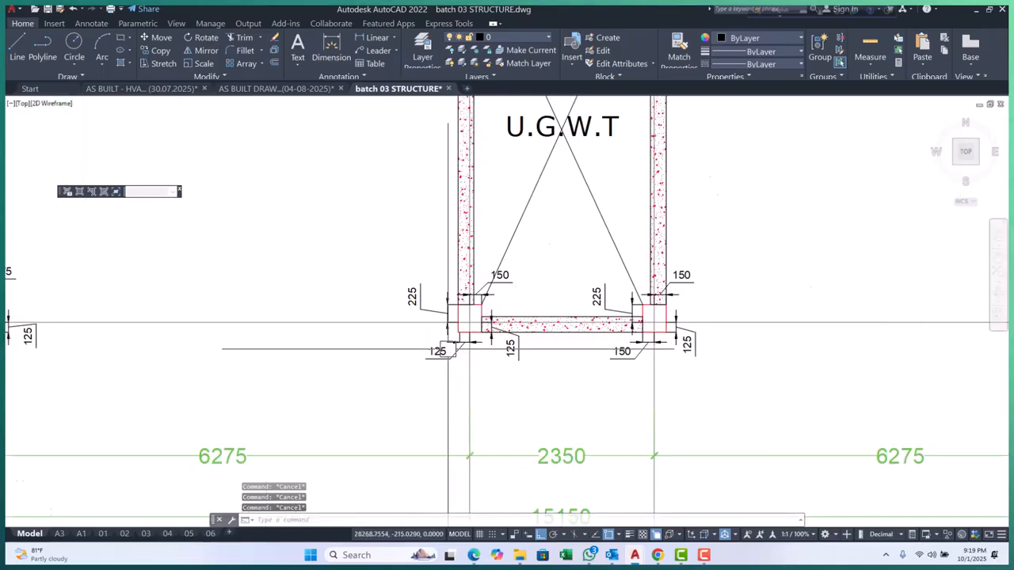
pyautogui.scroll(7, 491, 333)
pyautogui.moveTo(509, 308); pyautogui.dragTo(488, 382, button='middle')
pyautogui.click(543, 378)
pyautogui.moveTo(523, 313); pyautogui.dragTo(520, 380, button='middle')
pyautogui.press('Escape')
pyautogui.press('Escape')
pyautogui.click(508, 271)
pyautogui.press('Escape')
pyautogui.press('Escape')
pyautogui.scroll(-10, 361, 331)
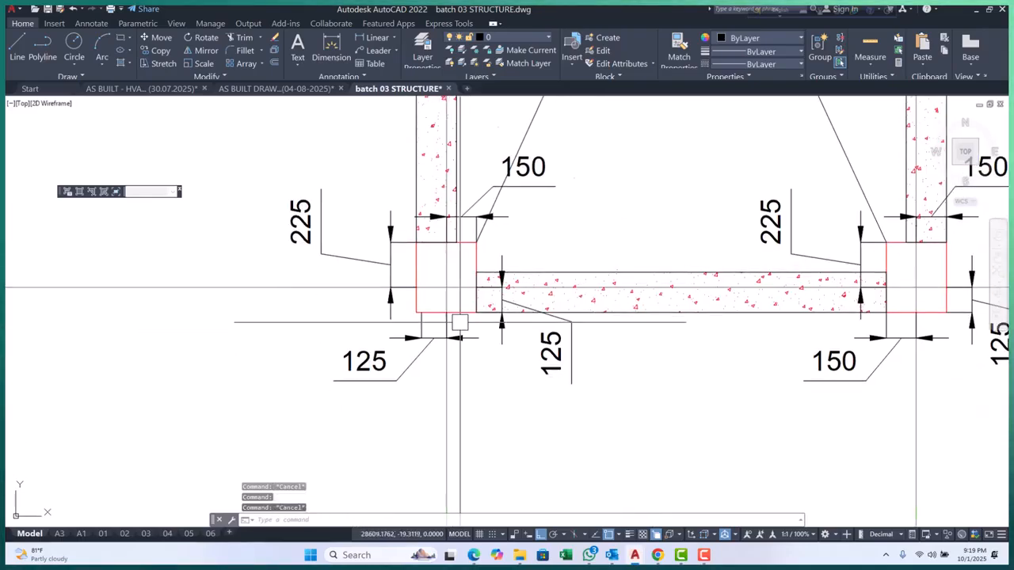
pyautogui.scroll(3, 504, 347)
pyautogui.scroll(-6, 271, 445)
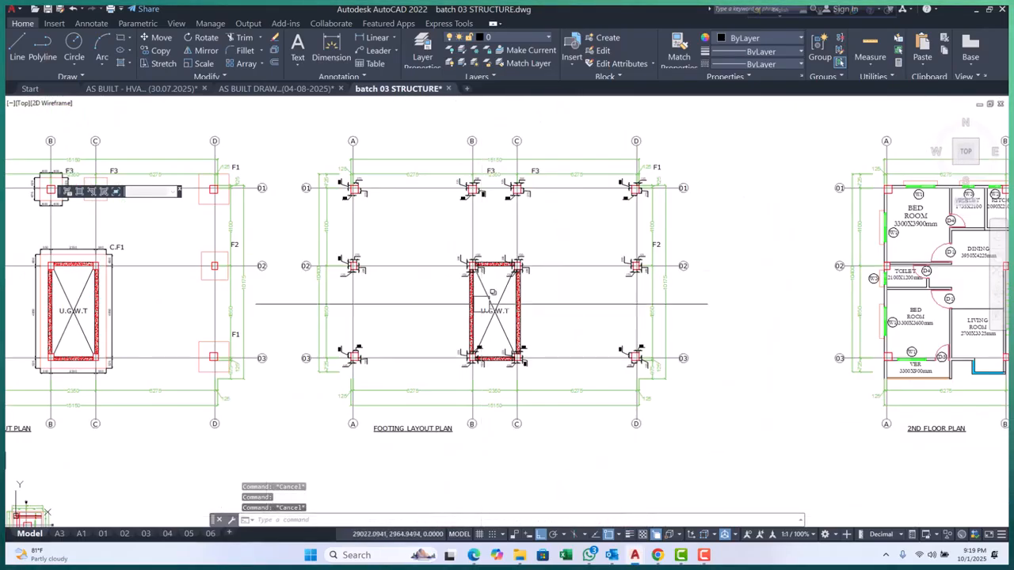
# Create a copy of sheet layout 06 at the end of the layouts
pyautogui.click(211, 533)
pyautogui.rightClick(214, 532)
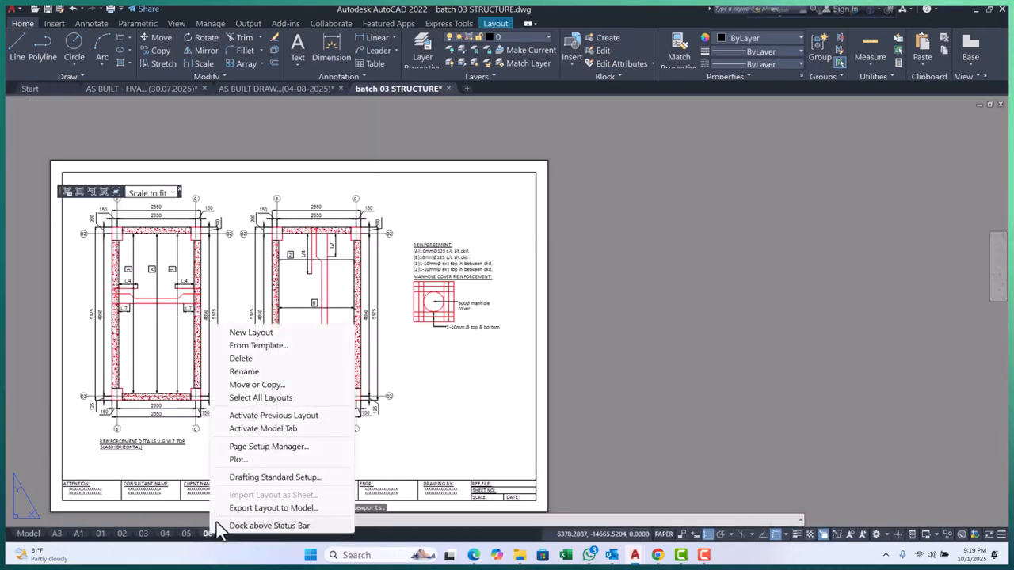
pyautogui.click(266, 385)
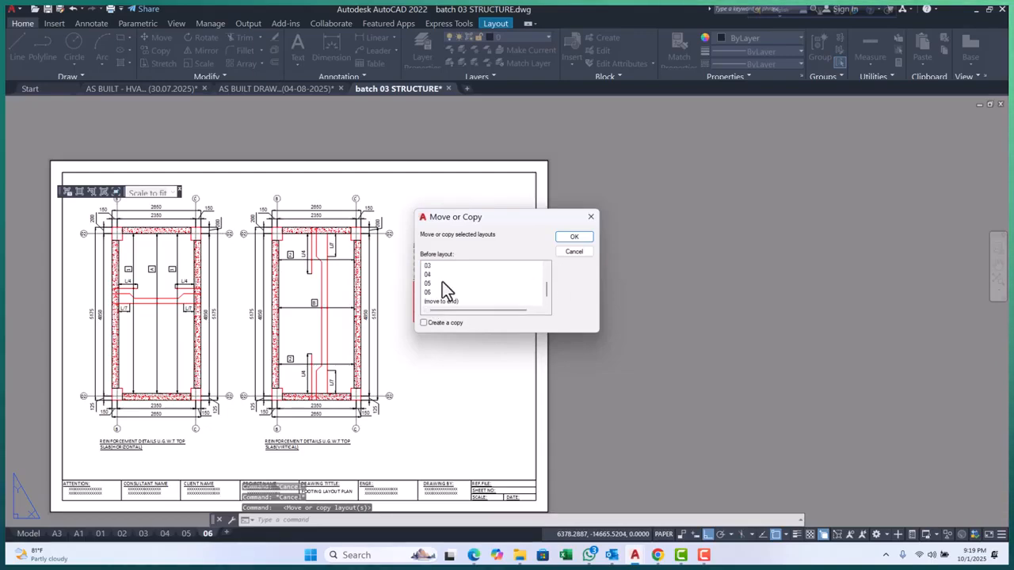
pyautogui.click(423, 323)
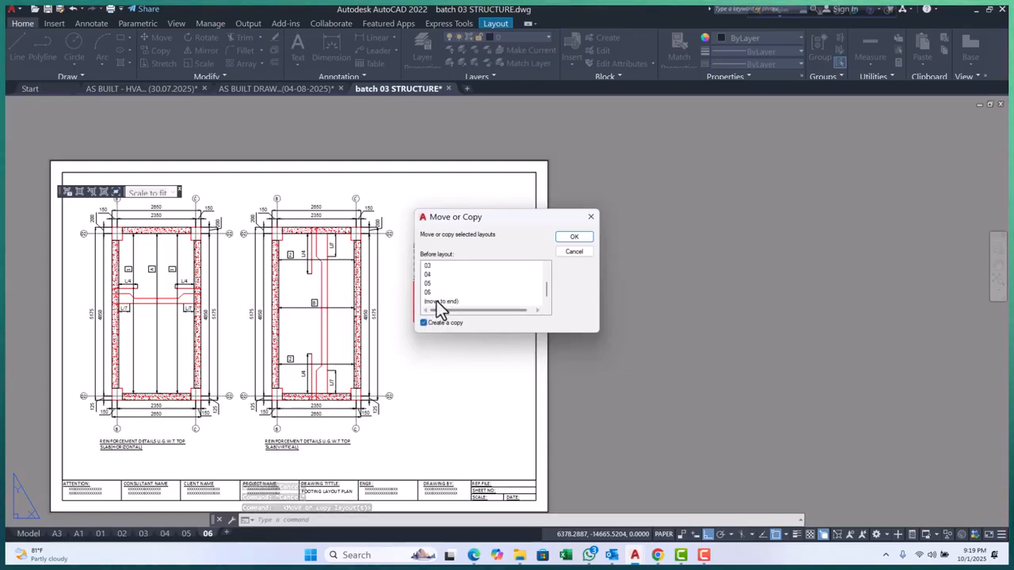
pyautogui.click(566, 241)
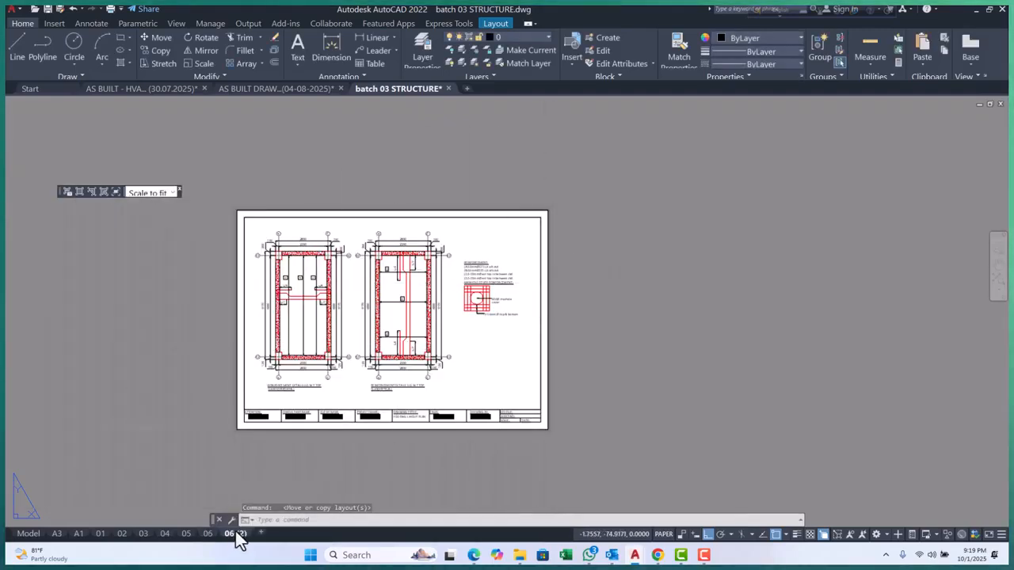
# Rename the copied sheet layout as 07
pyautogui.click(238, 533)
pyautogui.rightClick(238, 533)
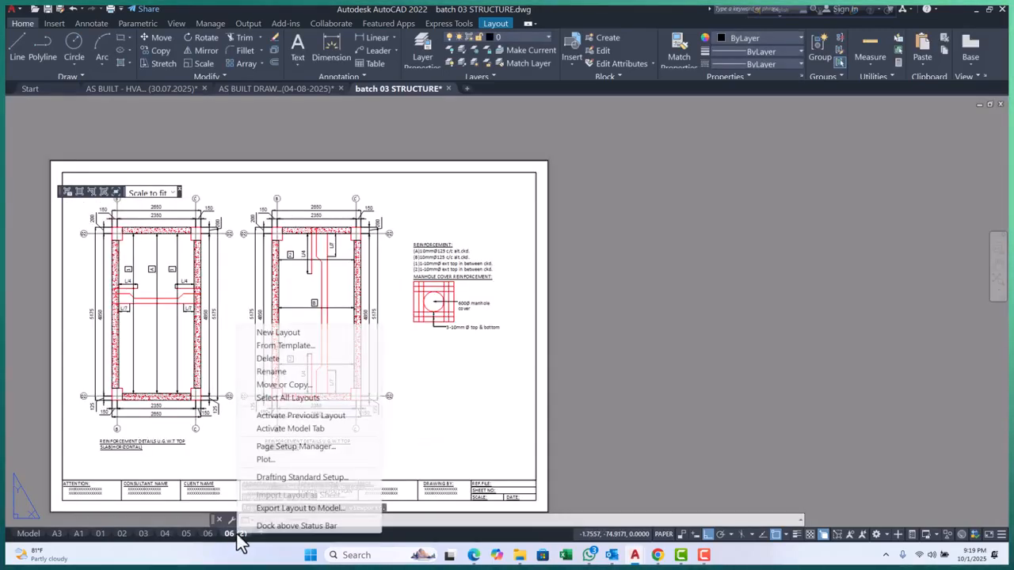
pyautogui.click(293, 373)
pyautogui.write('07')
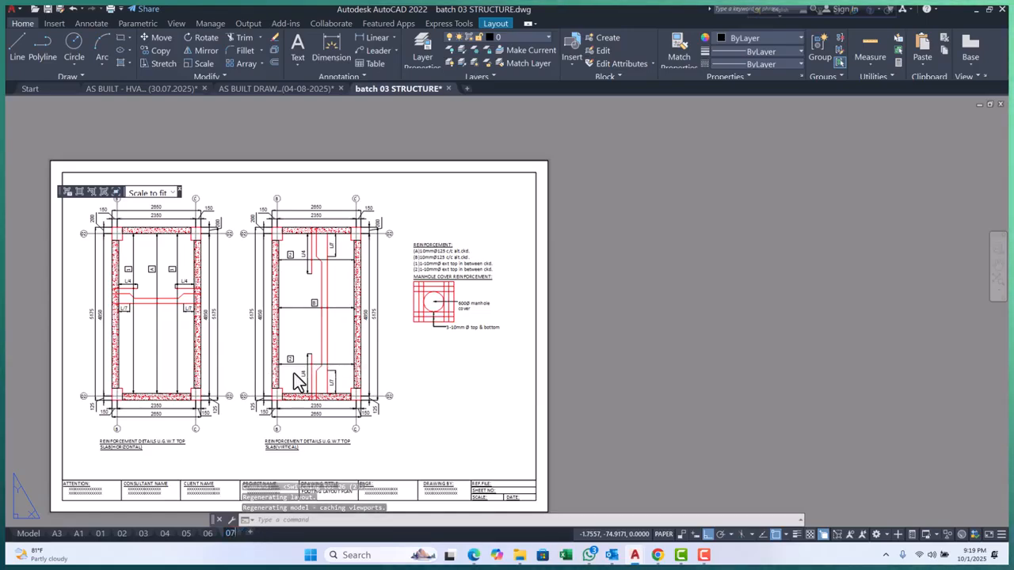
pyautogui.click(680, 325)
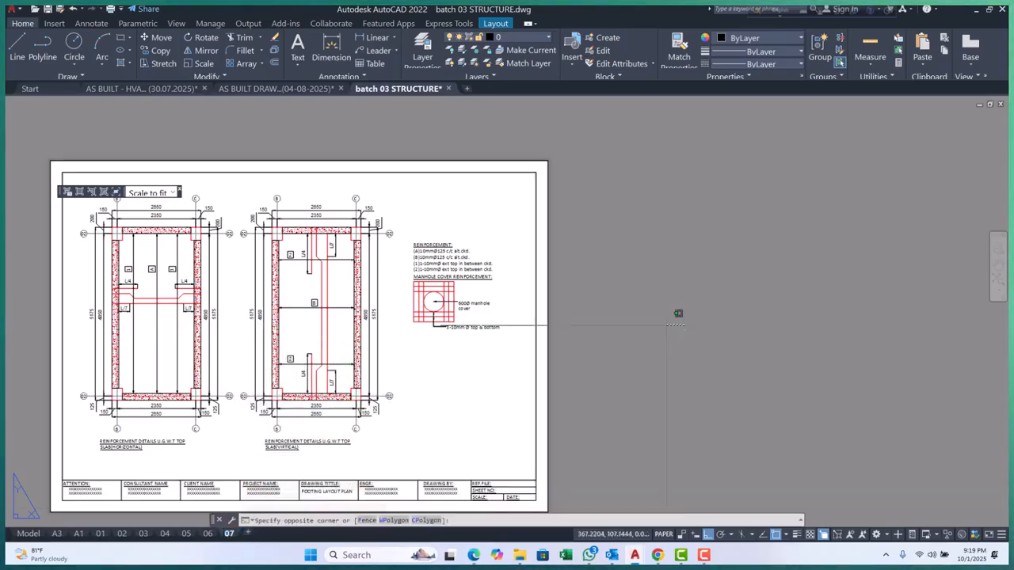
pyautogui.press('Escape')
# Activate the viewport on sheet 07 and zoom it with a window around the dimensioned column layout plan
pyautogui.scroll(-4, 654, 301)
pyautogui.press('Escape')
pyautogui.press('Escape')
pyautogui.scroll(4, 518, 338)
pyautogui.press('Escape')
pyautogui.click(616, 323)
pyautogui.doubleClick(616, 323)
pyautogui.scroll(-10, 416, 293)
pyautogui.moveTo(488, 299); pyautogui.dragTo(452, 323, button='middle')
pyautogui.scroll(4, 433, 147)
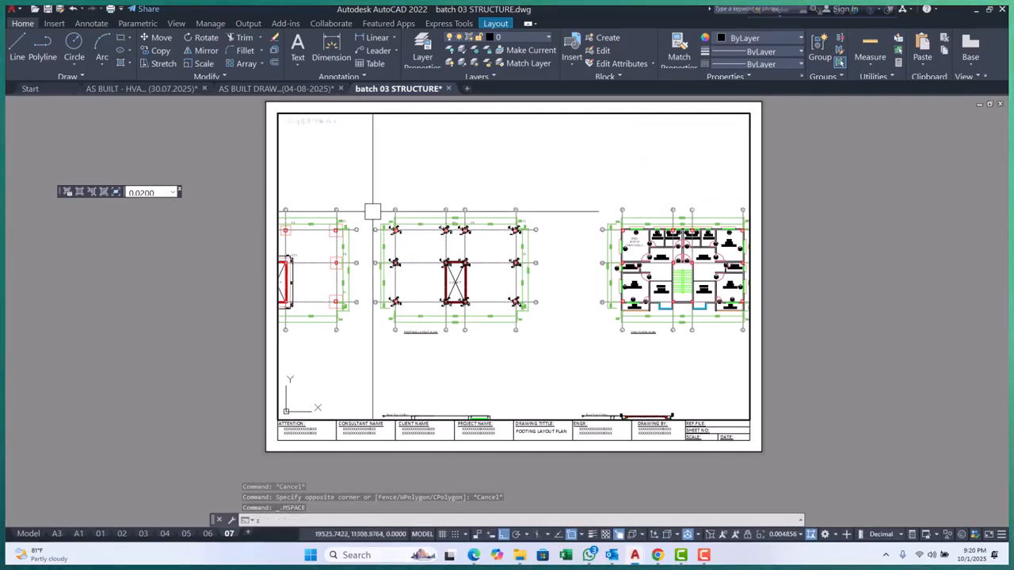
pyautogui.write('z')
pyautogui.press('Return')
pyautogui.click(363, 203)
pyautogui.click(545, 338)
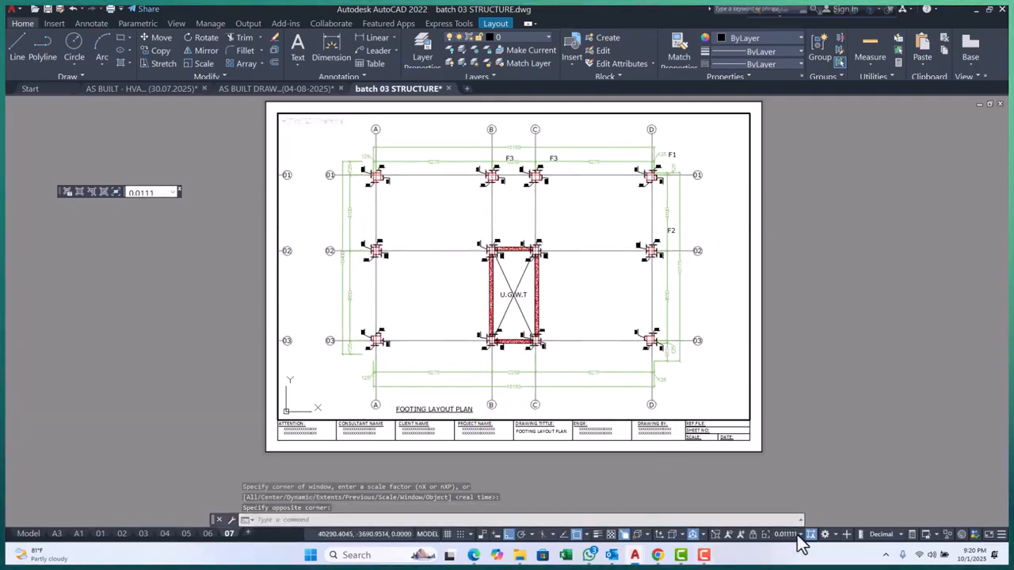
# Set the viewport scale to 1:100, position the column plan inside the sheet frame, and return to paper space
pyautogui.click(799, 534)
pyautogui.scroll(1, 797, 265)
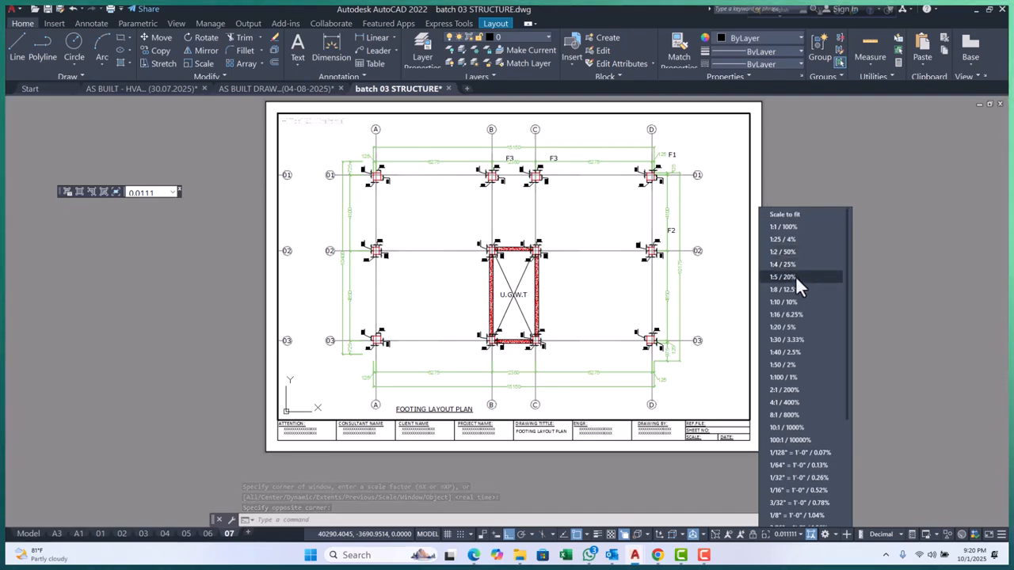
pyautogui.click(790, 380)
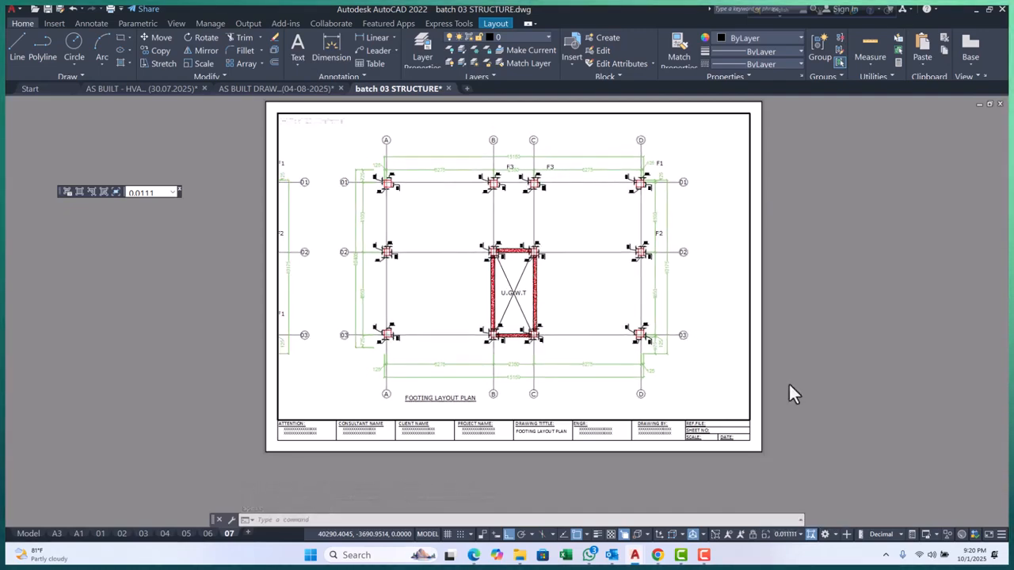
pyautogui.moveTo(602, 288); pyautogui.dragTo(555, 281, button='middle')
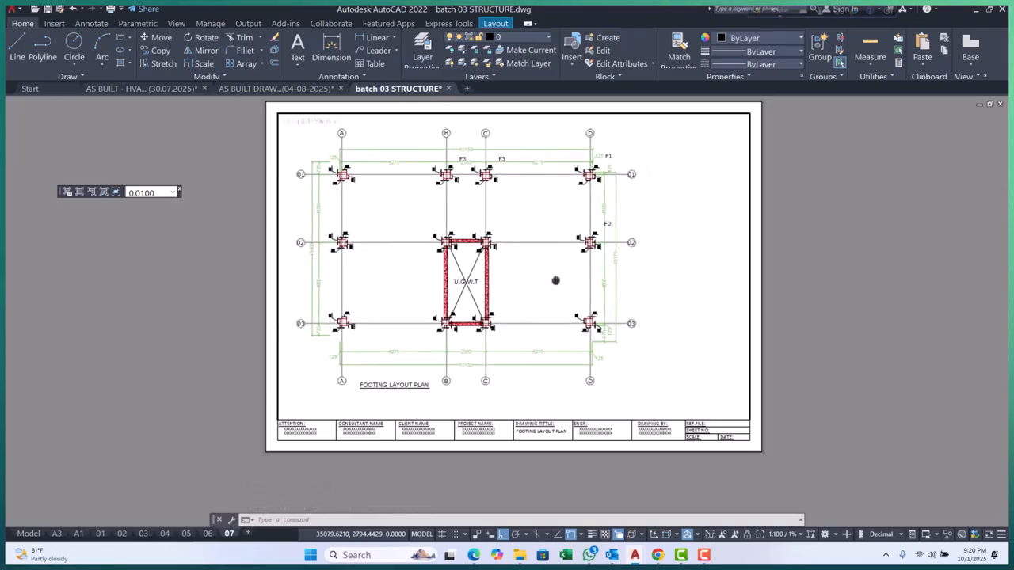
pyautogui.doubleClick(929, 374)
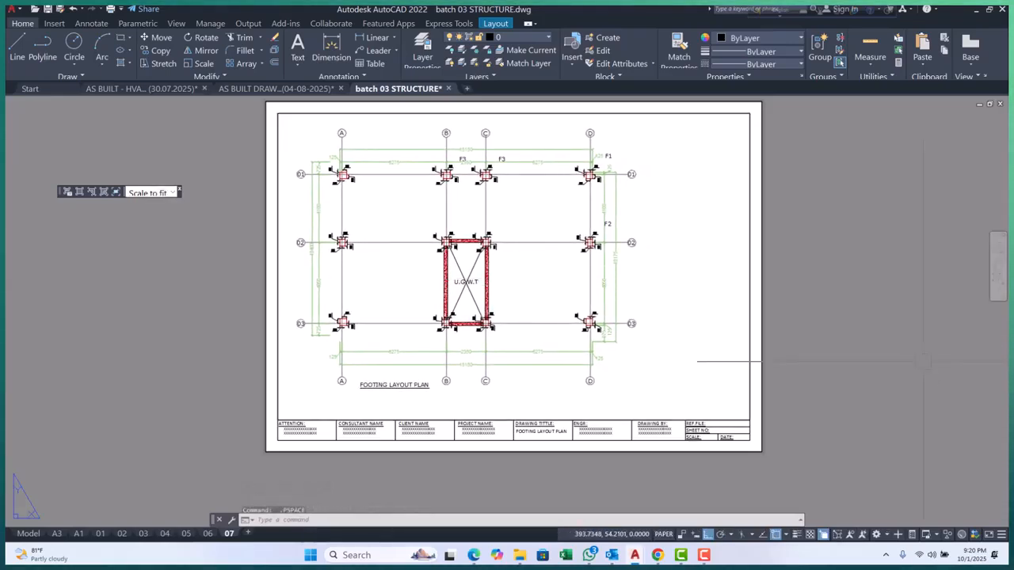
pyautogui.click(751, 242)
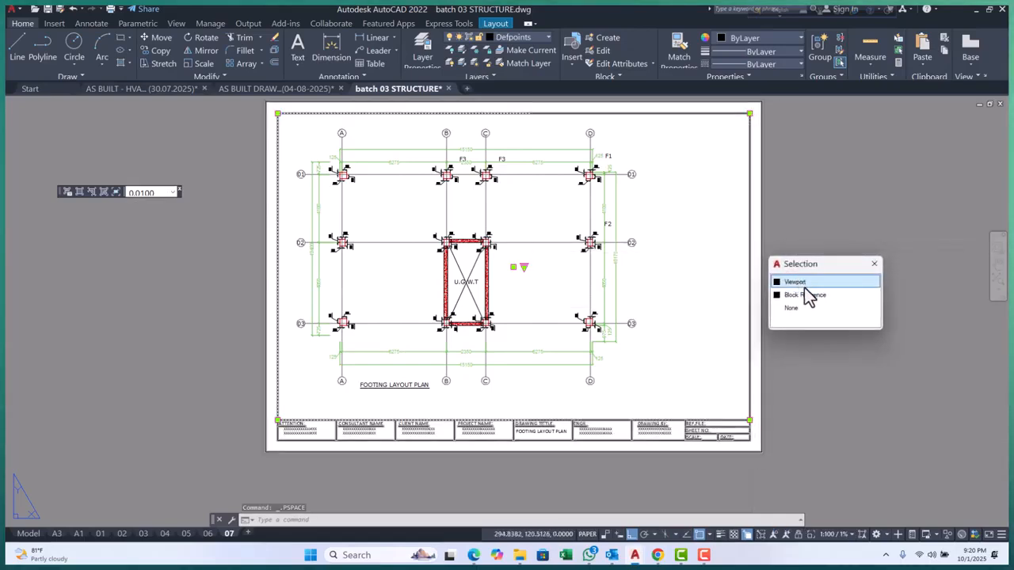
pyautogui.click(804, 283)
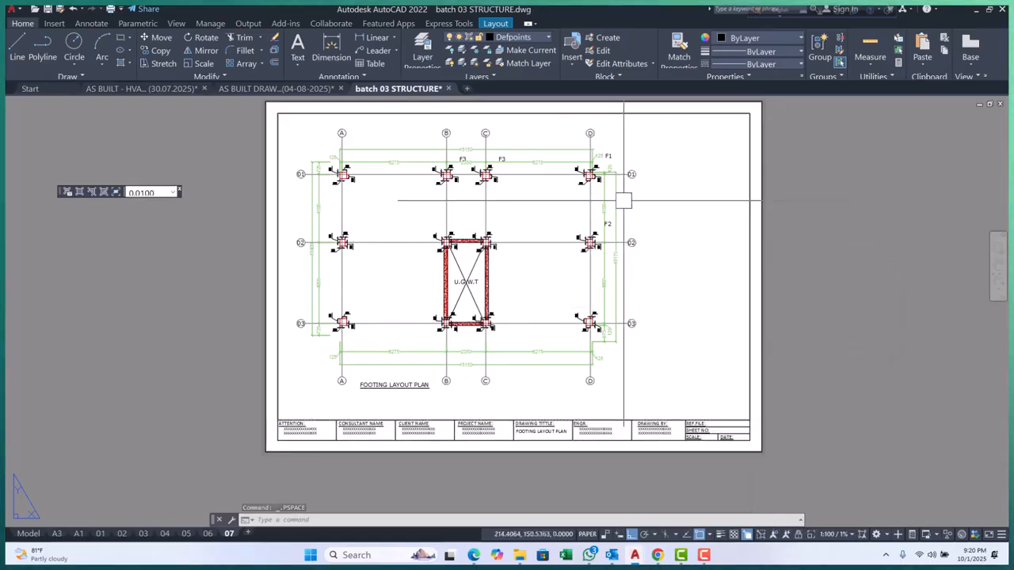
pyautogui.press('Escape')
pyautogui.press('Escape')
pyautogui.press('Escape')
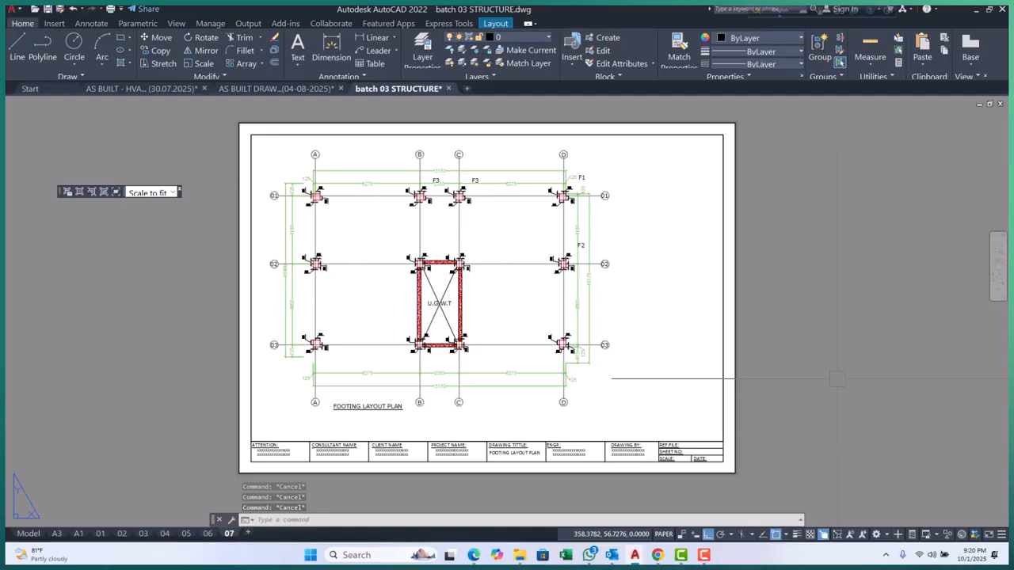
# Define the plot window from corner to corner of sheet 07 and open the plot preview
pyautogui.hotkey('ctrl', 'p')
pyautogui.click(419, 335)
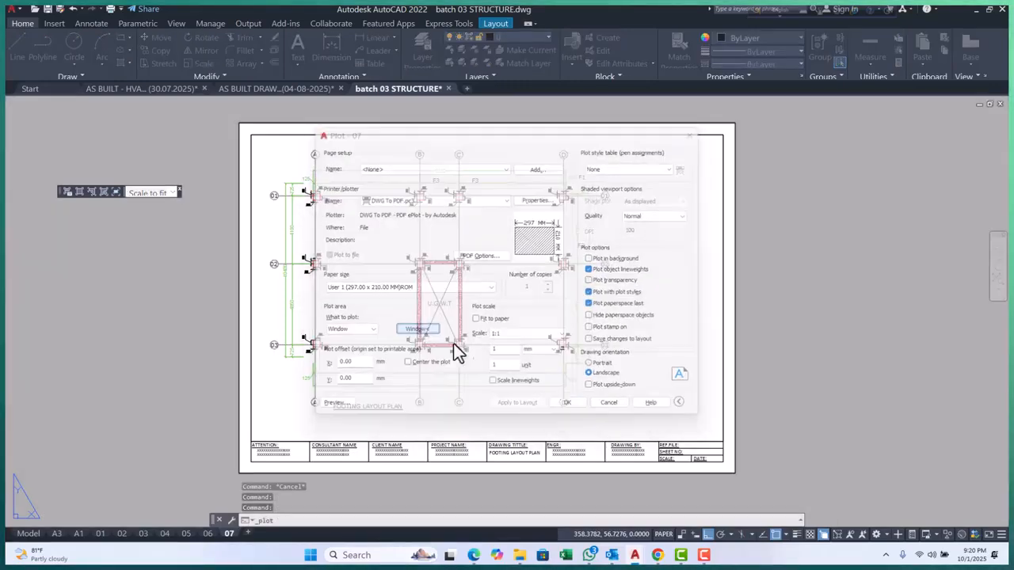
pyautogui.click(733, 473)
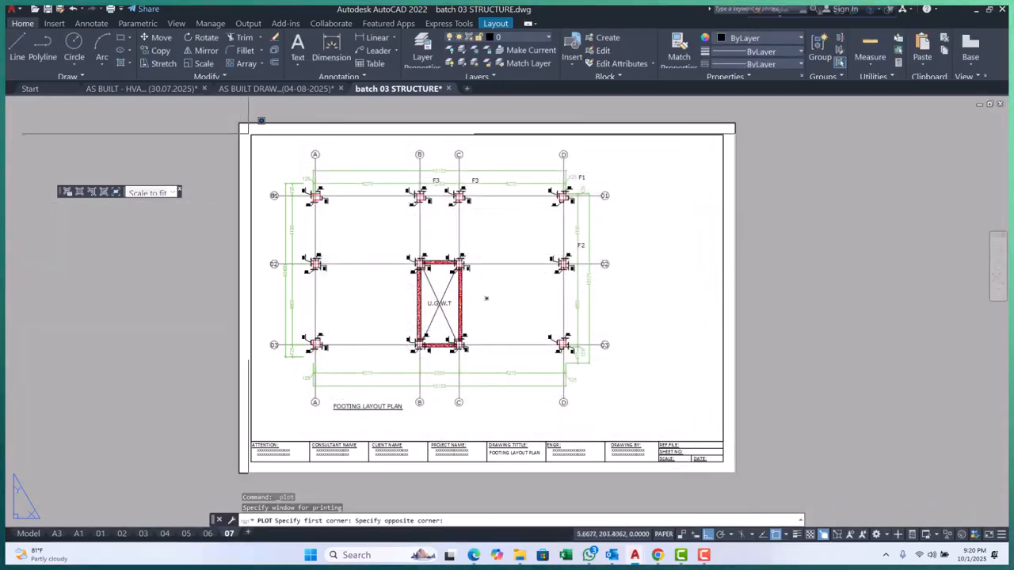
pyautogui.click(238, 123)
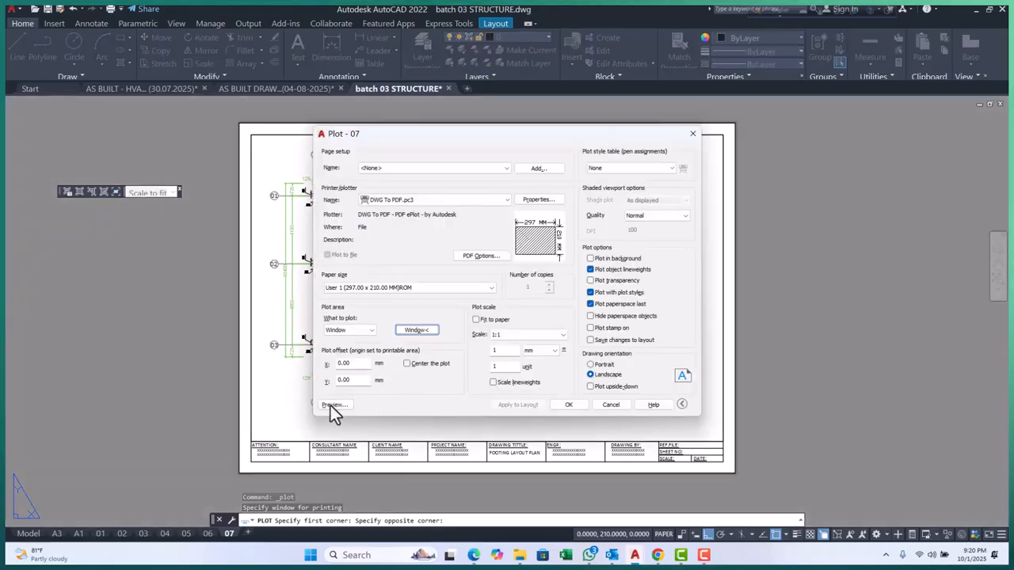
pyautogui.click(334, 405)
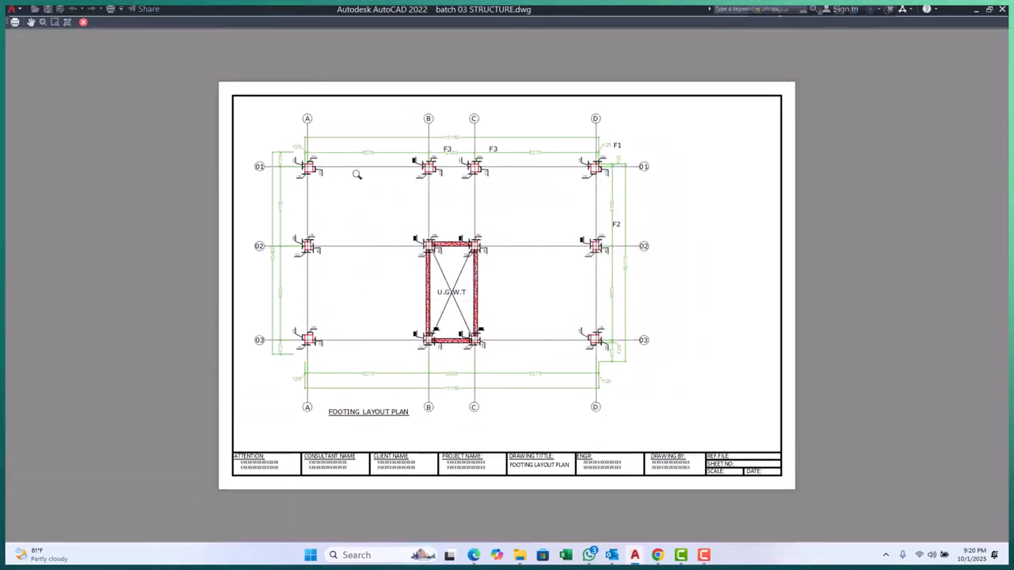
# Examine the plot preview of sheet 07, checking the column dimensions, their lineweights and the plan labels
pyautogui.scroll(4, 271, 103)
pyautogui.scroll(2, 715, 330)
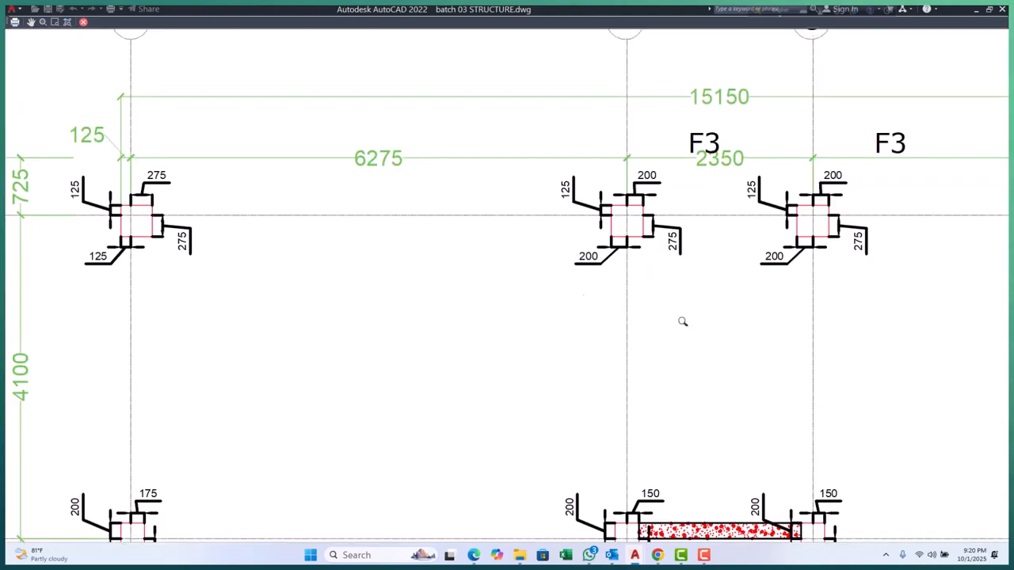
pyautogui.scroll(-4, 357, 200)
pyautogui.moveTo(691, 287); pyautogui.dragTo(652, 252, button='middle')
pyautogui.scroll(3, 651, 252)
pyautogui.scroll(-3, 636, 355)
pyautogui.scroll(3, 606, 351)
pyautogui.scroll(1, 658, 311)
pyautogui.scroll(-2, 679, 327)
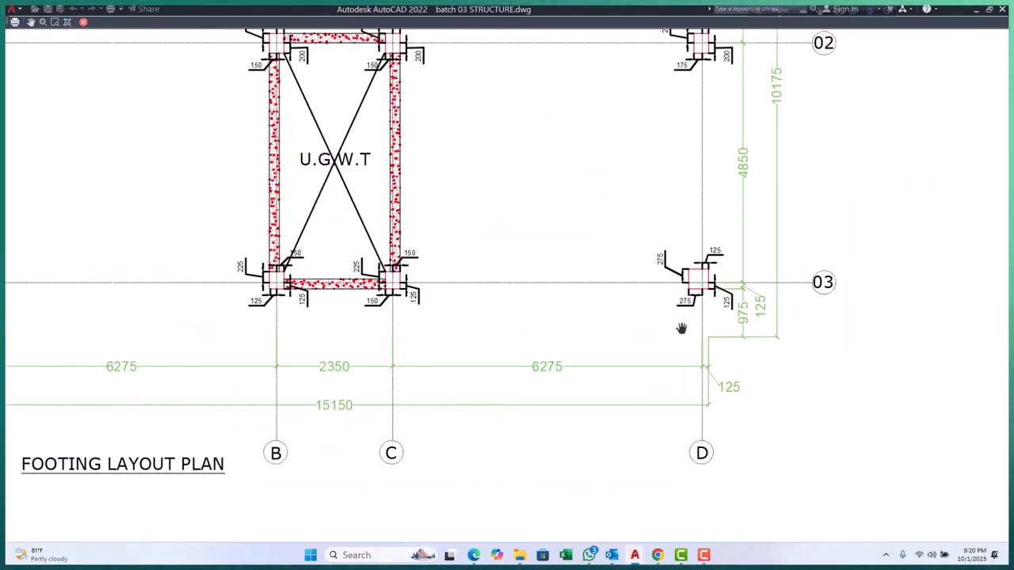
# Examine the rest of the plot preview of sheet 07, including the title block and the column grid, and leave the preview and plot command
pyautogui.scroll(-2, 548, 333)
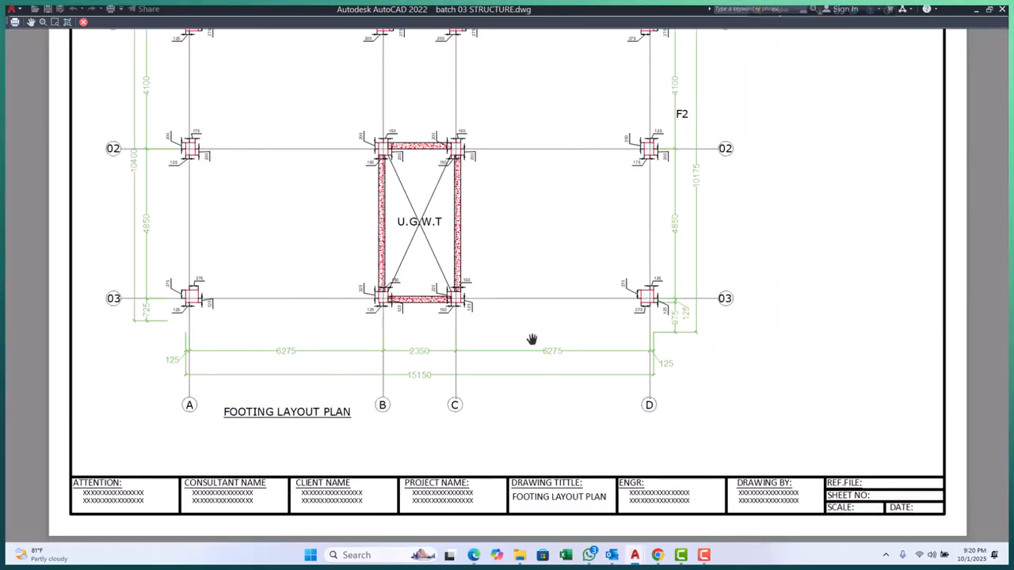
pyautogui.scroll(2, 143, 279)
pyautogui.scroll(-2, 249, 398)
pyautogui.moveTo(293, 279); pyautogui.dragTo(280, 383, button='middle')
pyautogui.moveTo(342, 301); pyautogui.dragTo(324, 360, button='middle')
pyautogui.moveTo(426, 300); pyautogui.dragTo(372, 346)
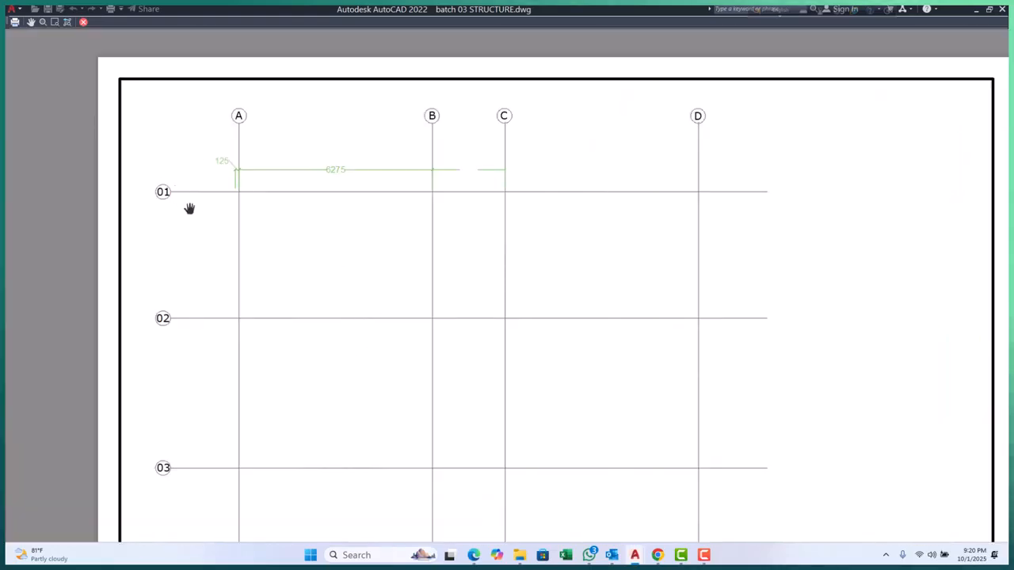
pyautogui.scroll(-2, 189, 208)
pyautogui.scroll(2, 185, 203)
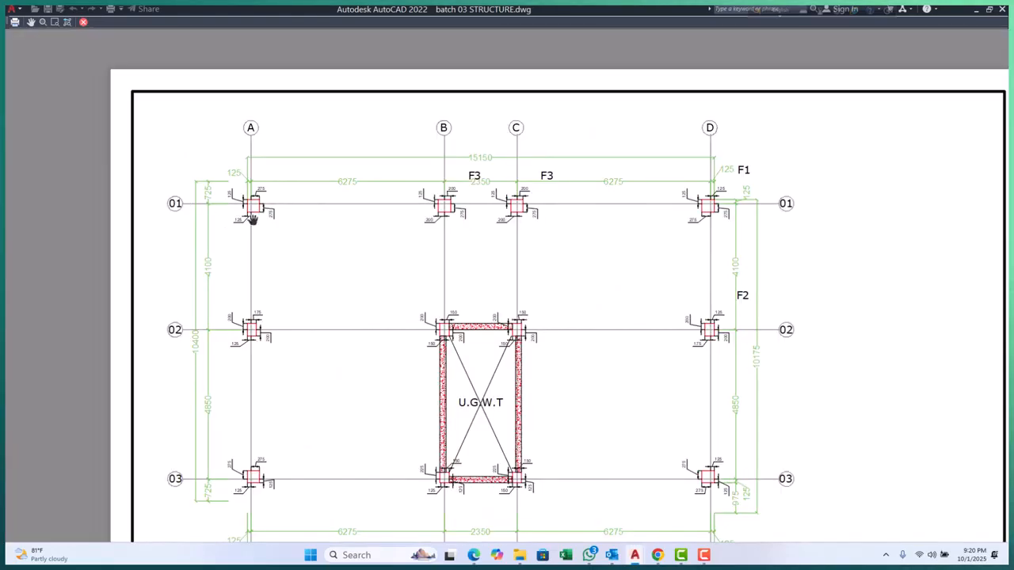
pyautogui.scroll(-4, 321, 229)
pyautogui.press('Escape')
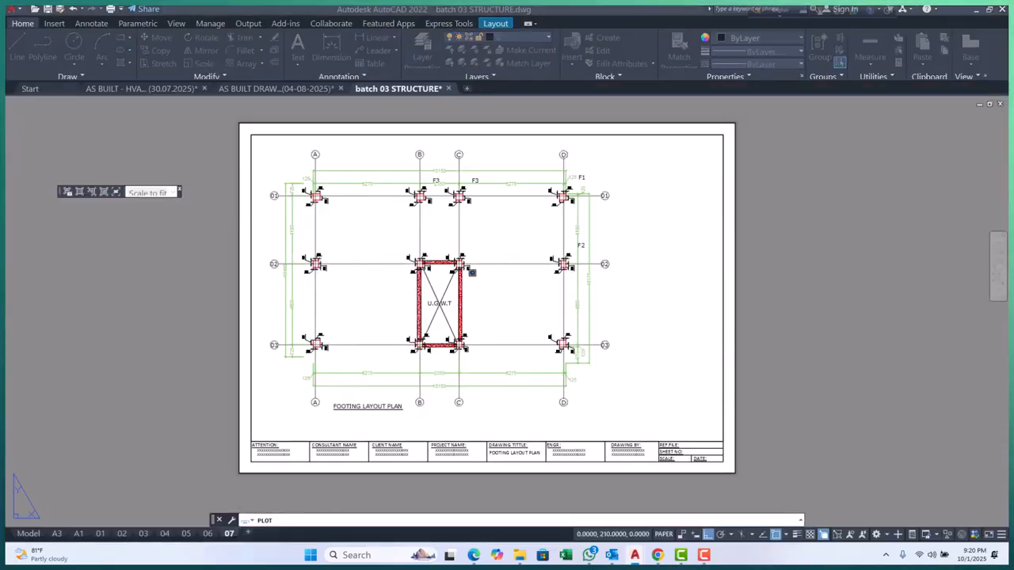
pyautogui.press('Escape')
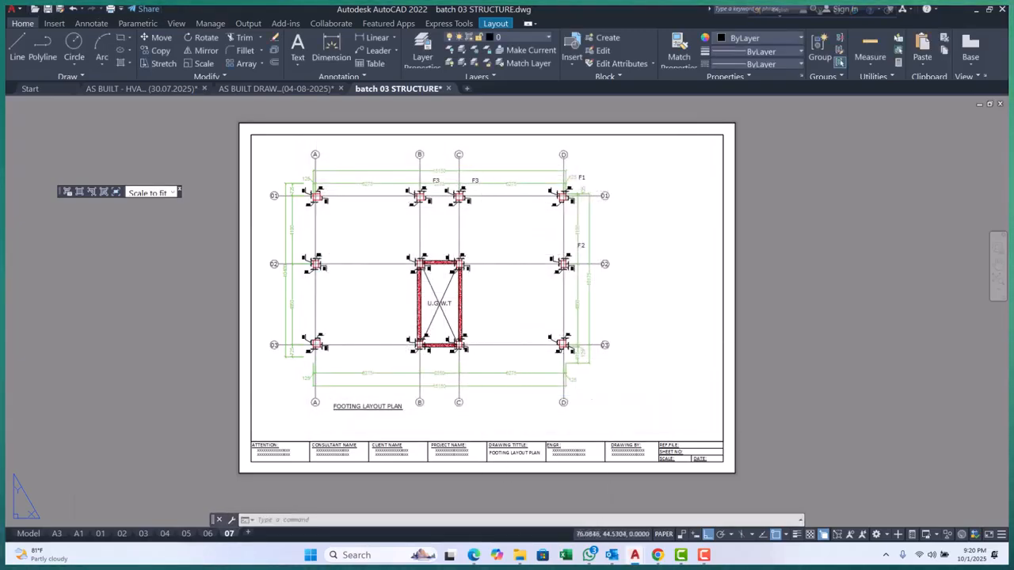
# Return to model space from sheet 07 and save the drawing
pyautogui.scroll(-2, 303, 333)
pyautogui.click(28, 533)
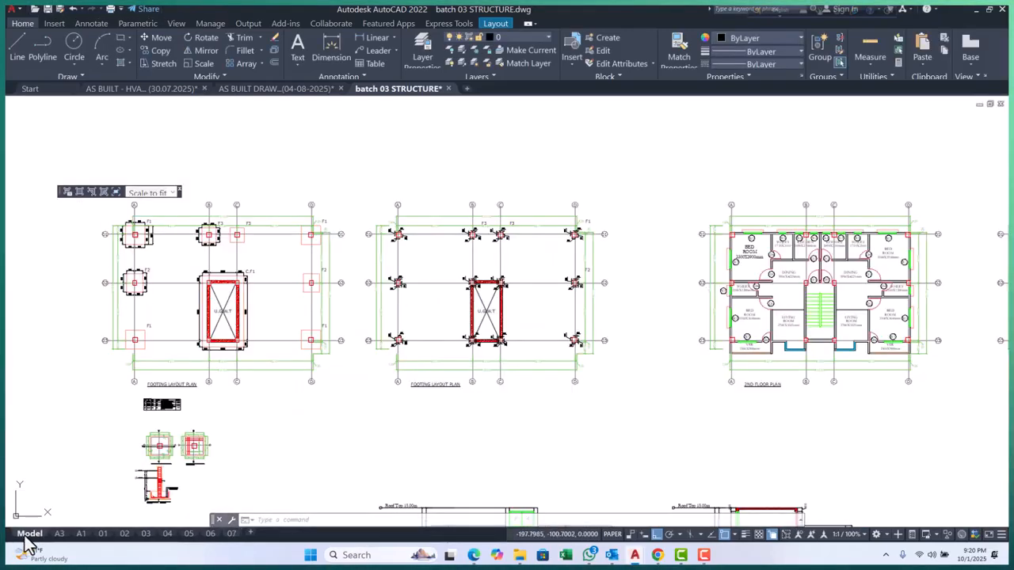
pyautogui.scroll(-3, 364, 339)
pyautogui.scroll(3, 364, 339)
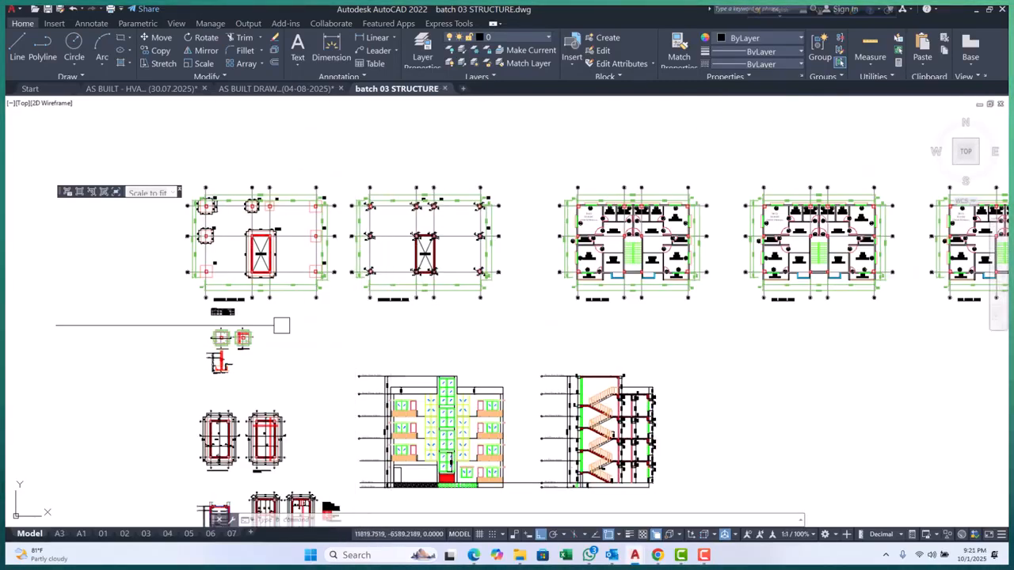
# Look over the water tank reinforcement details and the column layout plan in model space
pyautogui.click(342, 153)
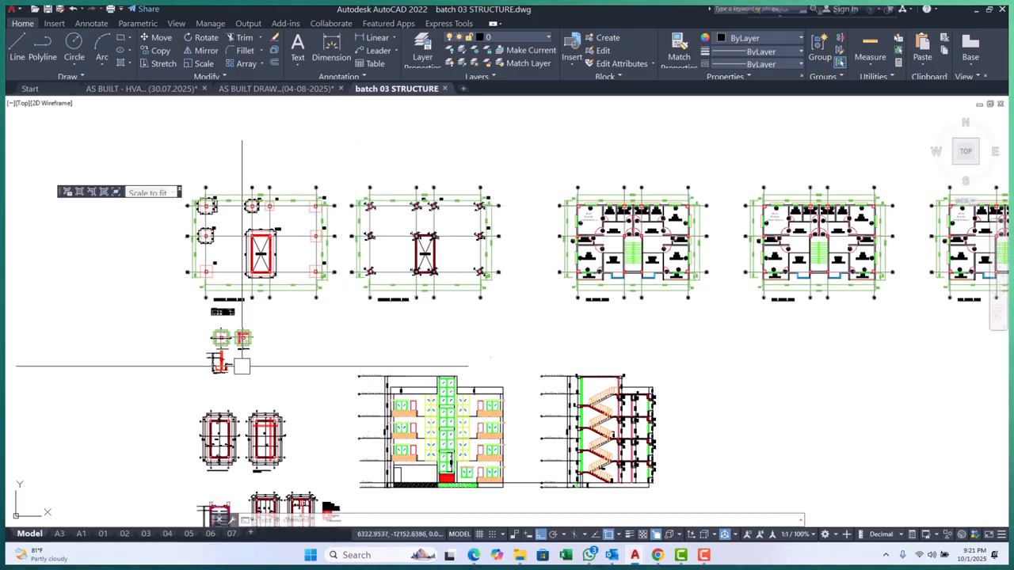
pyautogui.scroll(8, 264, 357)
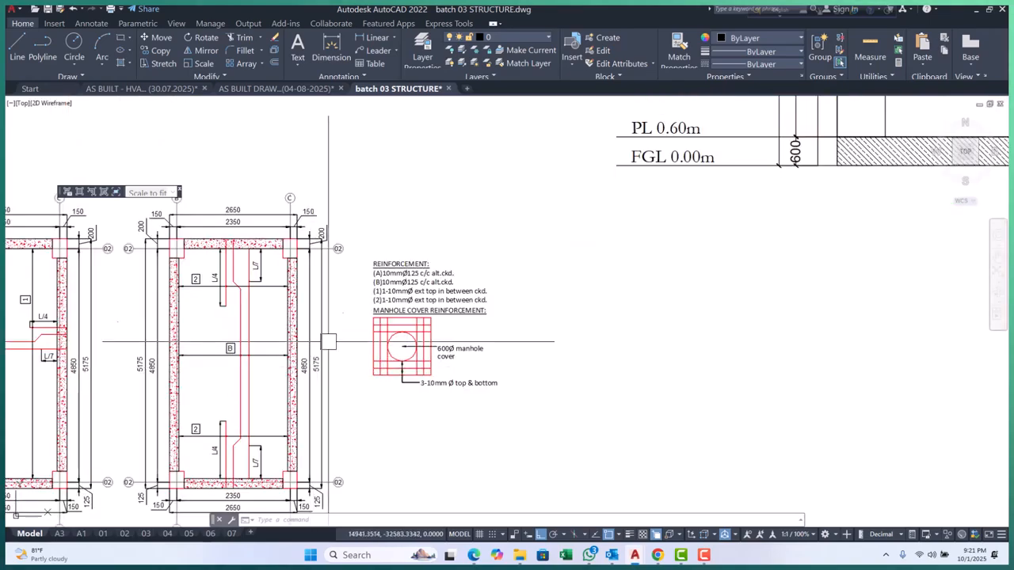
pyautogui.scroll(-4, 341, 435)
pyautogui.moveTo(398, 335); pyautogui.dragTo(369, 457, button='middle')
pyautogui.scroll(-4, 372, 451)
pyautogui.moveTo(436, 331); pyautogui.dragTo(417, 407, button='middle')
pyautogui.scroll(4, 381, 255)
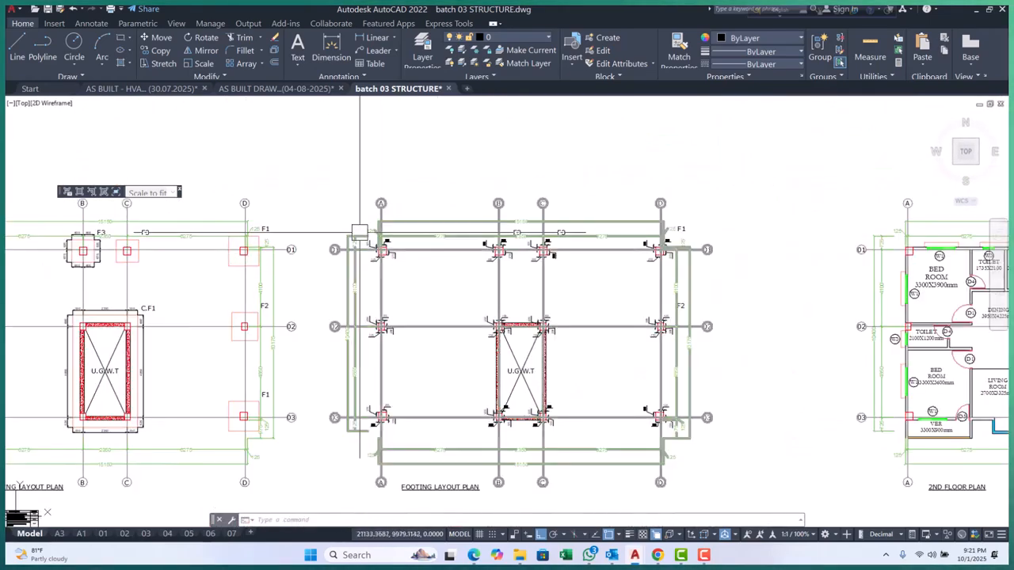
pyautogui.scroll(-2, 372, 190)
pyautogui.moveTo(470, 407); pyautogui.dragTo(448, 335, button='middle')
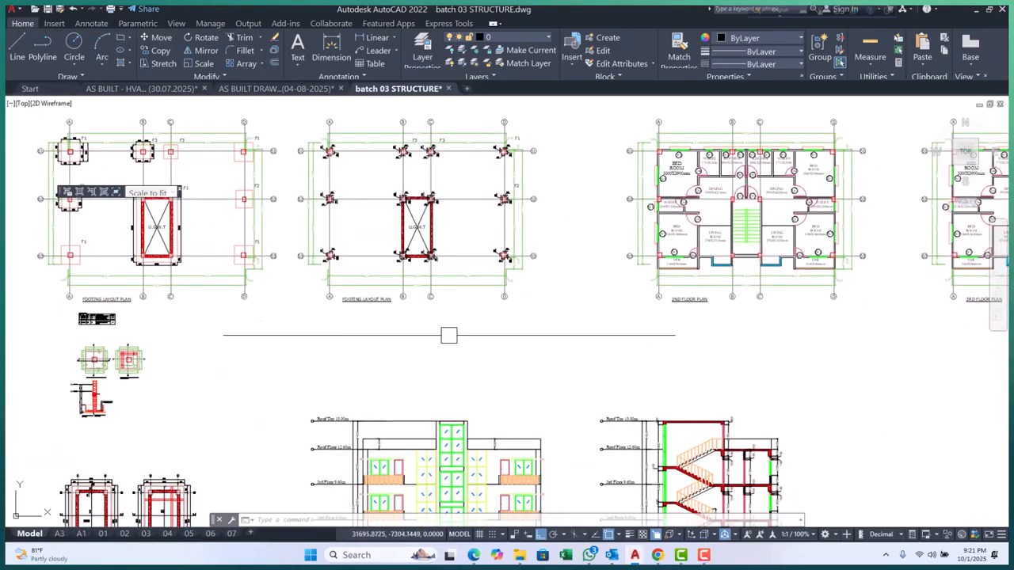
pyautogui.moveTo(555, 297); pyautogui.dragTo(432, 327, button='middle')
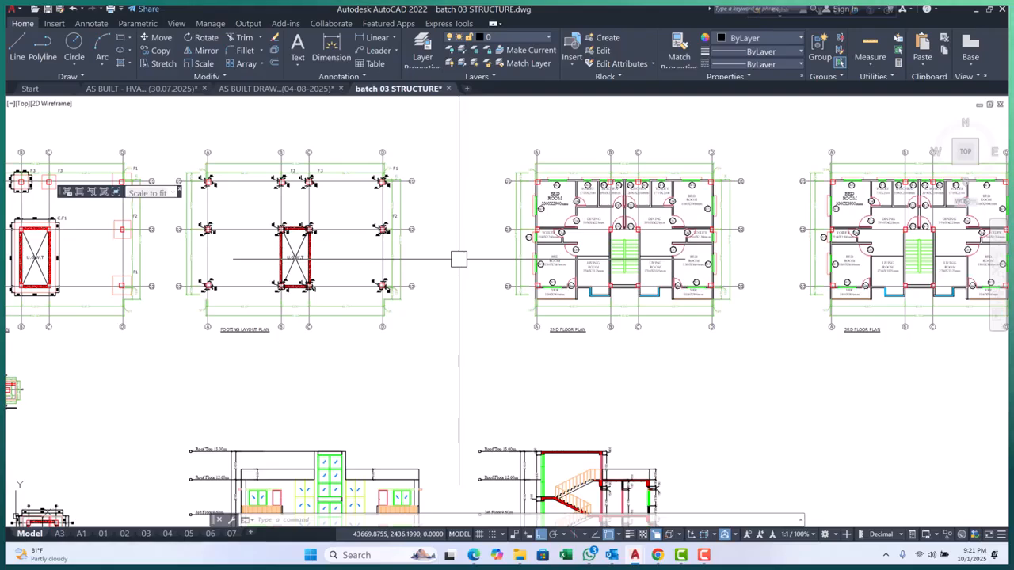
pyautogui.scroll(-2, 452, 272)
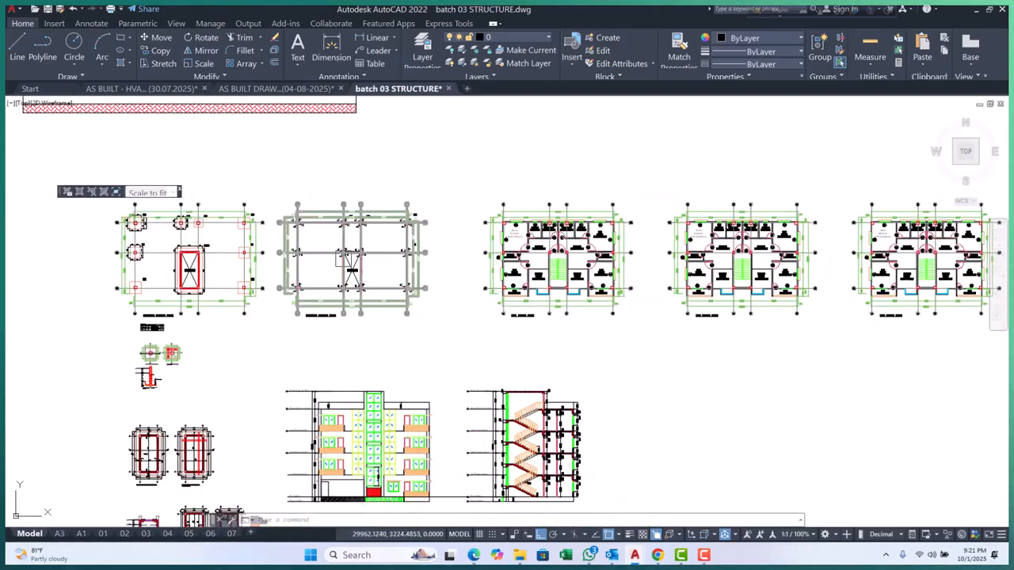
pyautogui.scroll(4, 266, 218)
pyautogui.scroll(-3, 277, 151)
pyautogui.click(277, 151)
pyautogui.press('Escape')
pyautogui.scroll(4, 341, 238)
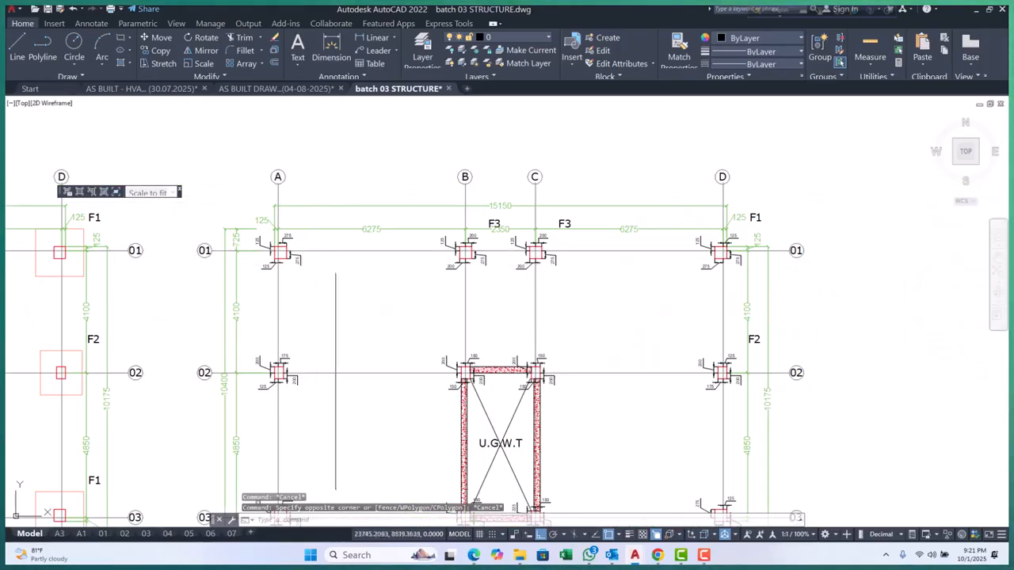
pyautogui.scroll(-3, 358, 276)
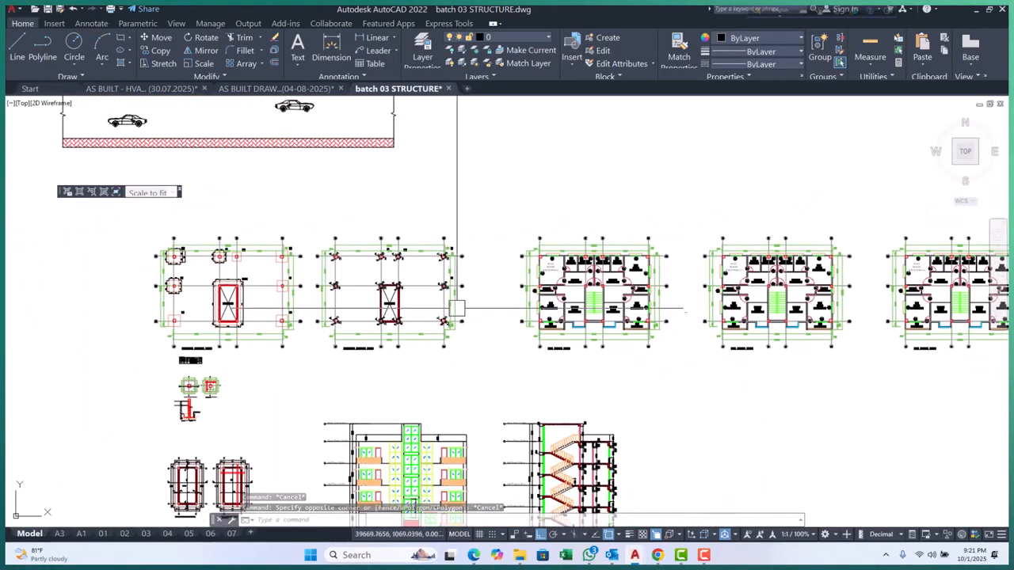
pyautogui.press('Escape')
pyautogui.press('Escape')
pyautogui.scroll(3, 321, 251)
pyautogui.press('Escape')
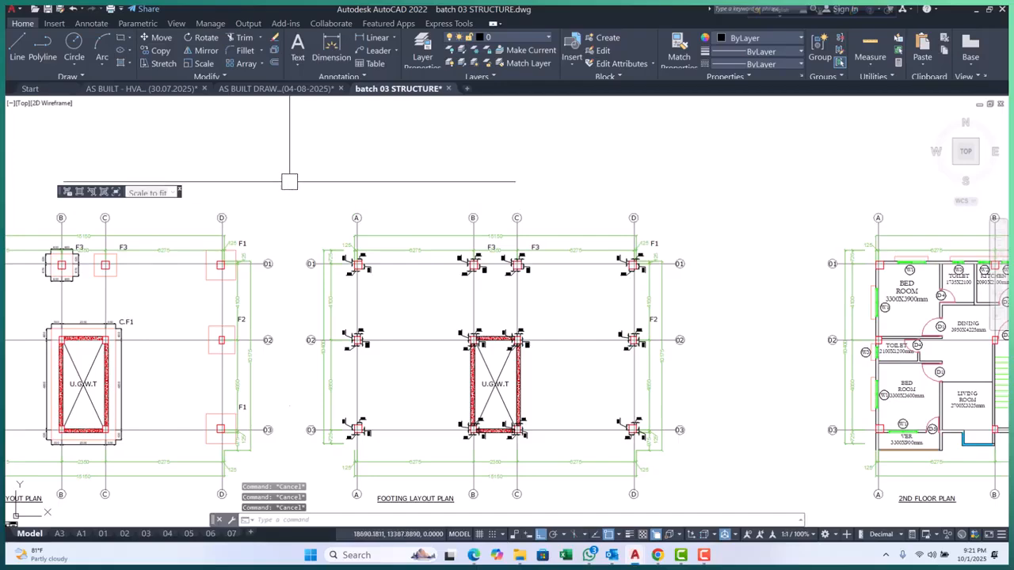
pyautogui.click(289, 176)
pyautogui.press('Escape')
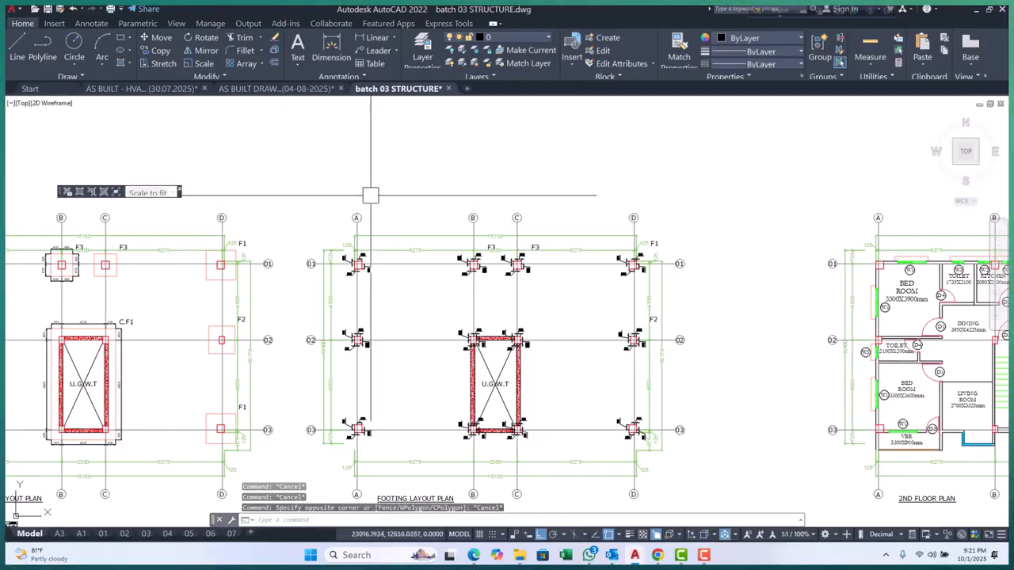
pyautogui.scroll(-2, 431, 221)
pyautogui.scroll(2, 362, 222)
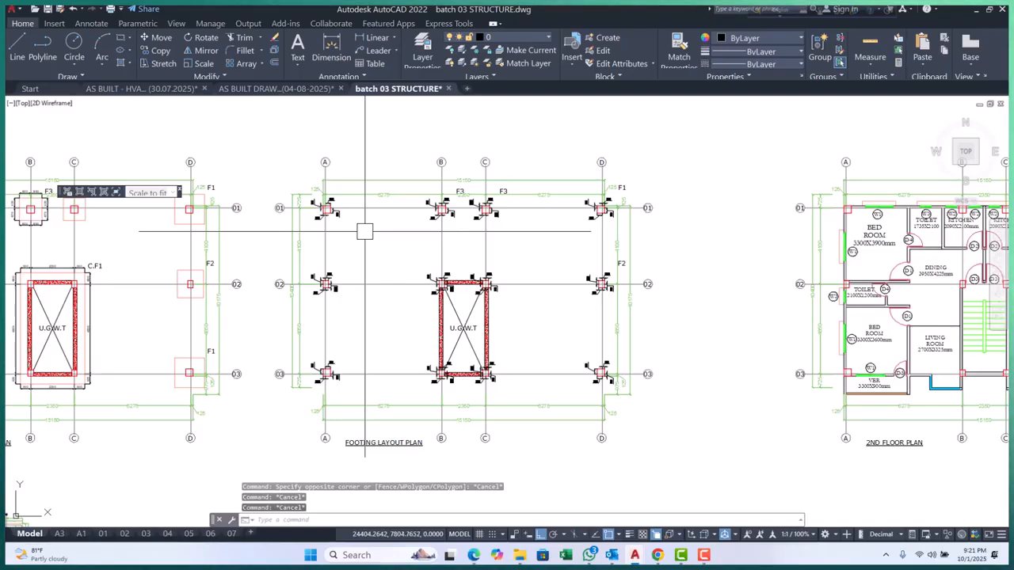
# Review the footing plans, the footing section and the water tank details below the layout plans
pyautogui.scroll(-2, 388, 245)
pyautogui.moveTo(435, 280); pyautogui.dragTo(461, 266, button='middle')
pyautogui.scroll(-2, 460, 266)
pyautogui.moveTo(394, 351); pyautogui.dragTo(430, 291, button='middle')
pyautogui.scroll(4, 277, 324)
pyautogui.scroll(6, 363, 324)
pyautogui.scroll(-3, 363, 324)
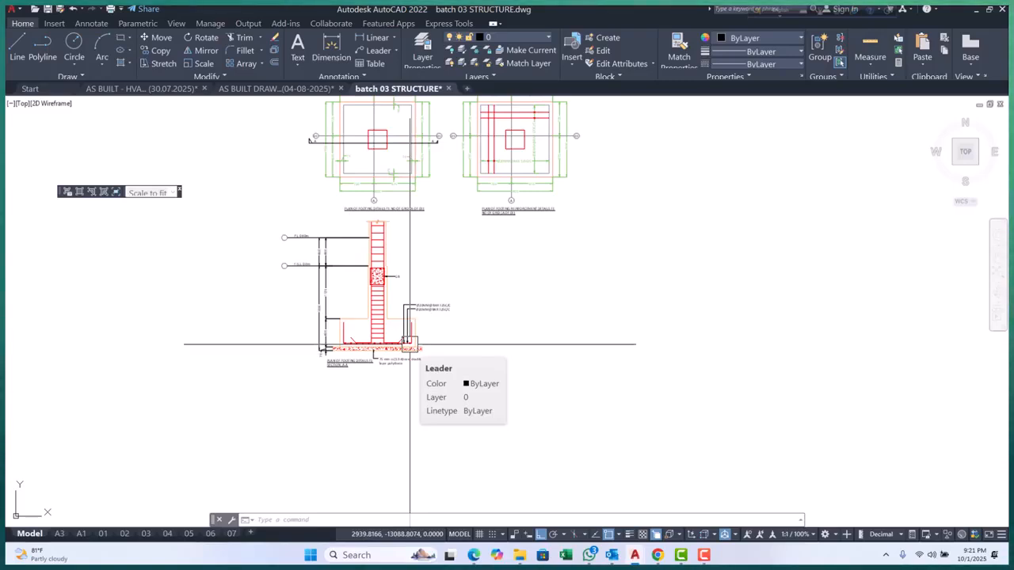
pyautogui.scroll(-8, 333, 293)
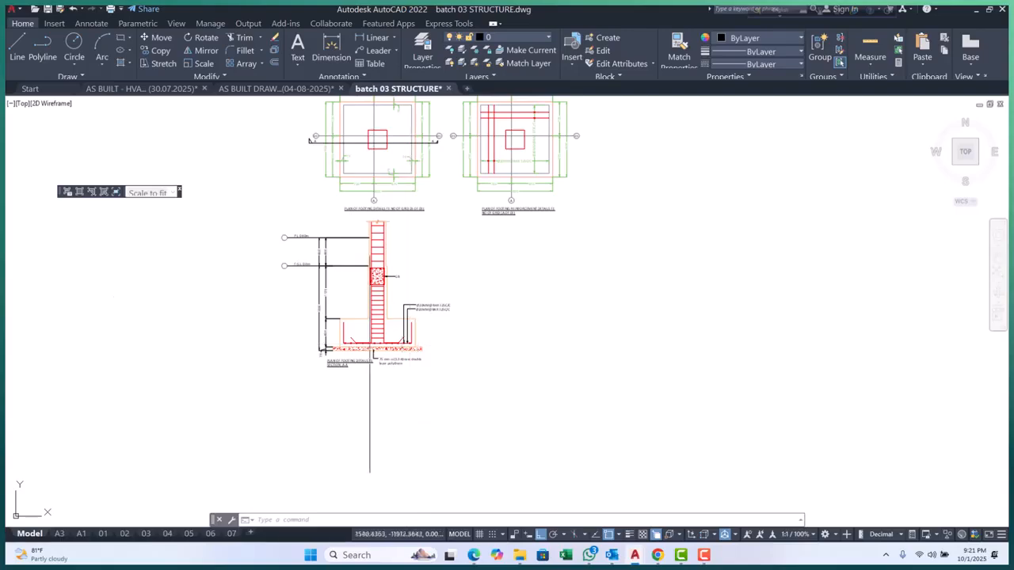
pyautogui.scroll(3, 480, 423)
pyautogui.scroll(4, 475, 396)
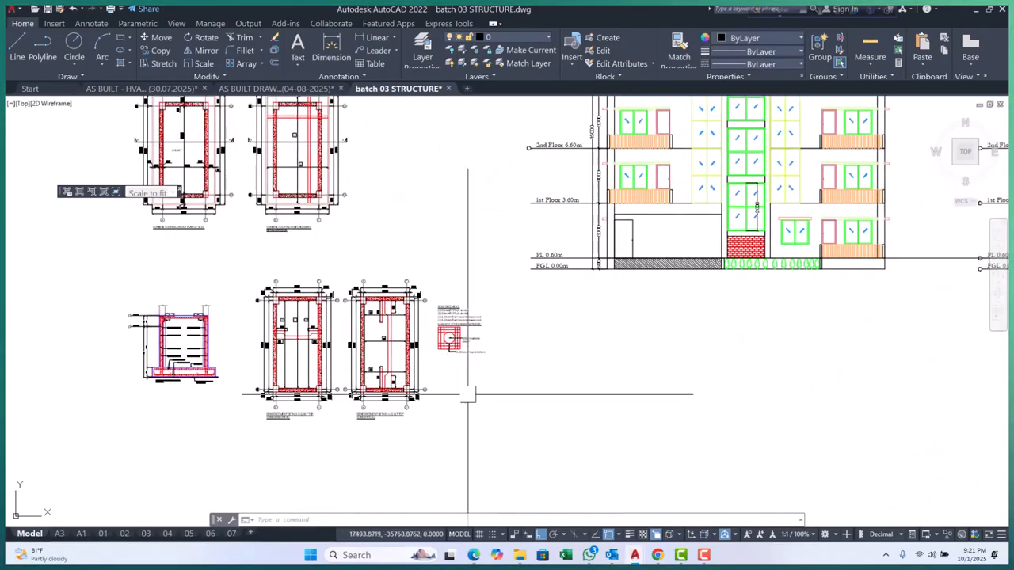
pyautogui.scroll(-4, 467, 341)
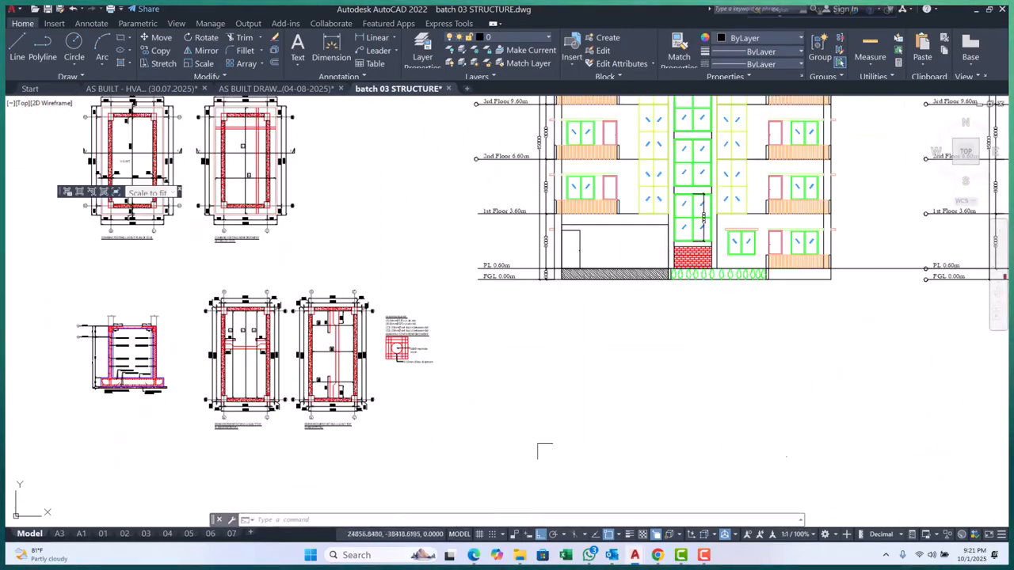
pyautogui.moveTo(657, 556)
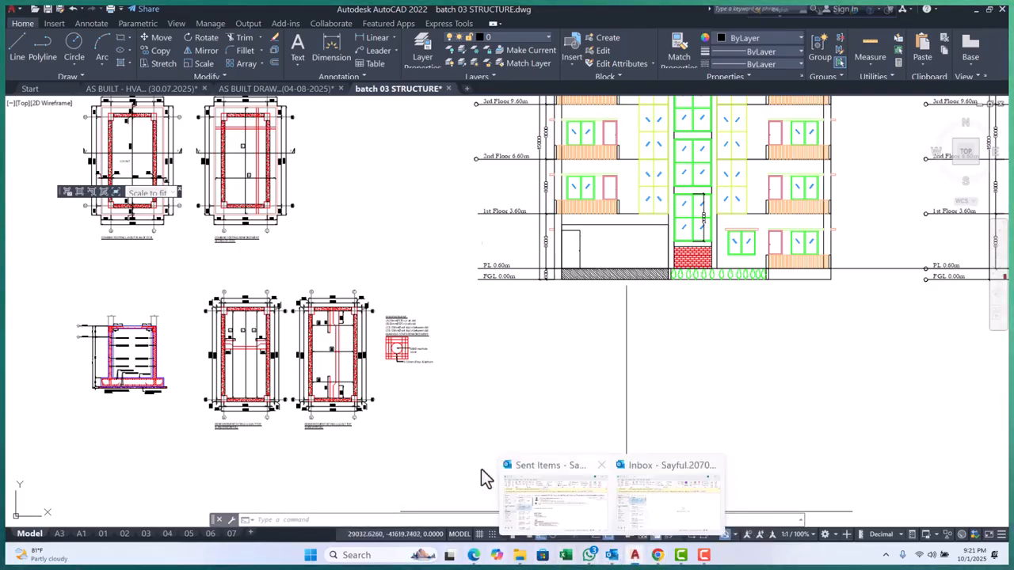
# Zoom with a window around the dimensioned column layout plan in model space
pyautogui.scroll(-5, 396, 444)
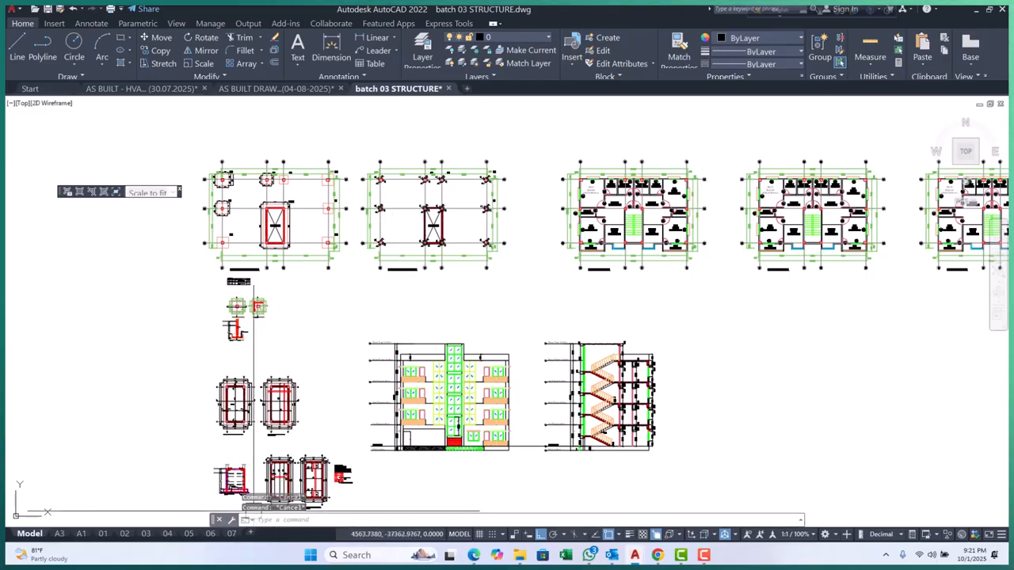
pyautogui.moveTo(404, 248); pyautogui.dragTo(360, 315, button='middle')
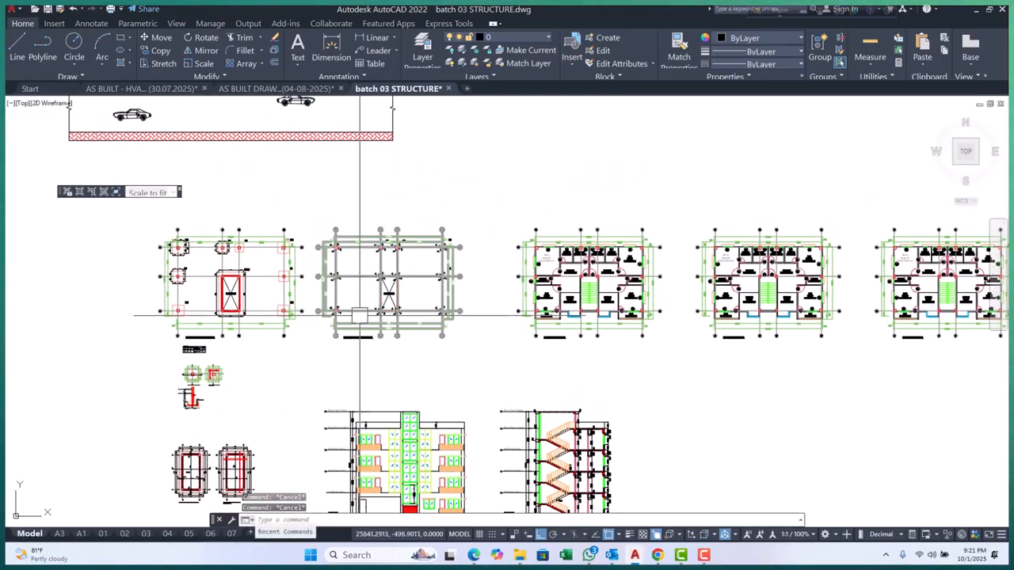
pyautogui.write('z')
pyautogui.press('Return')
pyautogui.scroll(2, 309, 230)
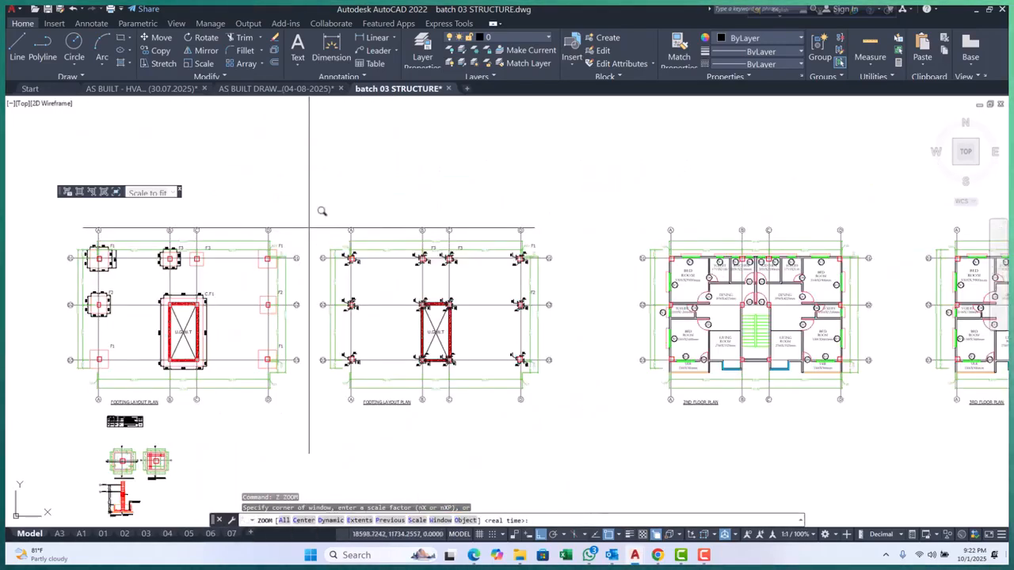
pyautogui.click(312, 216)
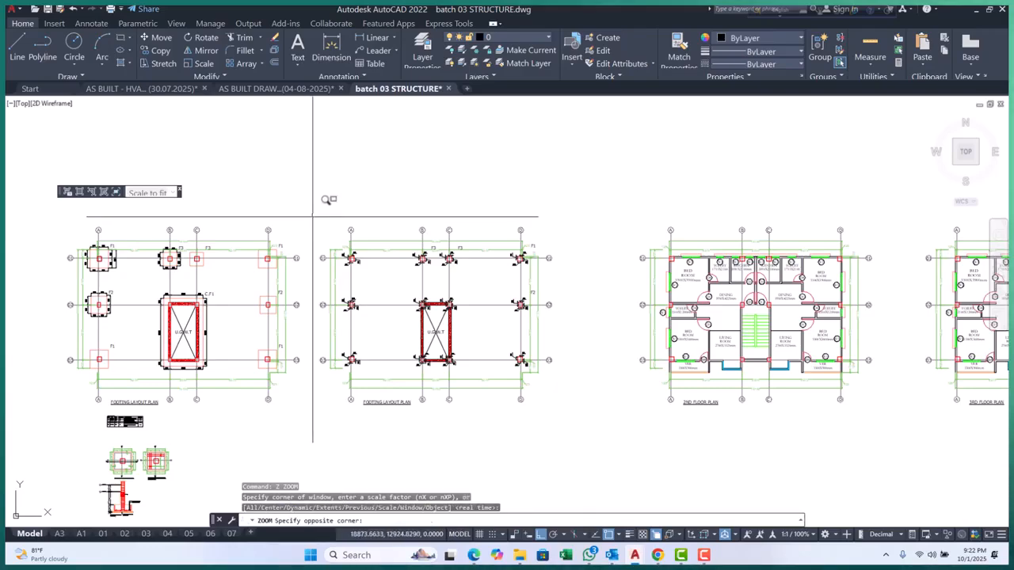
pyautogui.click(578, 399)
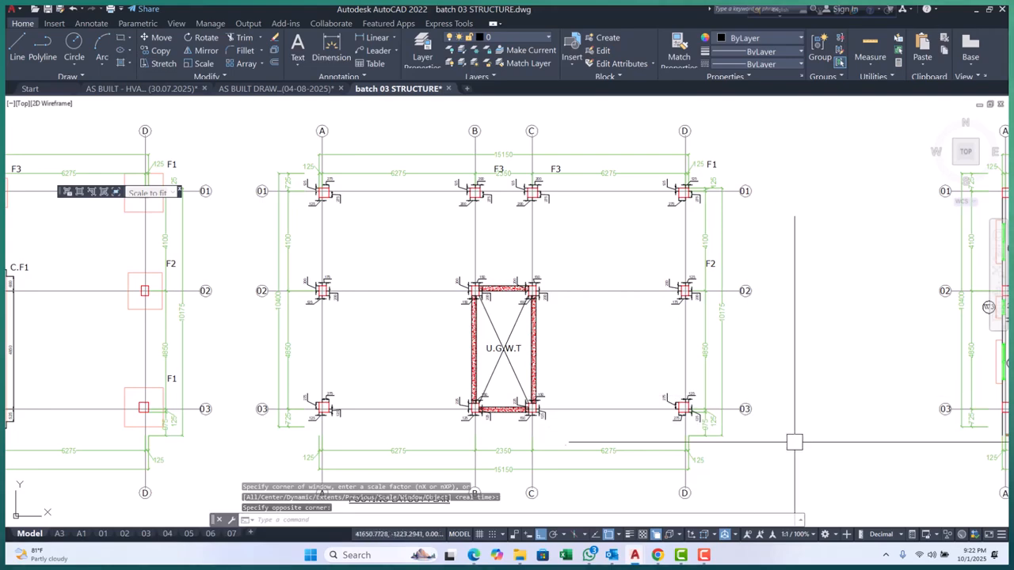
pyautogui.press('Escape')
# Open Snipping Tool and capture a rectangular snip of the whole screen showing the column layout plan
pyautogui.click(311, 555)
pyautogui.write('sn')
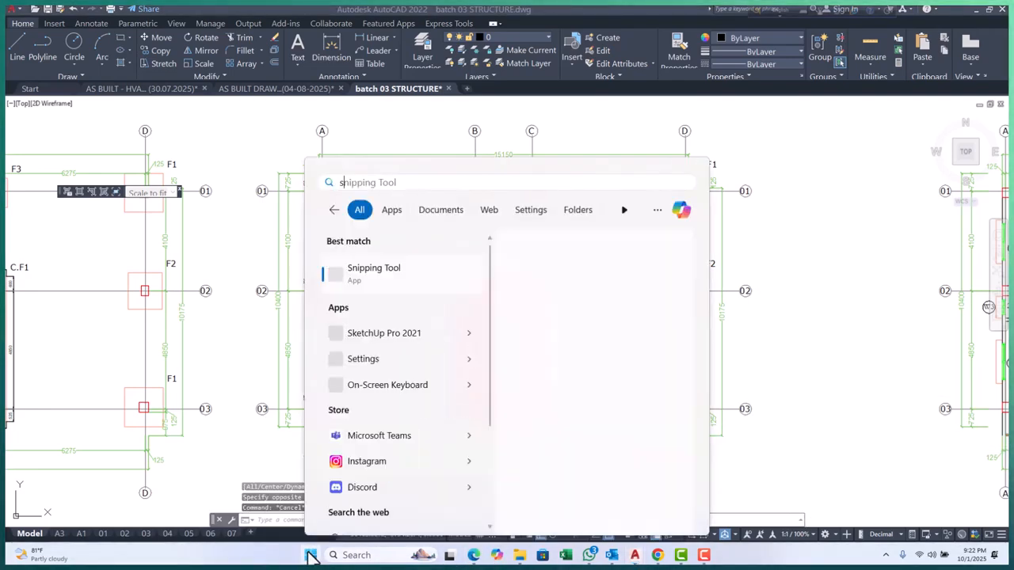
pyautogui.write('i')
pyautogui.click(385, 290)
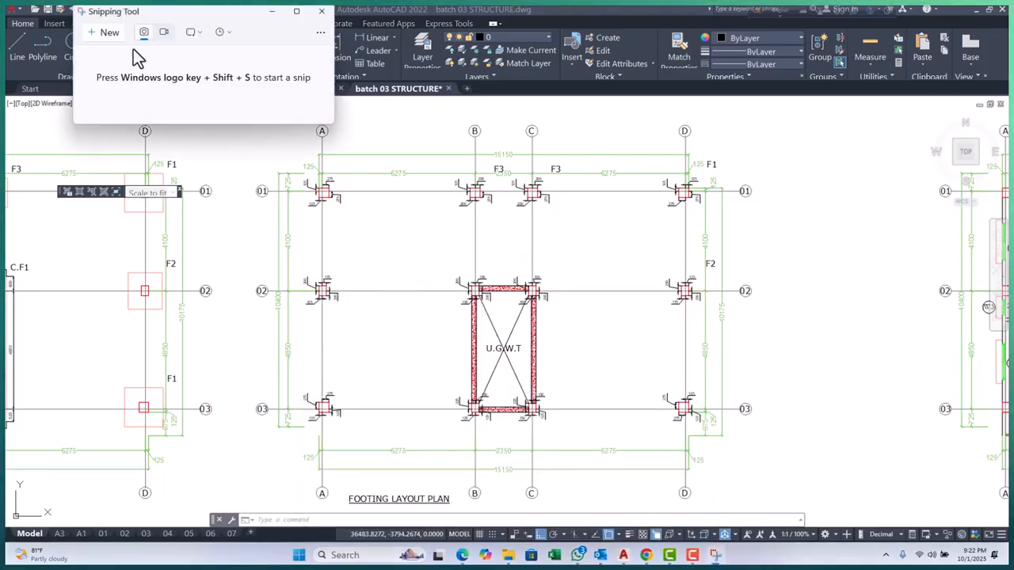
pyautogui.click(109, 40)
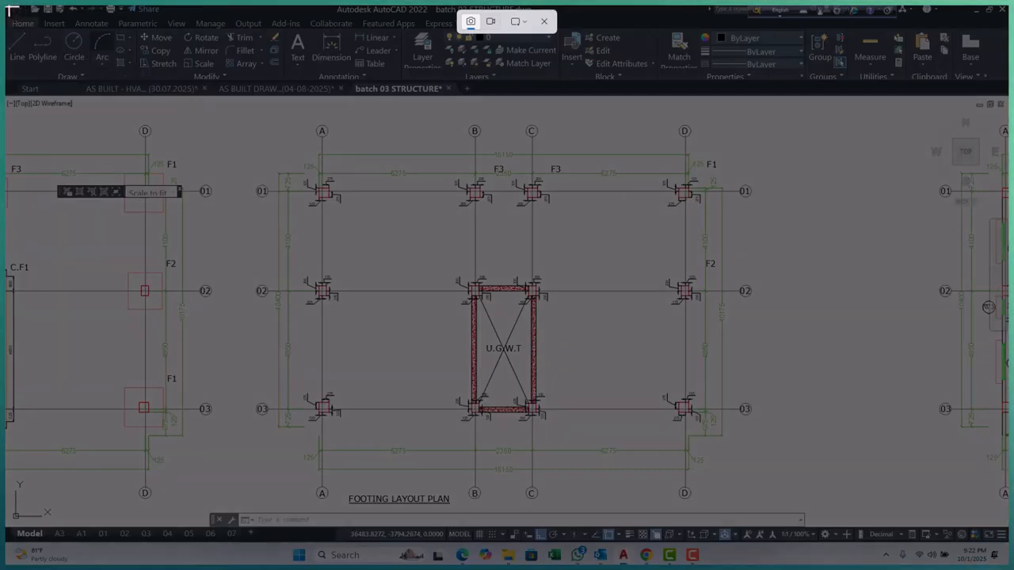
pyautogui.moveTo(13, 11); pyautogui.dragTo(1007, 554)
pyautogui.moveTo(1007, 541); pyautogui.dragTo(1007, 540)
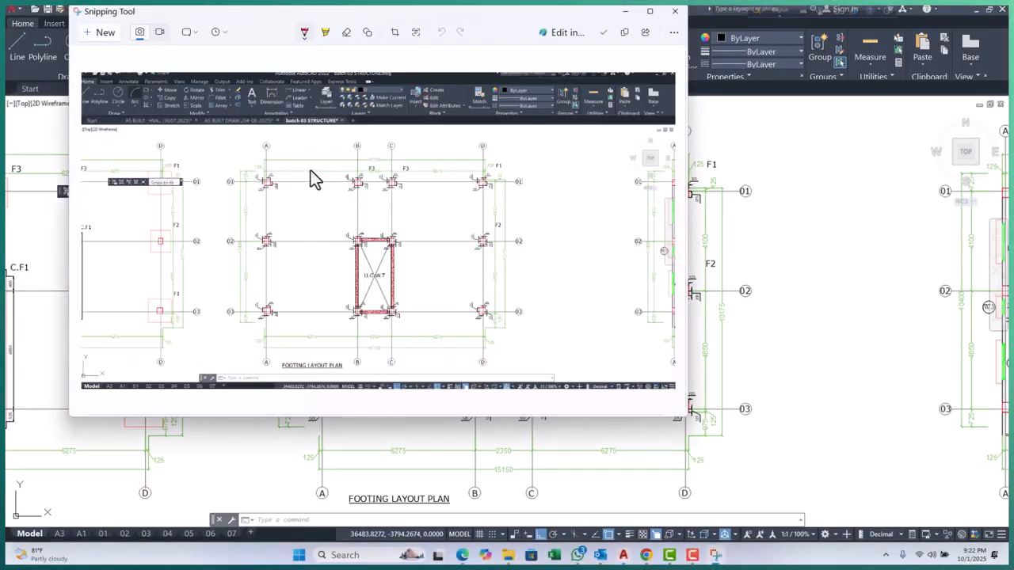
# Copy the snip to the clipboard and switch to the browser with the BSM CAD ACADEMY Facebook group
pyautogui.rightClick(311, 170)
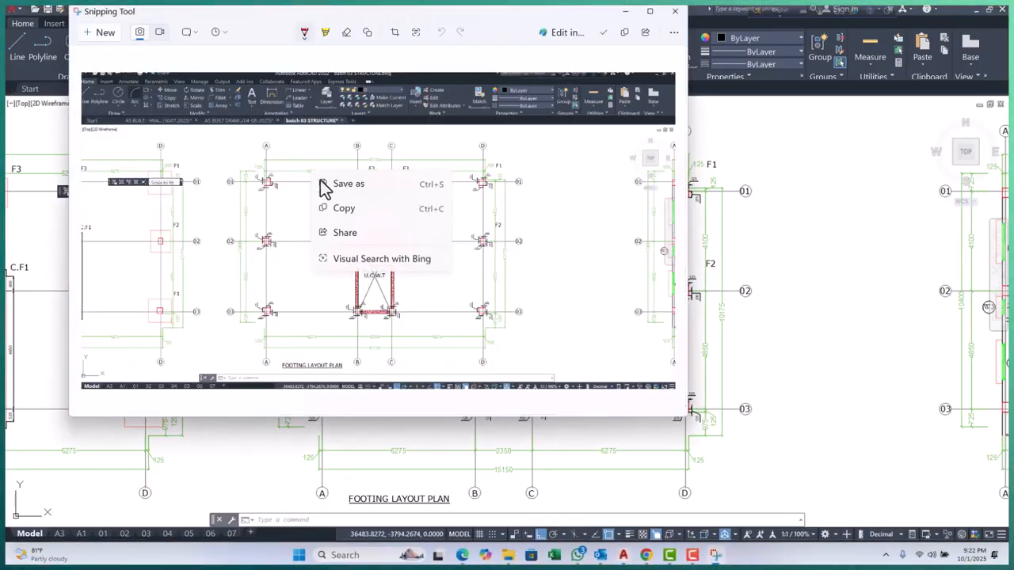
pyautogui.click(351, 209)
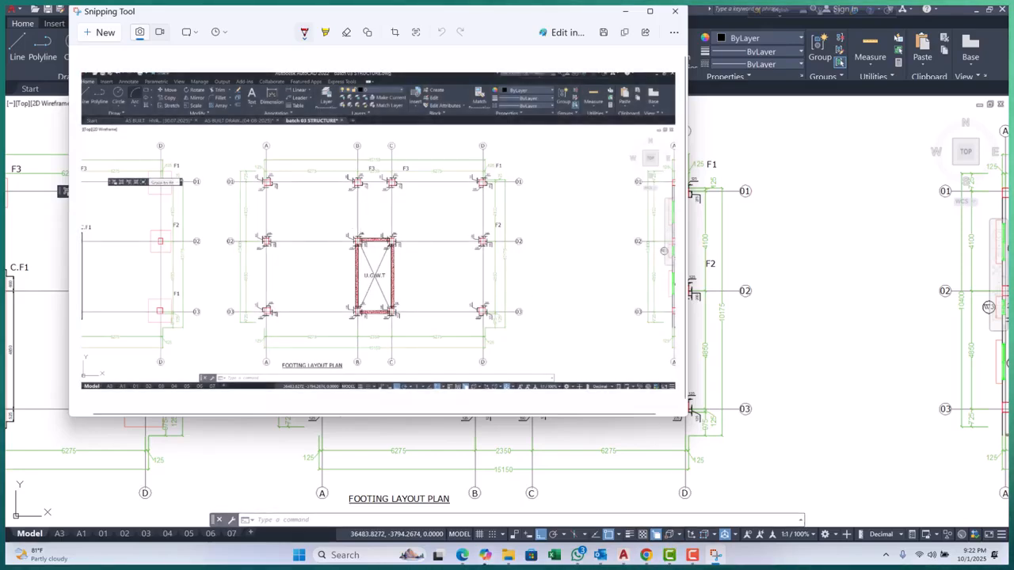
pyautogui.click(463, 555)
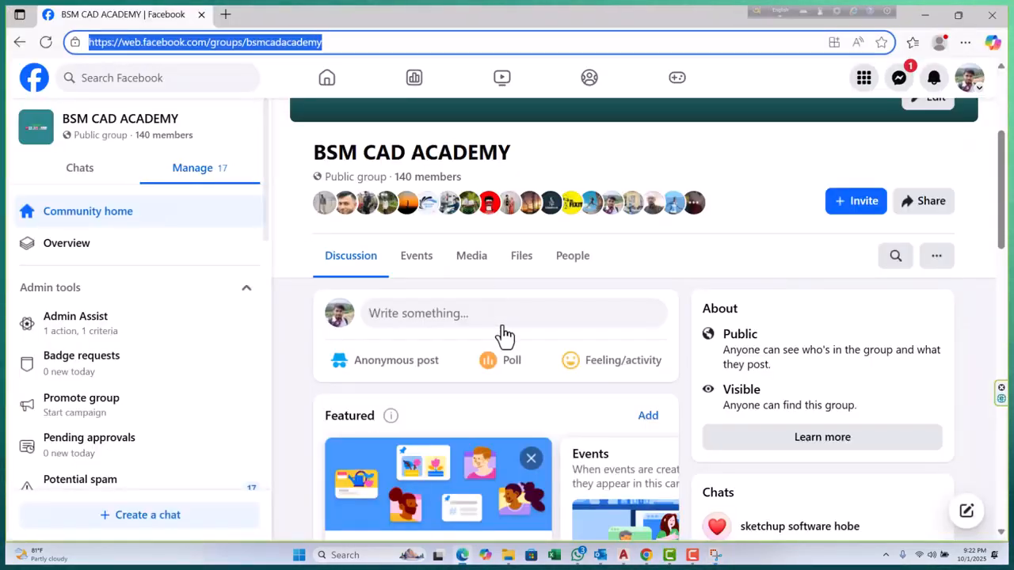
# Start a new public post in the BSM CAD ACADEMY group and paste the copied column layout screenshot into it
pyautogui.click(348, 50)
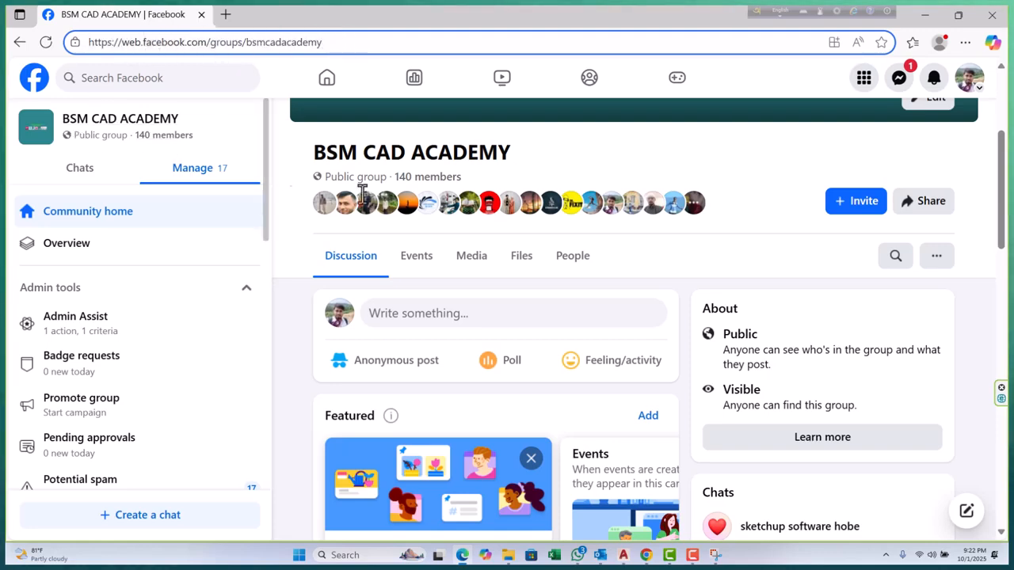
pyautogui.click(478, 321)
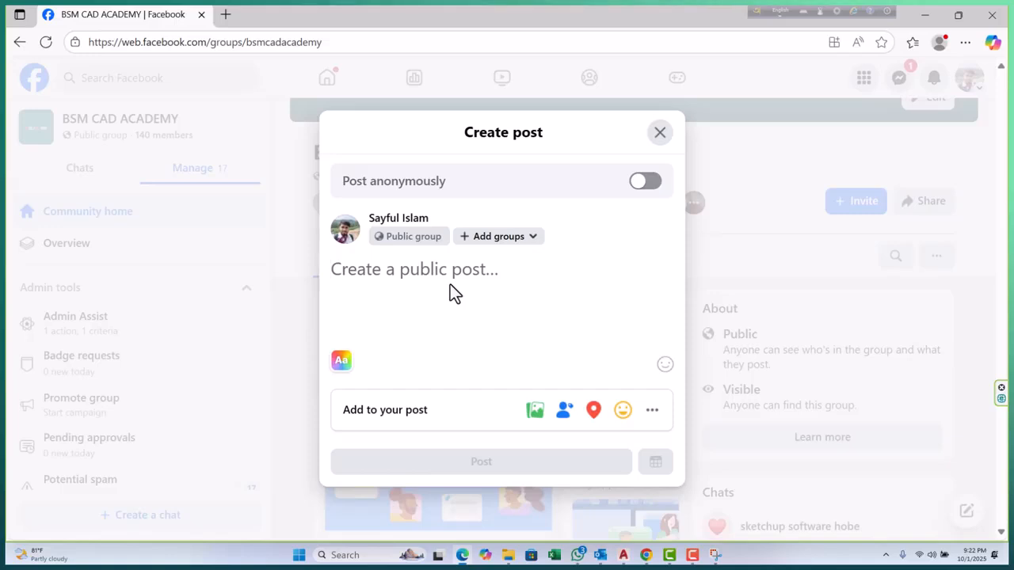
pyautogui.hotkey('ctrl', 'v')
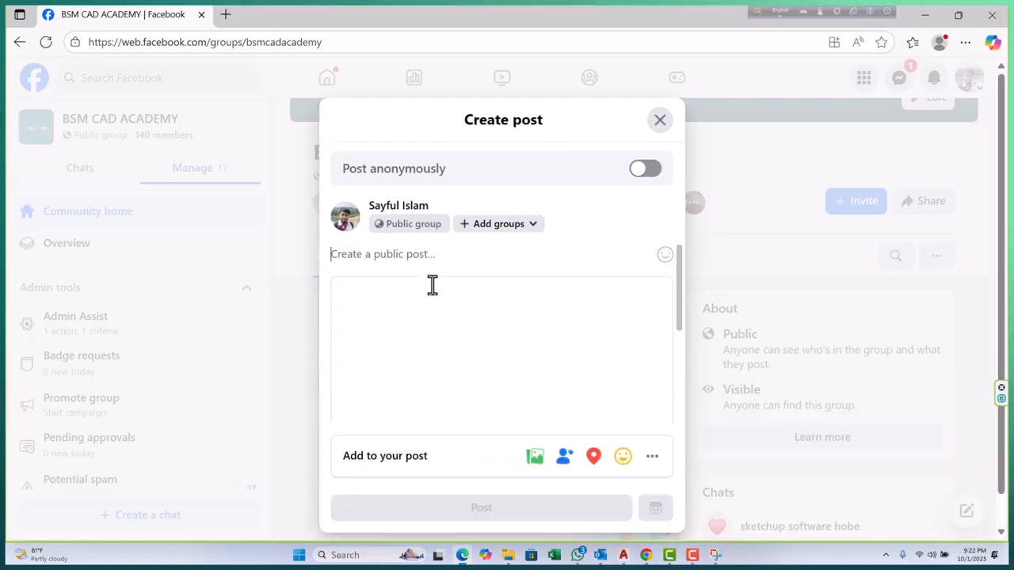
pyautogui.scroll(-1, 534, 332)
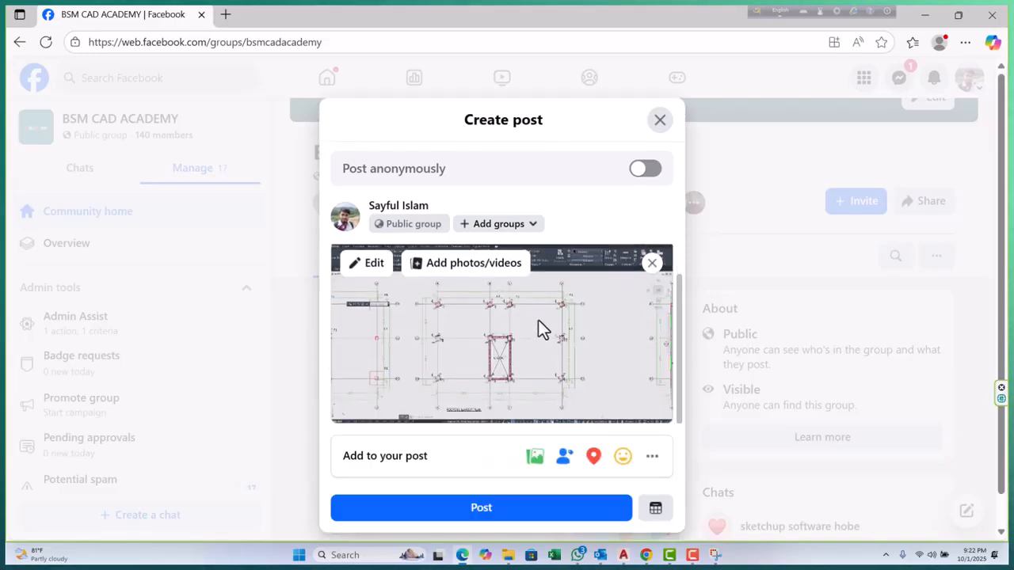
pyautogui.scroll(1, 537, 324)
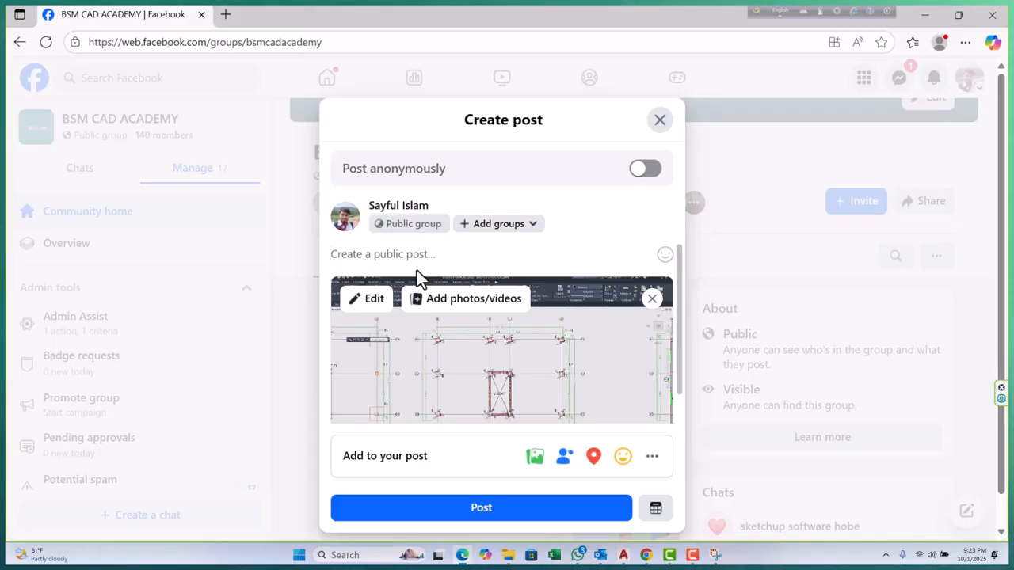
# Caption the post on three lines: "column layout plan", "batch-03" and "class-35"
pyautogui.write('column')
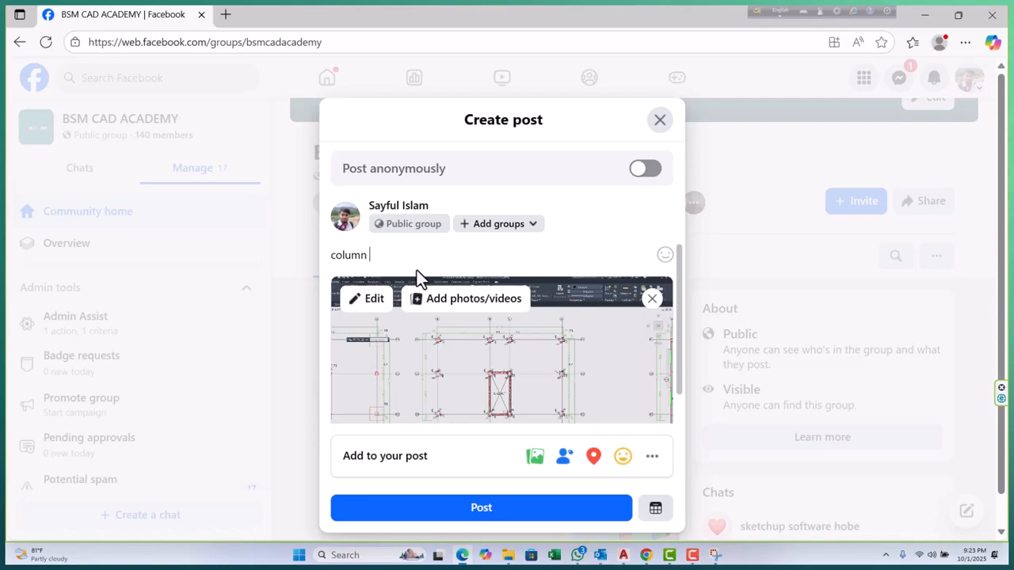
pyautogui.write(' layout ')
pyautogui.write('lan')
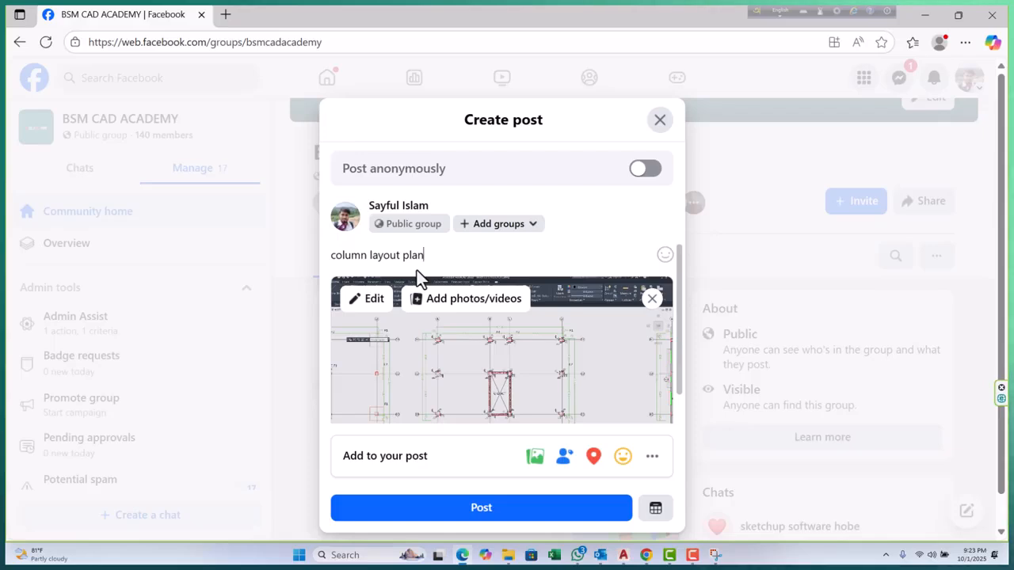
pyautogui.press('BackSpace')
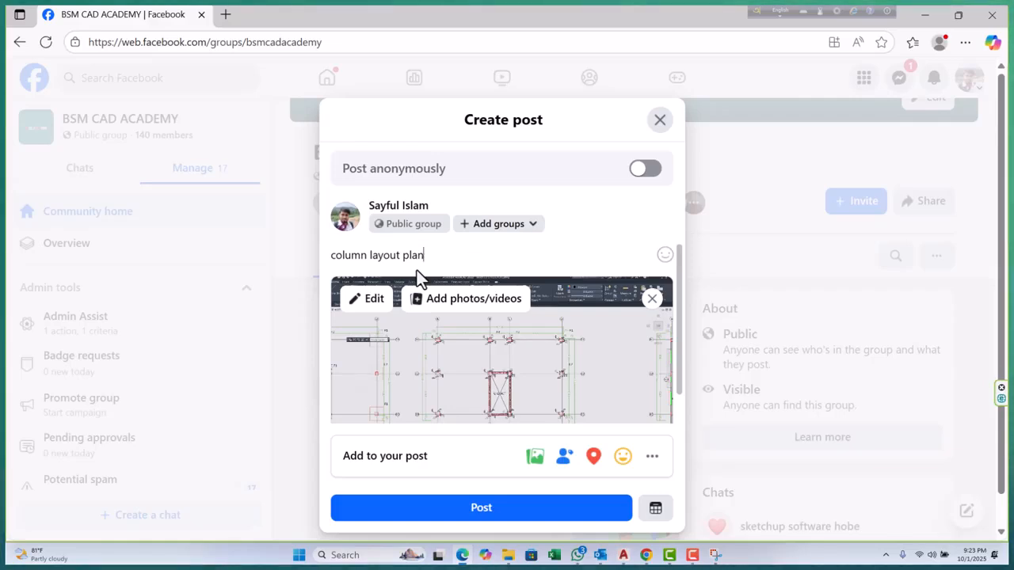
pyautogui.press('Return')
pyautogui.write('ba')
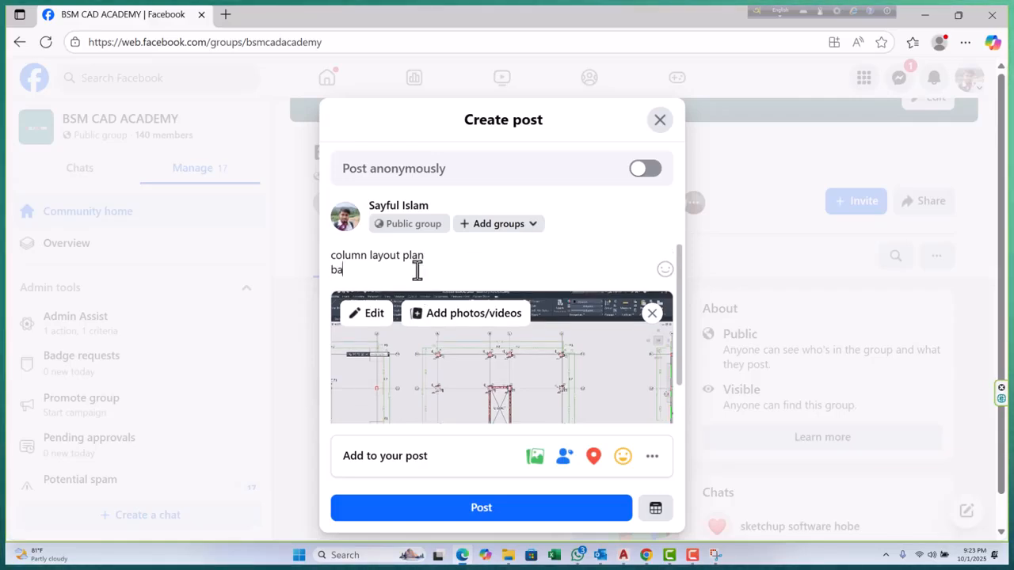
pyautogui.write('tch-03')
pyautogui.press('Return')
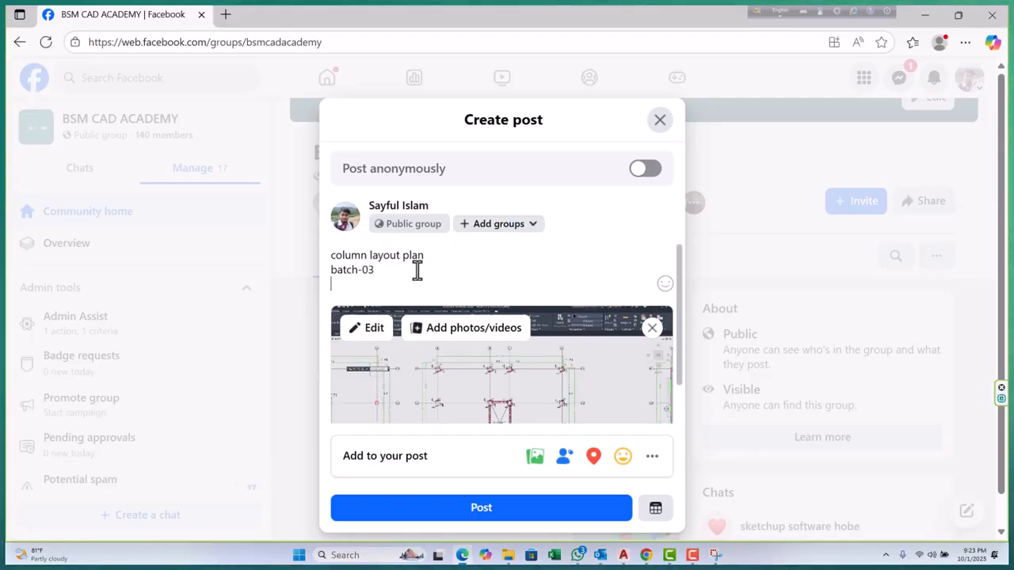
pyautogui.write('cla')
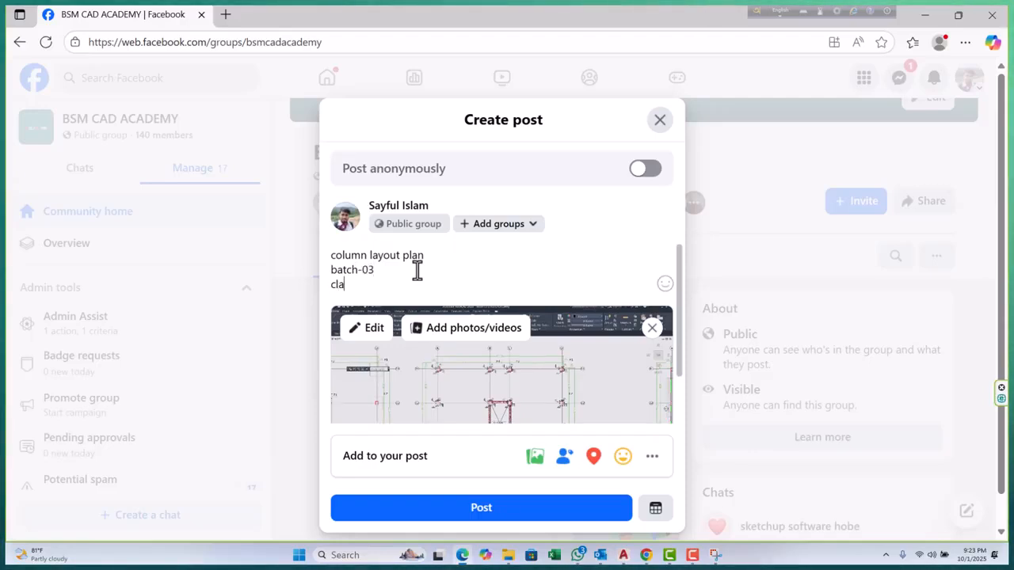
pyautogui.write('ss')
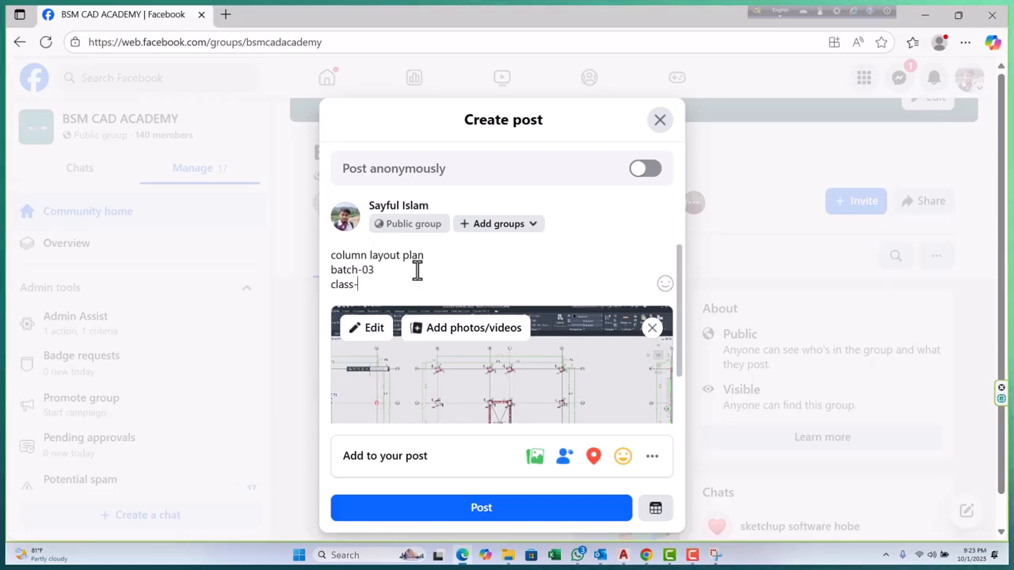
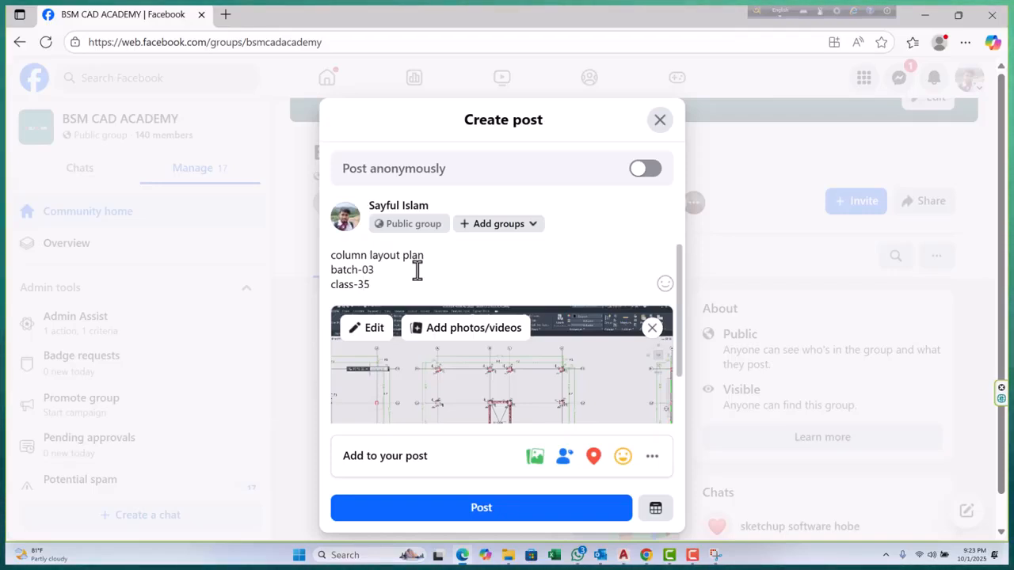
# Check the post's caption and attached screenshot, and publish it to the group
pyautogui.scroll(-2, 507, 337)
pyautogui.scroll(2, 505, 348)
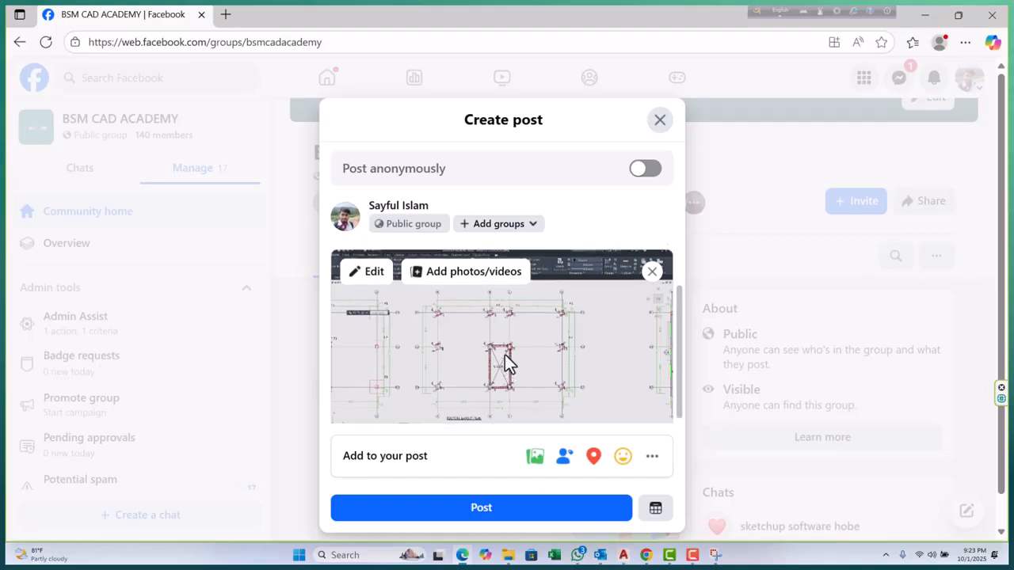
pyautogui.scroll(-2, 505, 356)
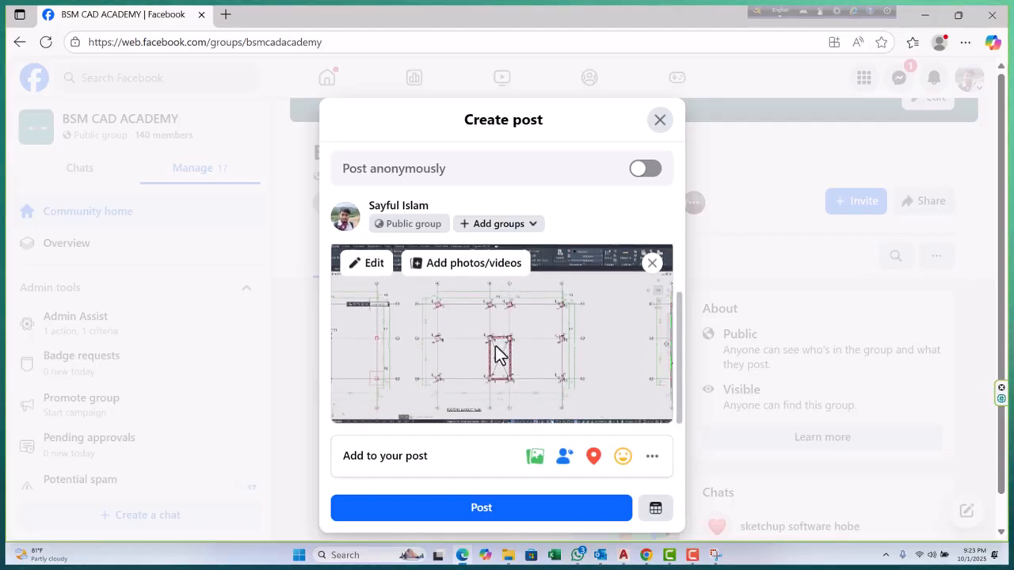
pyautogui.scroll(2, 507, 345)
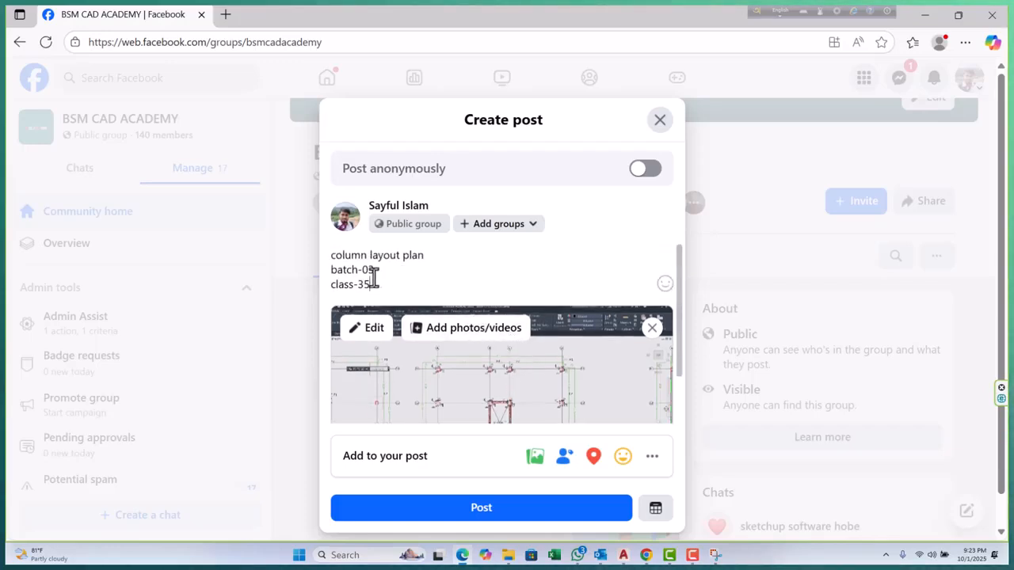
pyautogui.scroll(-2, 515, 380)
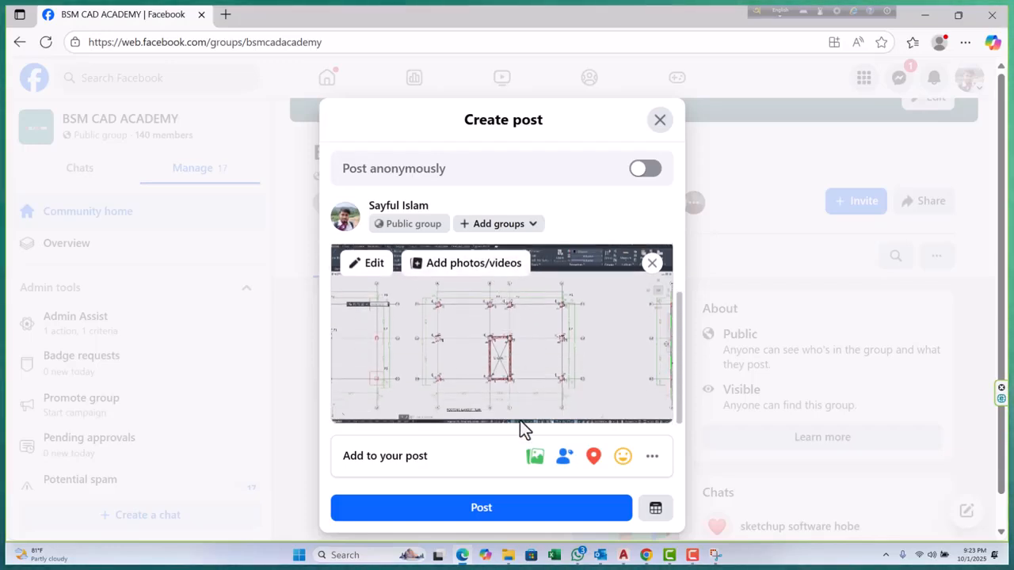
pyautogui.click(518, 511)
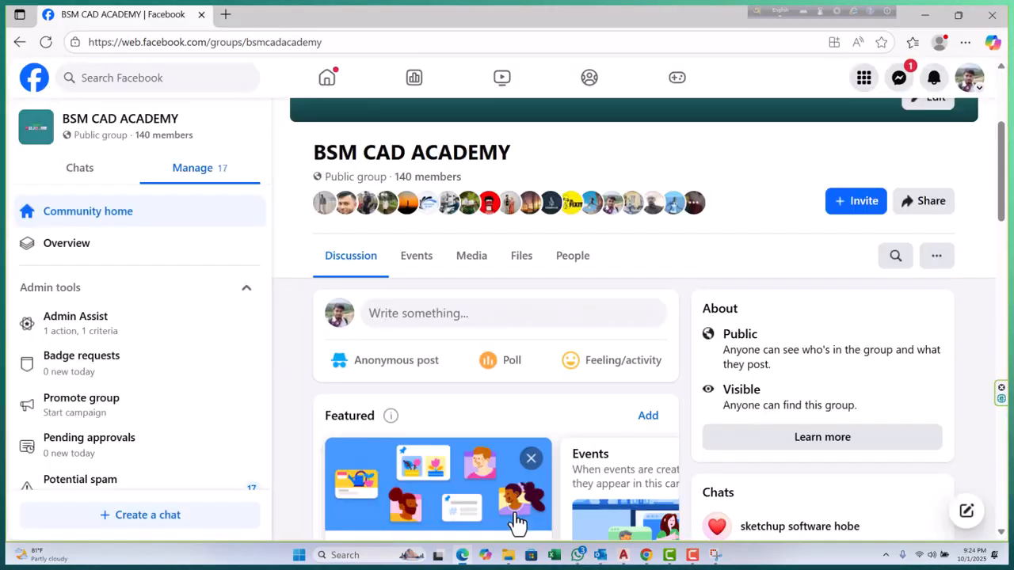
# Expand the full caption of the new column layout plan post in the group feed and like the post
pyautogui.scroll(-8, 507, 505)
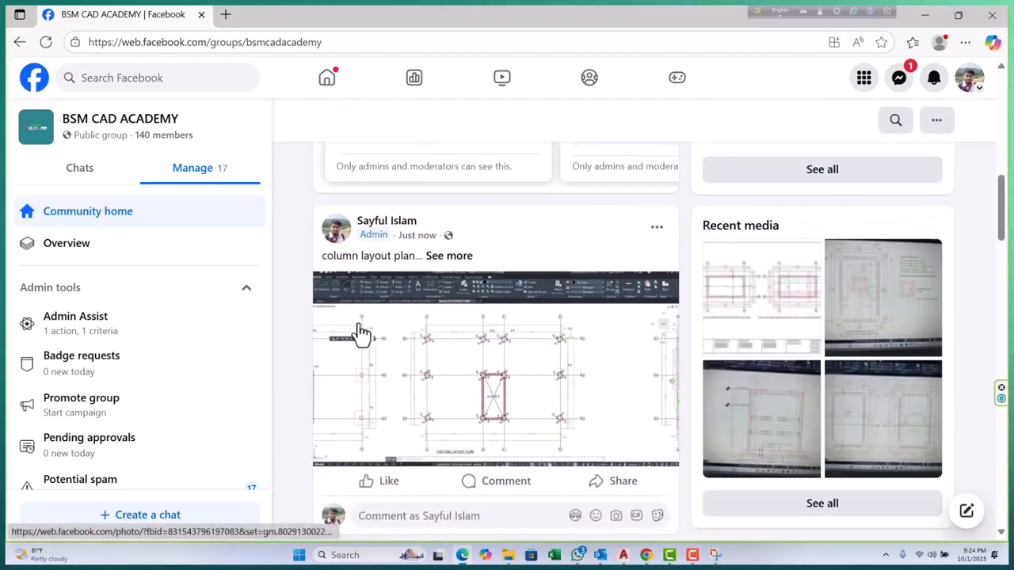
pyautogui.click(468, 257)
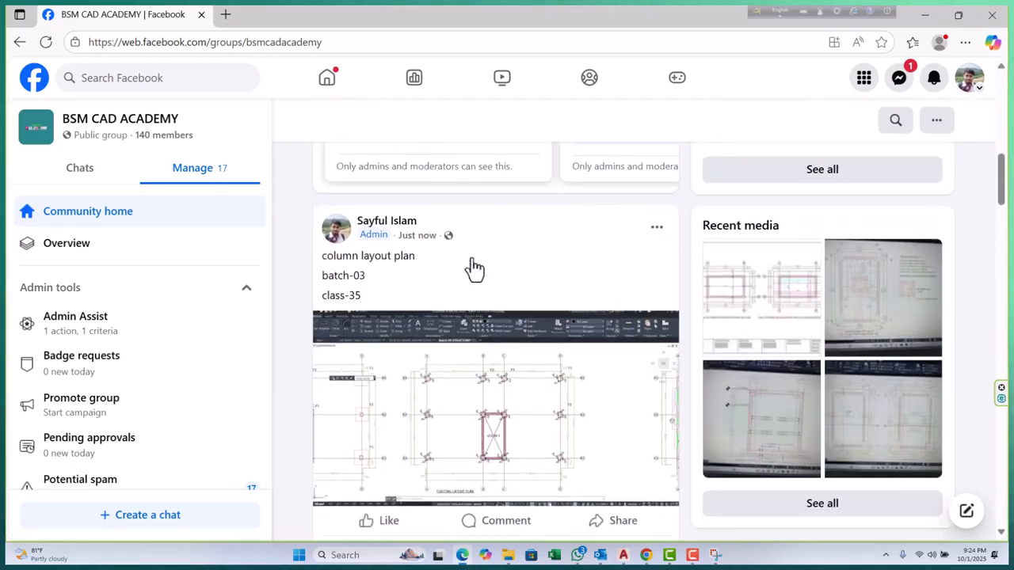
pyautogui.scroll(-3, 392, 261)
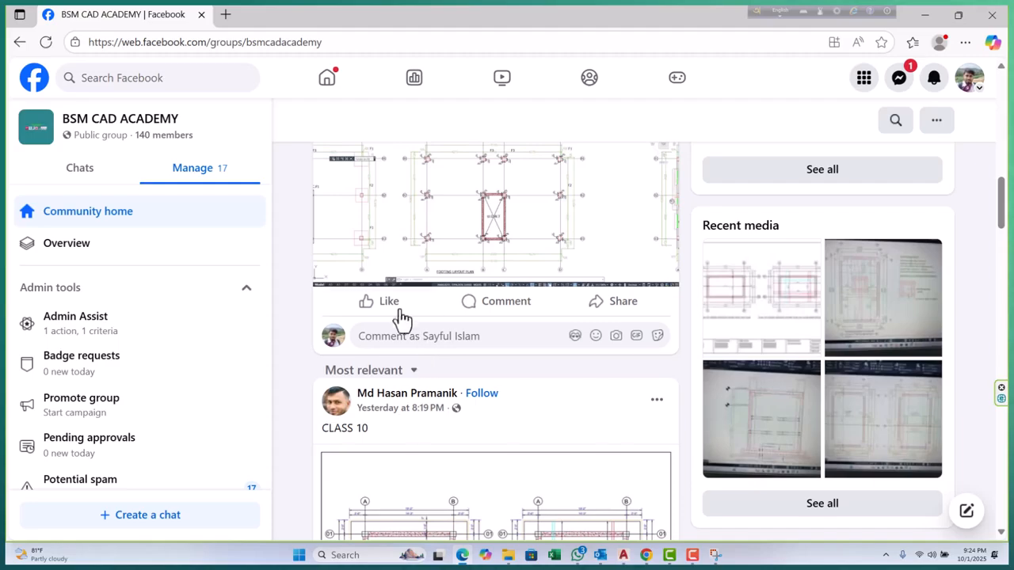
pyautogui.click(390, 303)
# Browse the older posts in the group feed to examine the members' class drawings, floor plans and 3D building models
pyautogui.scroll(-3, 461, 351)
pyautogui.scroll(-2, 440, 259)
pyautogui.scroll(-15, 440, 259)
pyautogui.scroll(-20, 451, 363)
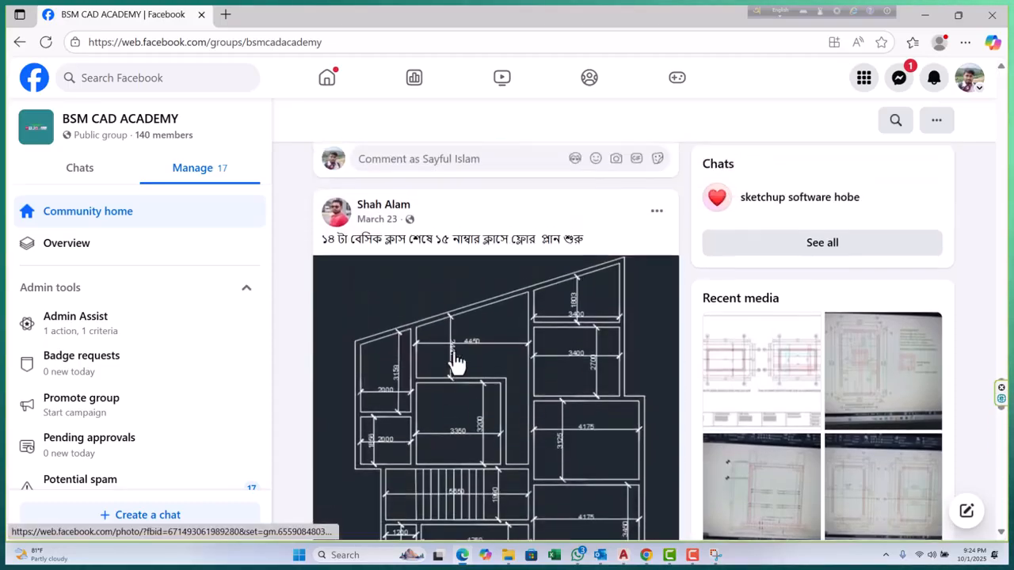
pyautogui.scroll(5, 457, 362)
pyautogui.scroll(-10, 426, 312)
pyautogui.scroll(-15, 448, 369)
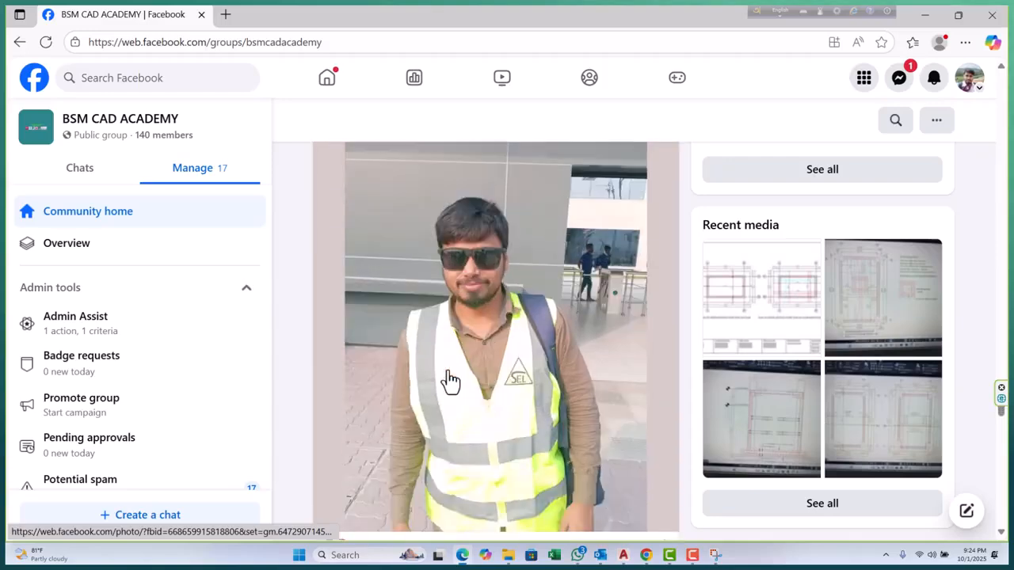
pyautogui.scroll(-8, 452, 383)
pyautogui.scroll(4, 380, 190)
pyautogui.scroll(-6, 412, 269)
pyautogui.scroll(-3, 420, 313)
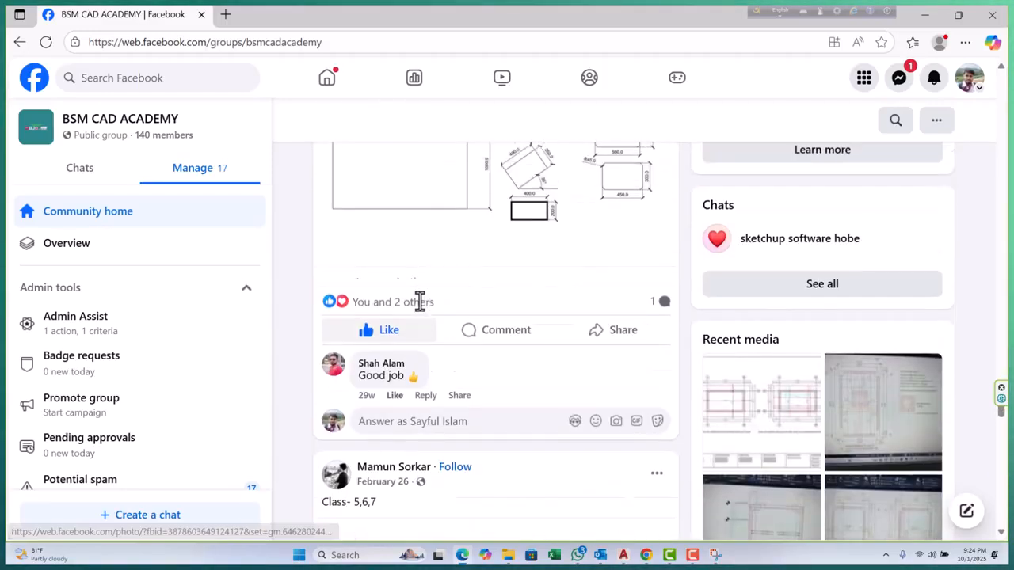
pyautogui.scroll(-6, 419, 307)
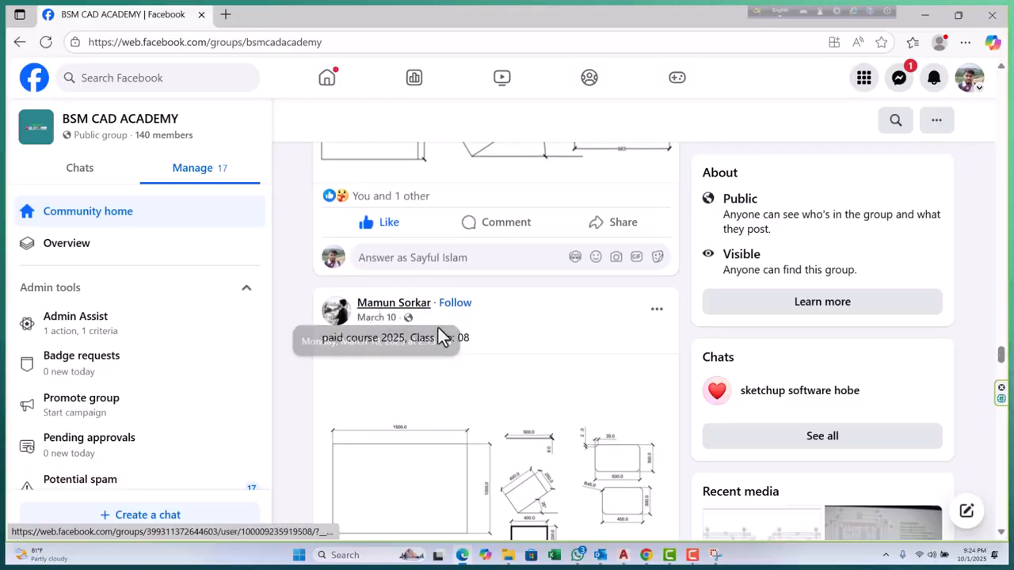
pyautogui.scroll(-10, 508, 379)
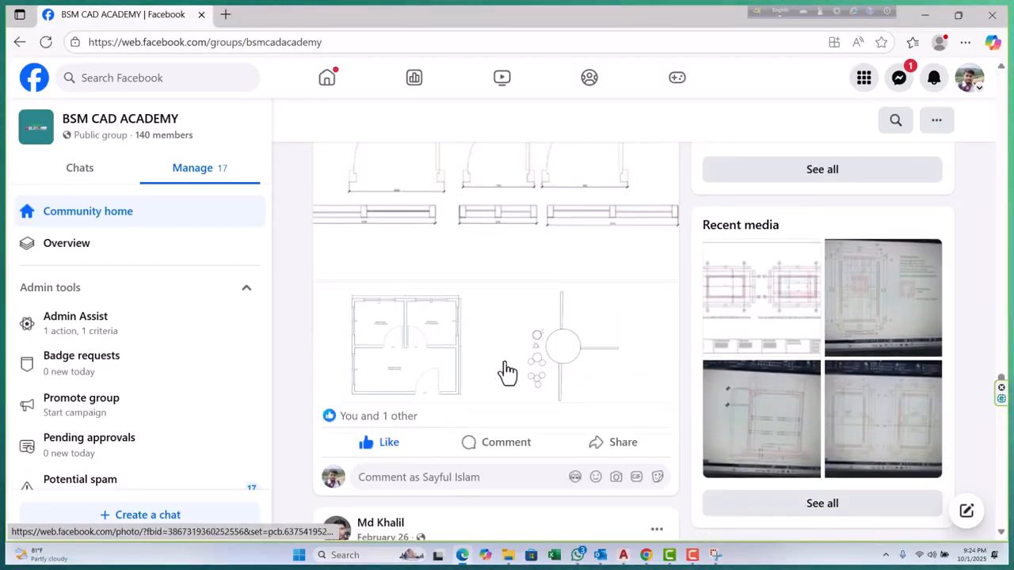
pyautogui.scroll(3, 507, 372)
pyautogui.scroll(-5, 438, 287)
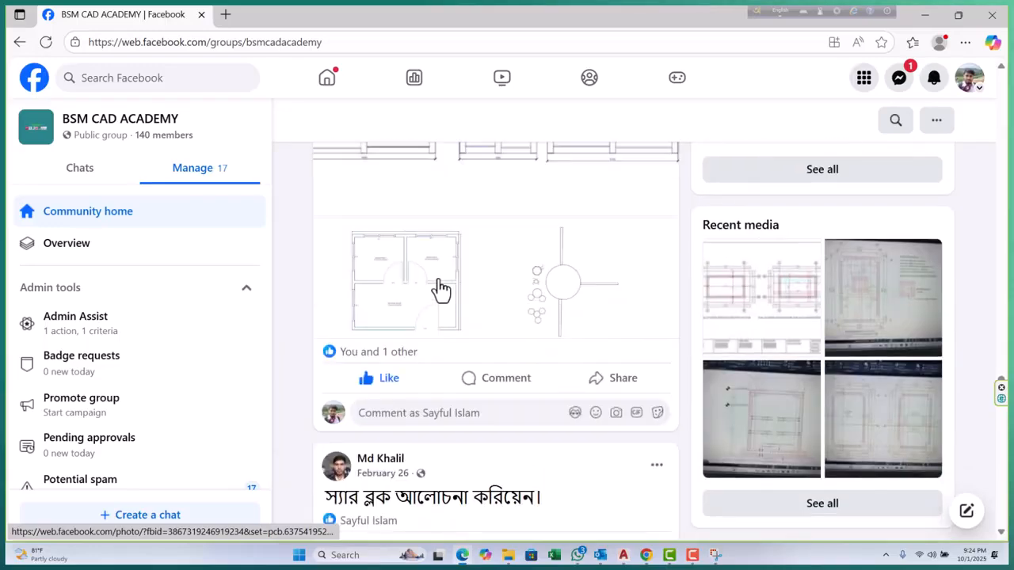
pyautogui.scroll(-15, 352, 337)
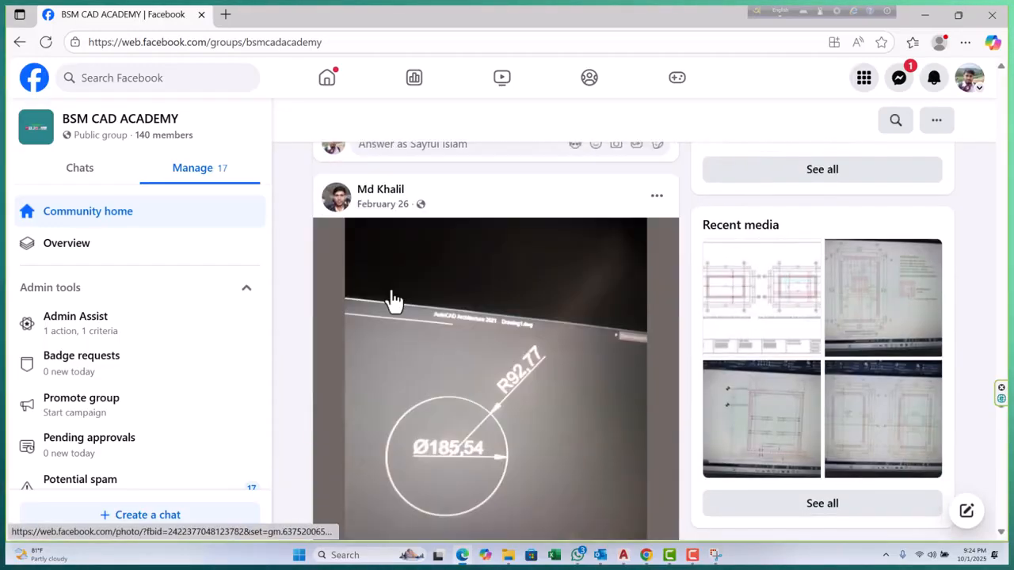
pyautogui.scroll(-12, 412, 336)
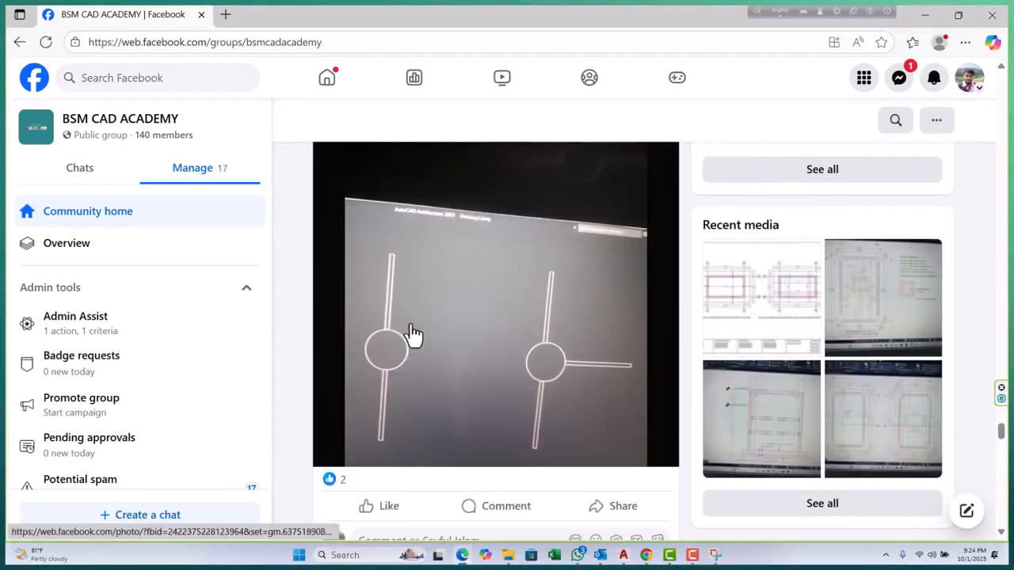
pyautogui.scroll(-15, 413, 336)
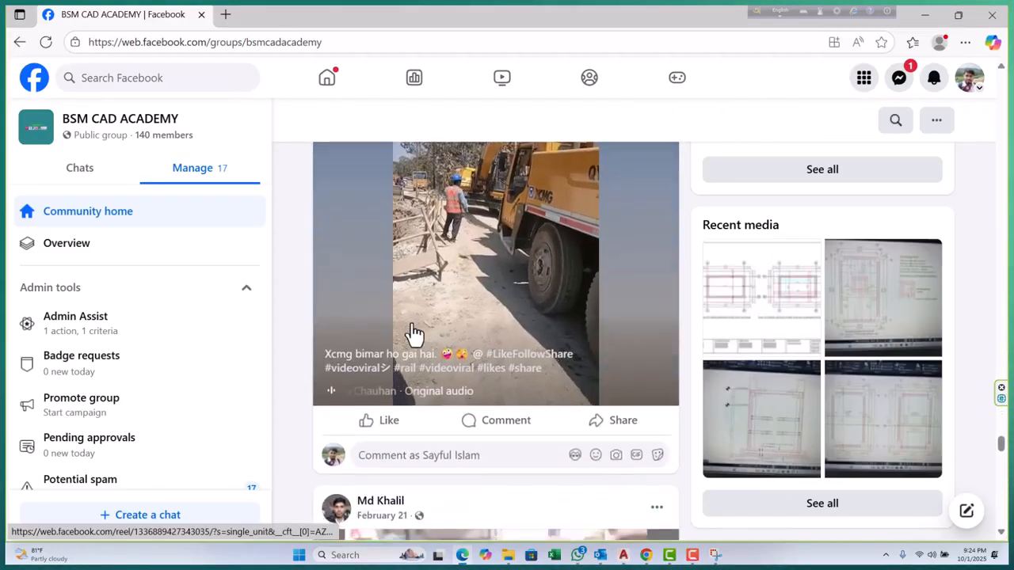
pyautogui.scroll(-12, 414, 334)
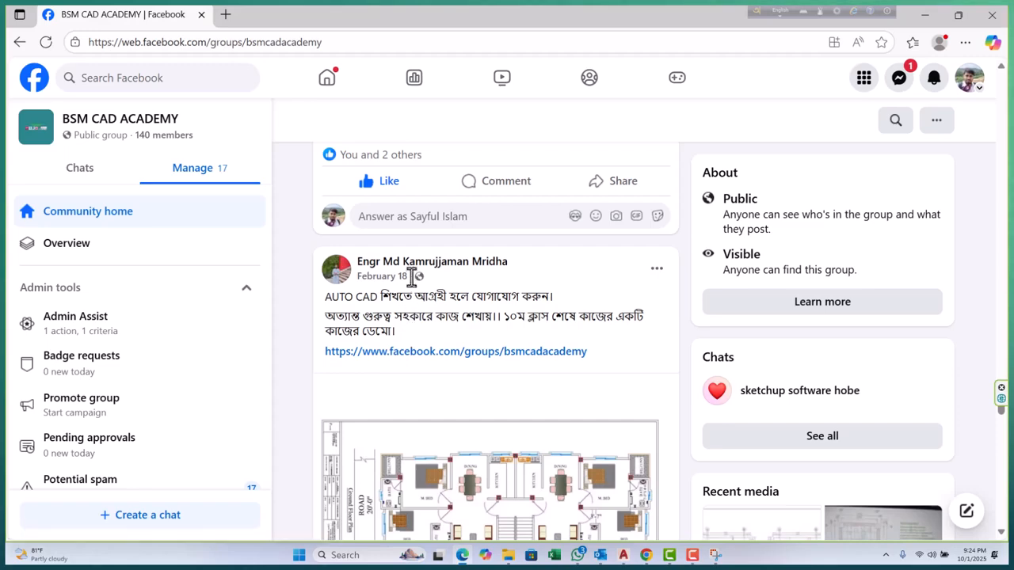
pyautogui.scroll(-9, 438, 273)
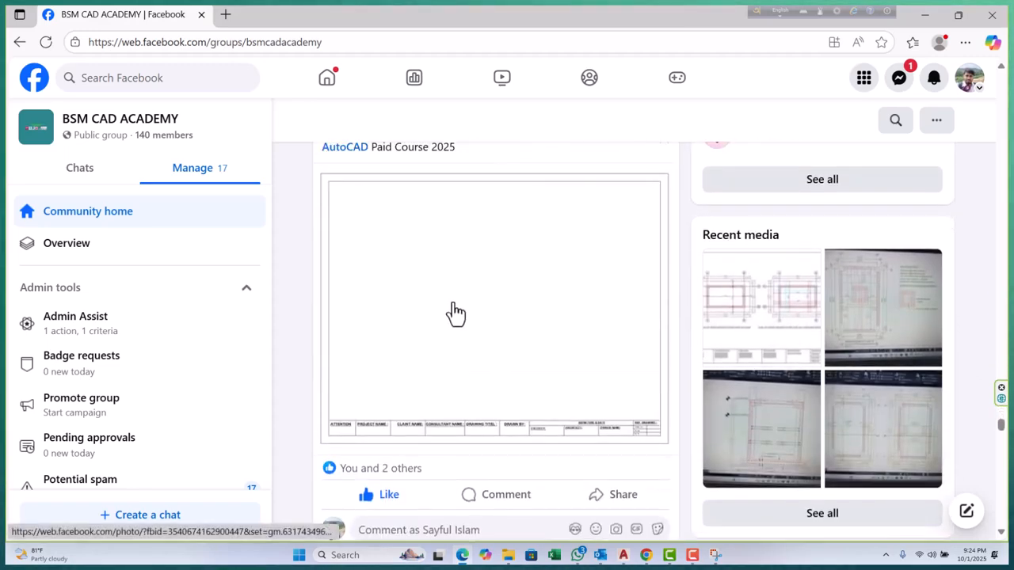
pyautogui.scroll(-8, 458, 311)
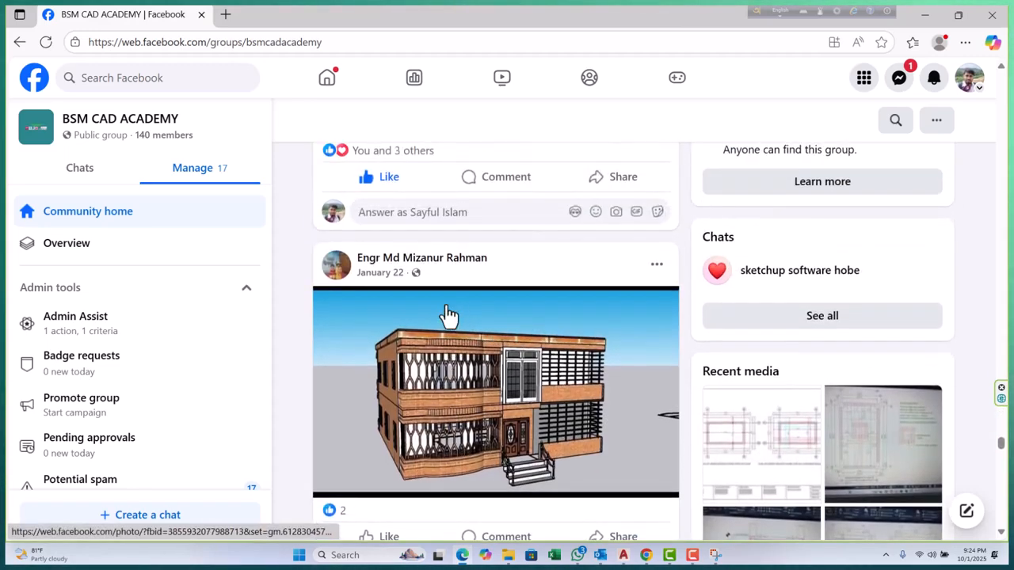
pyautogui.scroll(-9, 430, 340)
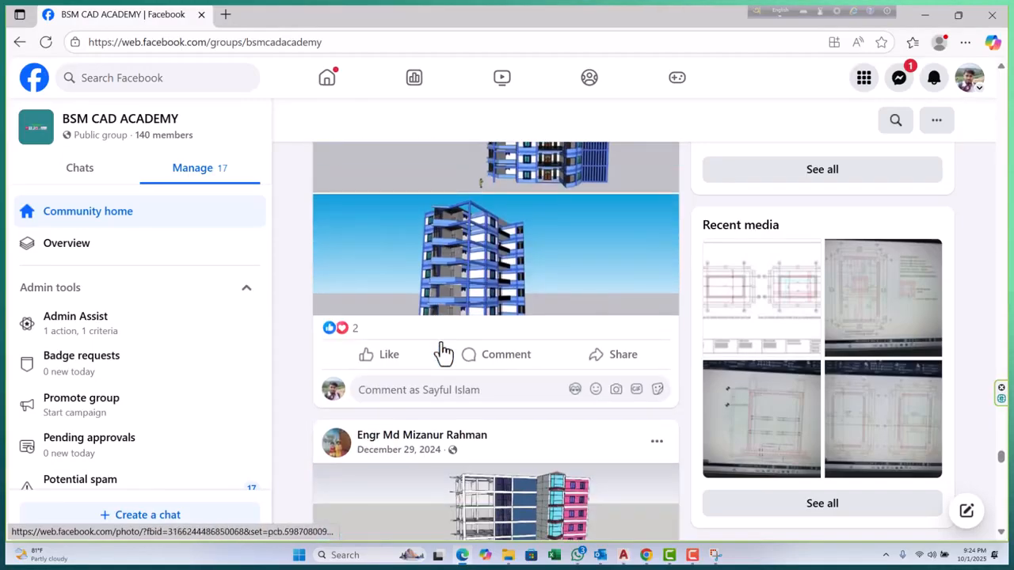
pyautogui.scroll(-9, 444, 352)
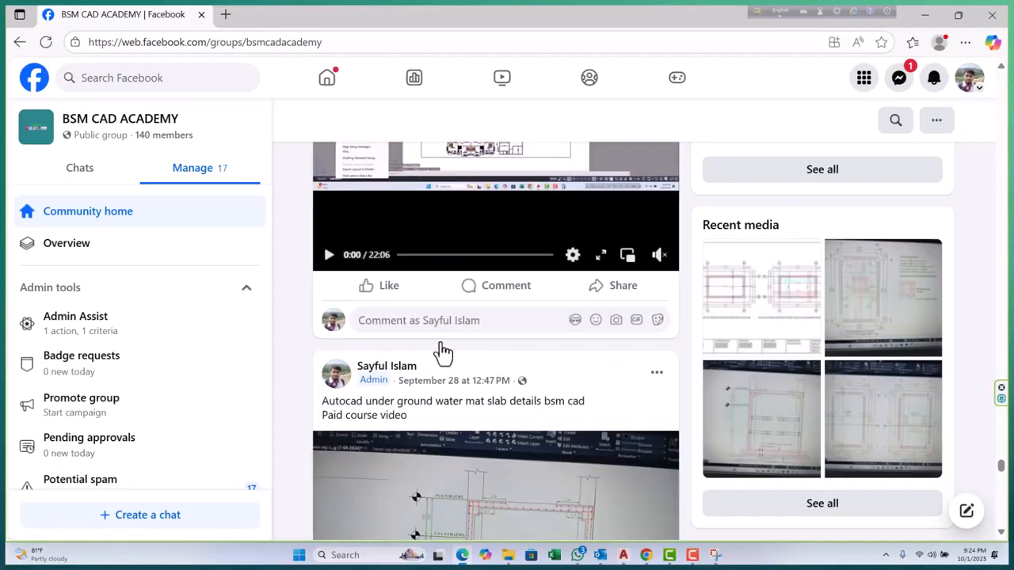
pyautogui.scroll(-9, 443, 352)
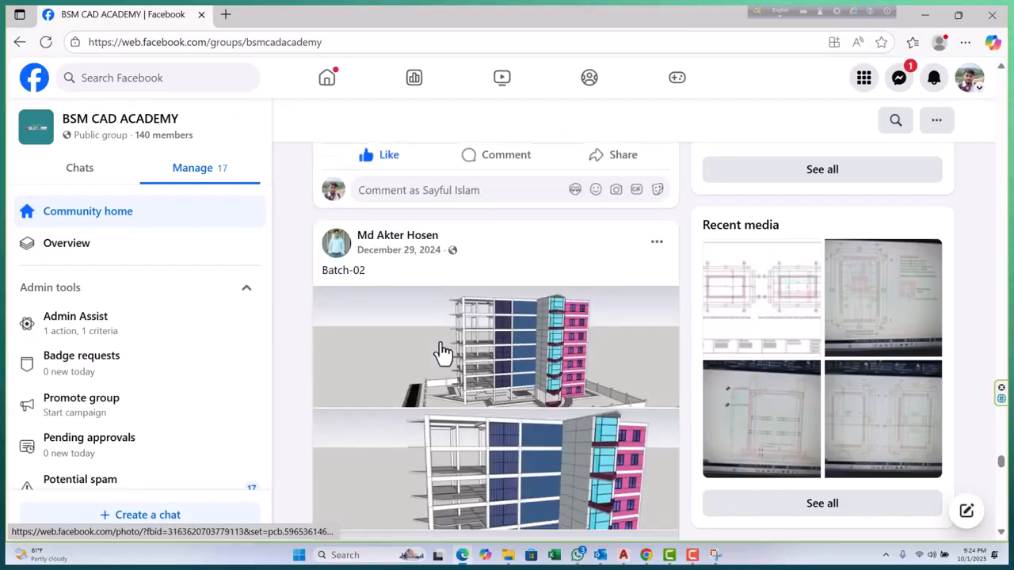
pyautogui.scroll(-9, 569, 336)
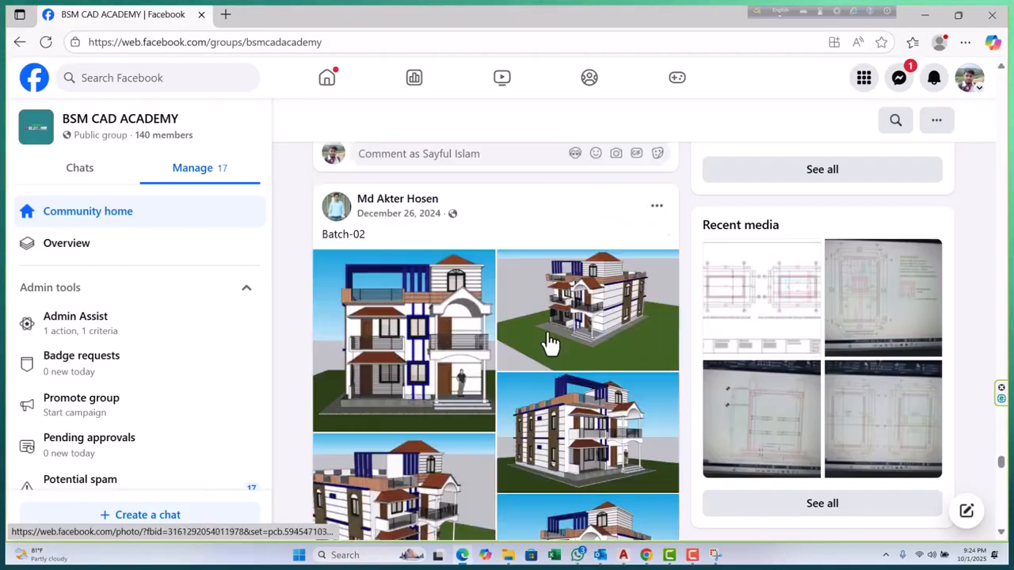
pyautogui.scroll(-9, 535, 352)
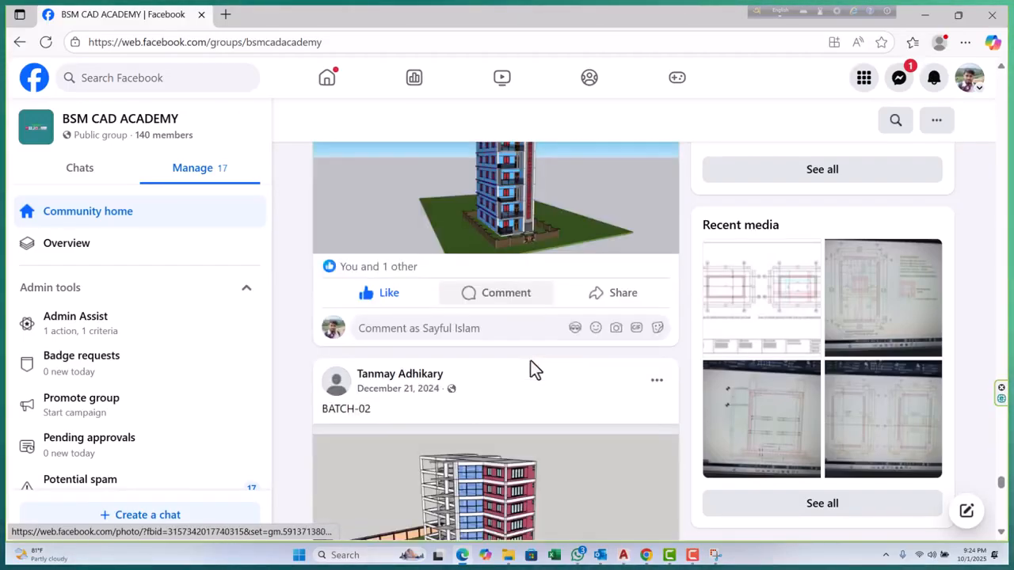